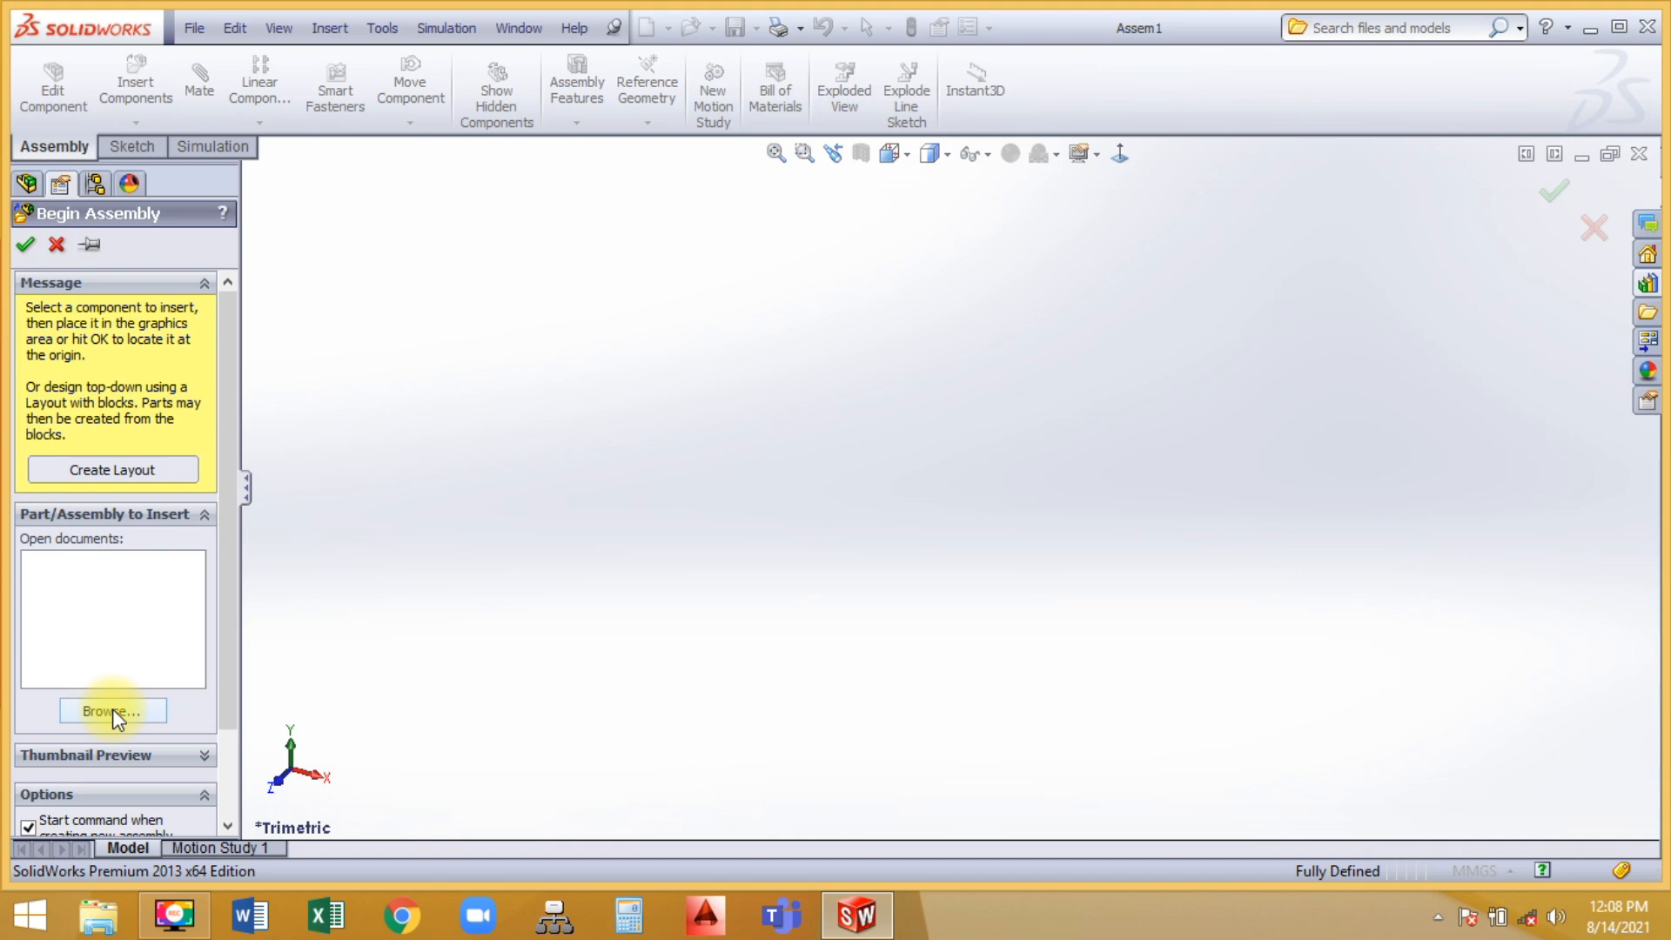
# Browse for a component to insert in the Engine assem folder inside Solidworks Helpfiles
pyautogui.click(114, 712)
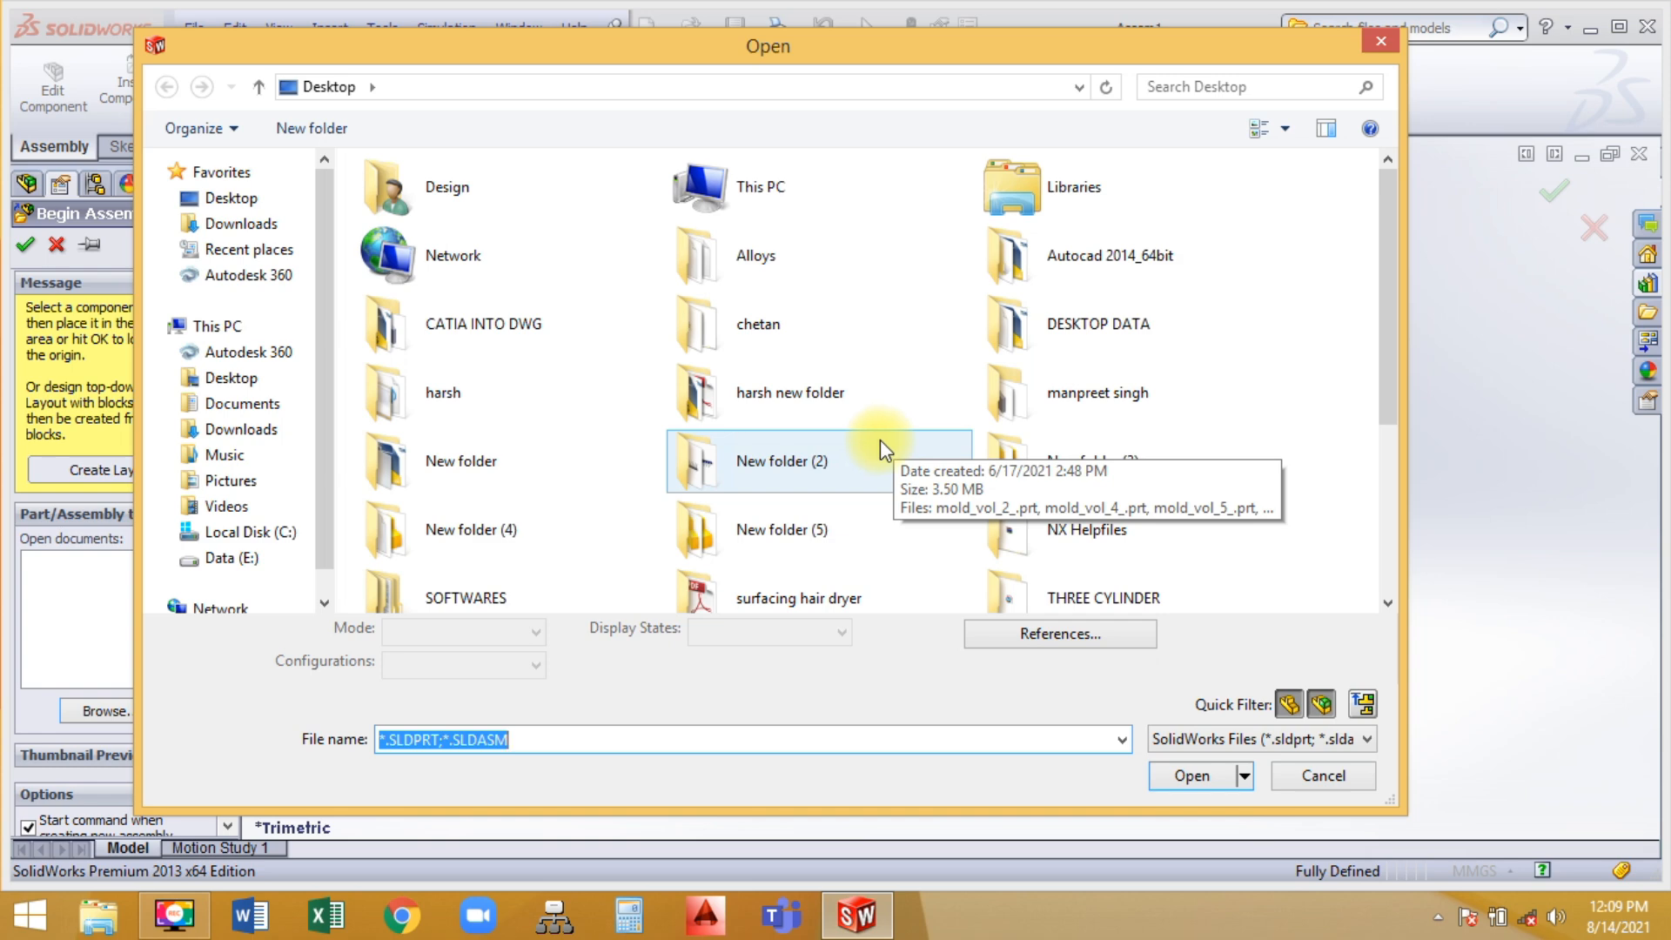
pyautogui.doubleClick(1035, 396)
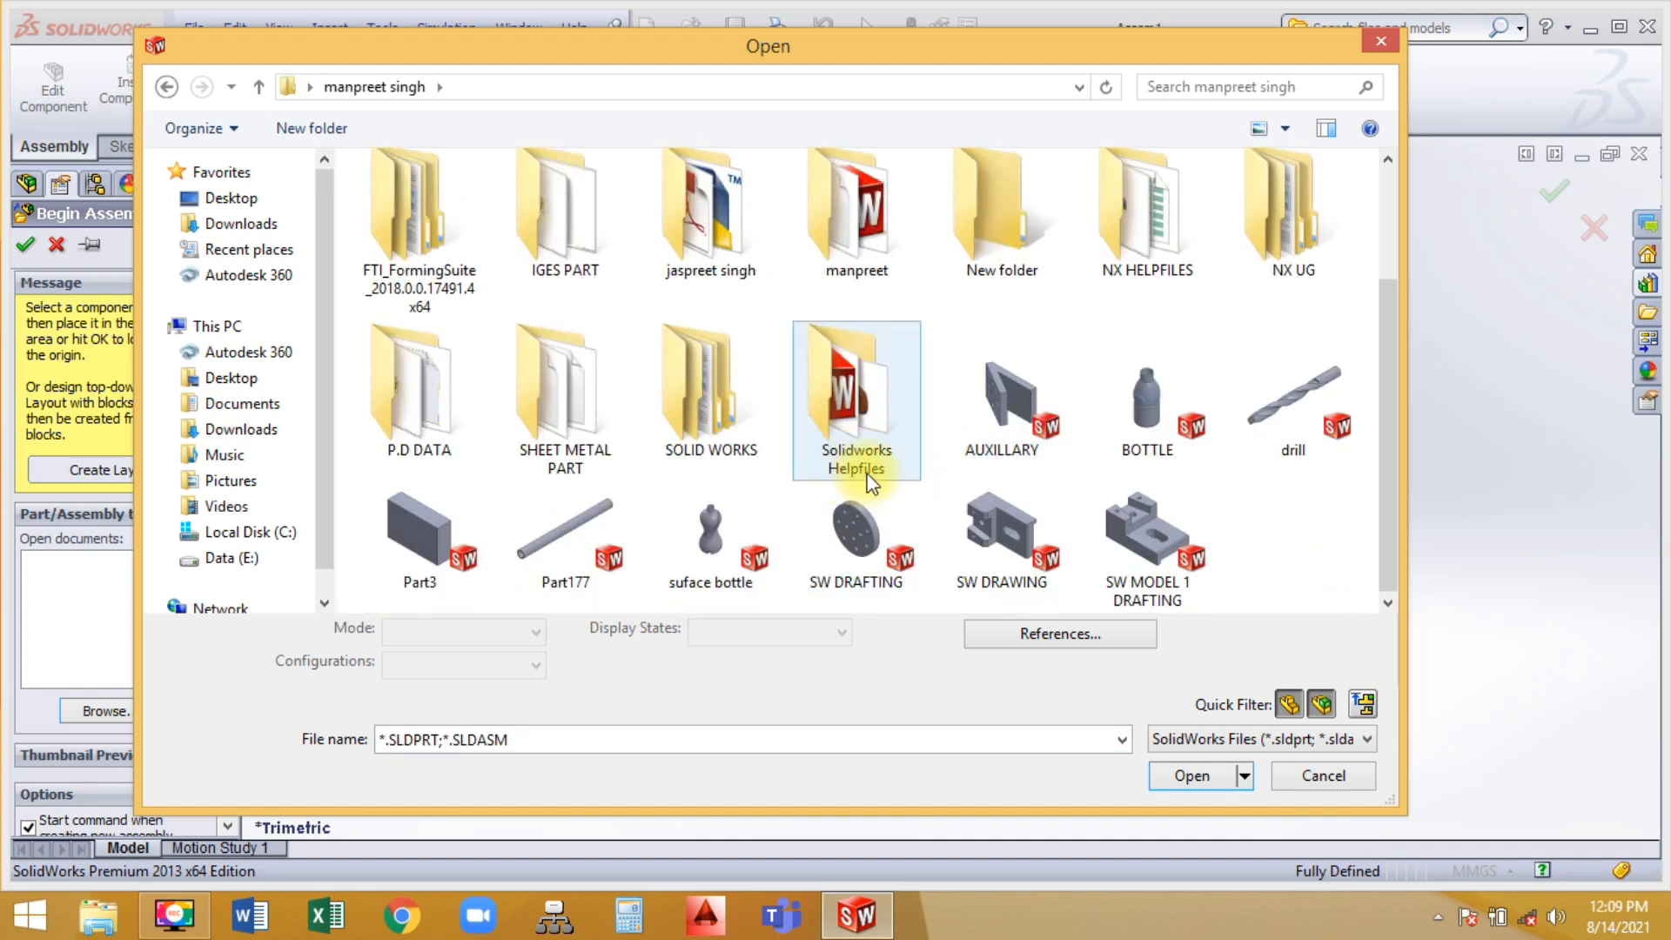
pyautogui.doubleClick(856, 409)
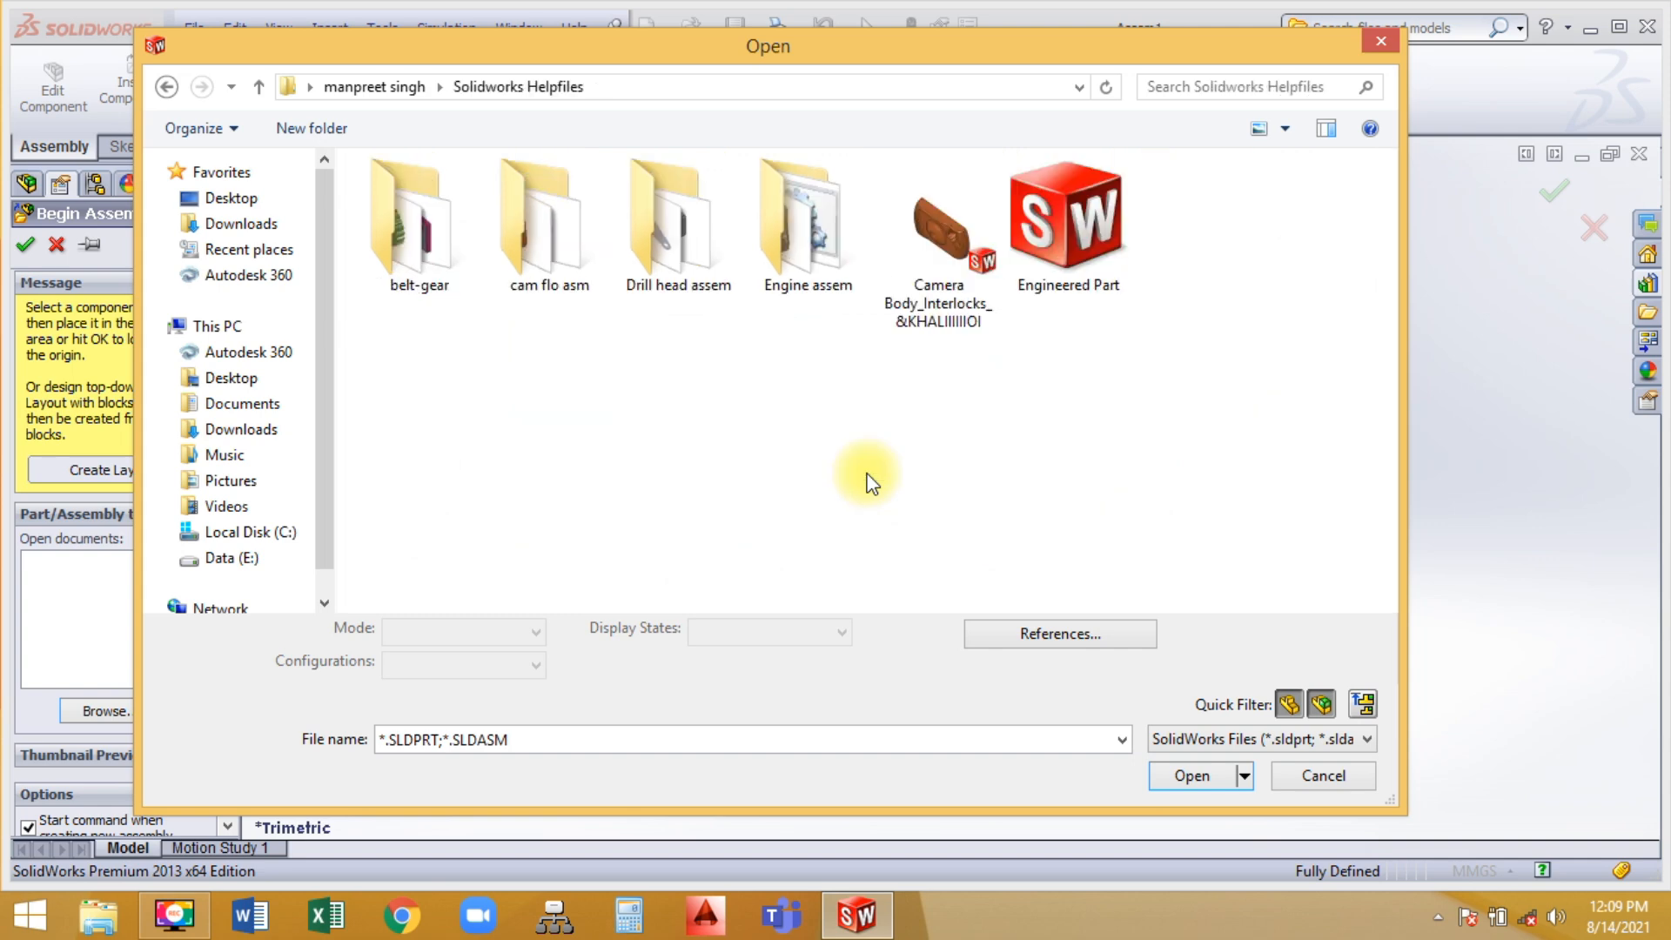
pyautogui.moveTo(818, 354); pyautogui.dragTo(422, 282)
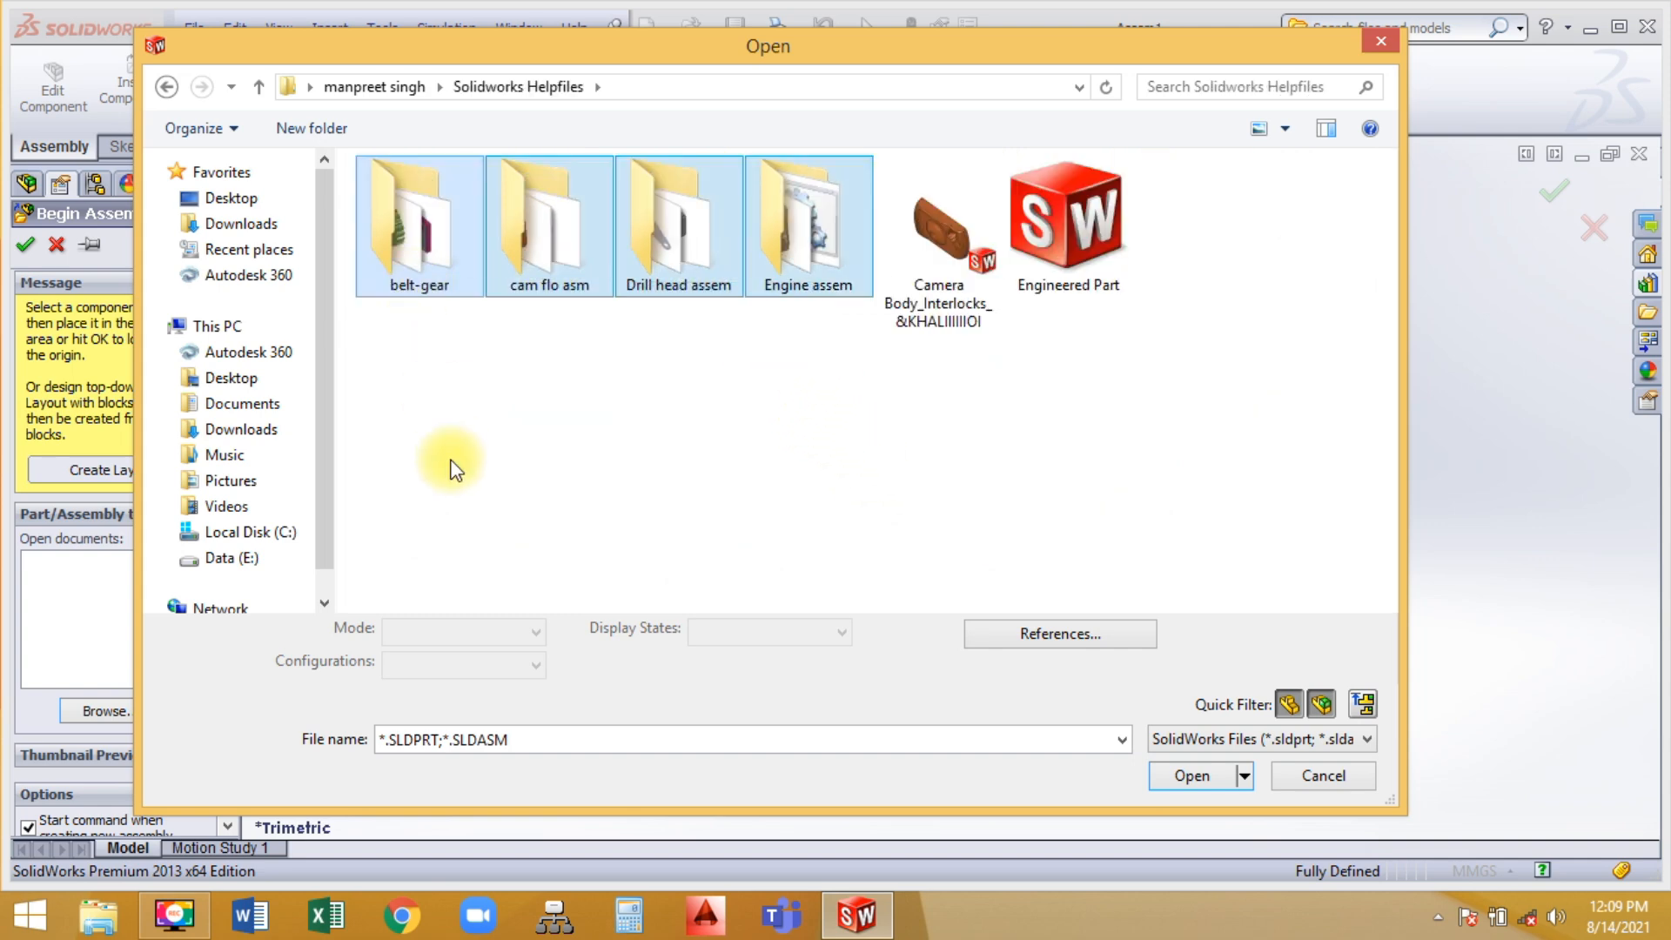
pyautogui.click(522, 419)
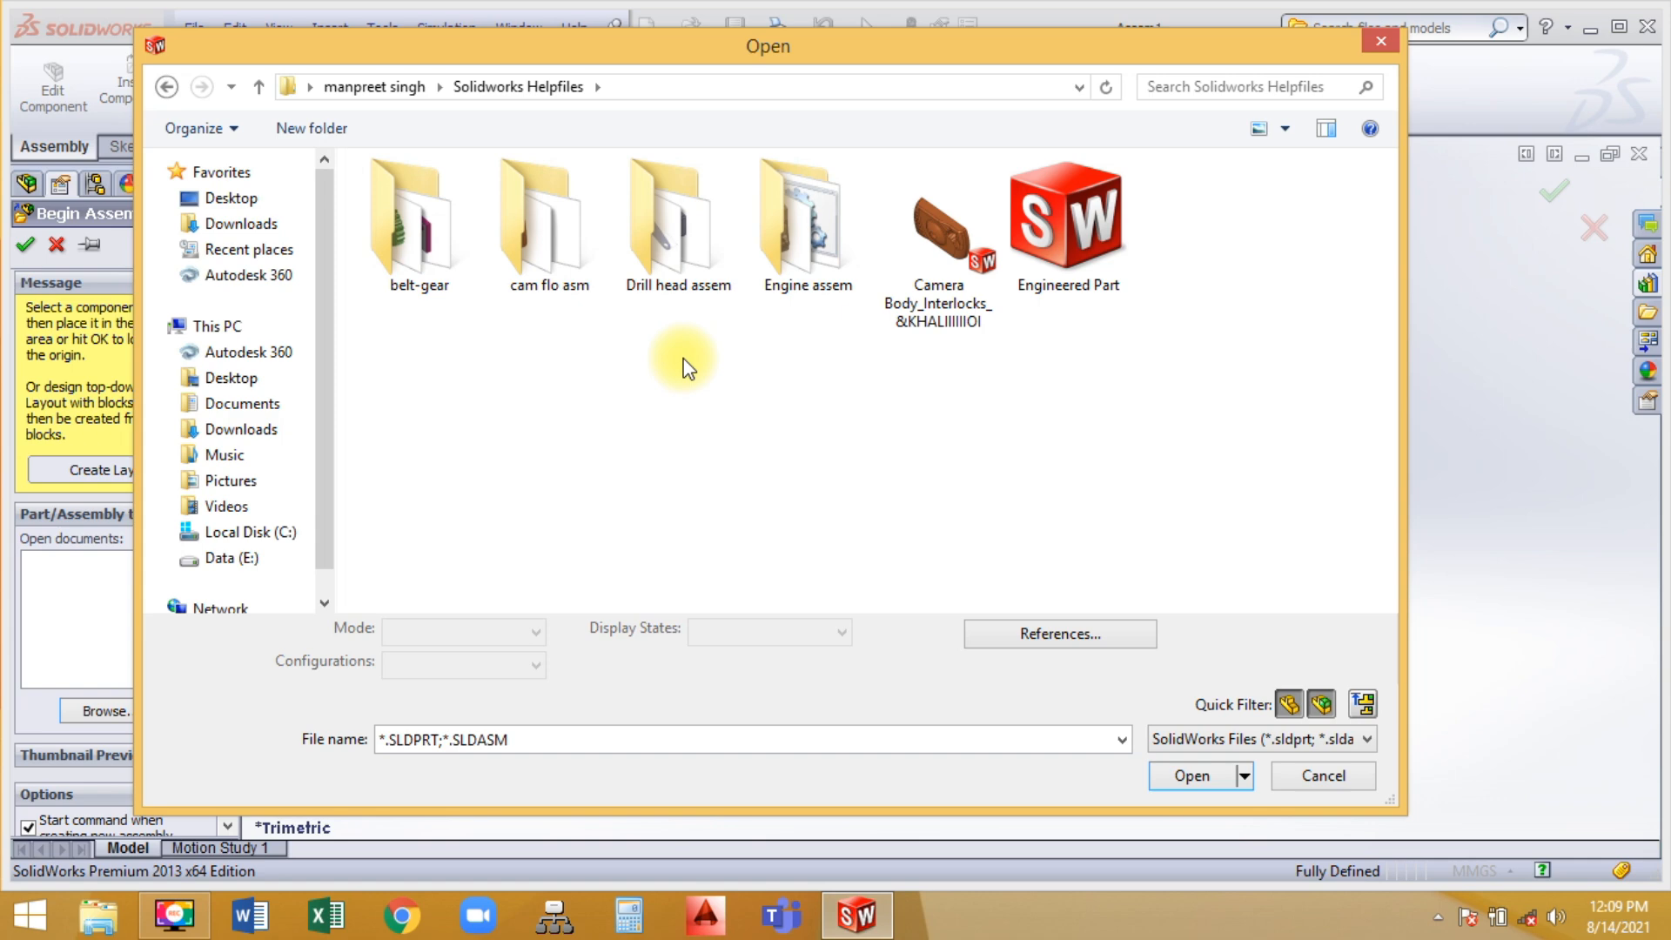
pyautogui.doubleClick(794, 296)
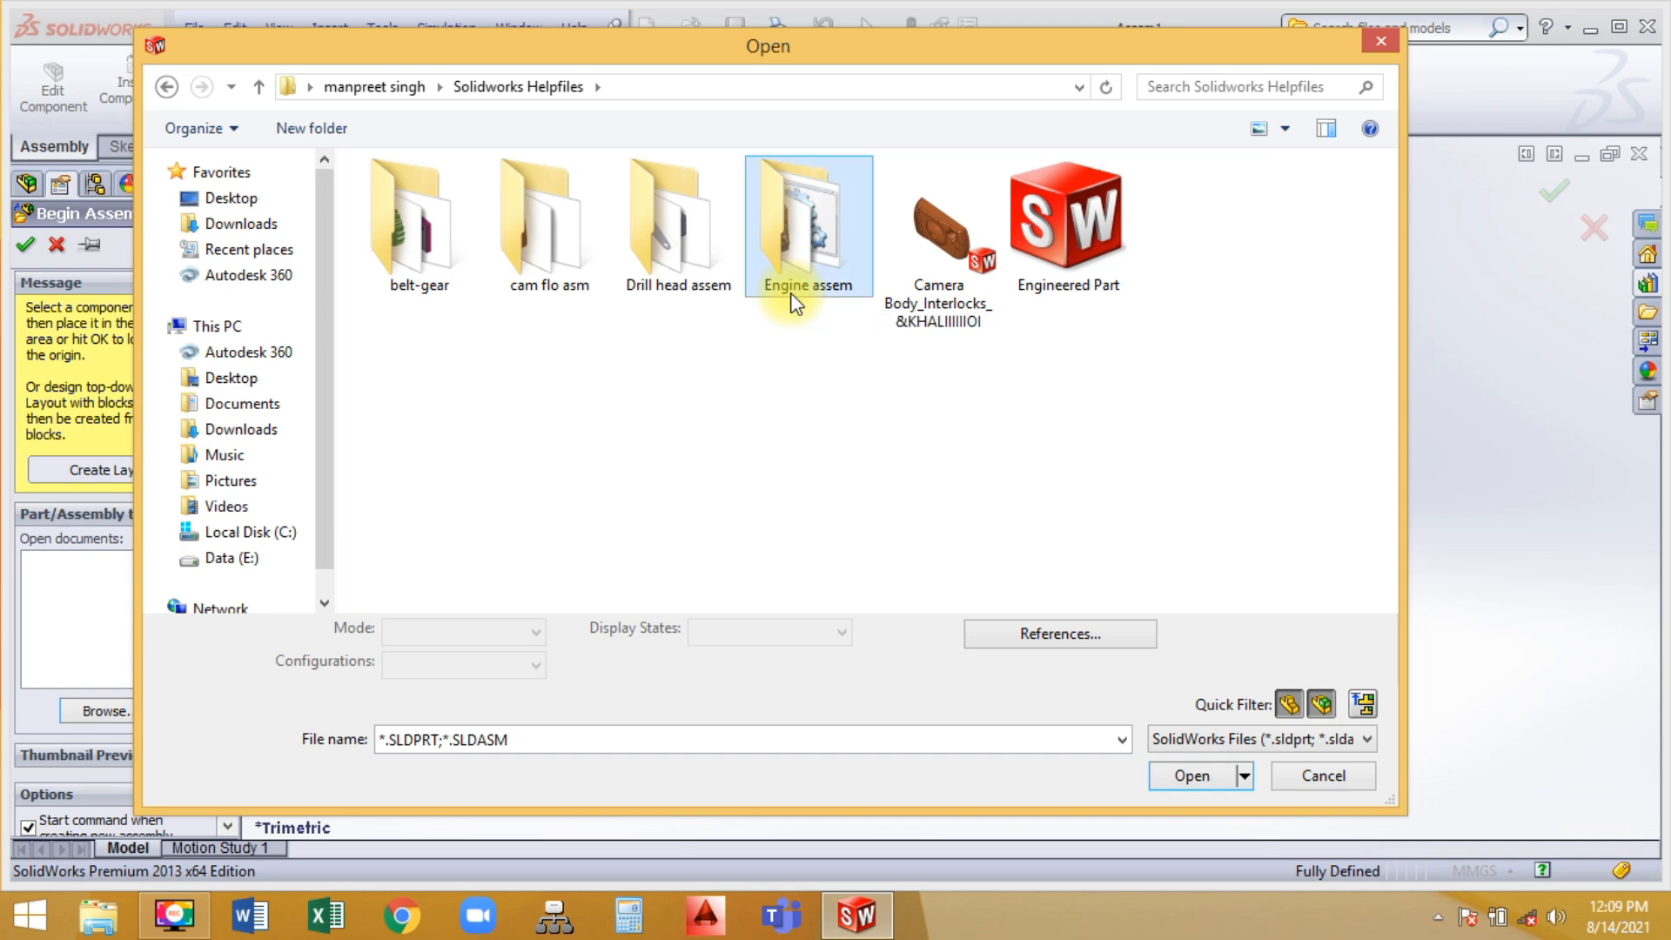
# Insert the block part from the Engine assem folder and place it as the assembly's first component
pyautogui.moveTo(1214, 360); pyautogui.dragTo(568, 246)
pyautogui.click(599, 437)
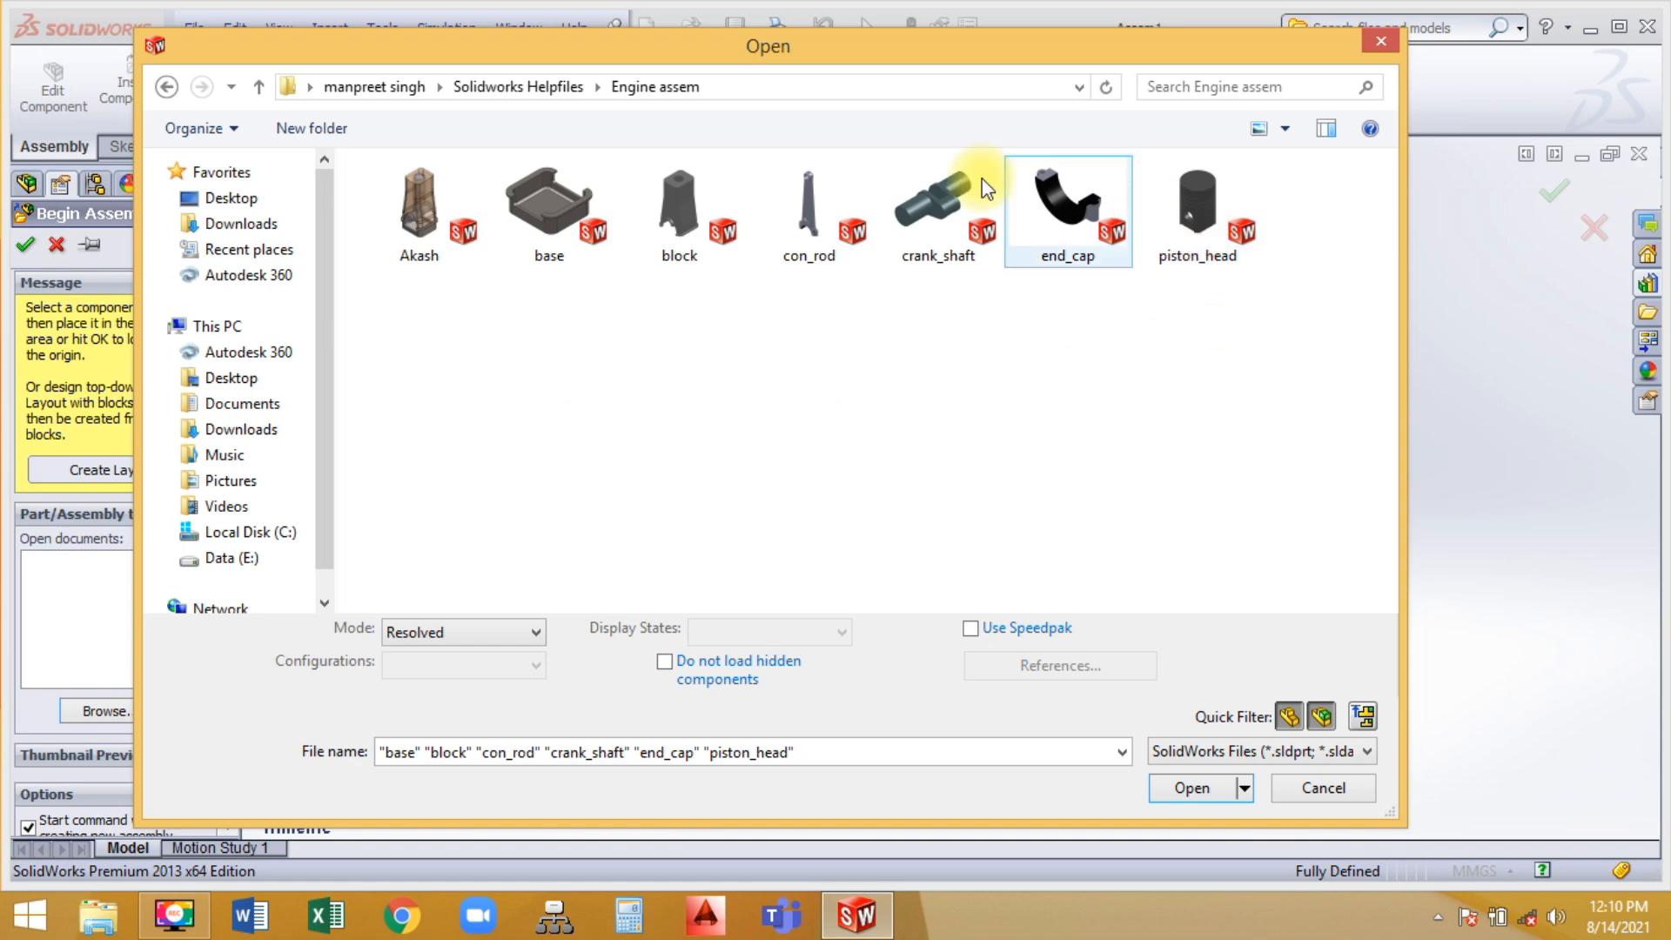
pyautogui.click(670, 235)
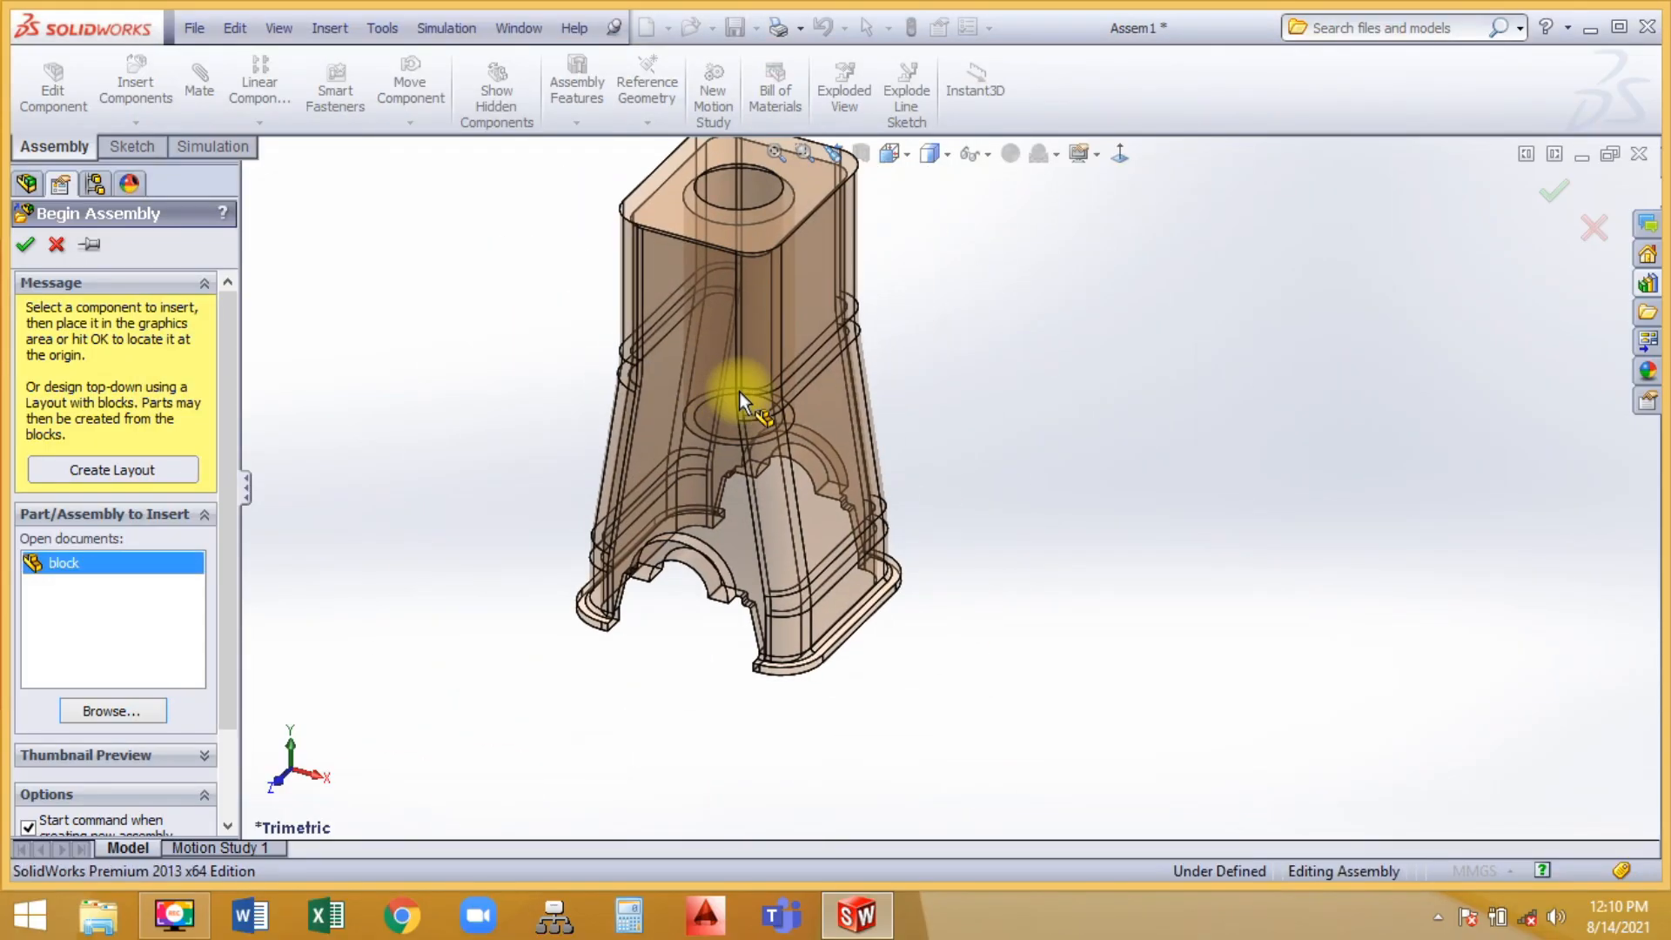
pyautogui.click(739, 391)
pyautogui.moveTo(1271, 603); pyautogui.dragTo(1163, 498, button='middle')
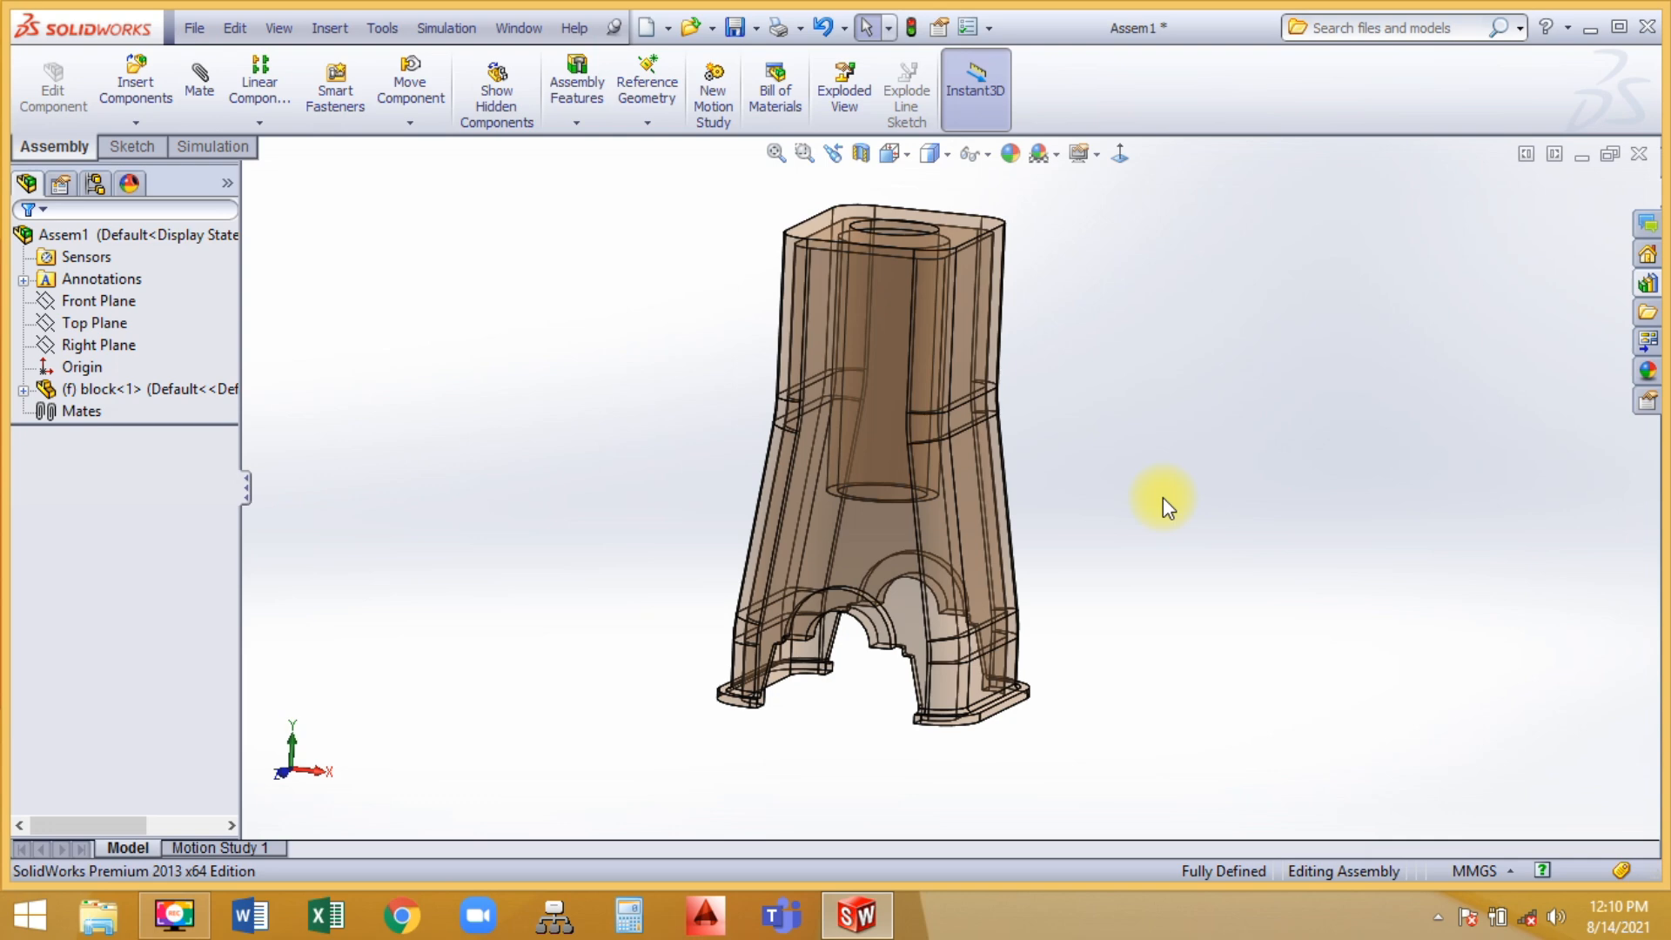
pyautogui.moveTo(1163, 498); pyautogui.dragTo(1438, 512, button='middle')
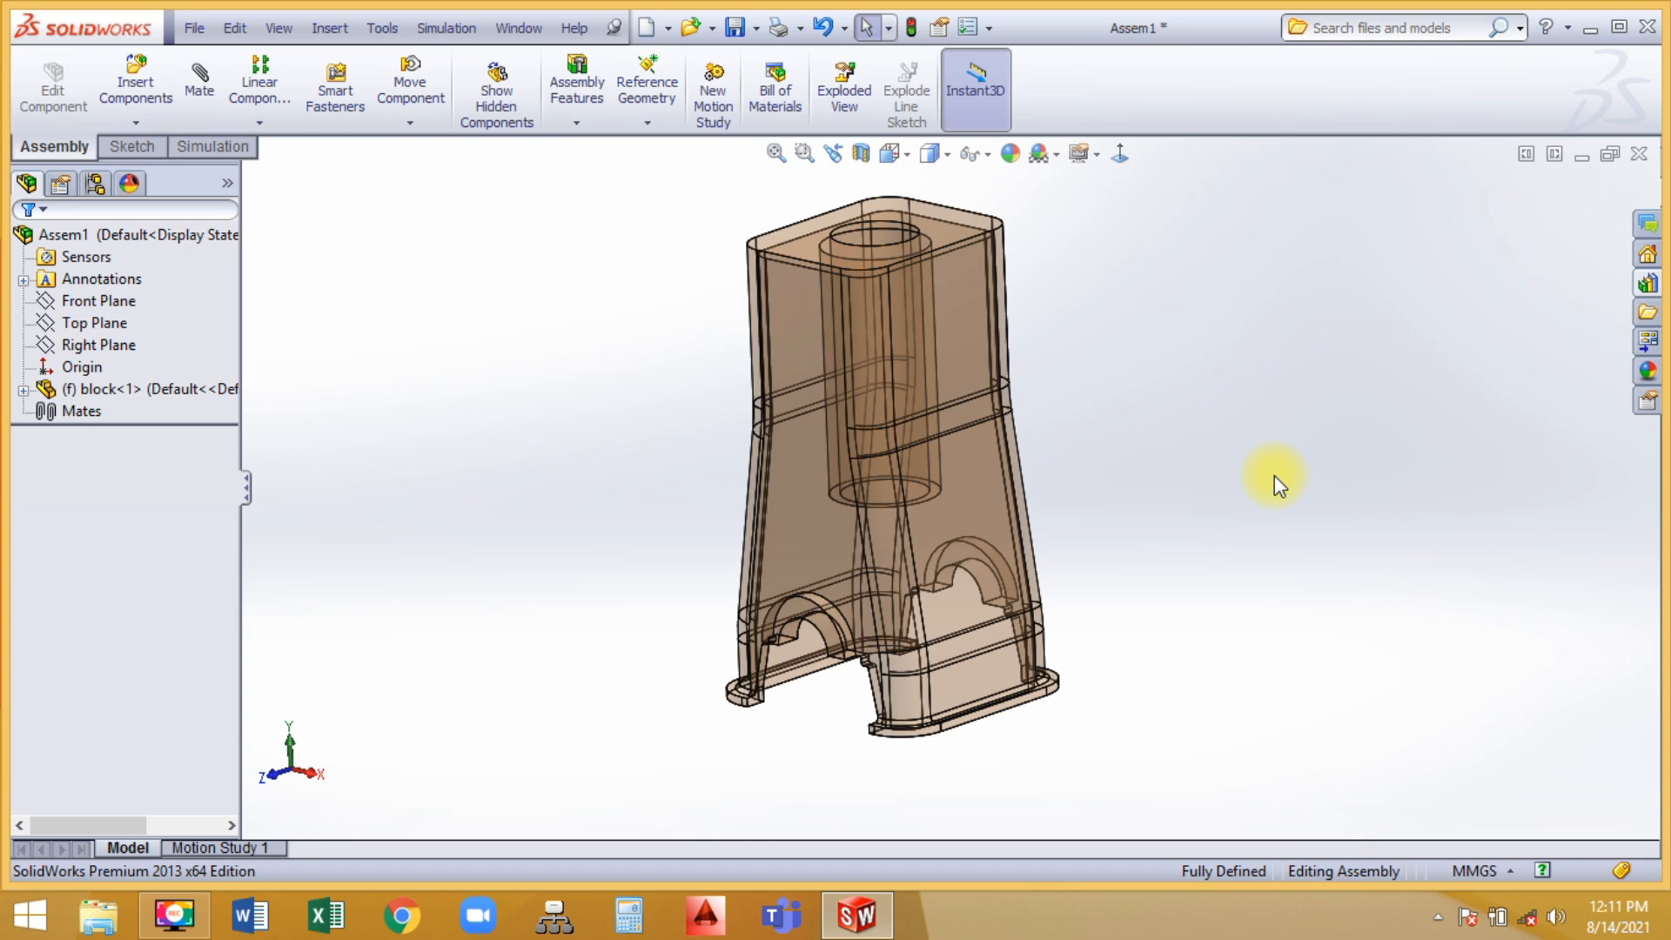
pyautogui.moveTo(1274, 475); pyautogui.dragTo(1119, 516, button='middle')
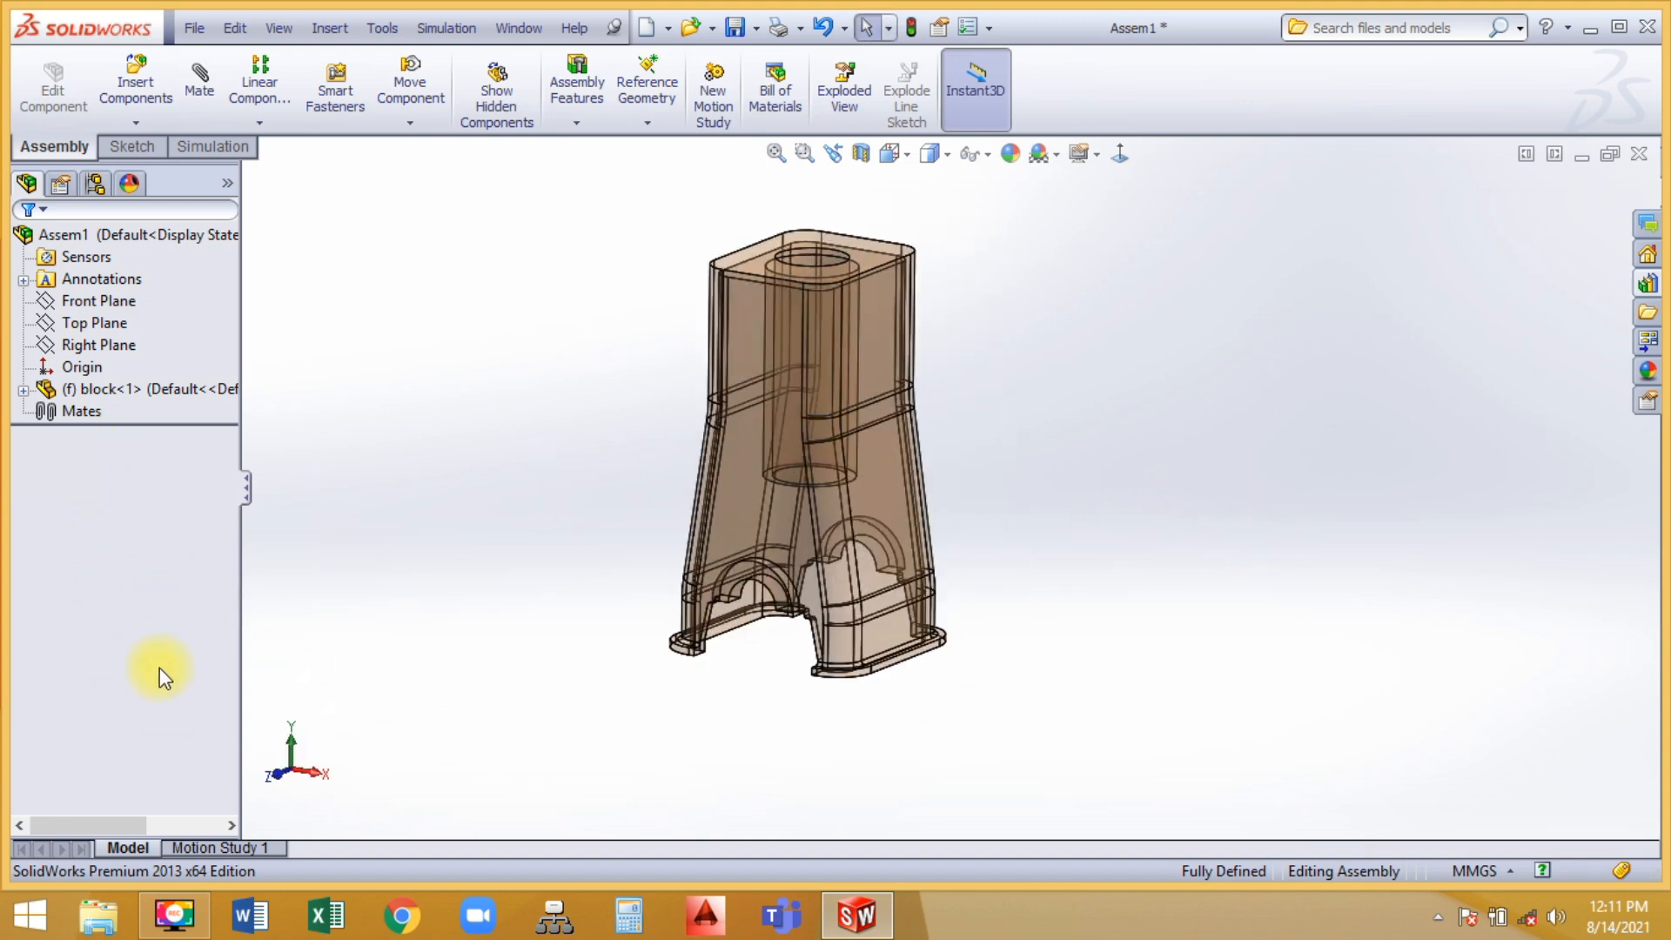
# Insert the crank_shaft part from the Engine assem folder and place it in free space beside the block
pyautogui.click(148, 113)
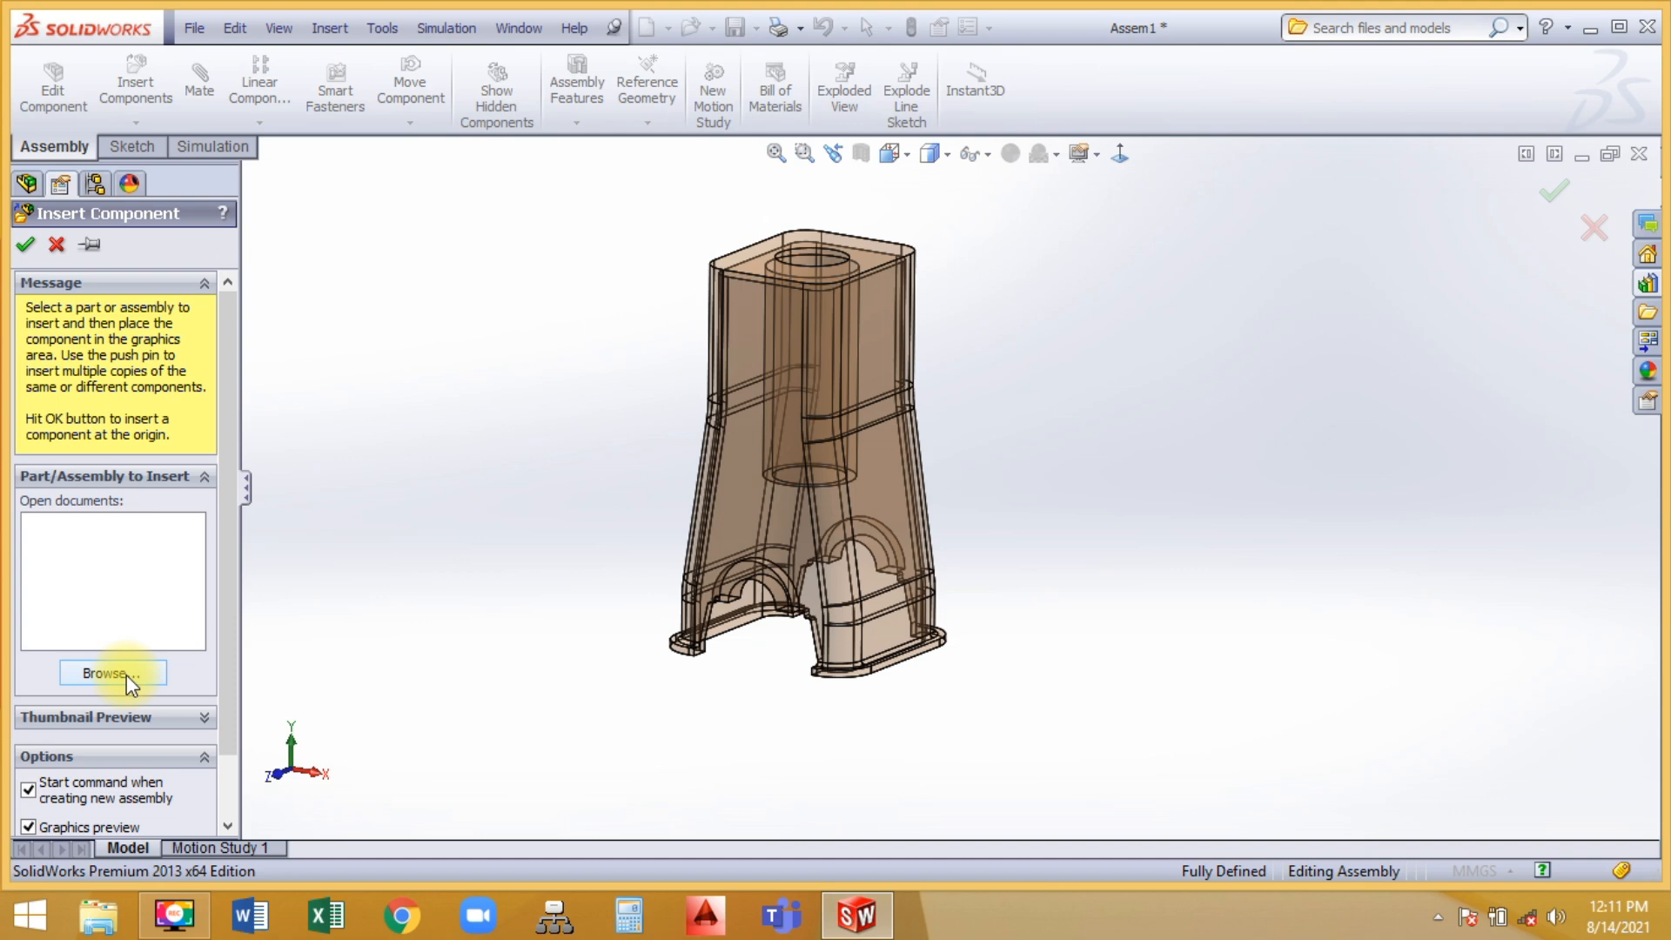
pyautogui.click(104, 673)
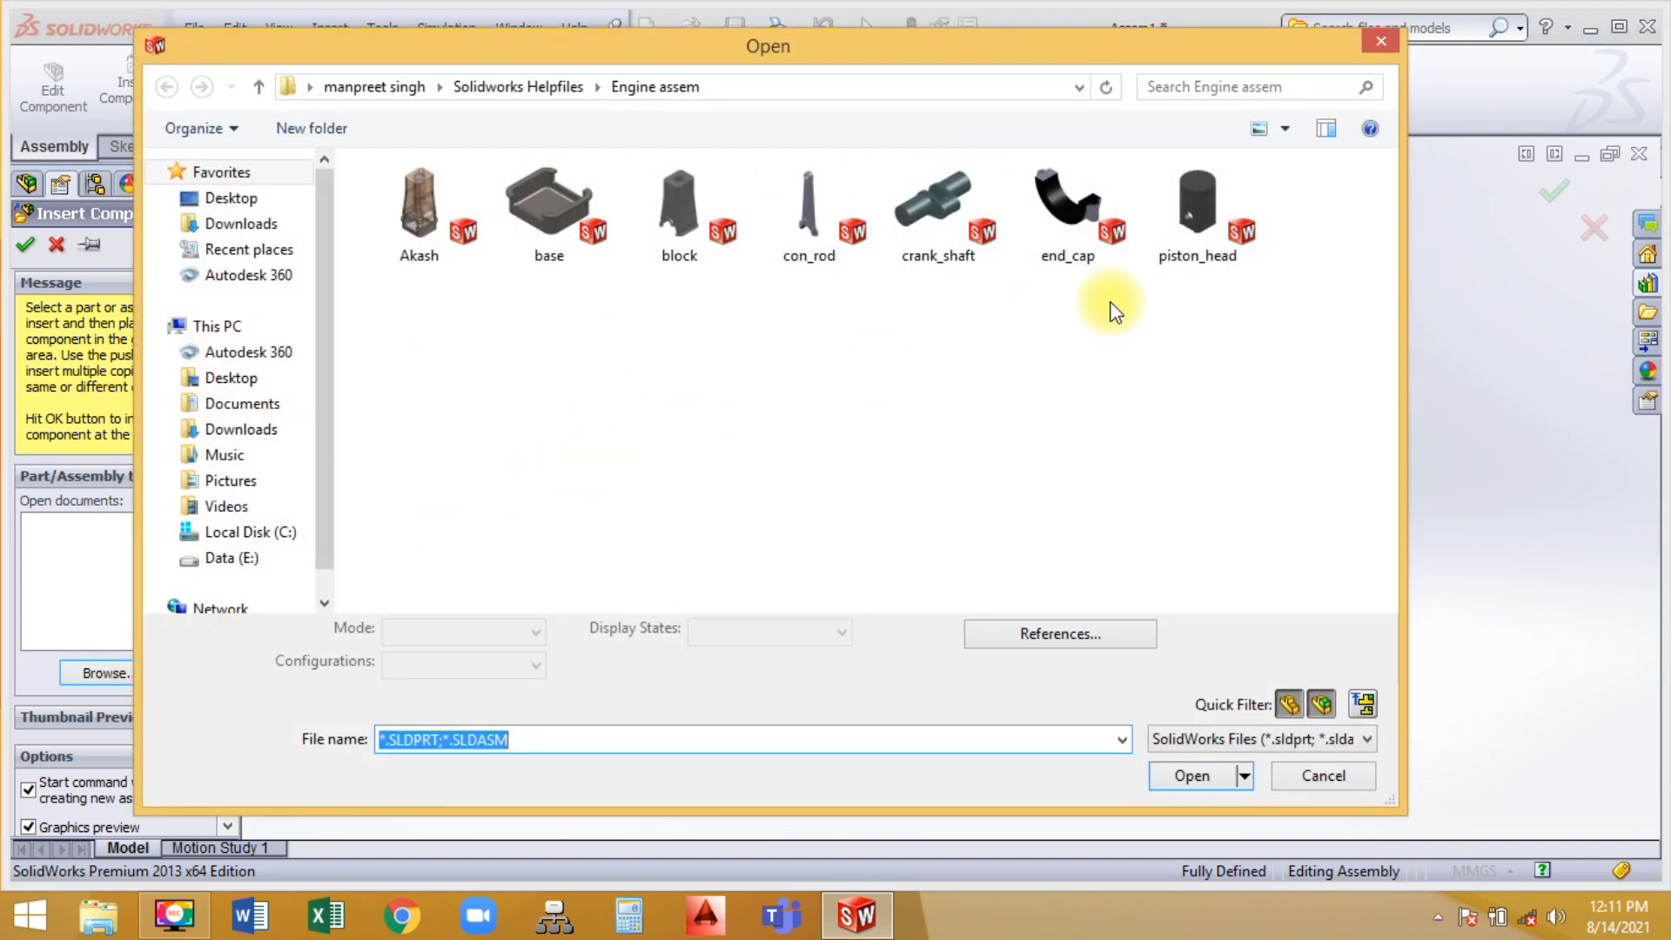
pyautogui.click(930, 273)
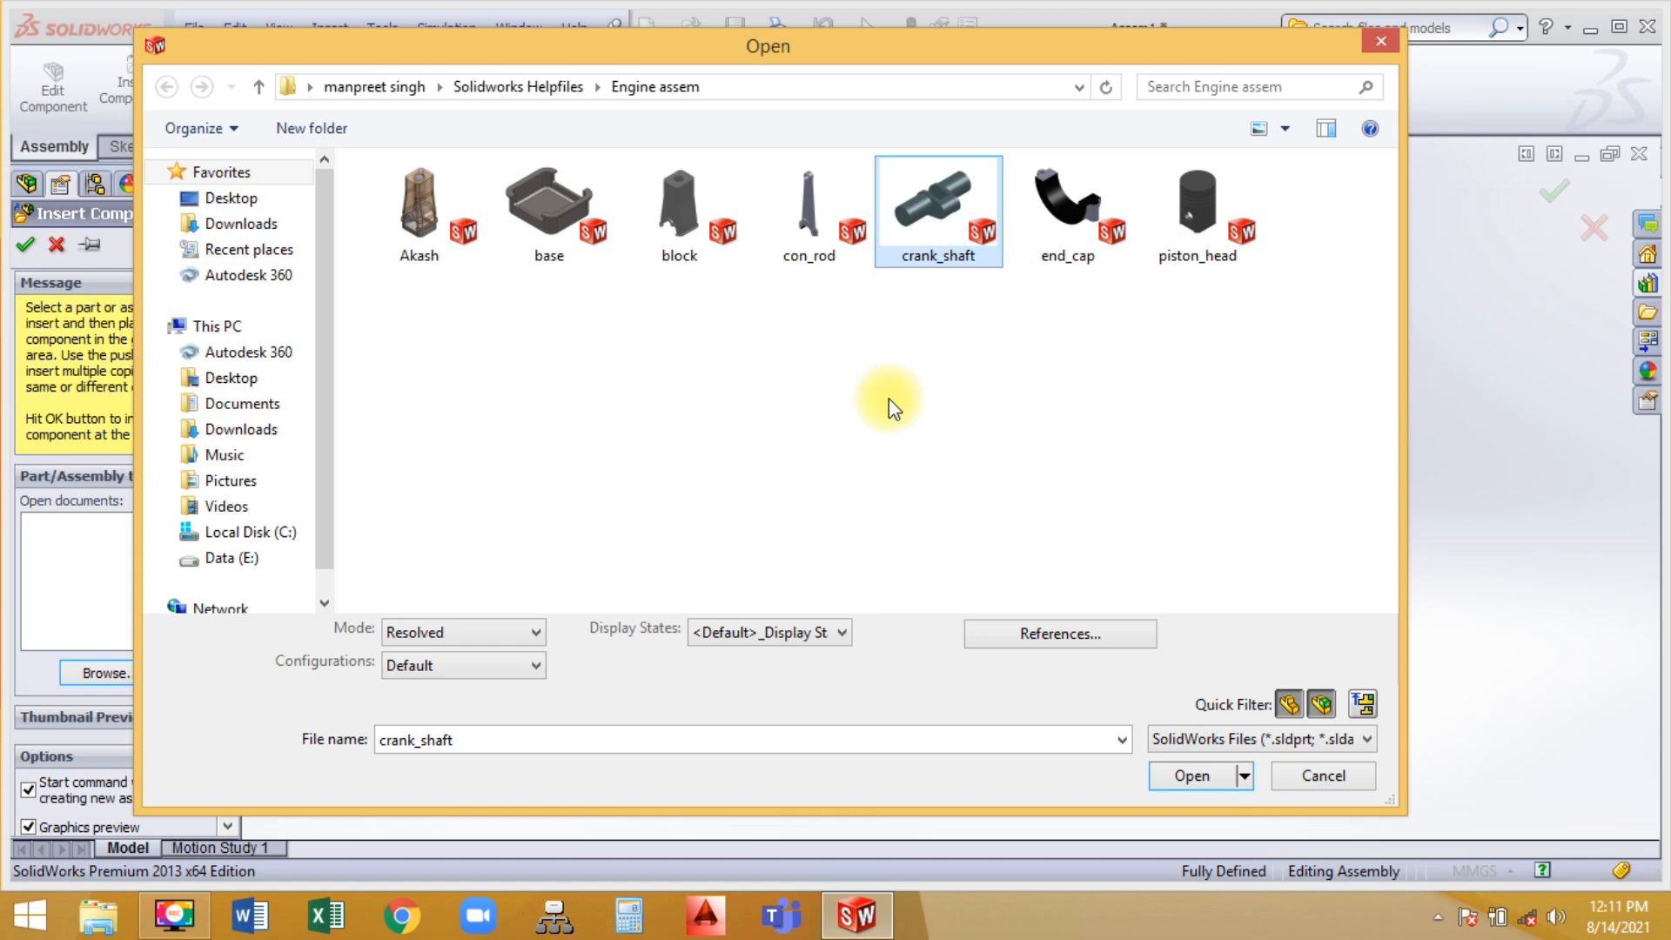
pyautogui.doubleClick(944, 237)
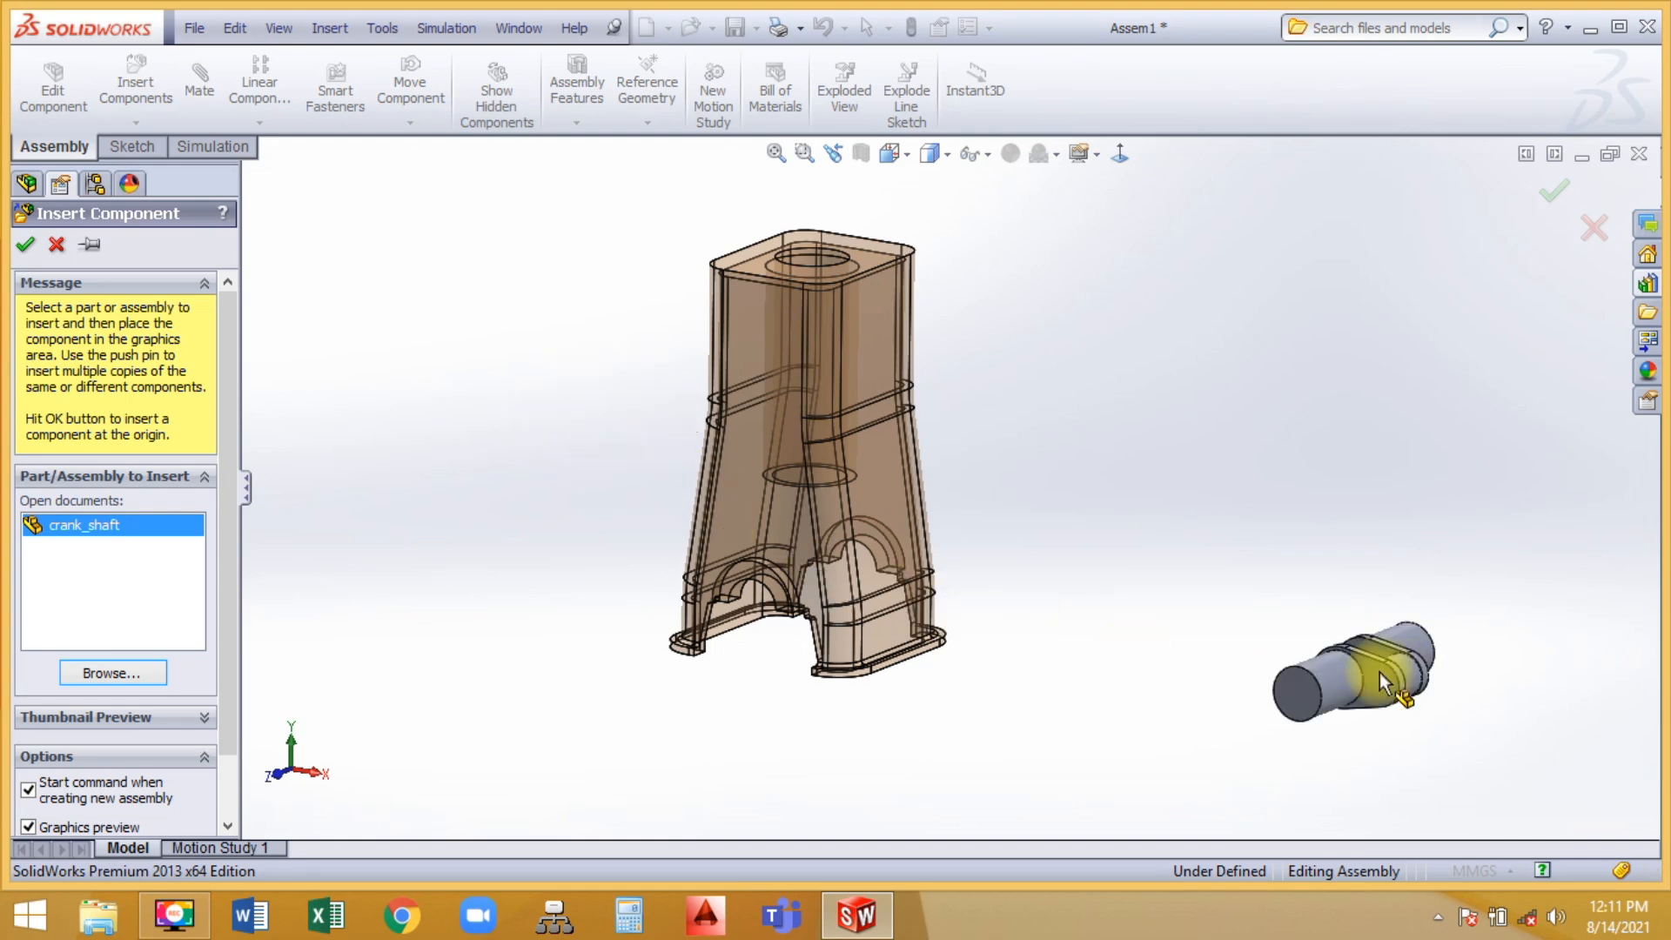
pyautogui.click(1368, 550)
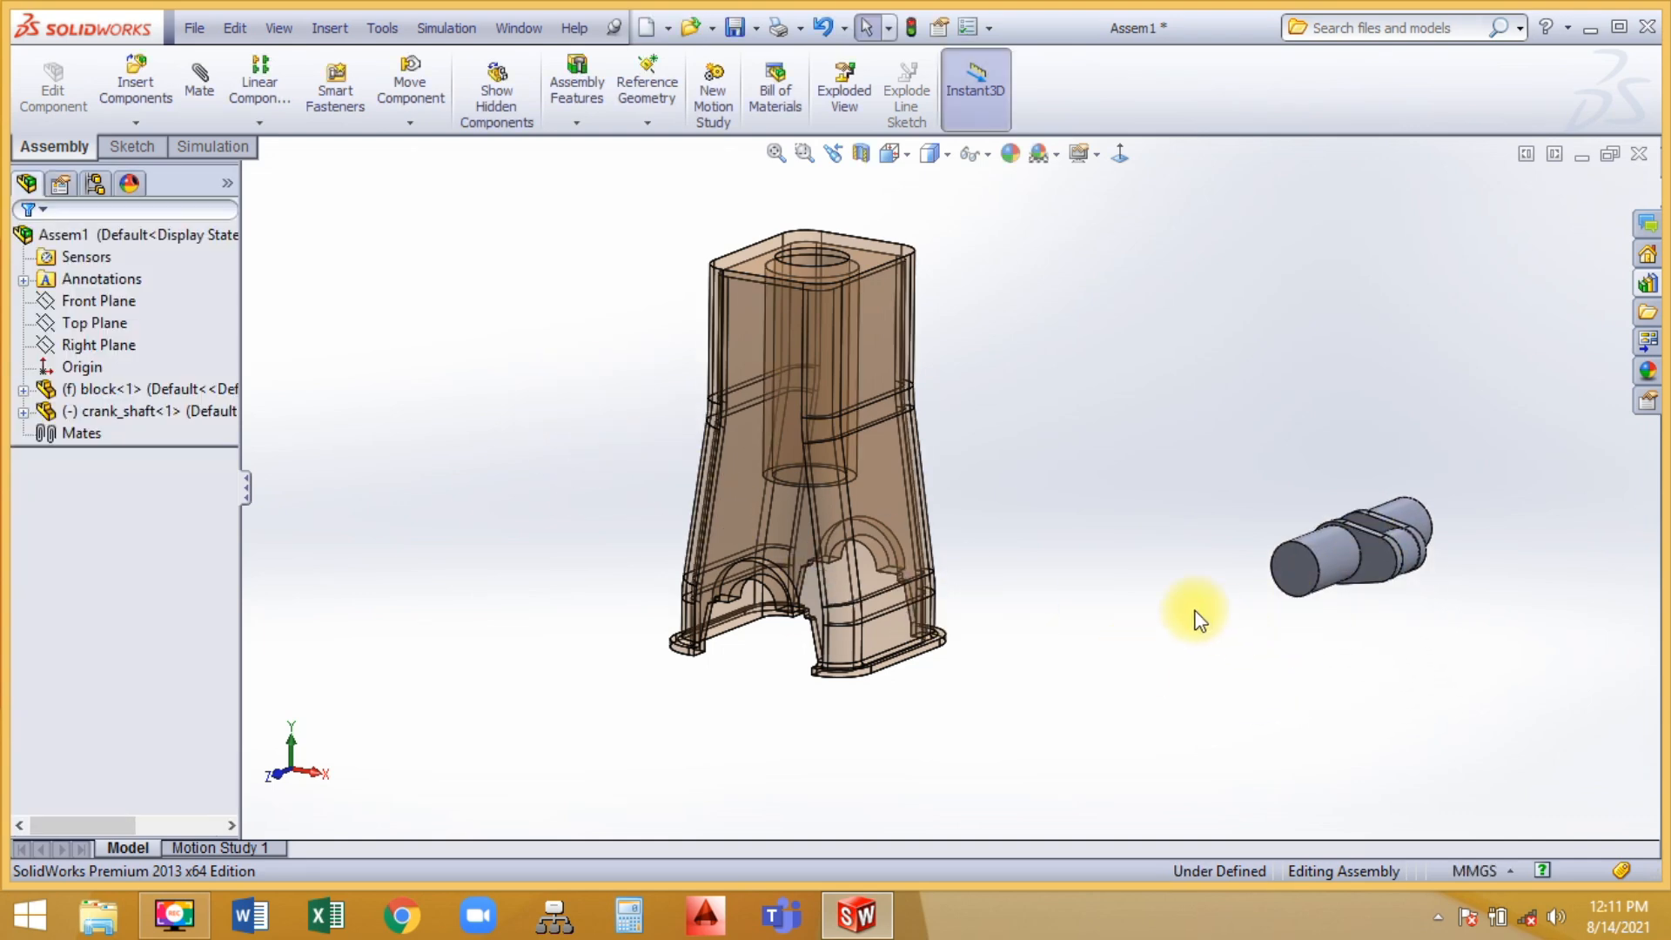
pyautogui.moveTo(1197, 615); pyautogui.dragTo(1140, 651, button='middle')
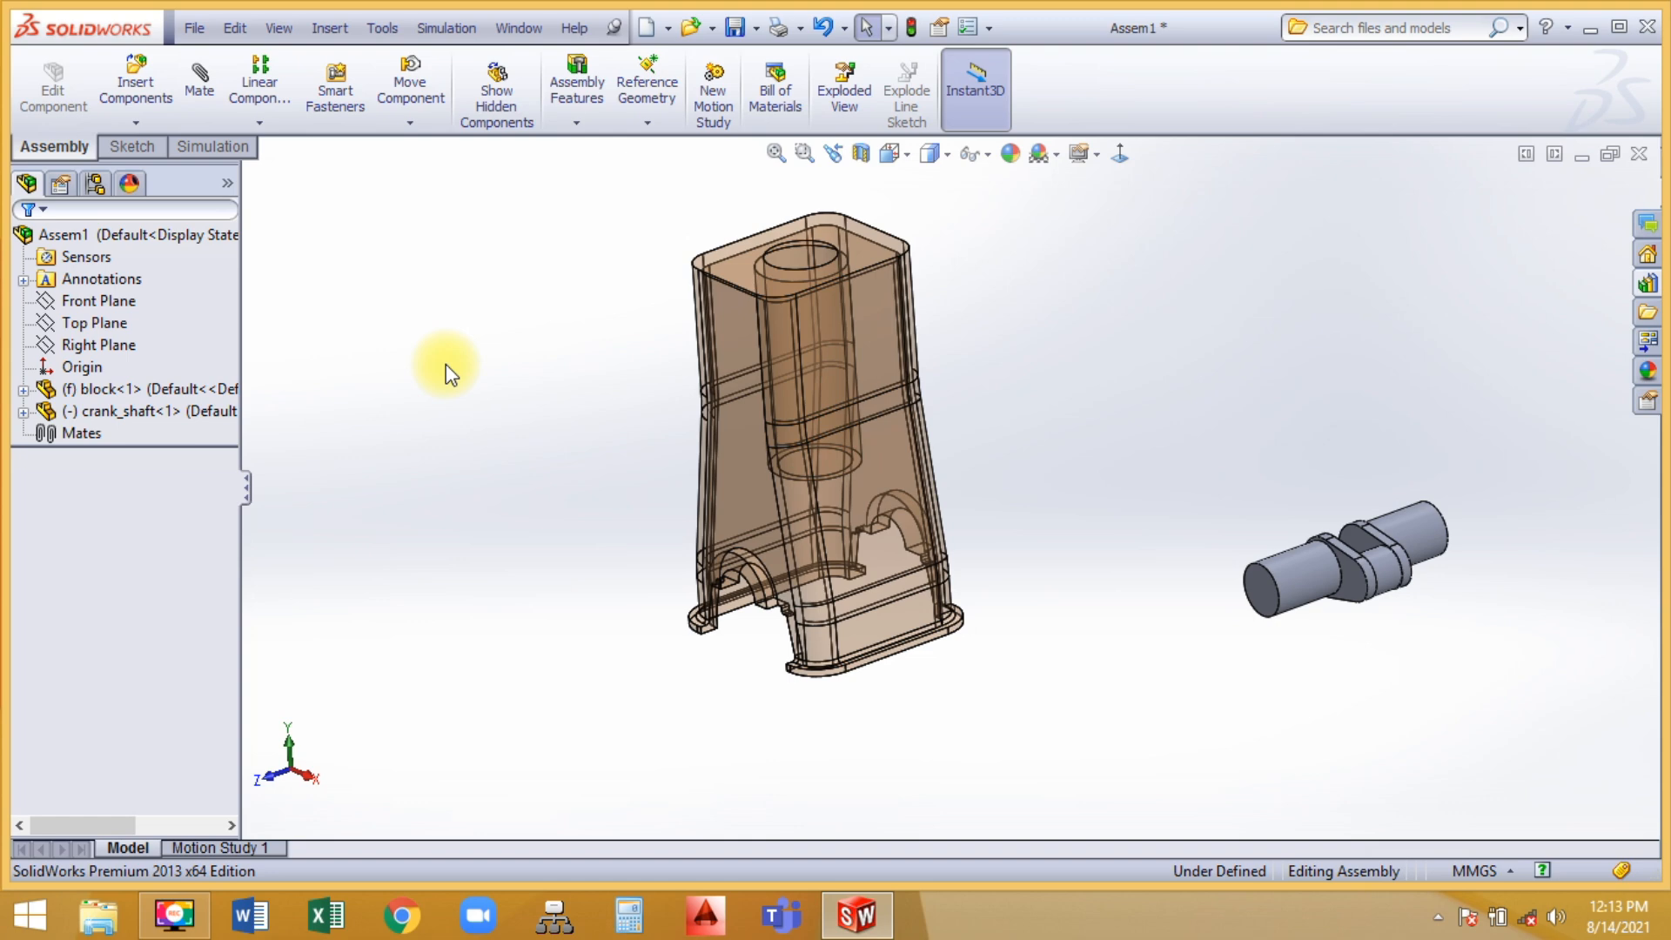
# Add a concentric mate between the crankshaft's cylindrical end journal and the semicircular bearing seat at the block's base
pyautogui.click(195, 80)
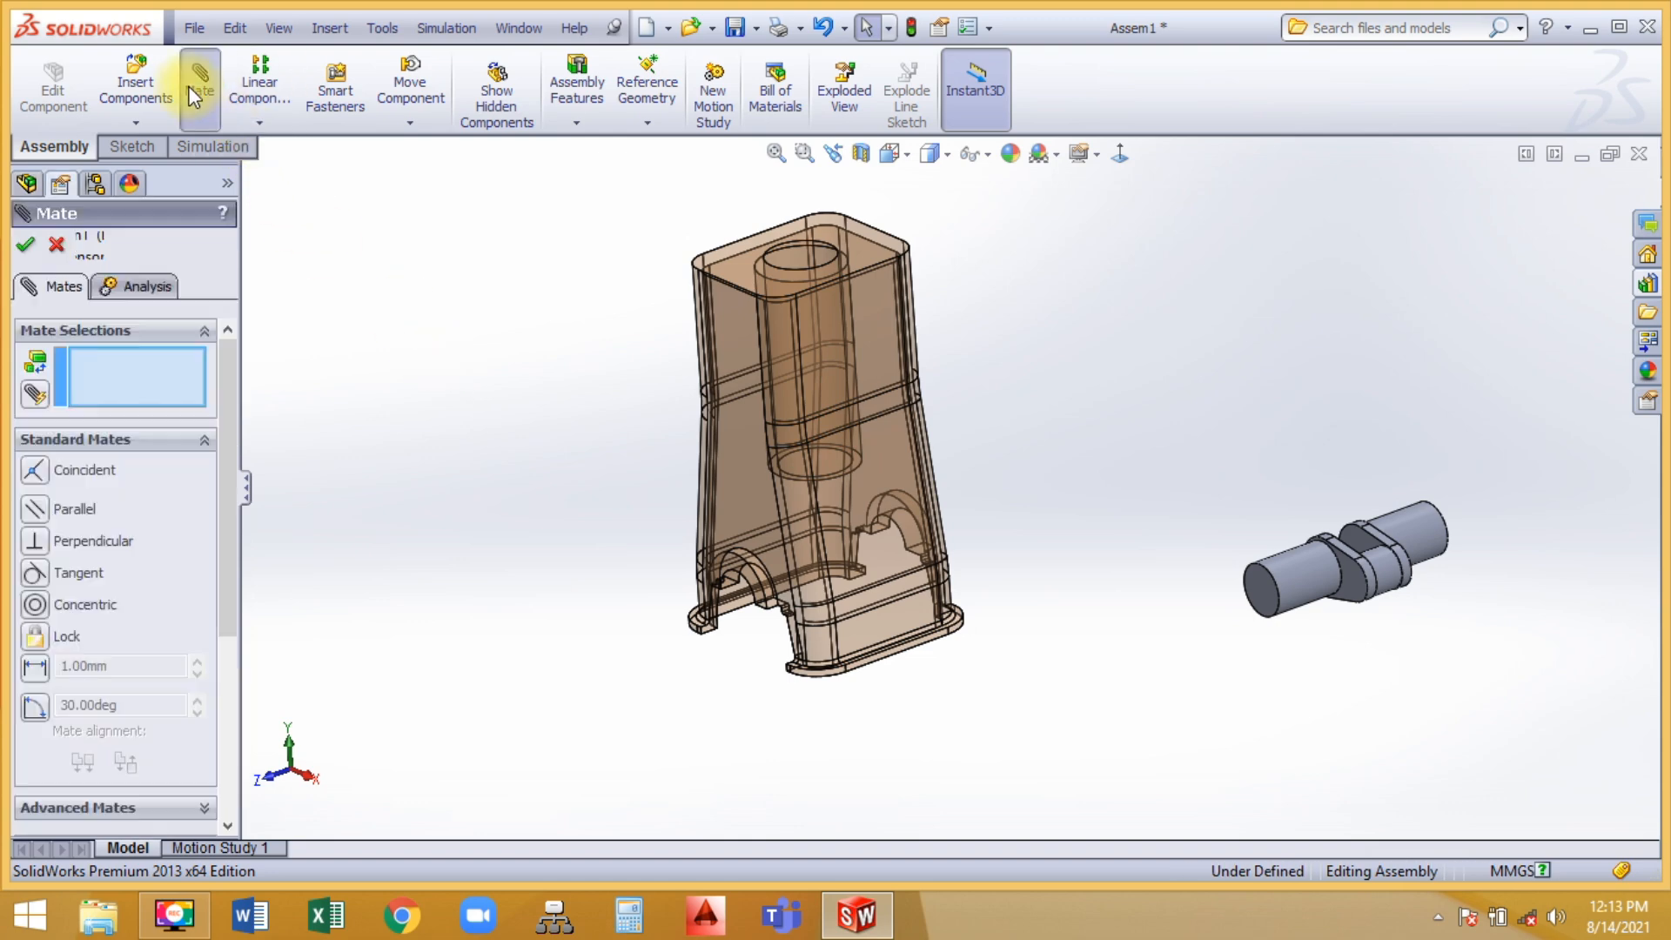
pyautogui.scroll(-2, 1145, 461)
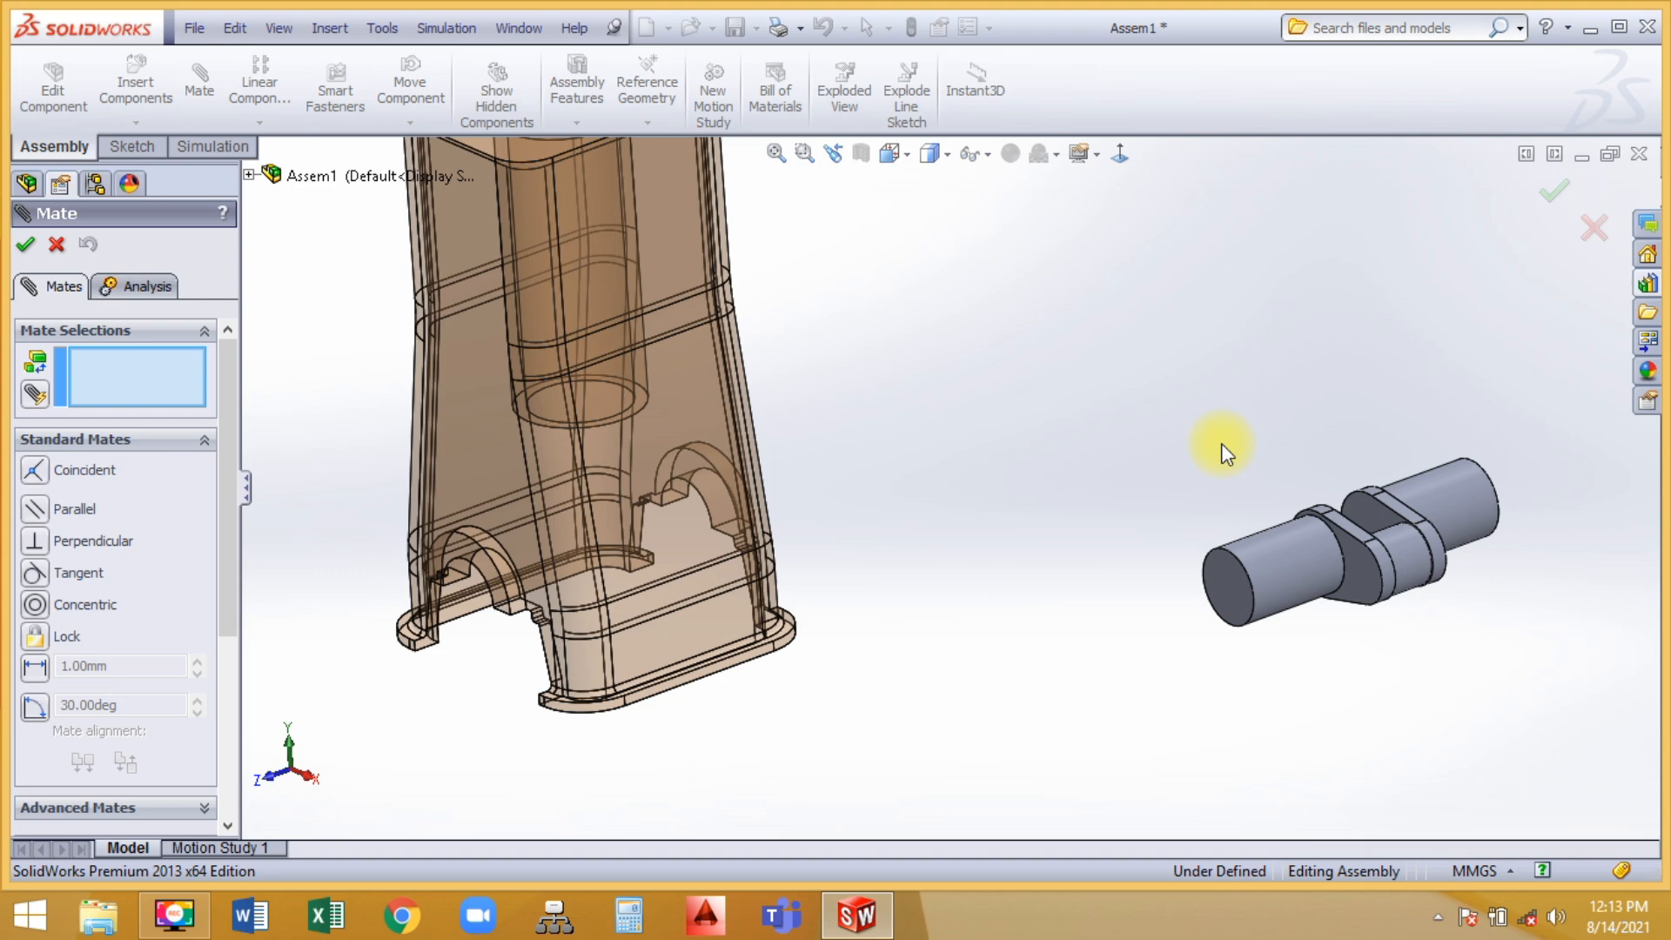
pyautogui.click(1266, 544)
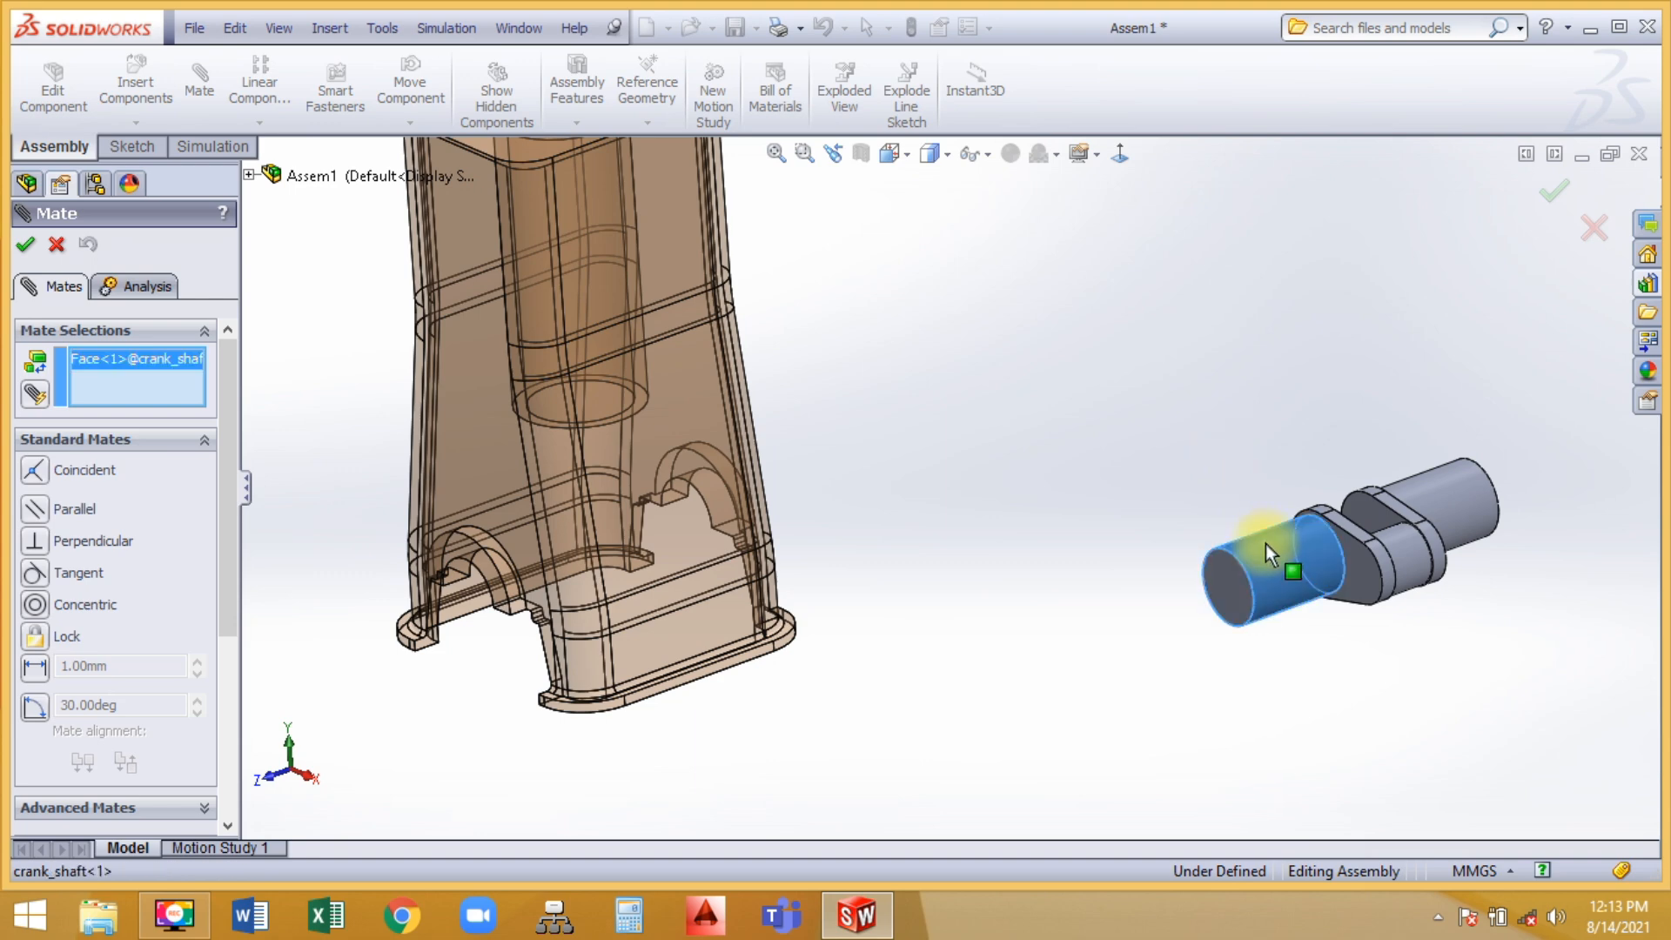
pyautogui.scroll(-4, 540, 705)
pyautogui.moveTo(502, 595); pyautogui.dragTo(557, 485, button='middle')
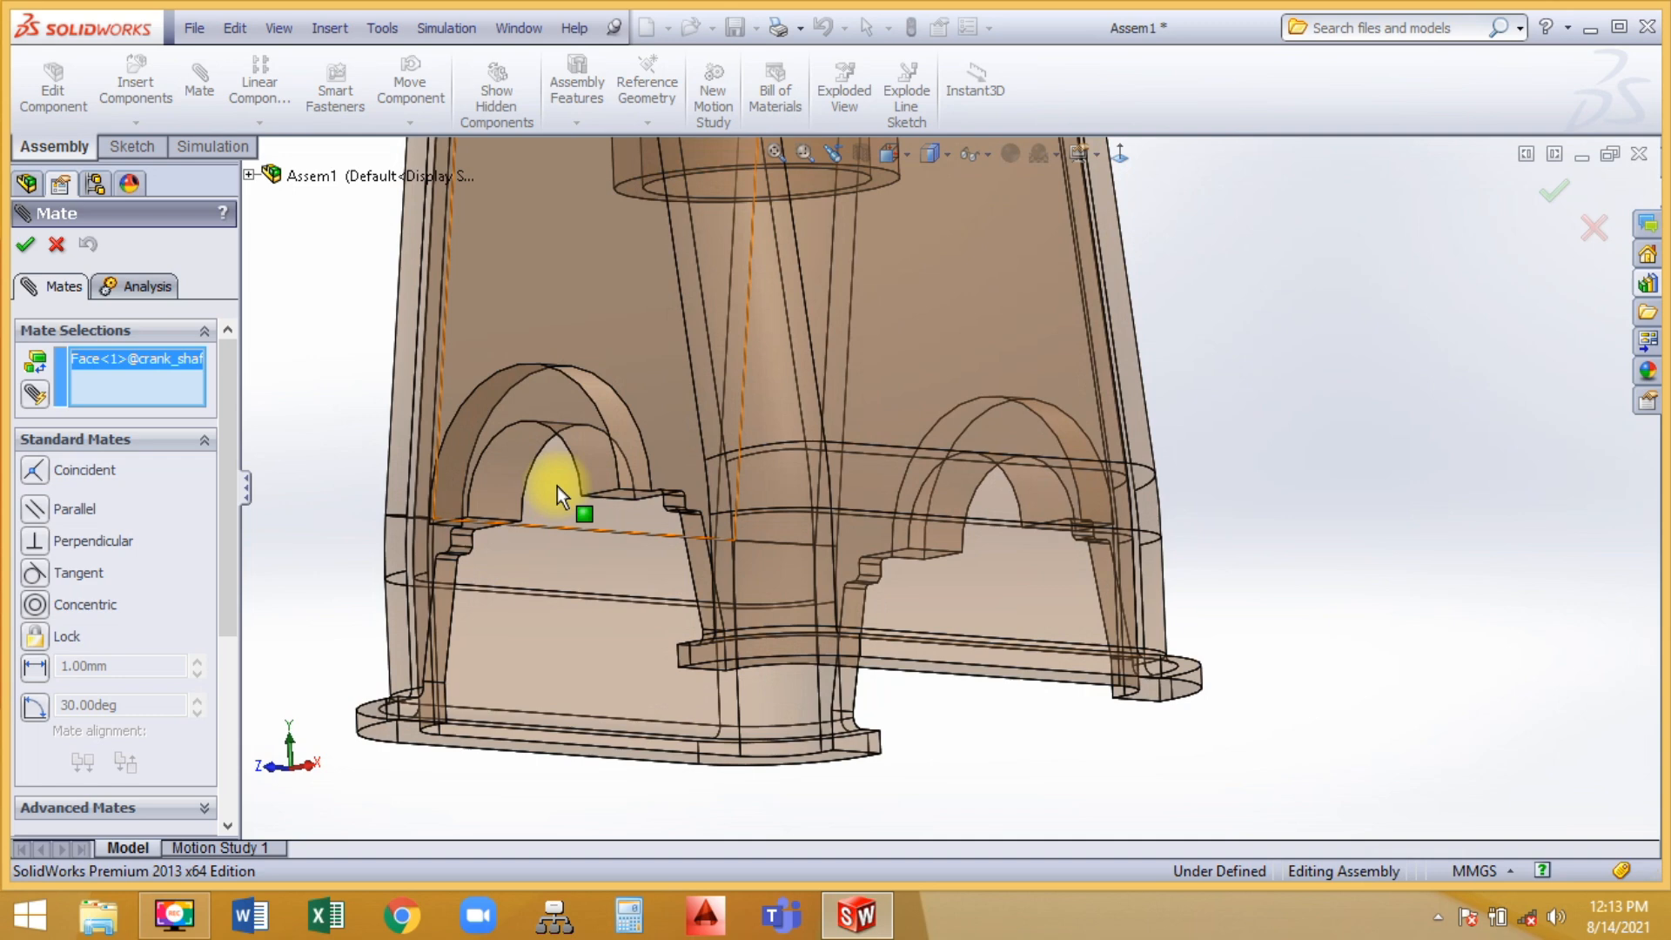
pyautogui.click(507, 467)
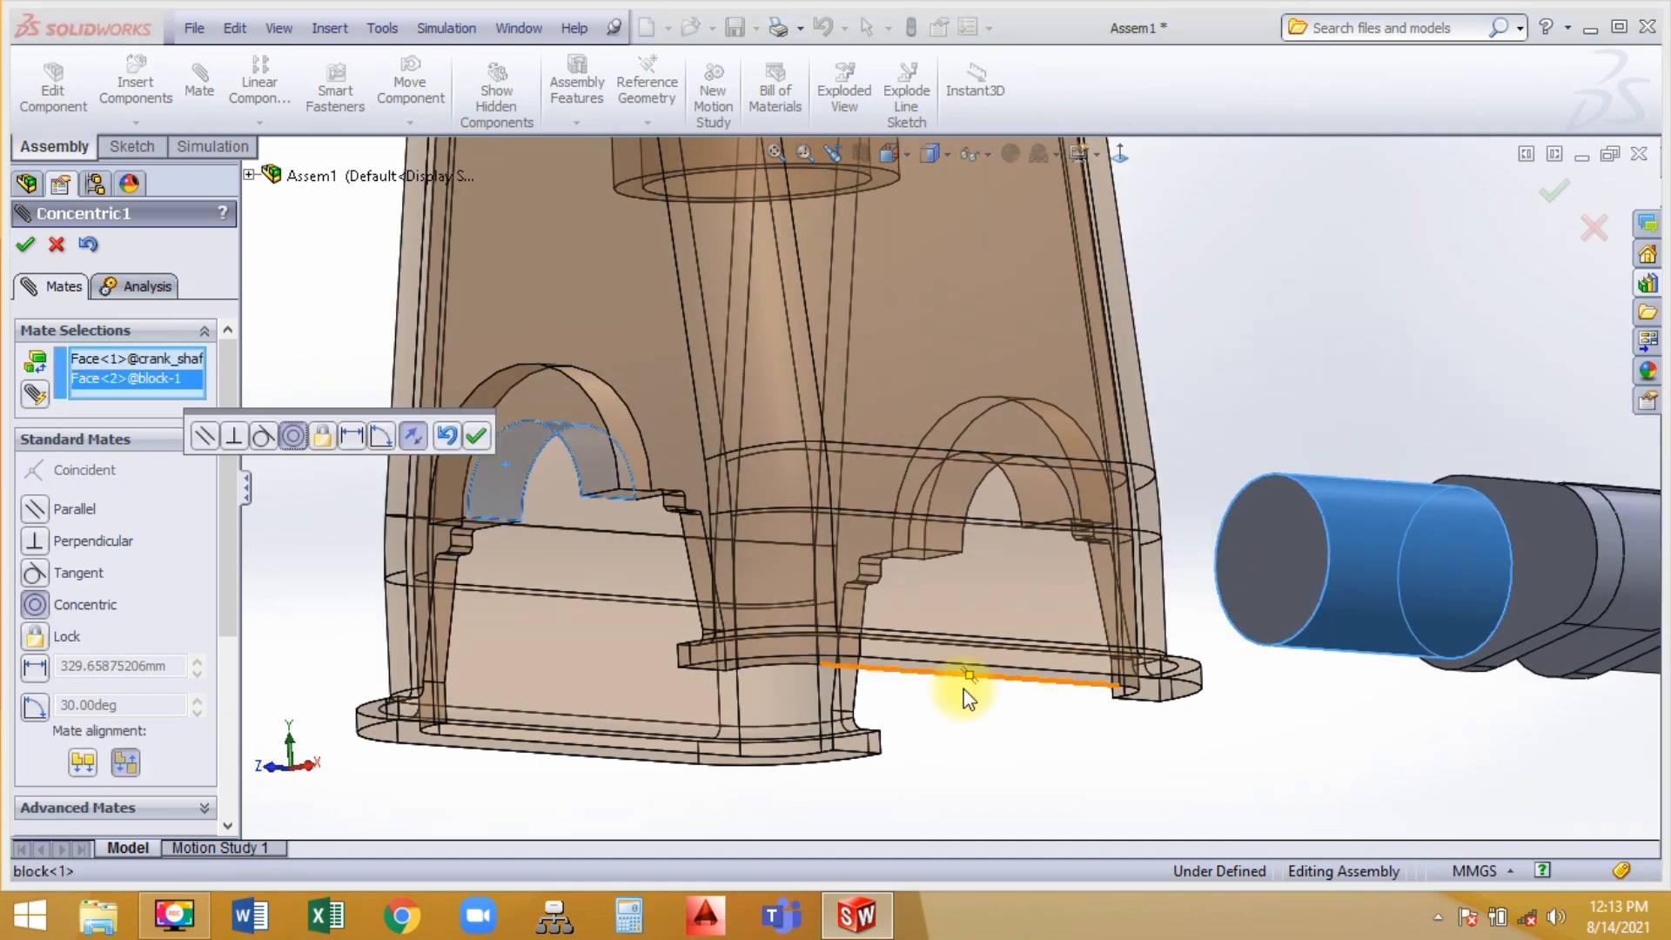
pyautogui.scroll(2, 926, 600)
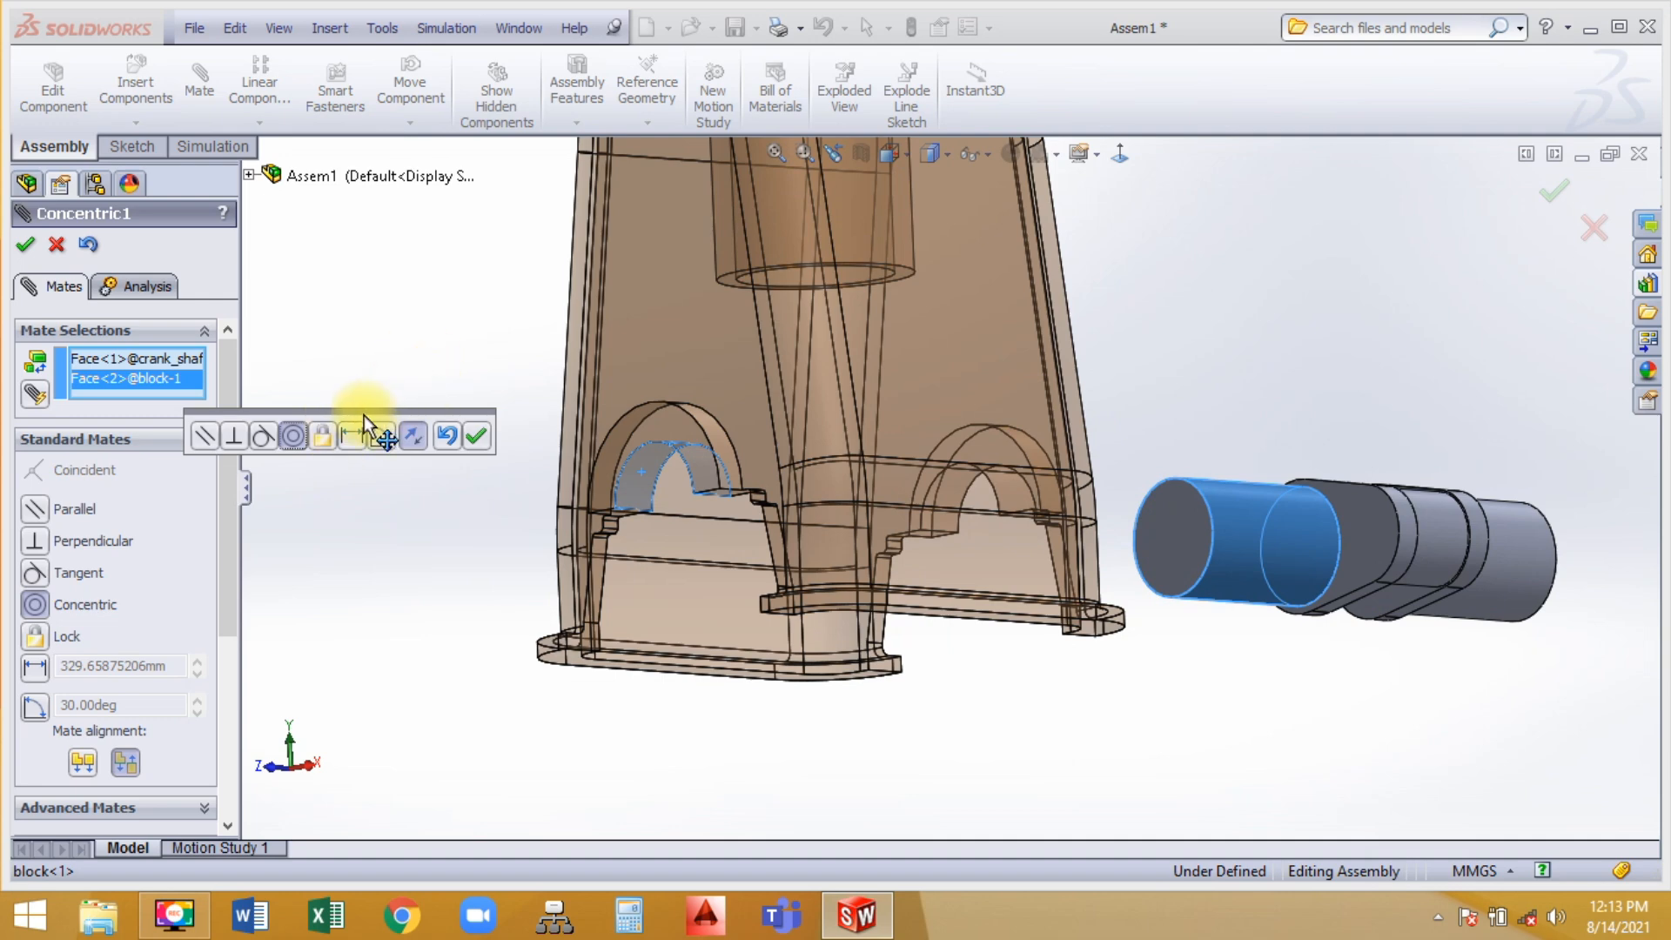
pyautogui.moveTo(364, 415); pyautogui.dragTo(435, 363)
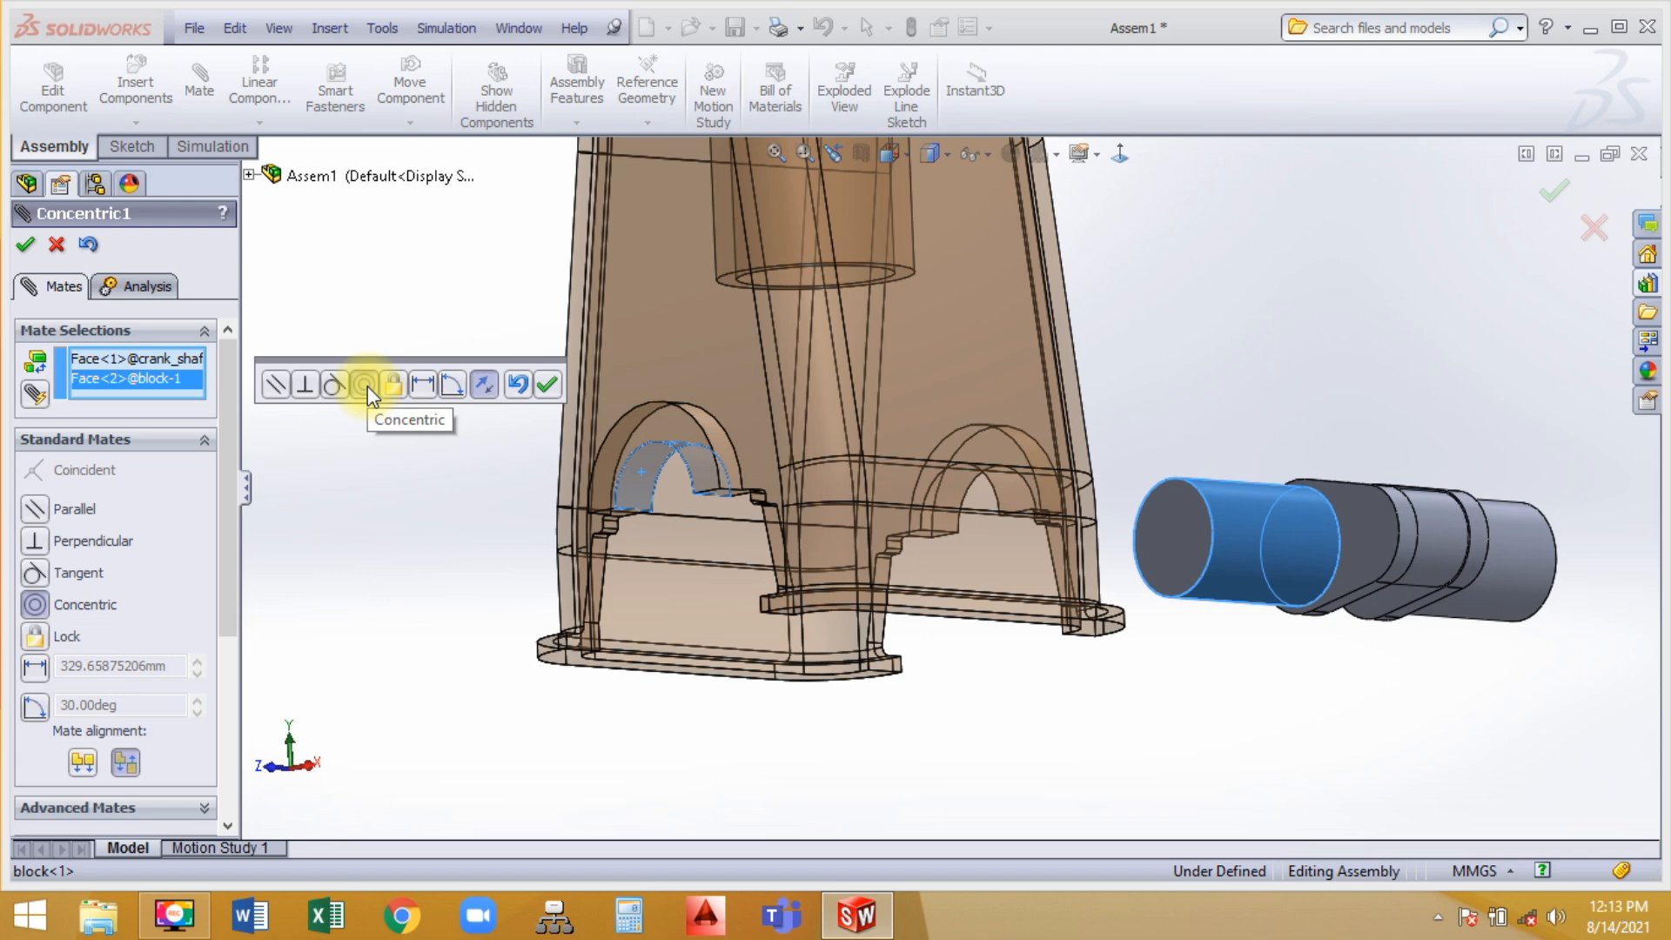
pyautogui.click(546, 384)
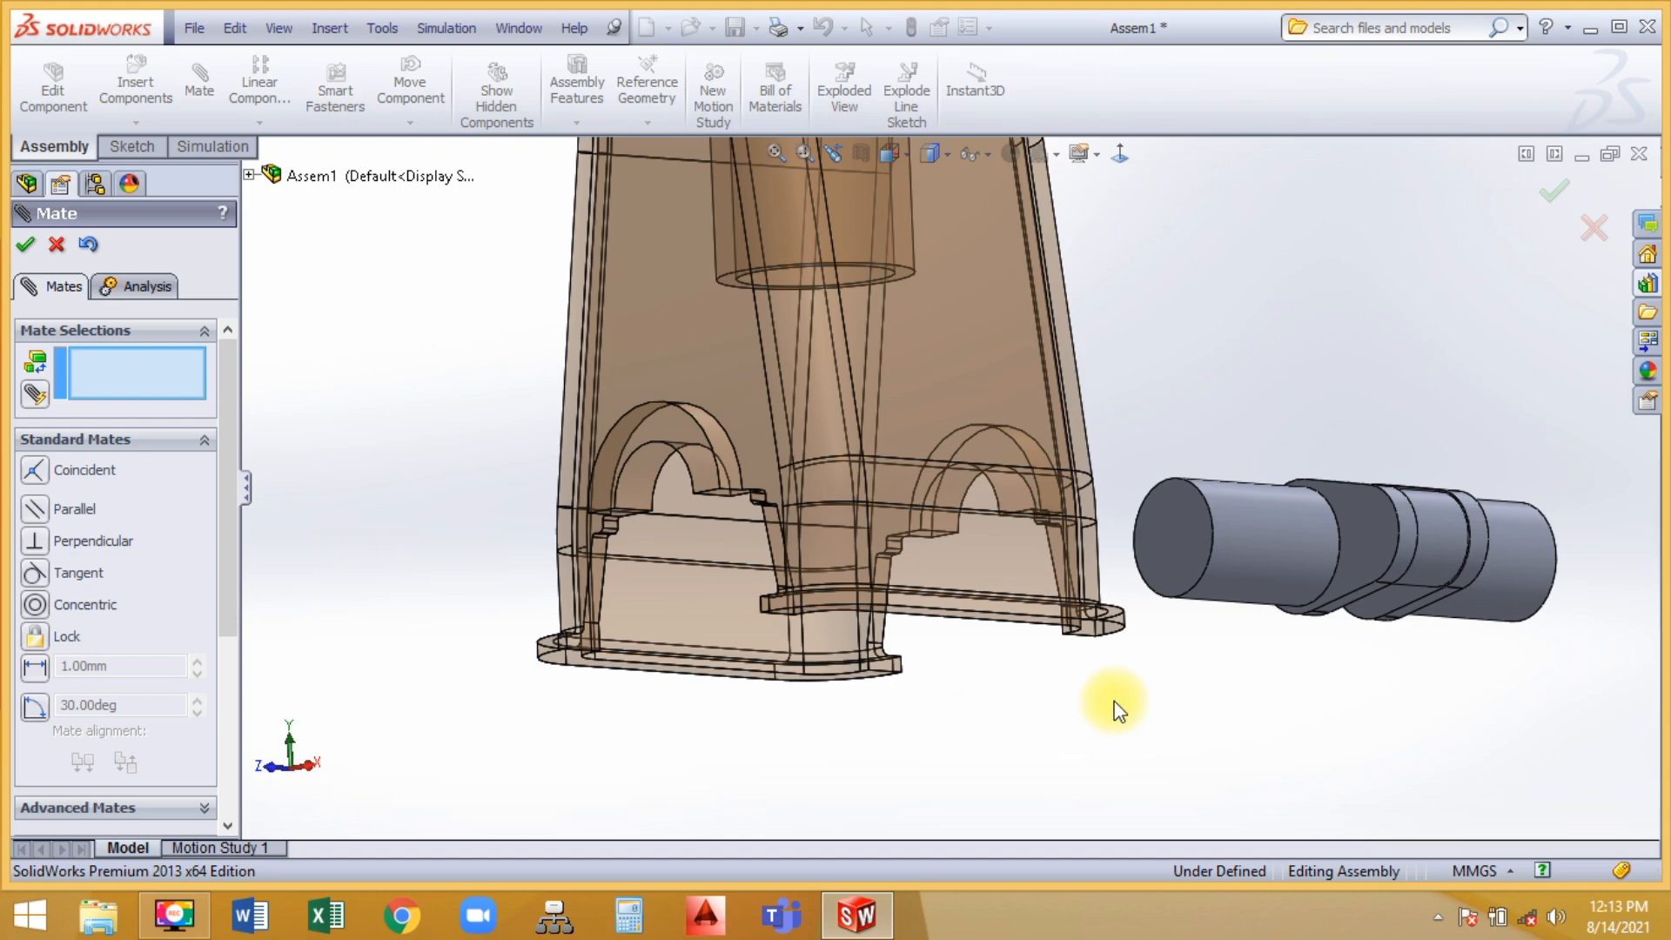
# Slide the crankshaft along its mated axis into the block and back out to test the concentric mate
pyautogui.moveTo(1111, 705); pyautogui.dragTo(966, 705, button='middle')
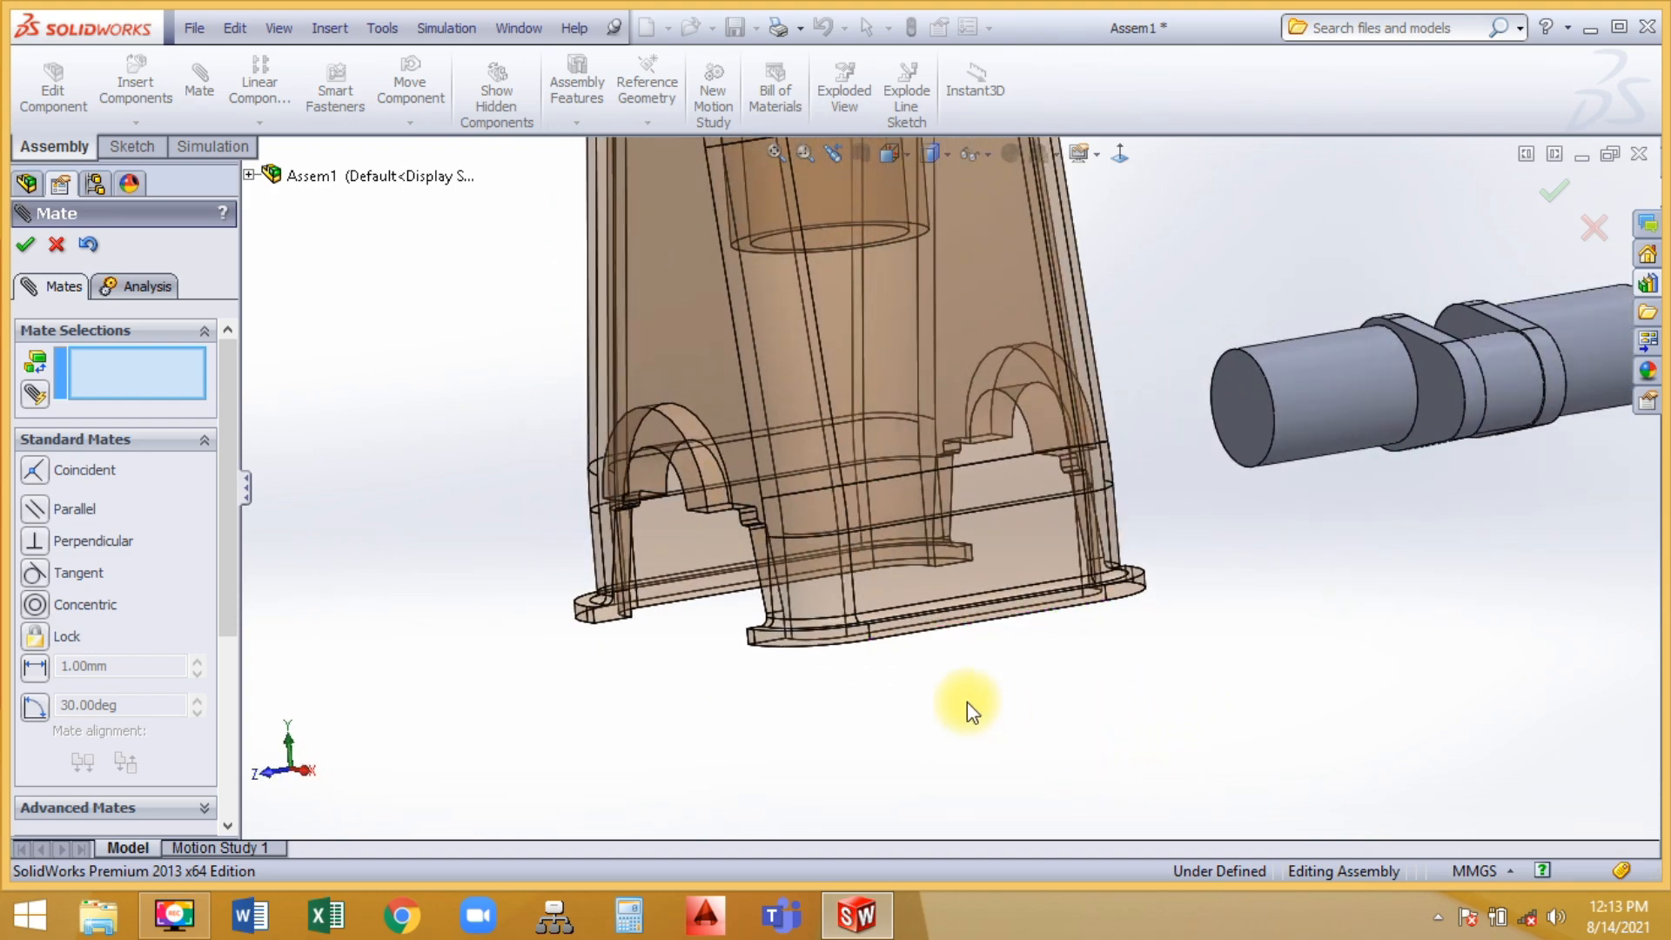
pyautogui.moveTo(1168, 492); pyautogui.dragTo(618, 296)
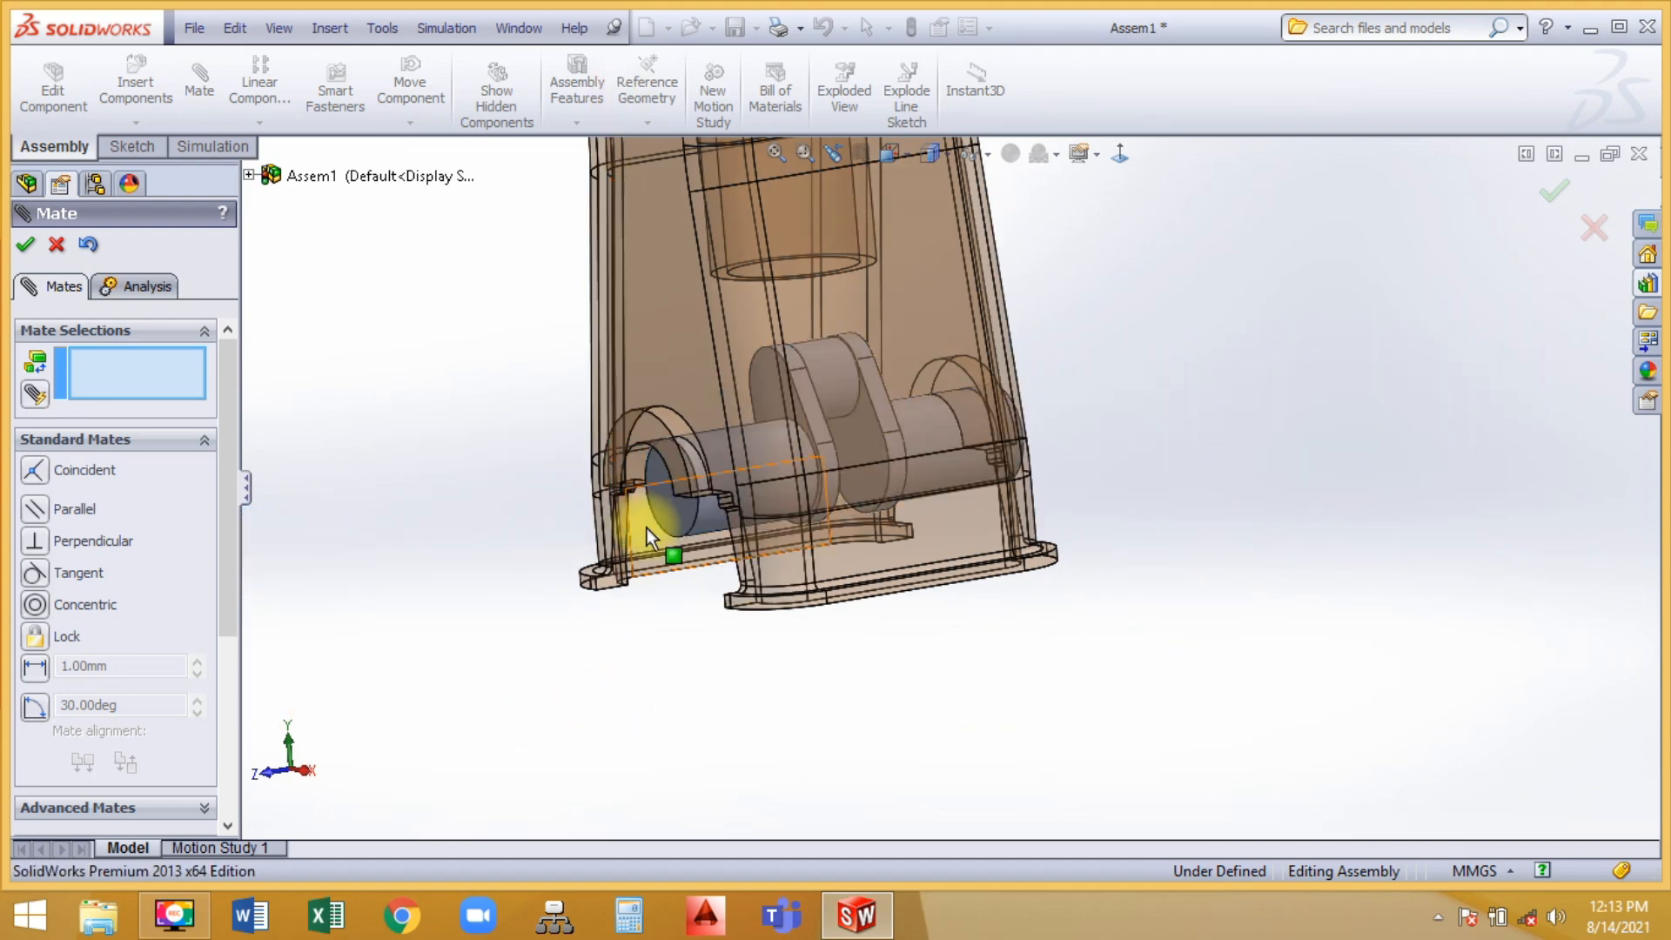
pyautogui.moveTo(684, 510); pyautogui.dragTo(1234, 512)
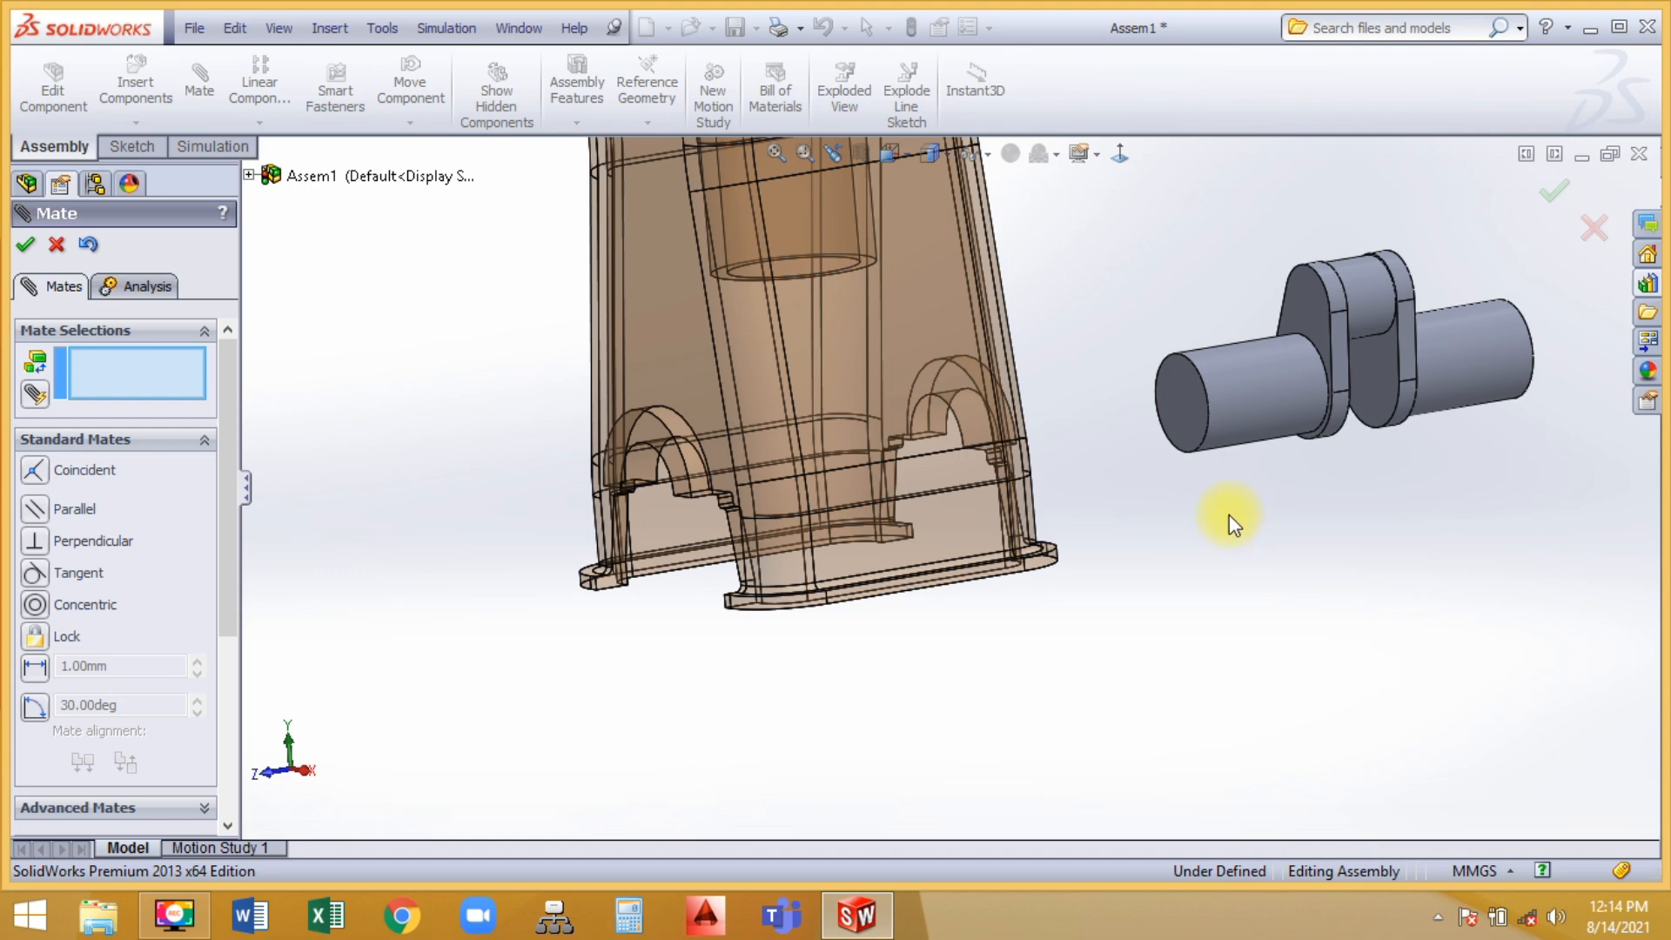
# Add a coincident mate between the crankshaft's flat end face and the flat face around the block's bearing arch, then finish mating
pyautogui.moveTo(1119, 522)
pyautogui.mouseDown(button='middle')
pyautogui.moveTo(1100, 541)
pyautogui.moveTo(1119, 511)
pyautogui.mouseUp(button='middle')
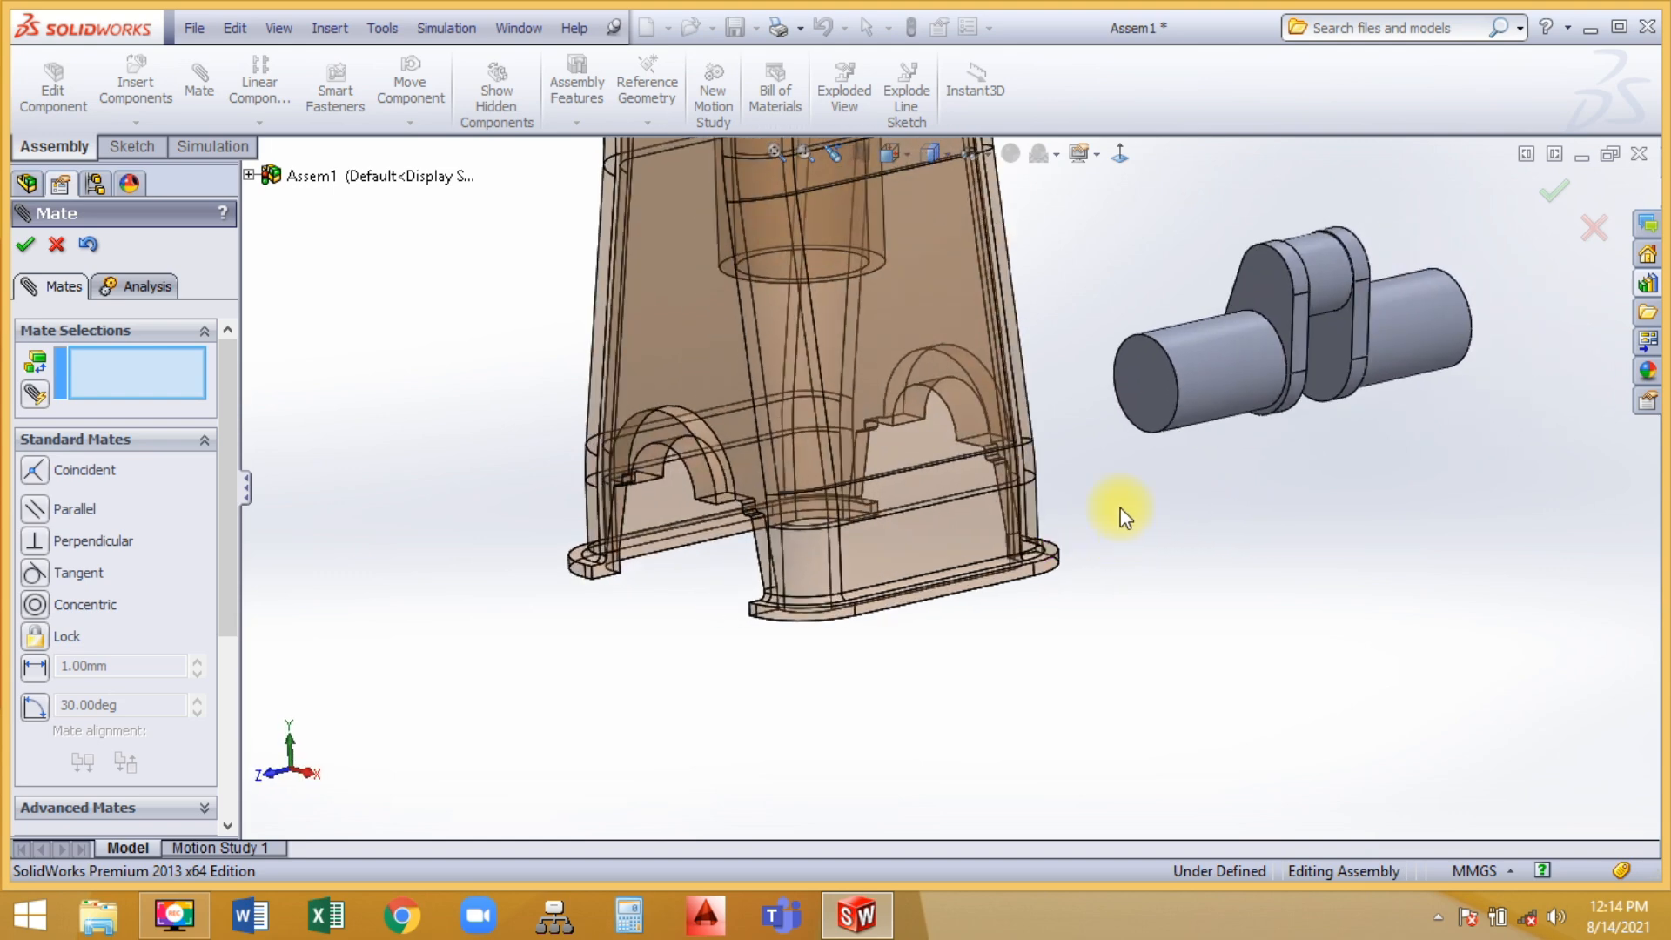
pyautogui.click(1133, 379)
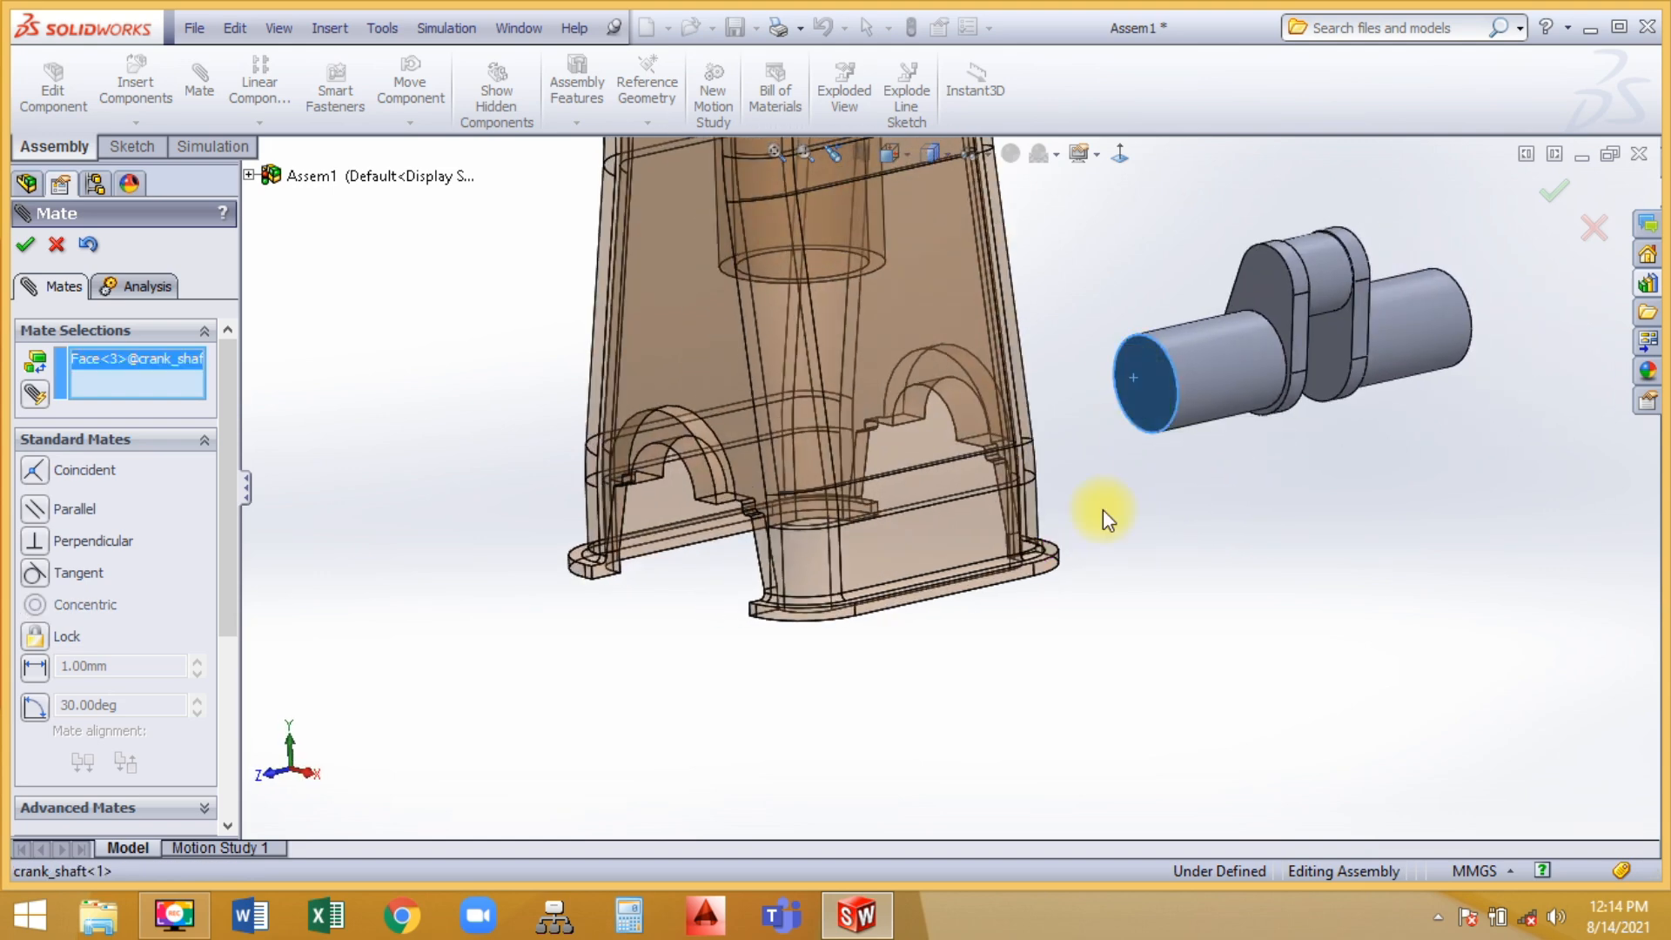
pyautogui.click(675, 436)
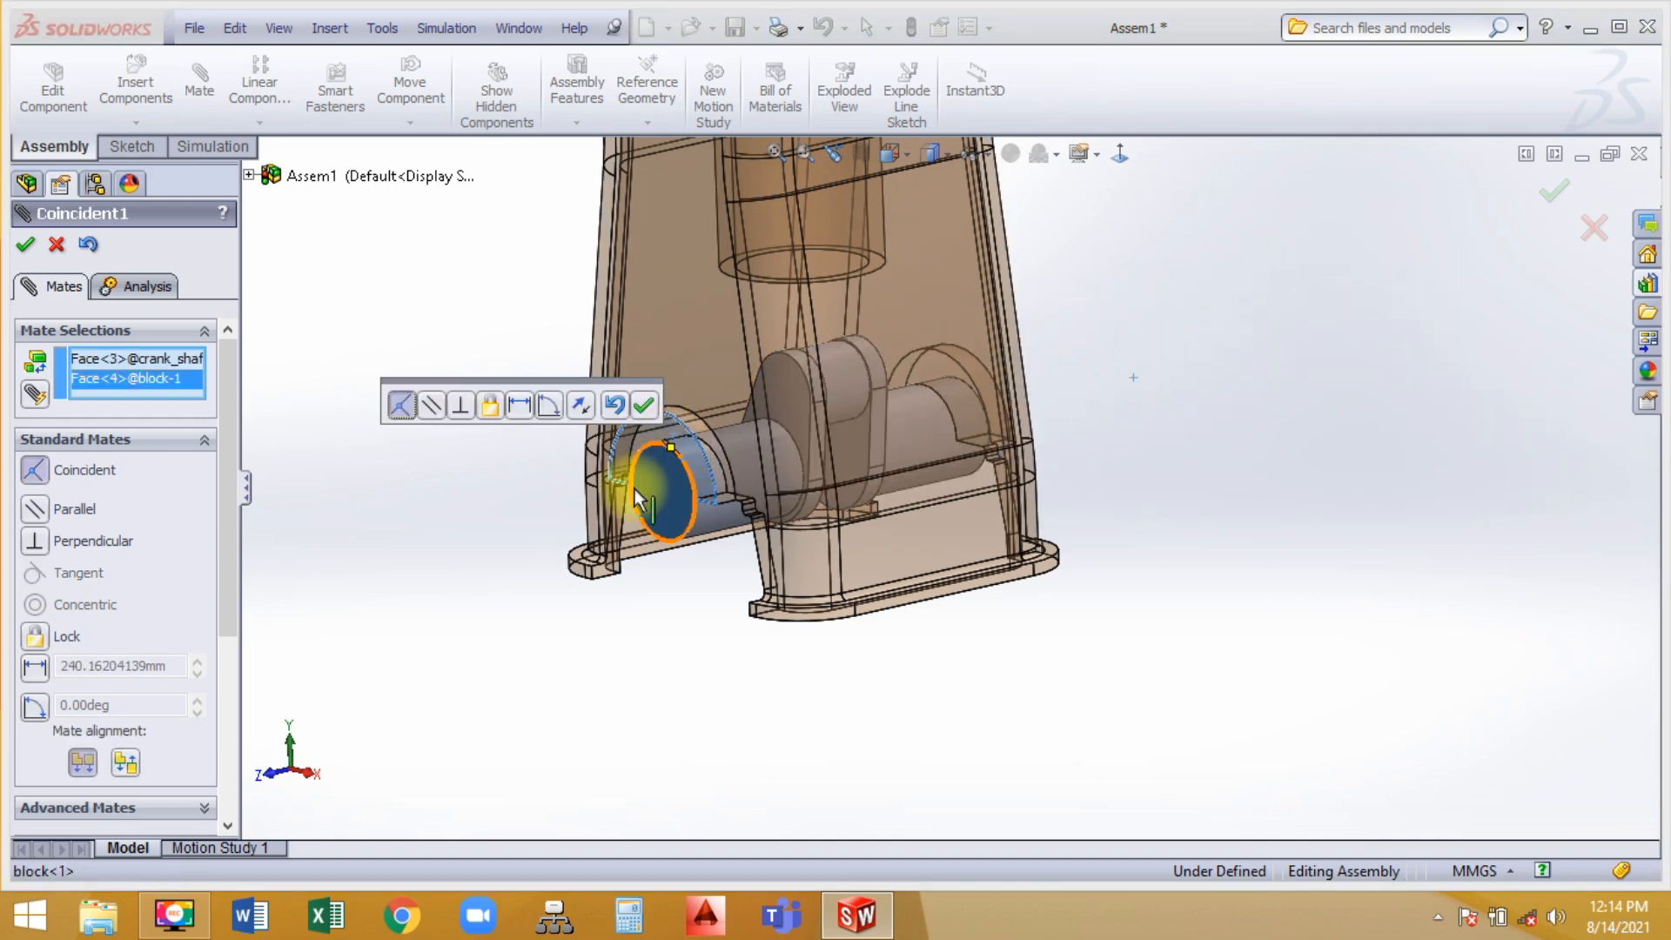
pyautogui.scroll(-6, 639, 500)
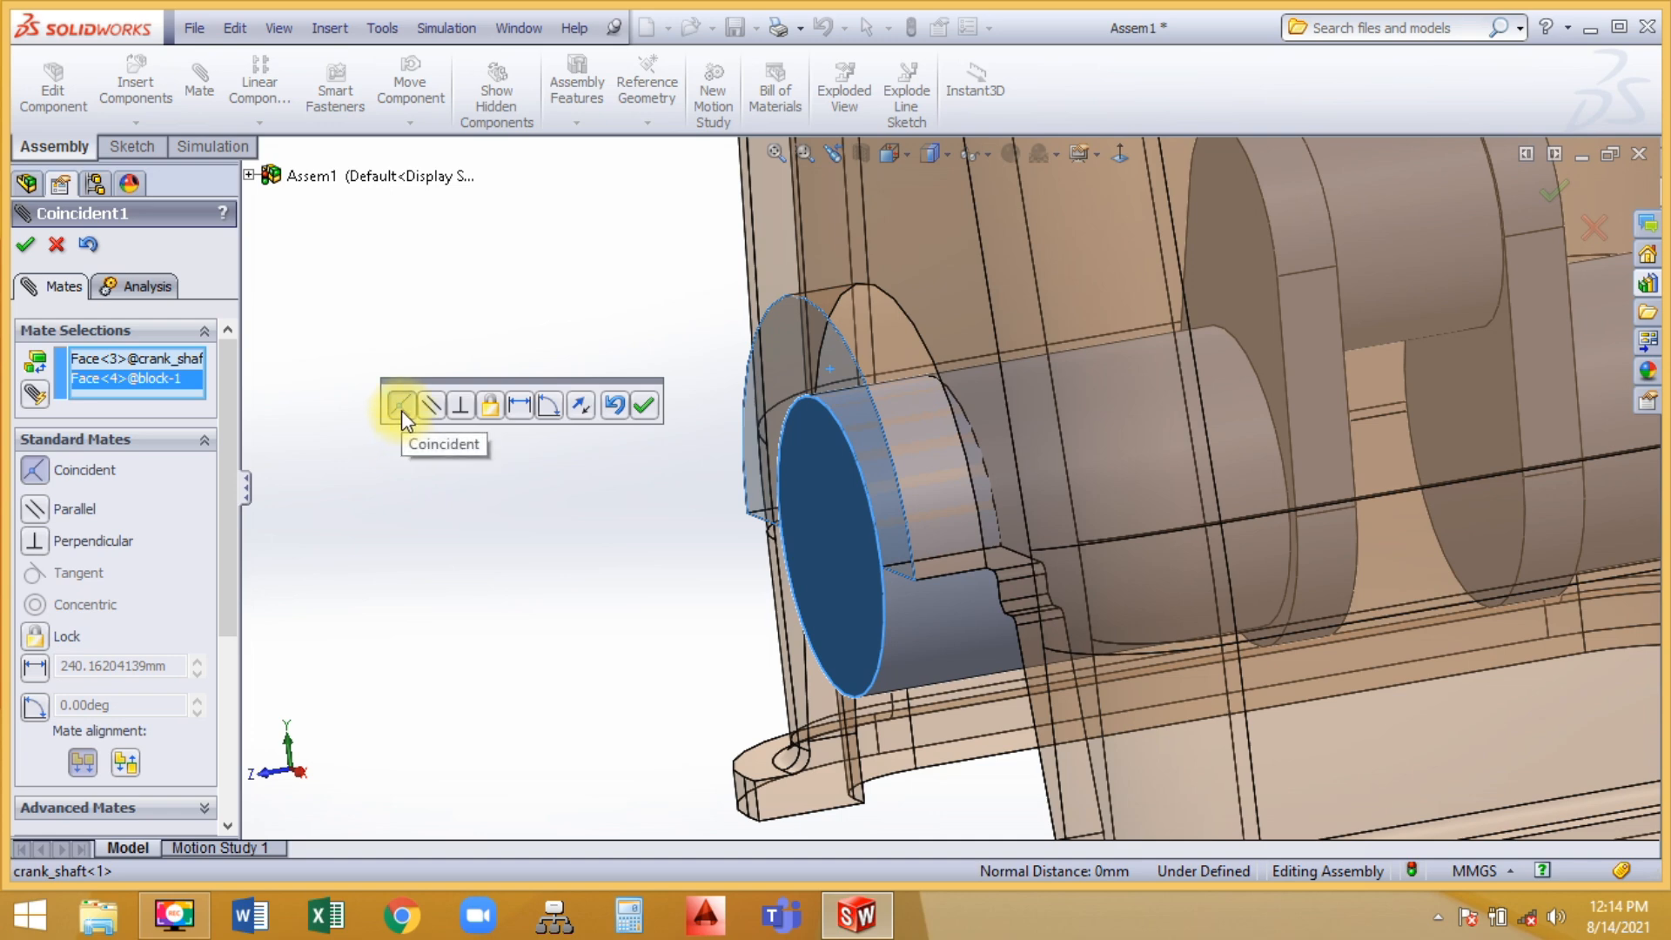
pyautogui.click(645, 405)
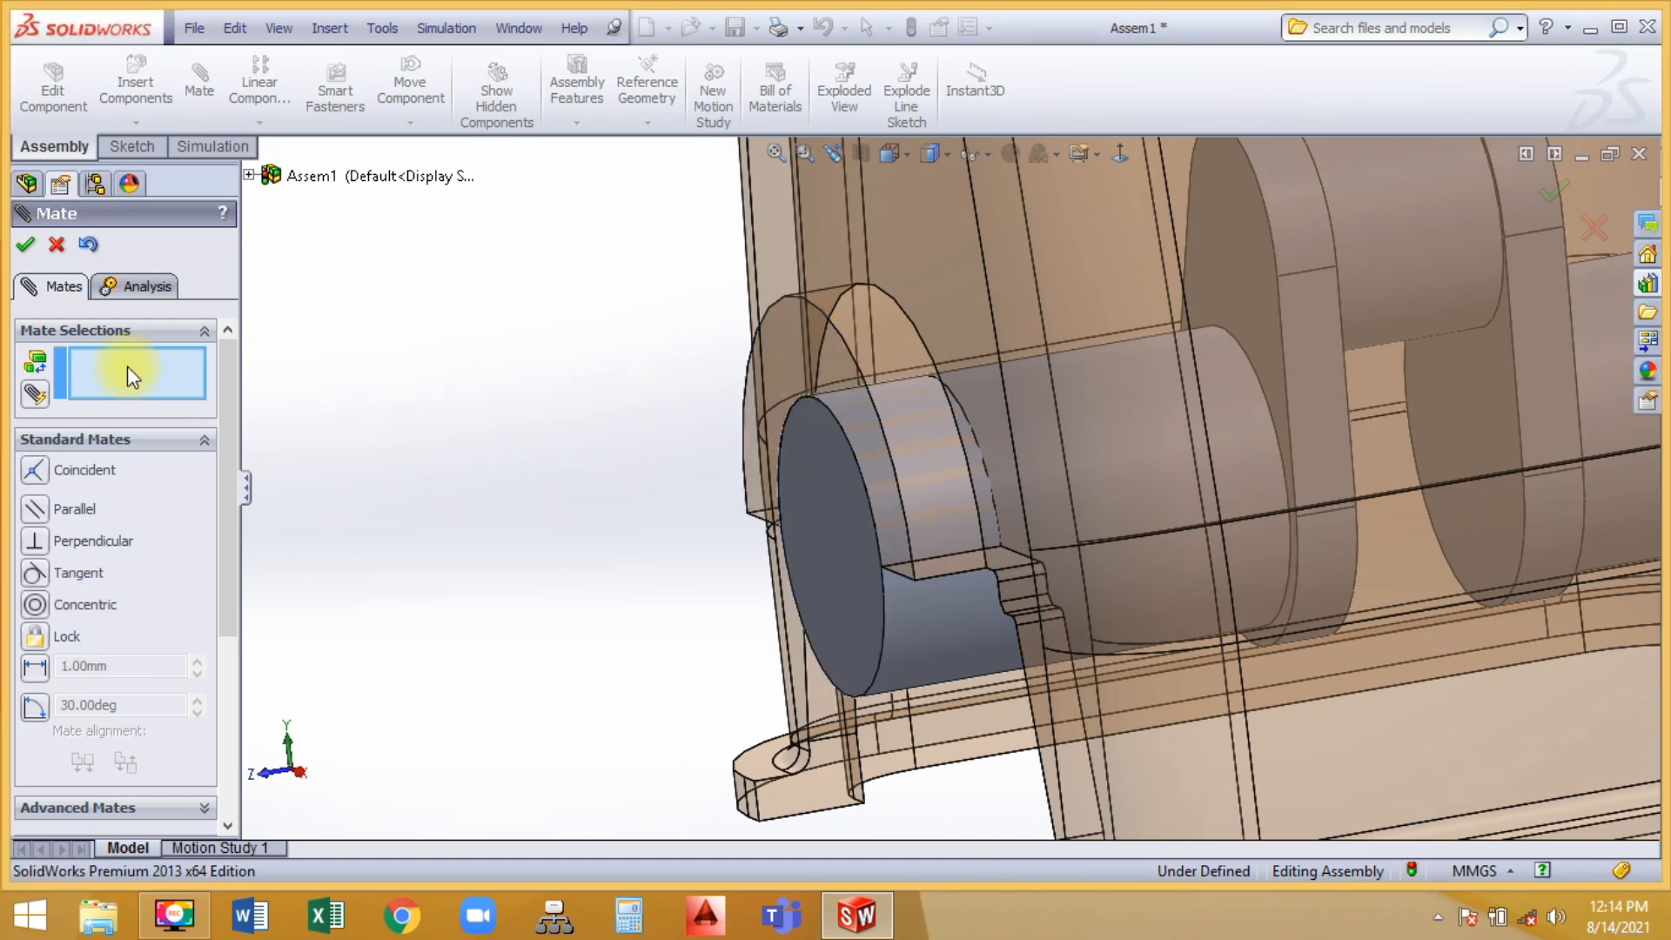
pyautogui.click(25, 243)
# Turn the crankshaft about its axis inside the block to check that it rotates
pyautogui.moveTo(364, 380); pyautogui.dragTo(748, 525, button='middle')
pyautogui.click(961, 505)
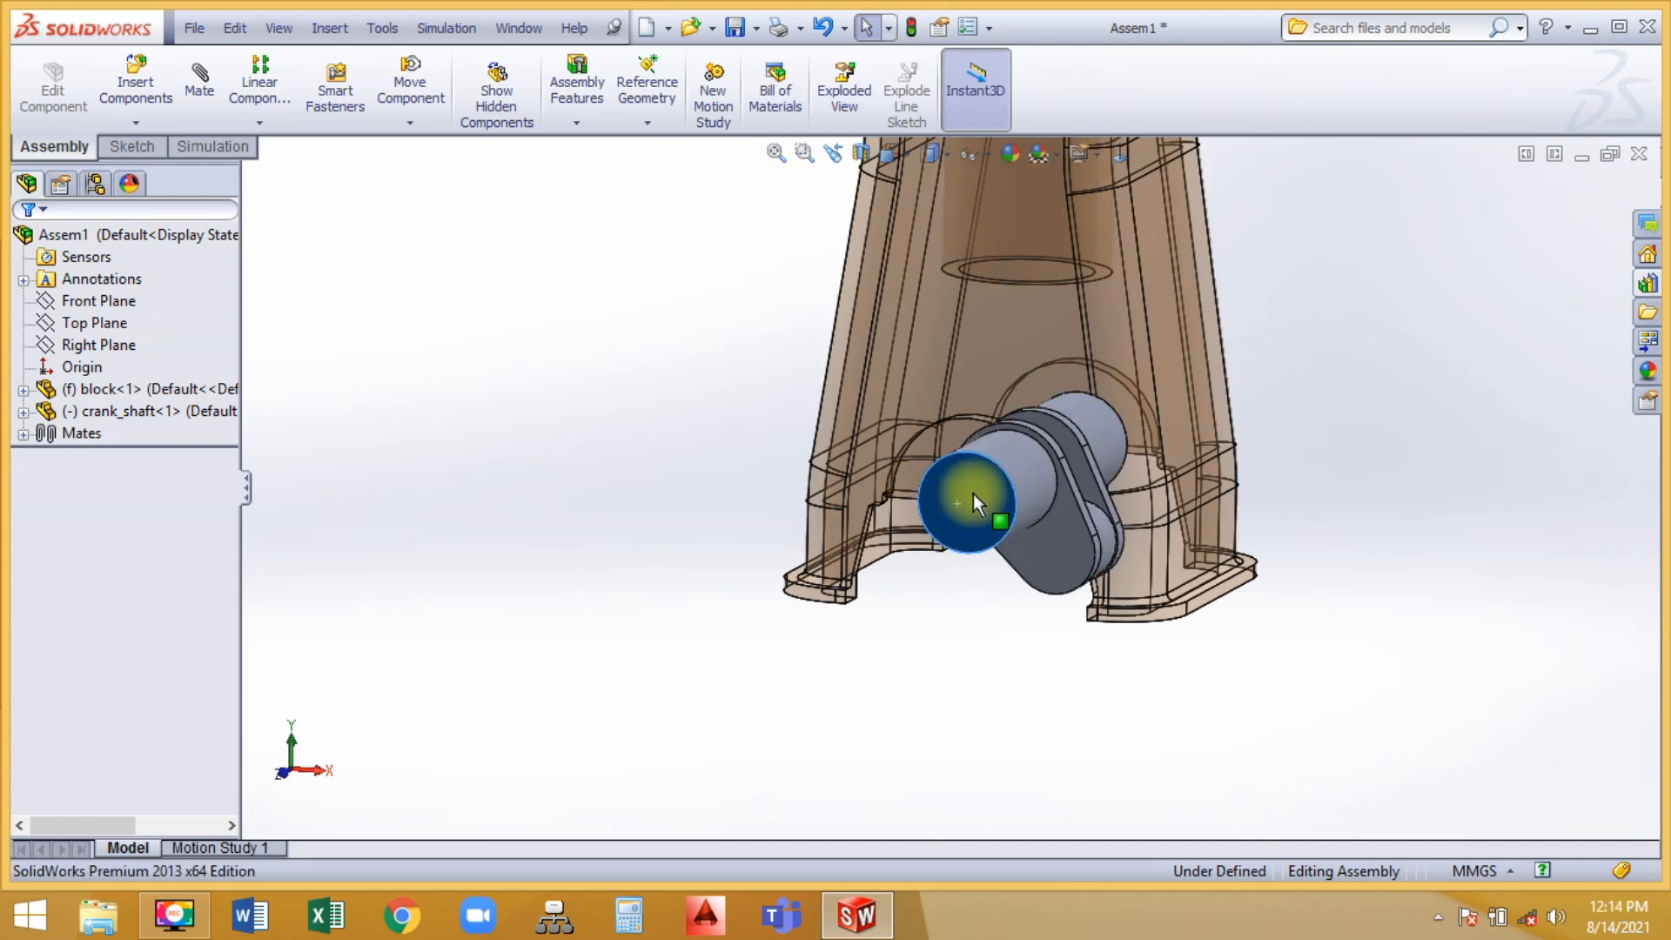
pyautogui.moveTo(973, 493); pyautogui.dragTo(1037, 529)
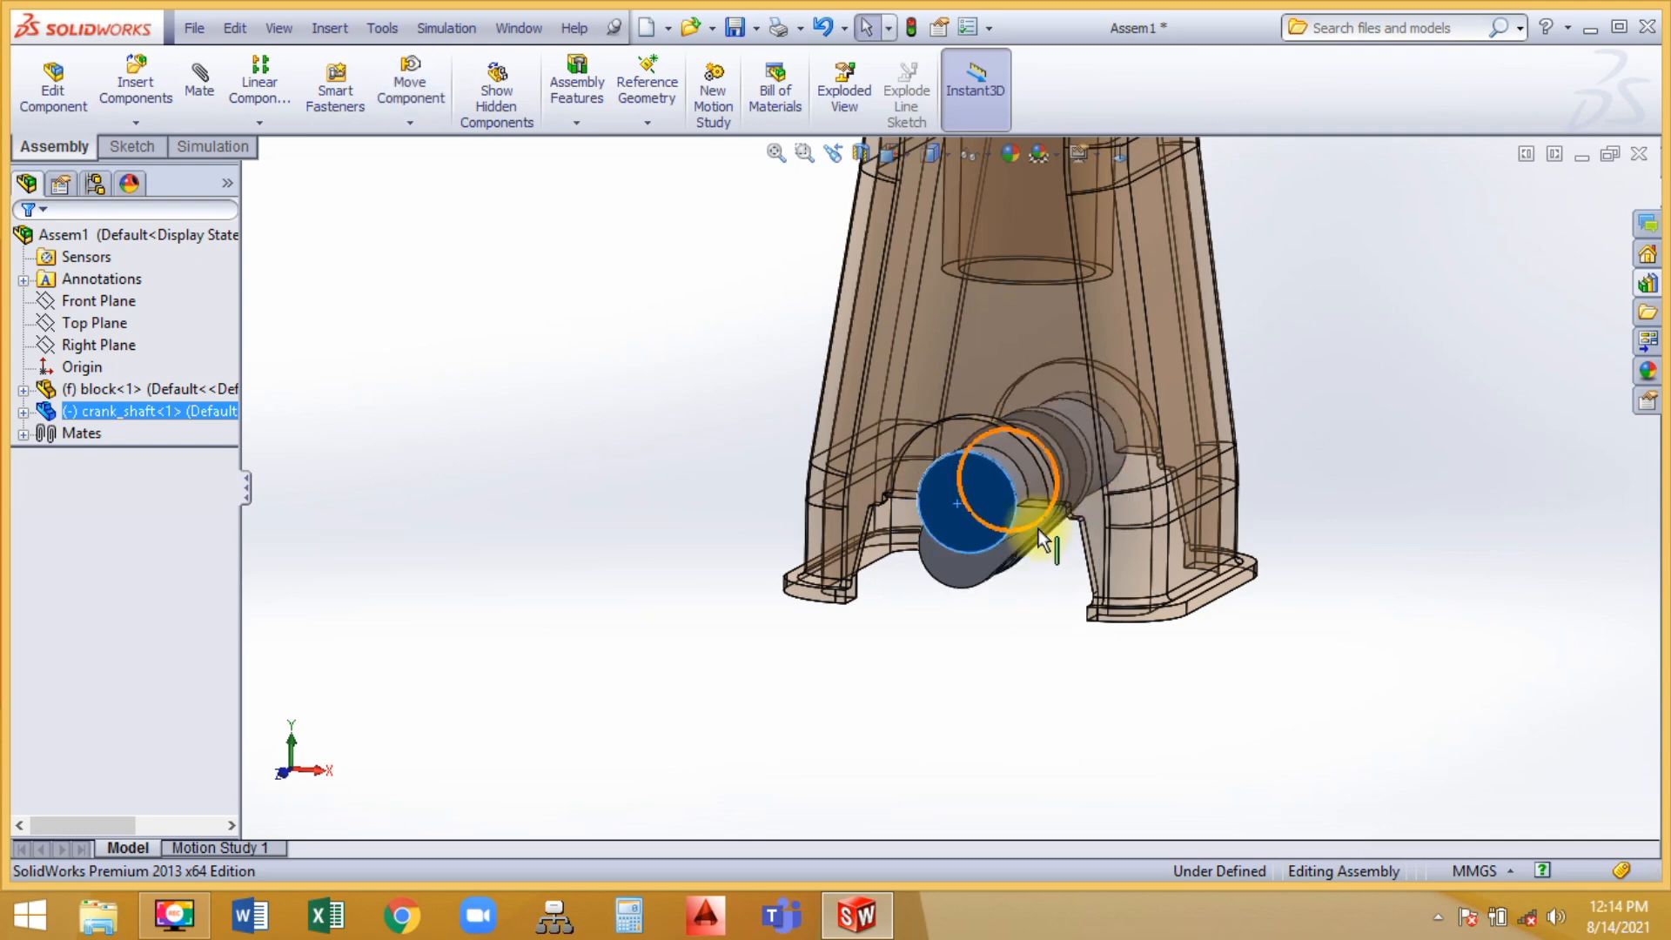
# Insert the piston_head part from the Engine assem folder and place it beside the top of the block
pyautogui.click(897, 711)
pyautogui.scroll(3, 824, 661)
pyautogui.scroll(4, 1146, 342)
pyautogui.scroll(-2, 1145, 342)
pyautogui.moveTo(1088, 400); pyautogui.dragTo(979, 452, button='middle')
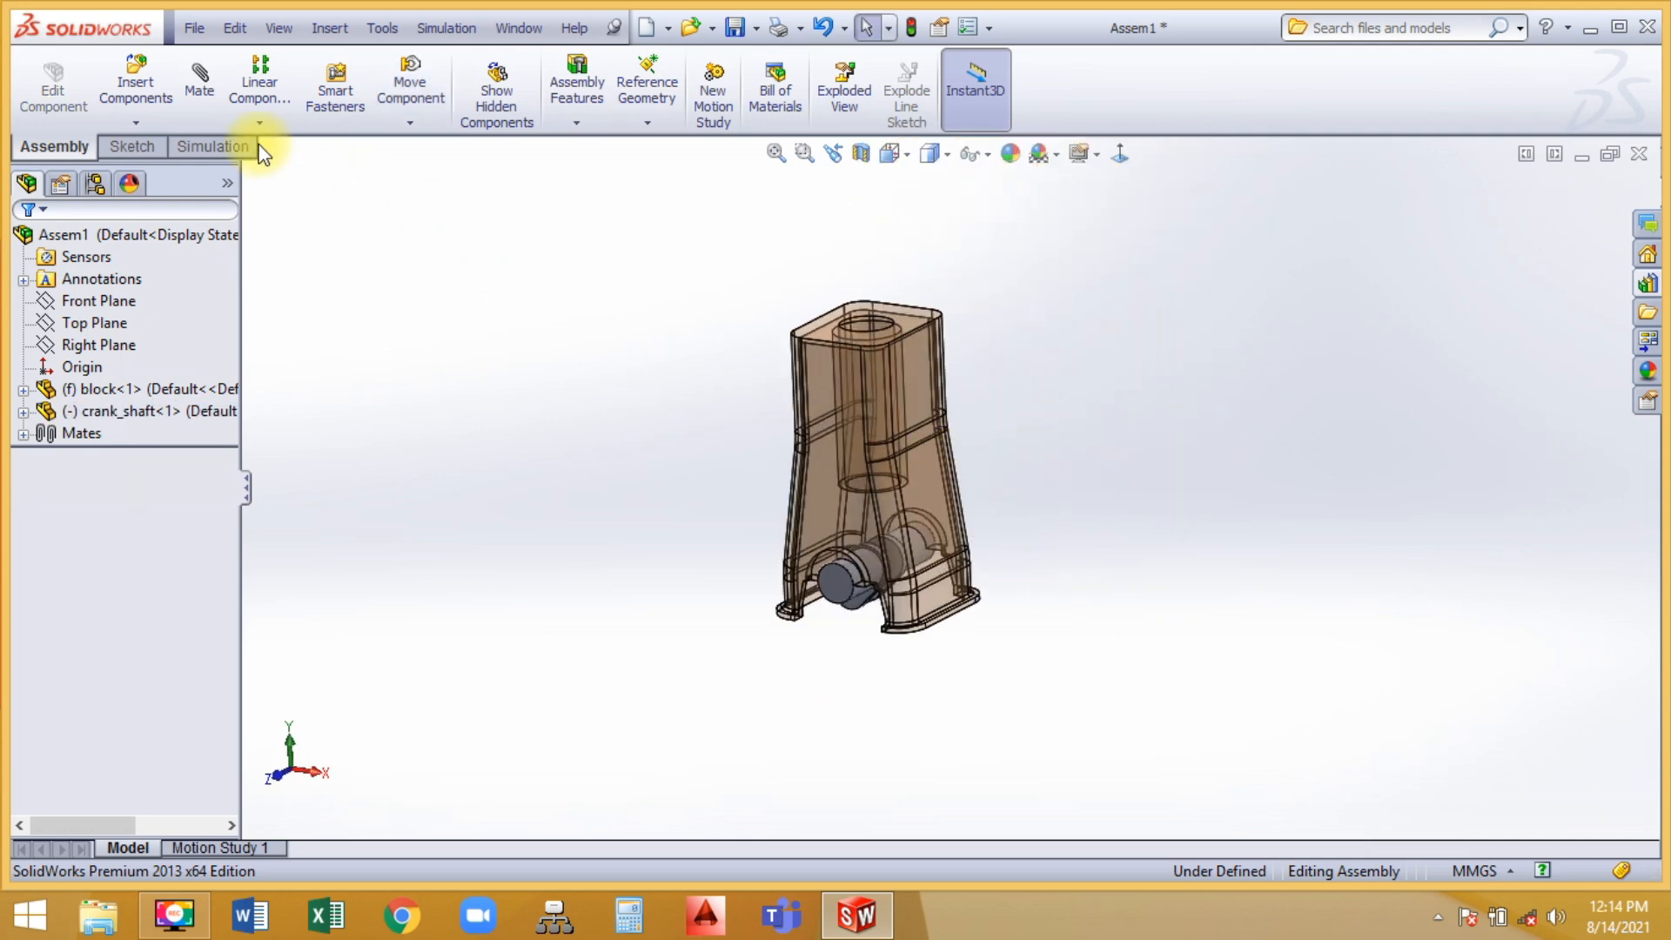
pyautogui.click(153, 98)
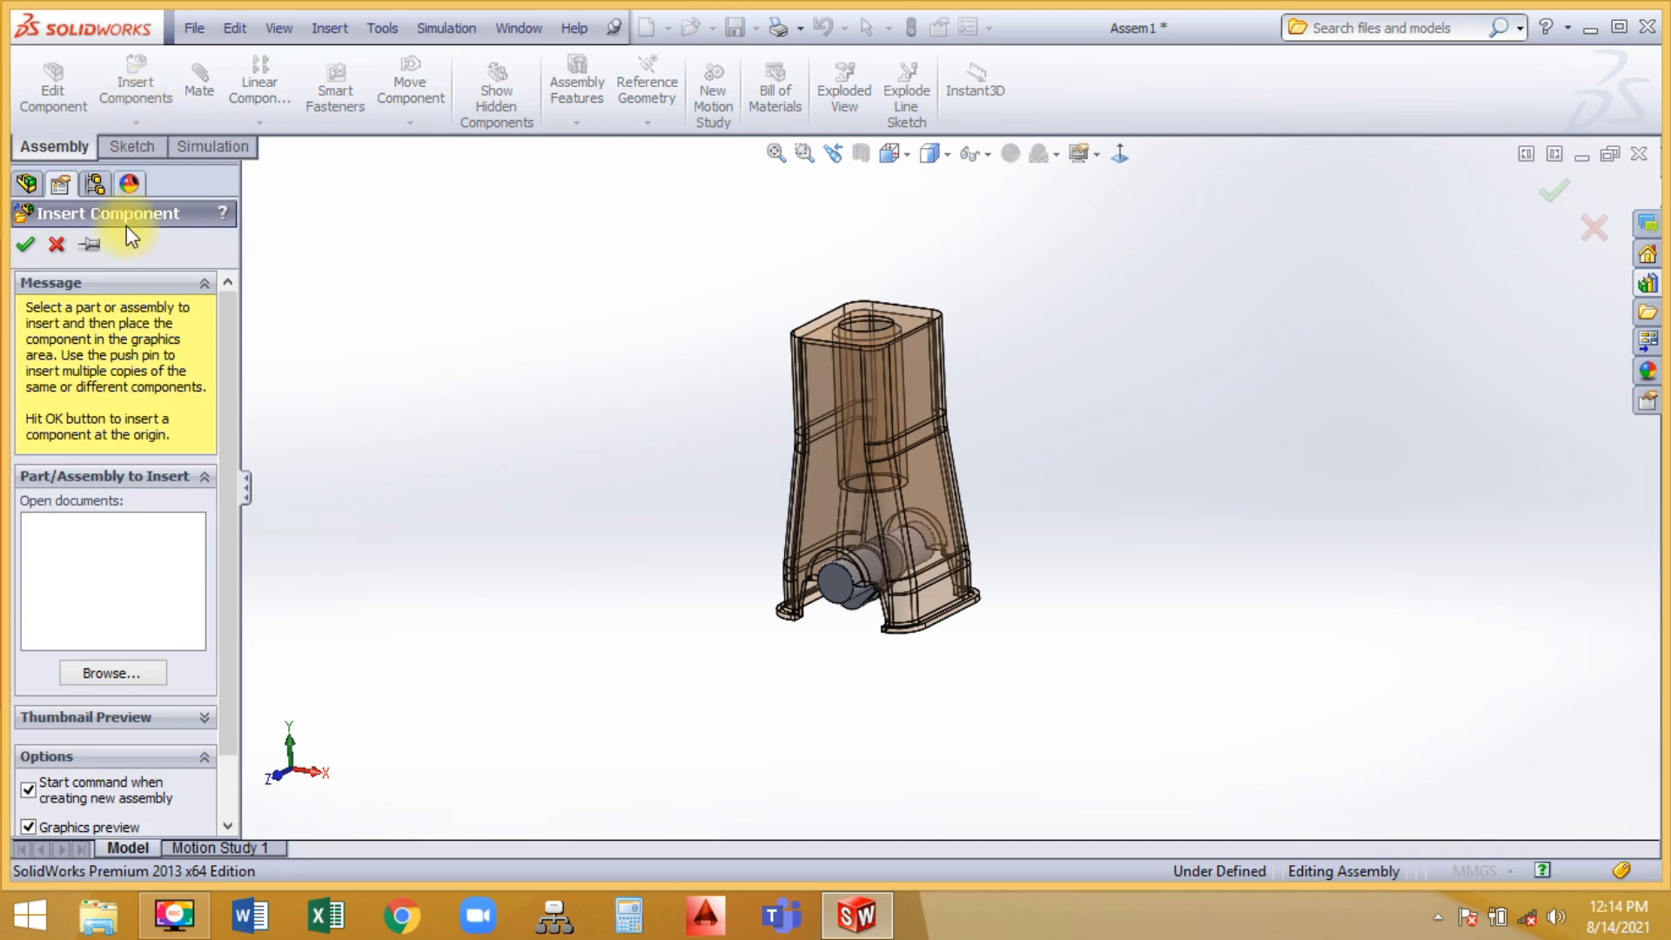
pyautogui.click(118, 675)
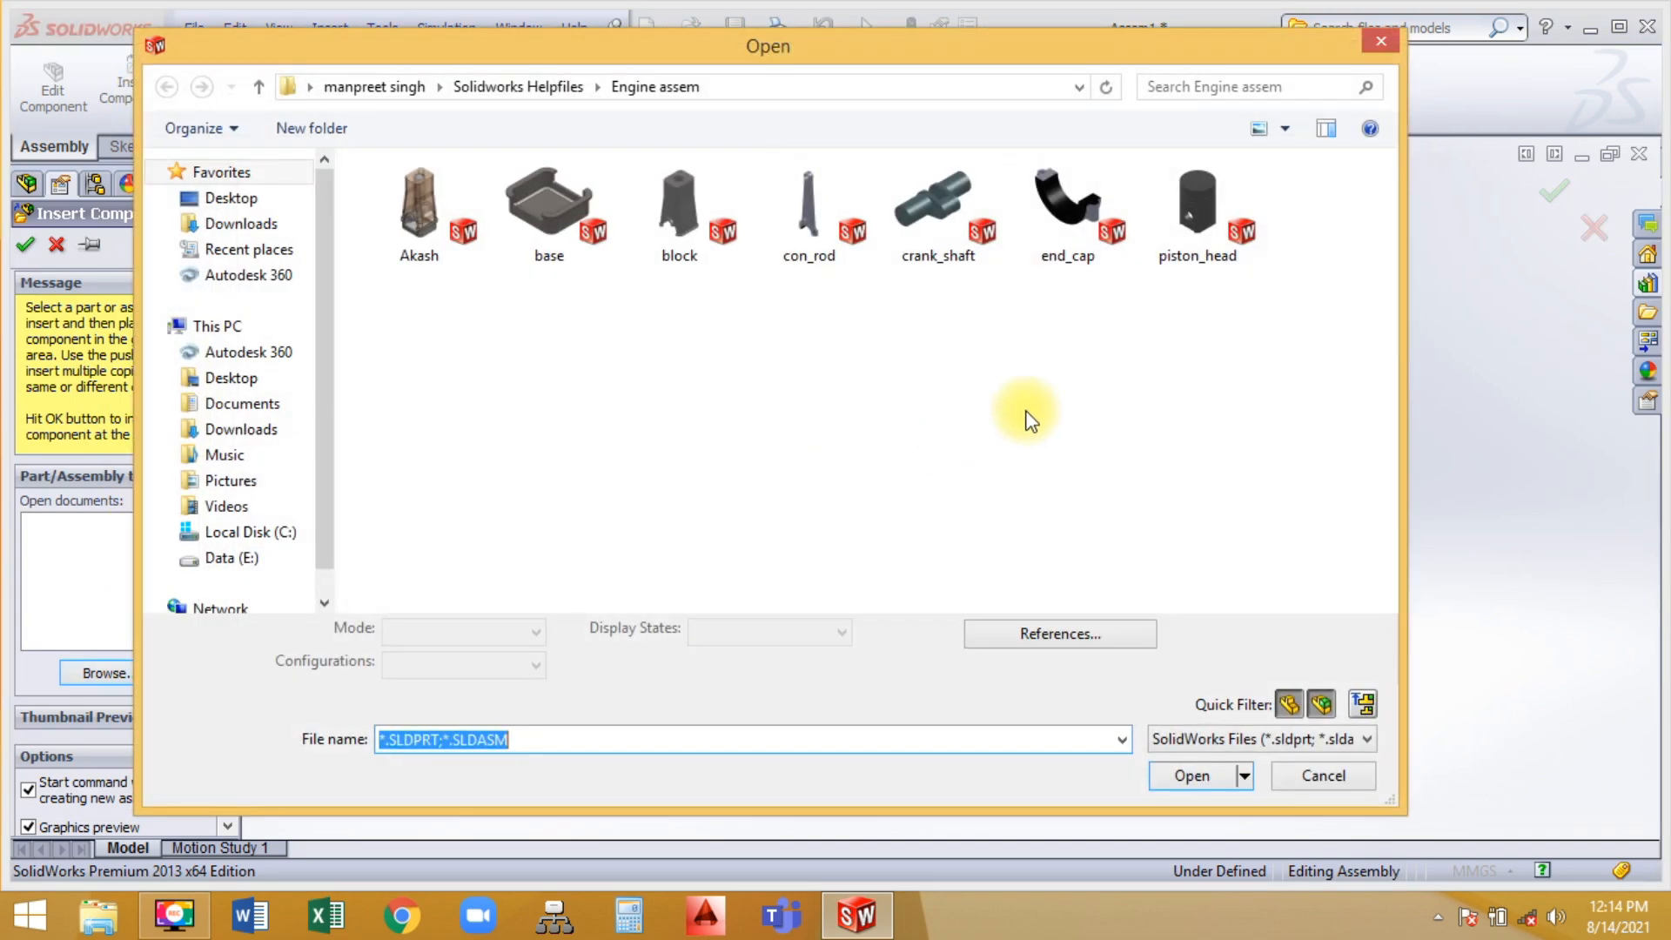
pyautogui.click(1195, 248)
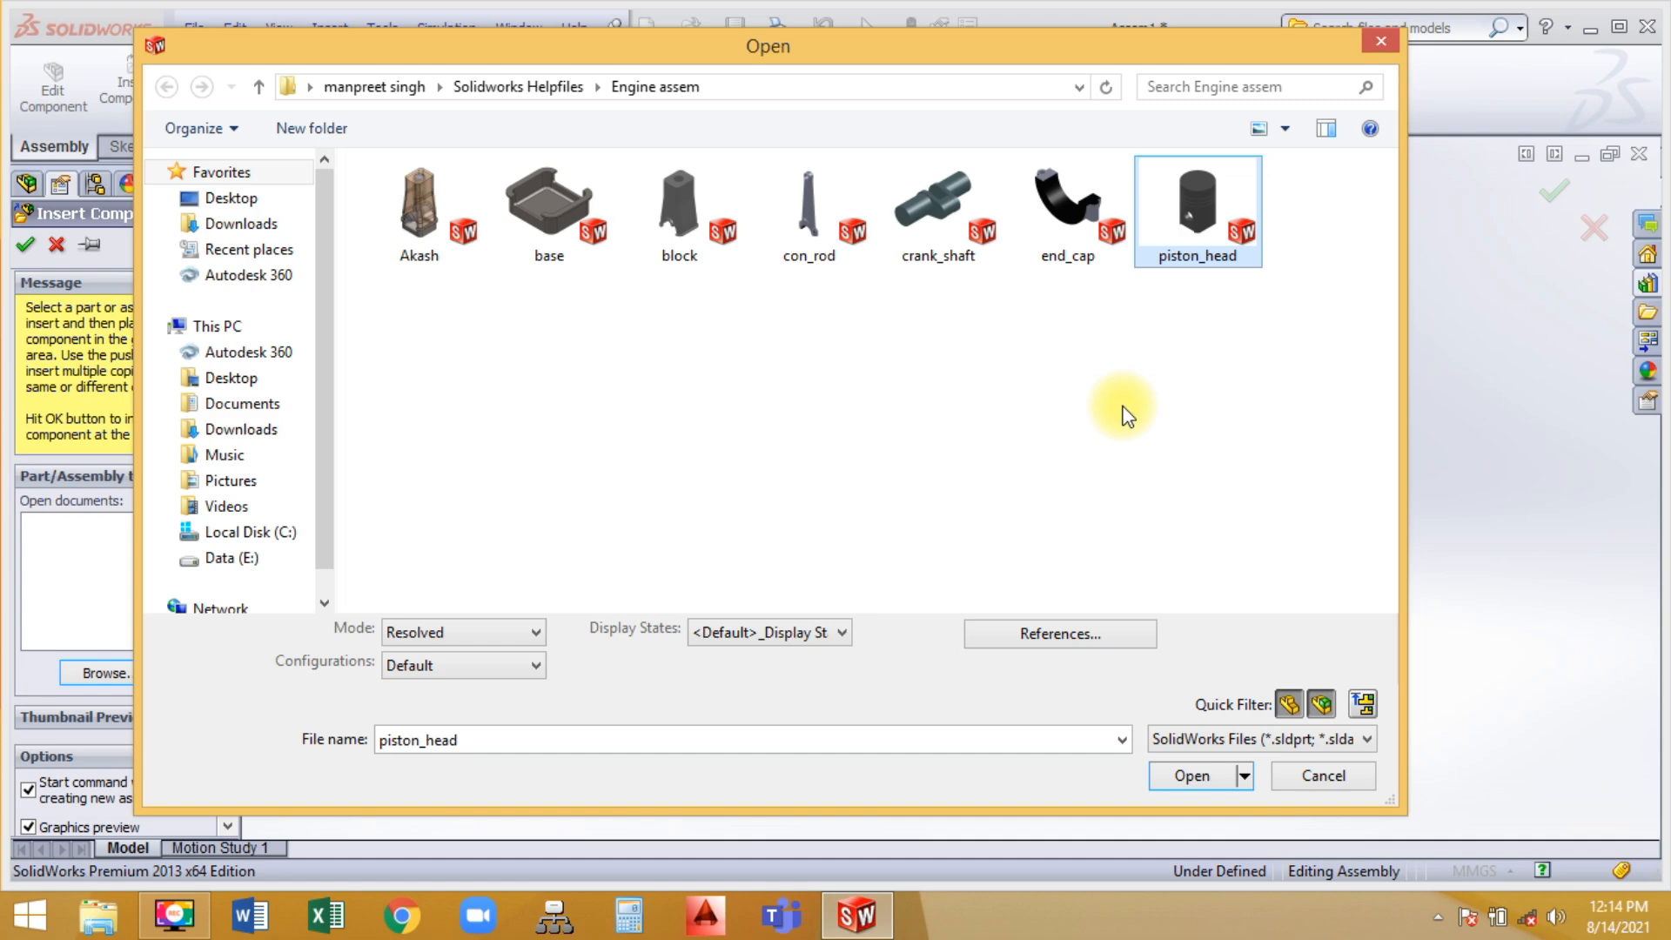
pyautogui.doubleClick(1166, 217)
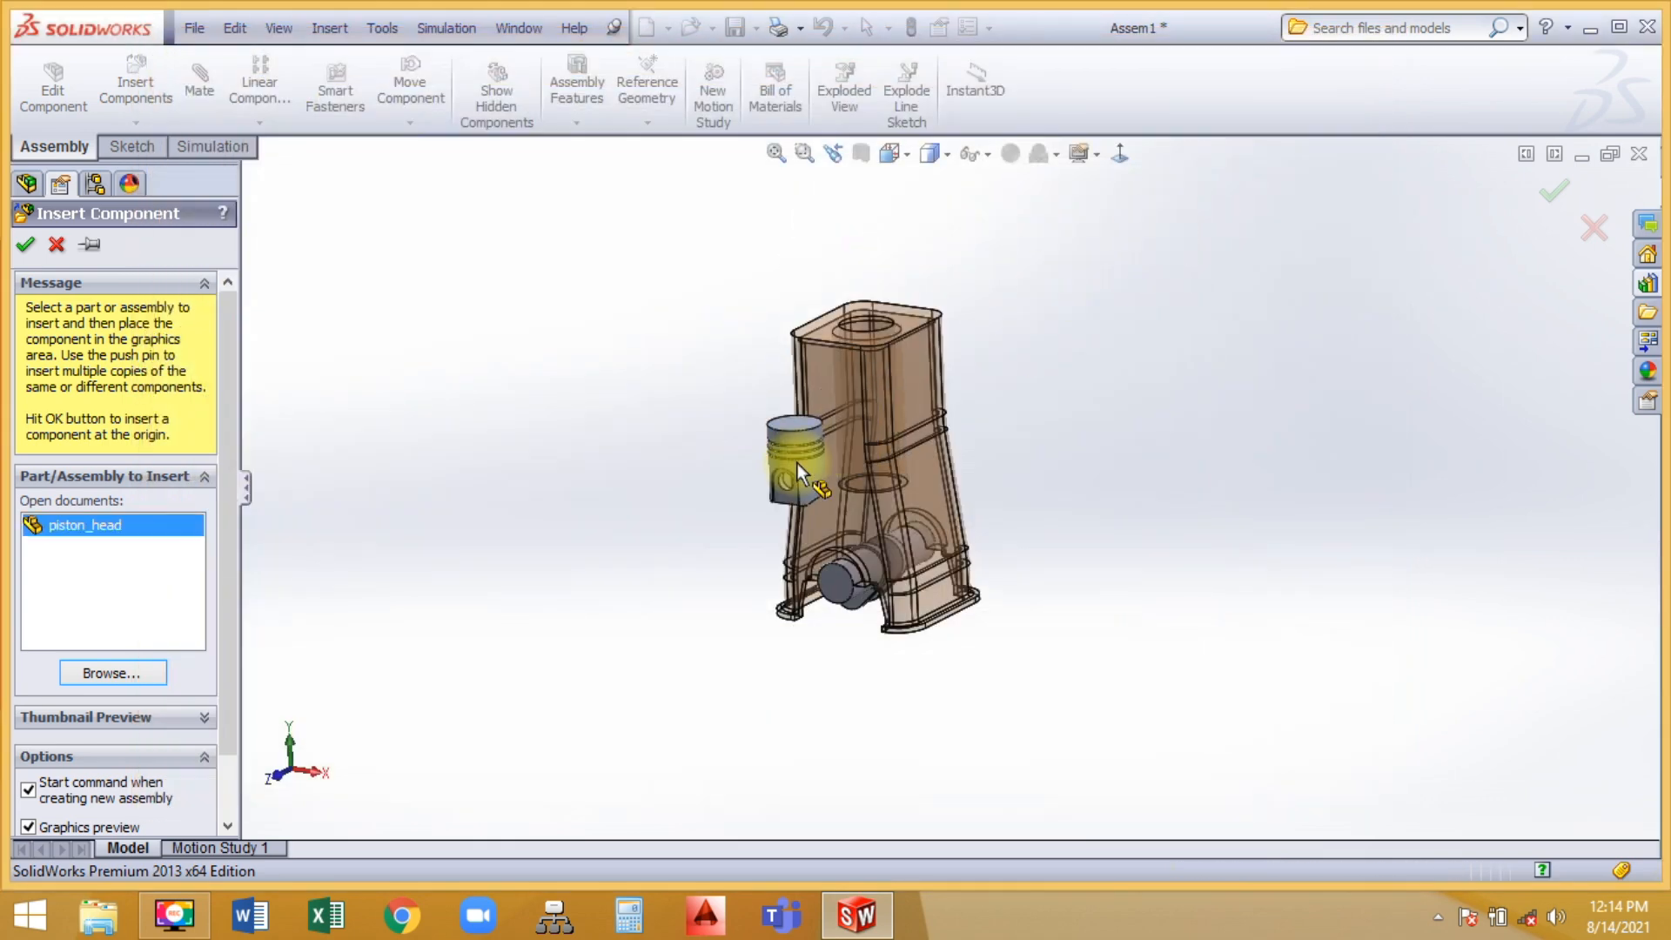
pyautogui.click(1090, 268)
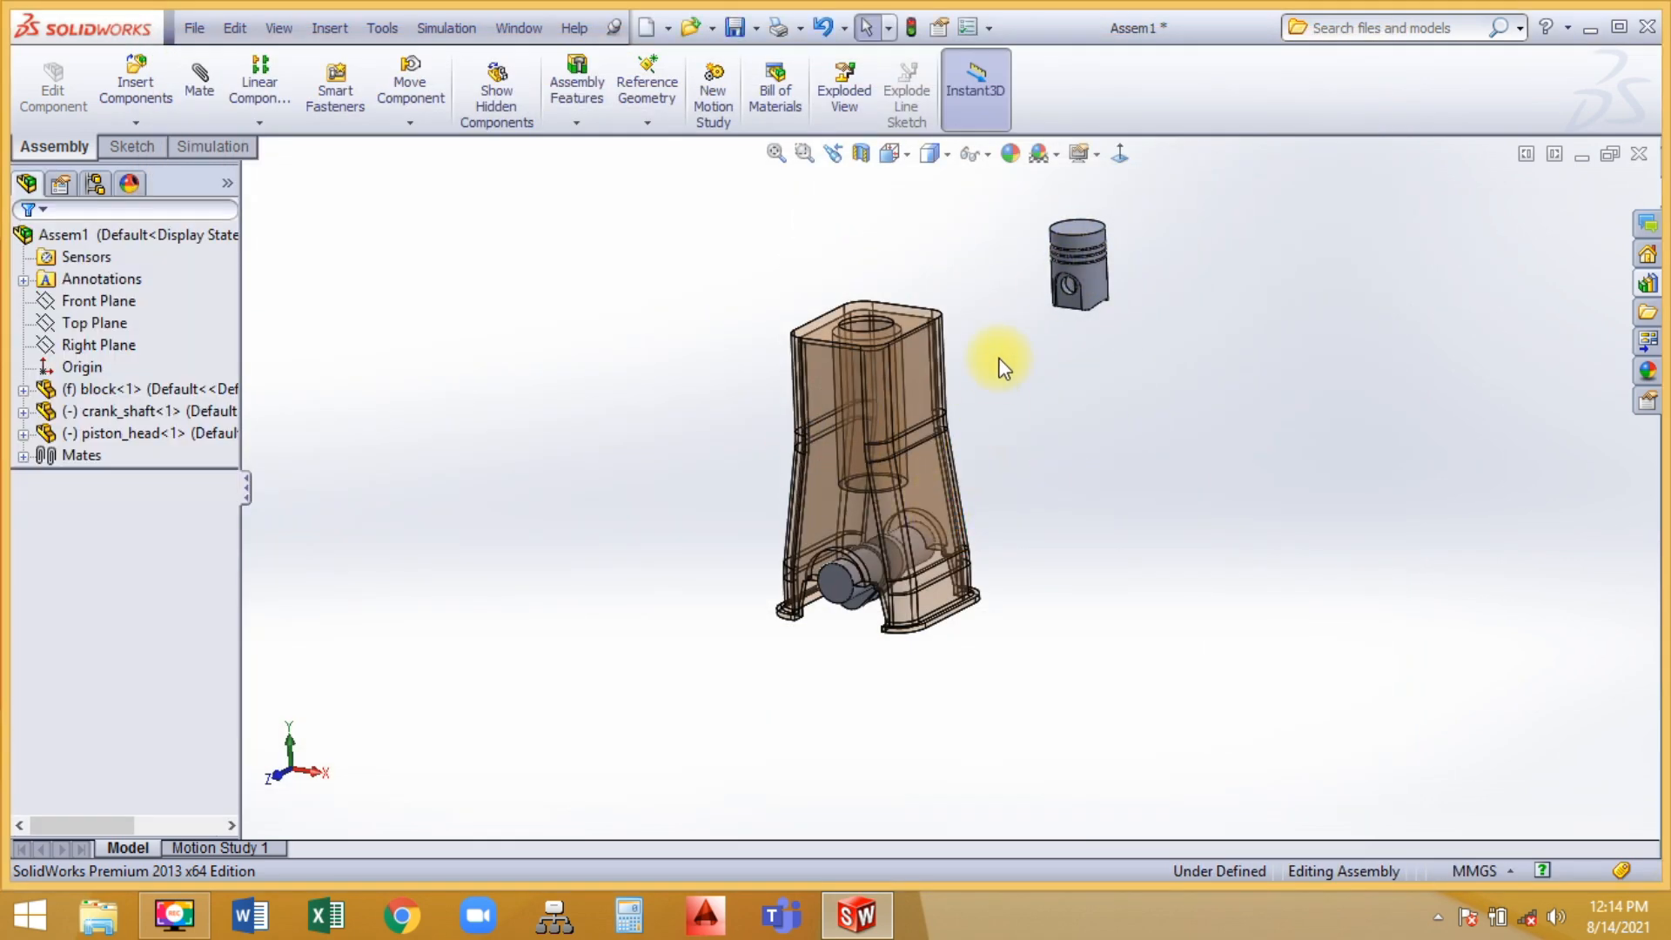
# Add a concentric mate between the piston's outer cylindrical face and the block's cylinder bore, then finish mating
pyautogui.moveTo(1003, 357); pyautogui.dragTo(992, 413, button='middle')
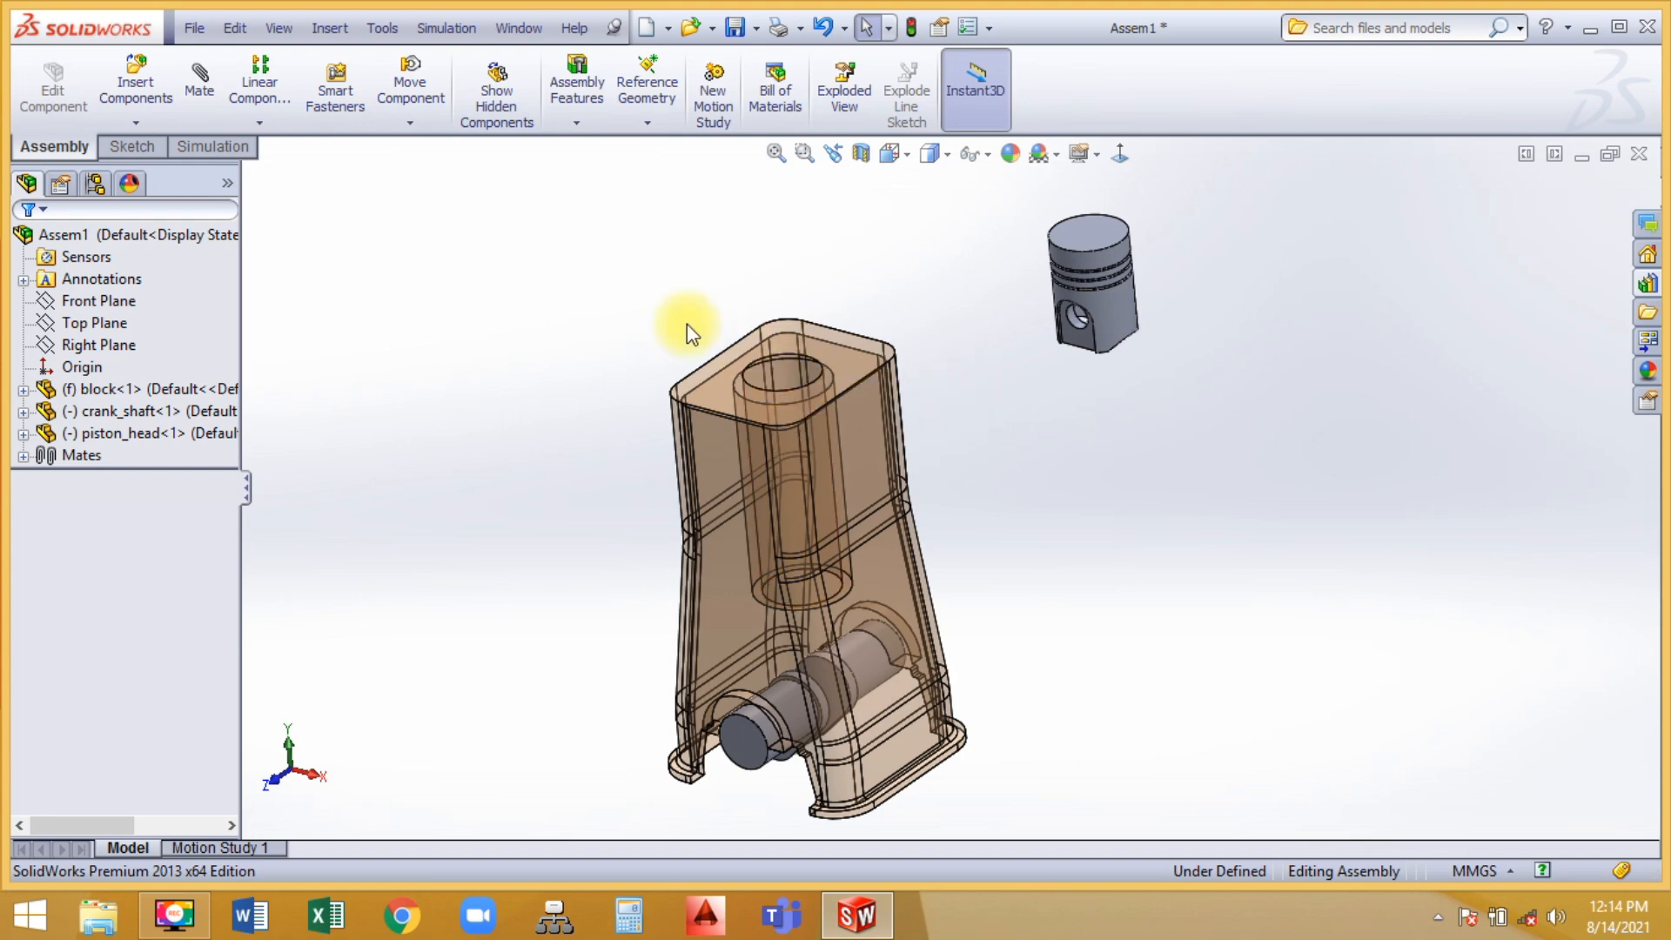
pyautogui.click(202, 87)
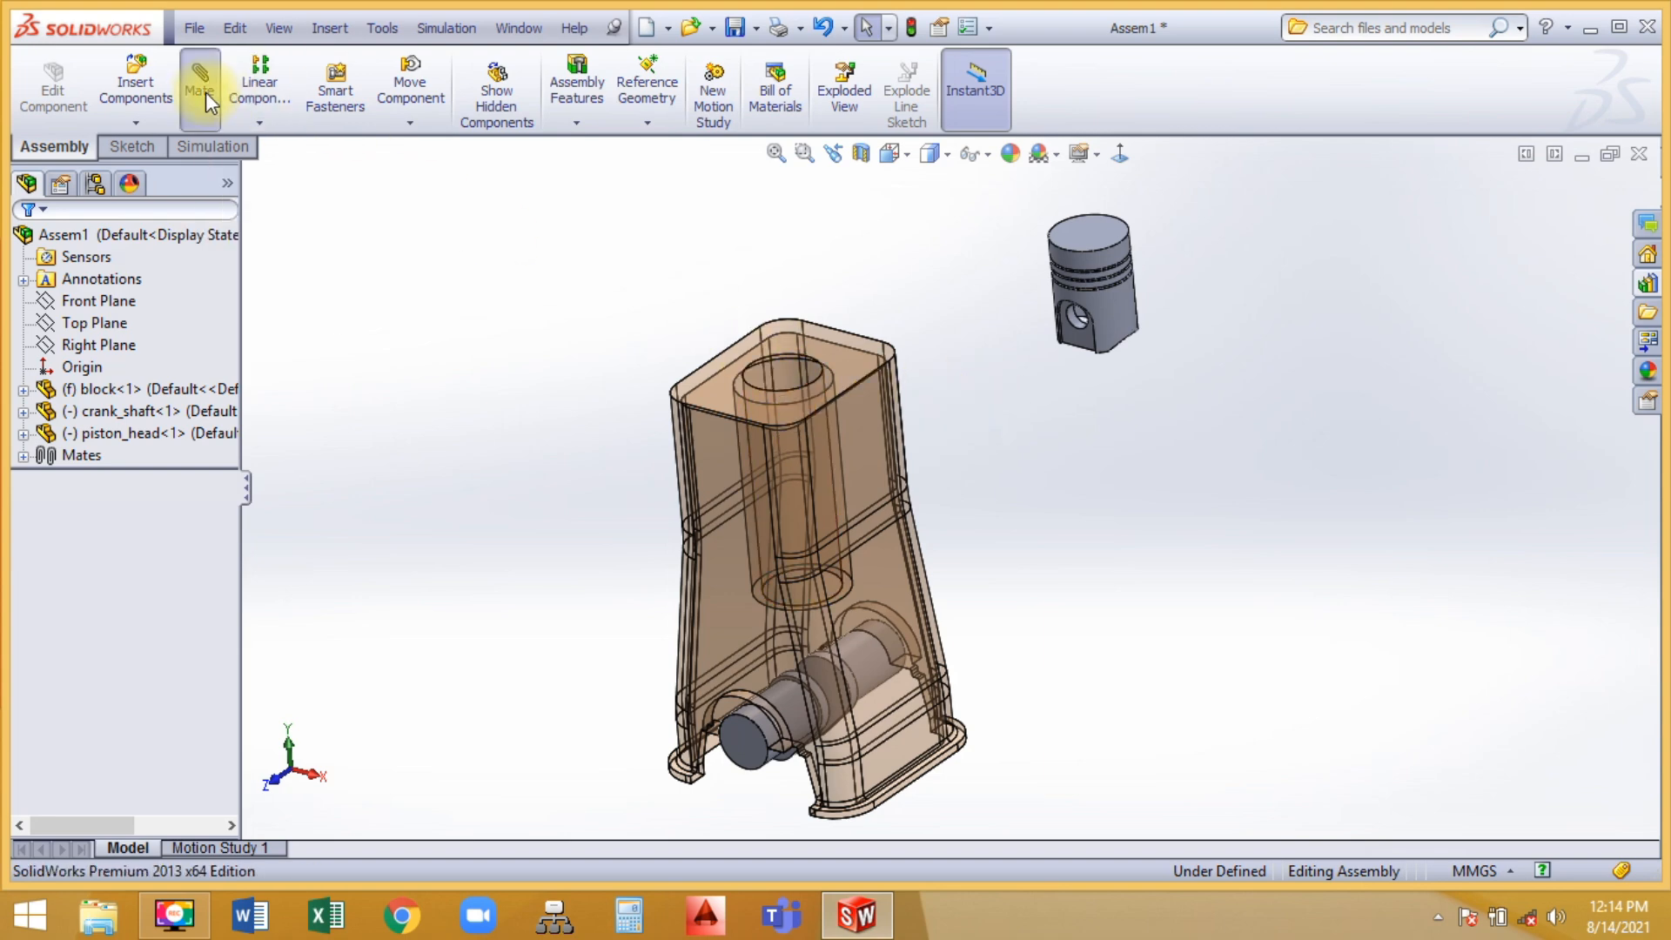
pyautogui.scroll(5, 1127, 261)
pyautogui.click(1067, 341)
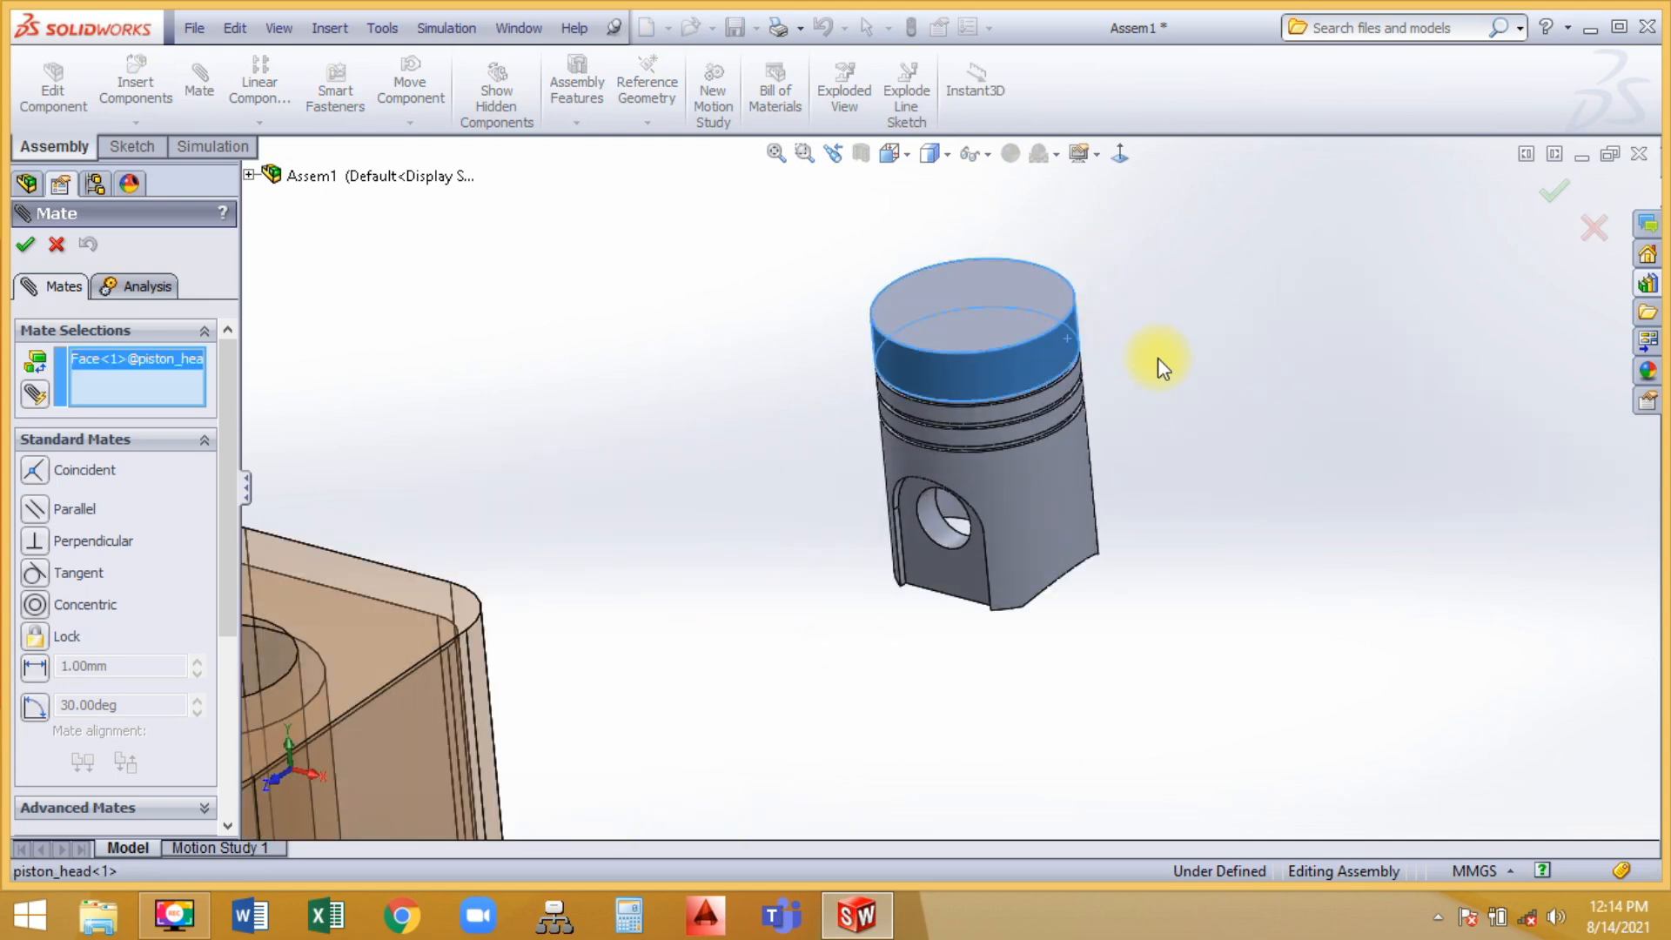
pyautogui.scroll(5, 843, 615)
pyautogui.scroll(-4, 704, 589)
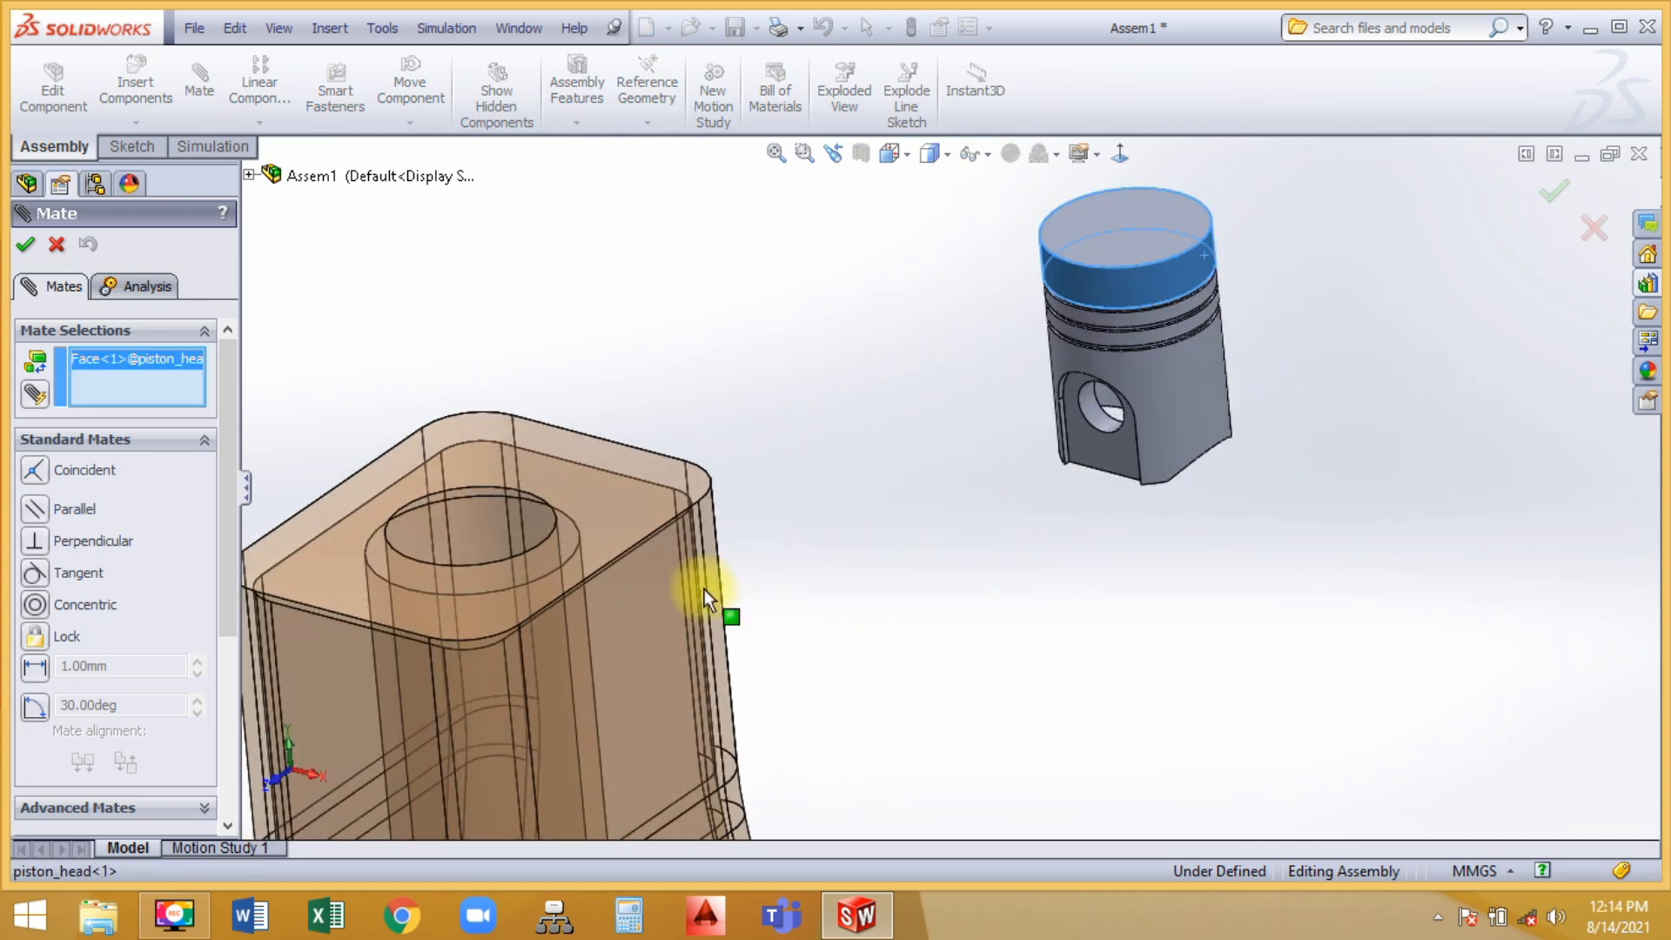
pyautogui.click(479, 528)
pyautogui.click(1462, 545)
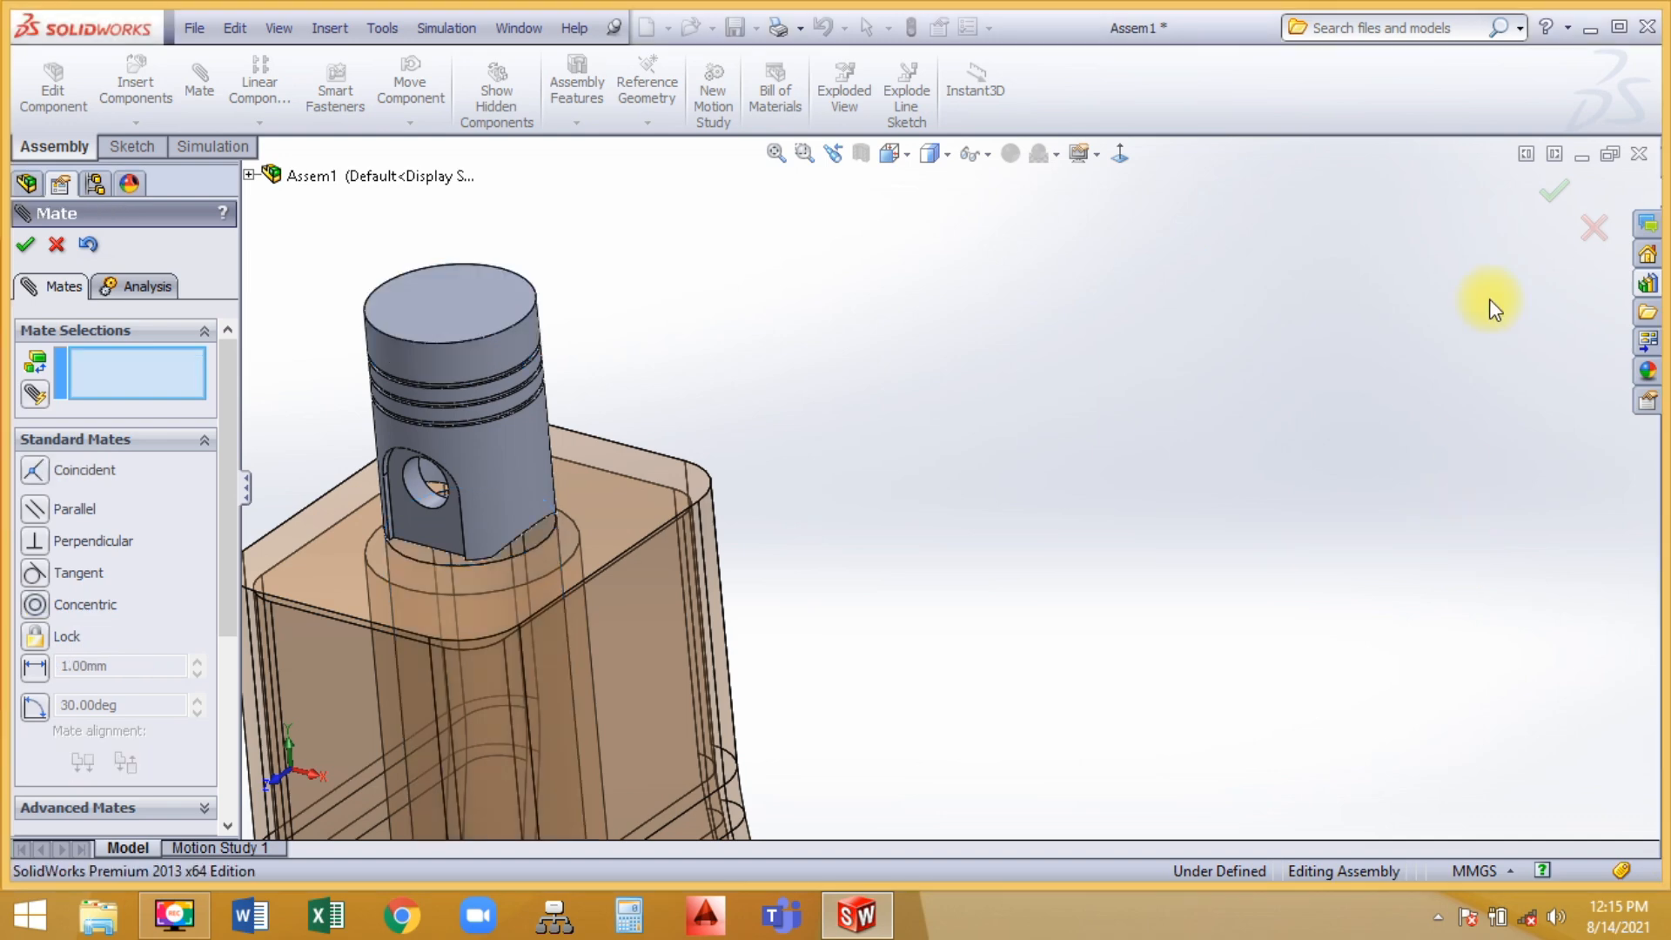
pyautogui.click(1559, 202)
# Move the piston along the cylinder bore axis to test the mate, leaving it raised above the block
pyautogui.scroll(5, 874, 557)
pyautogui.scroll(-3, 921, 602)
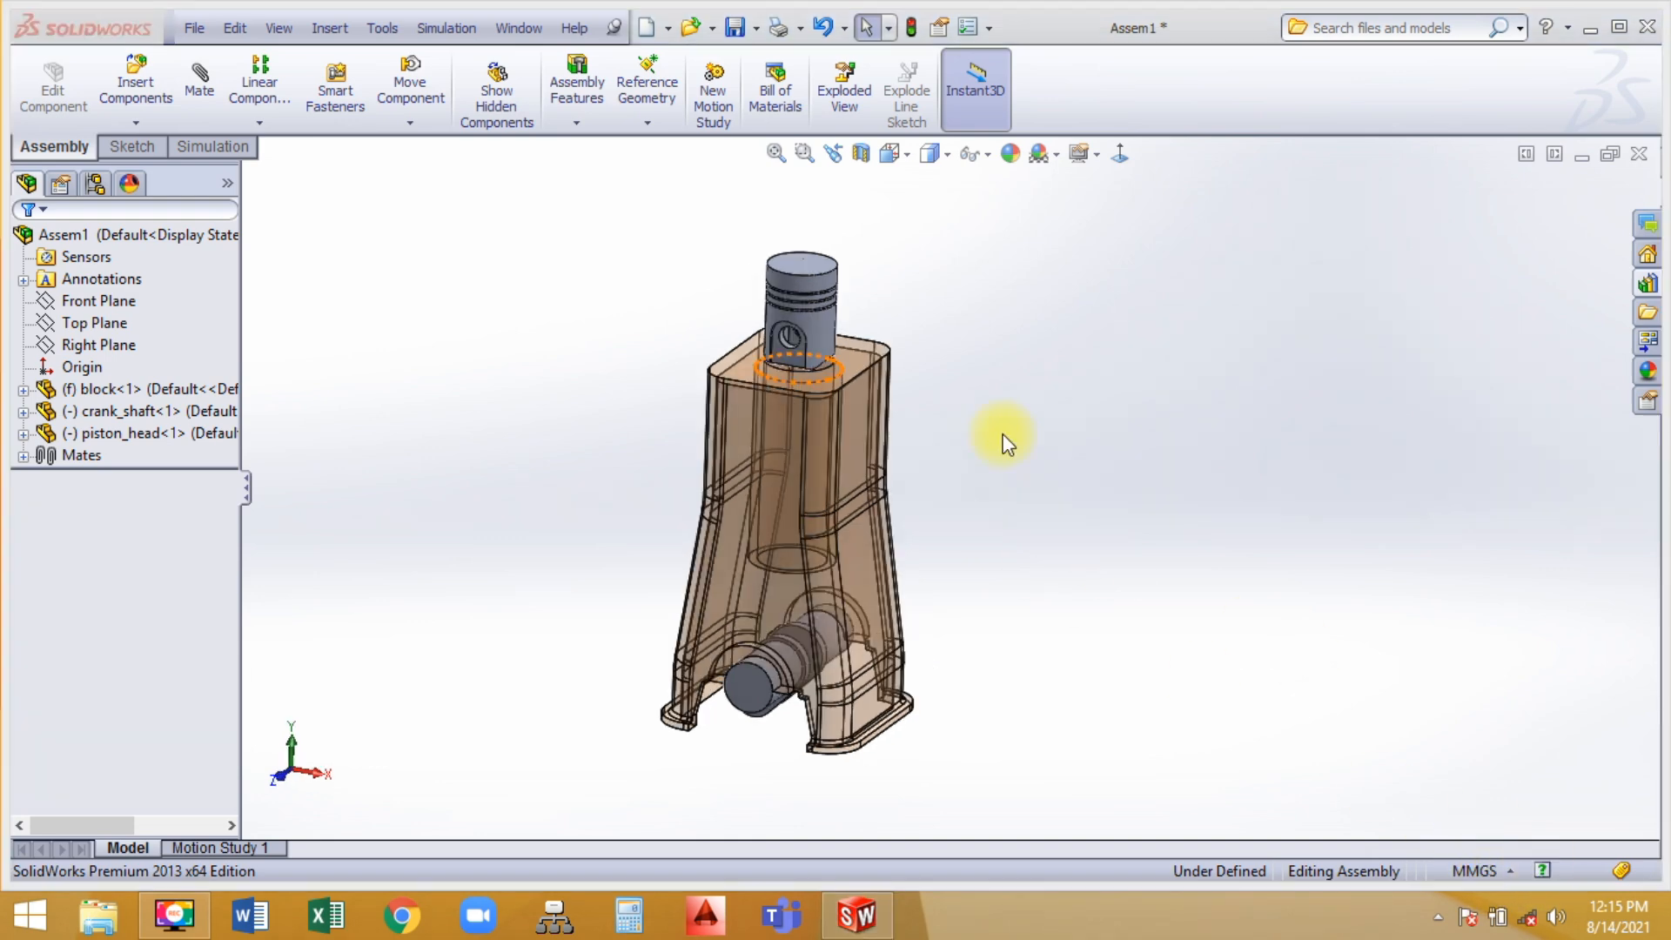
pyautogui.scroll(-3, 835, 357)
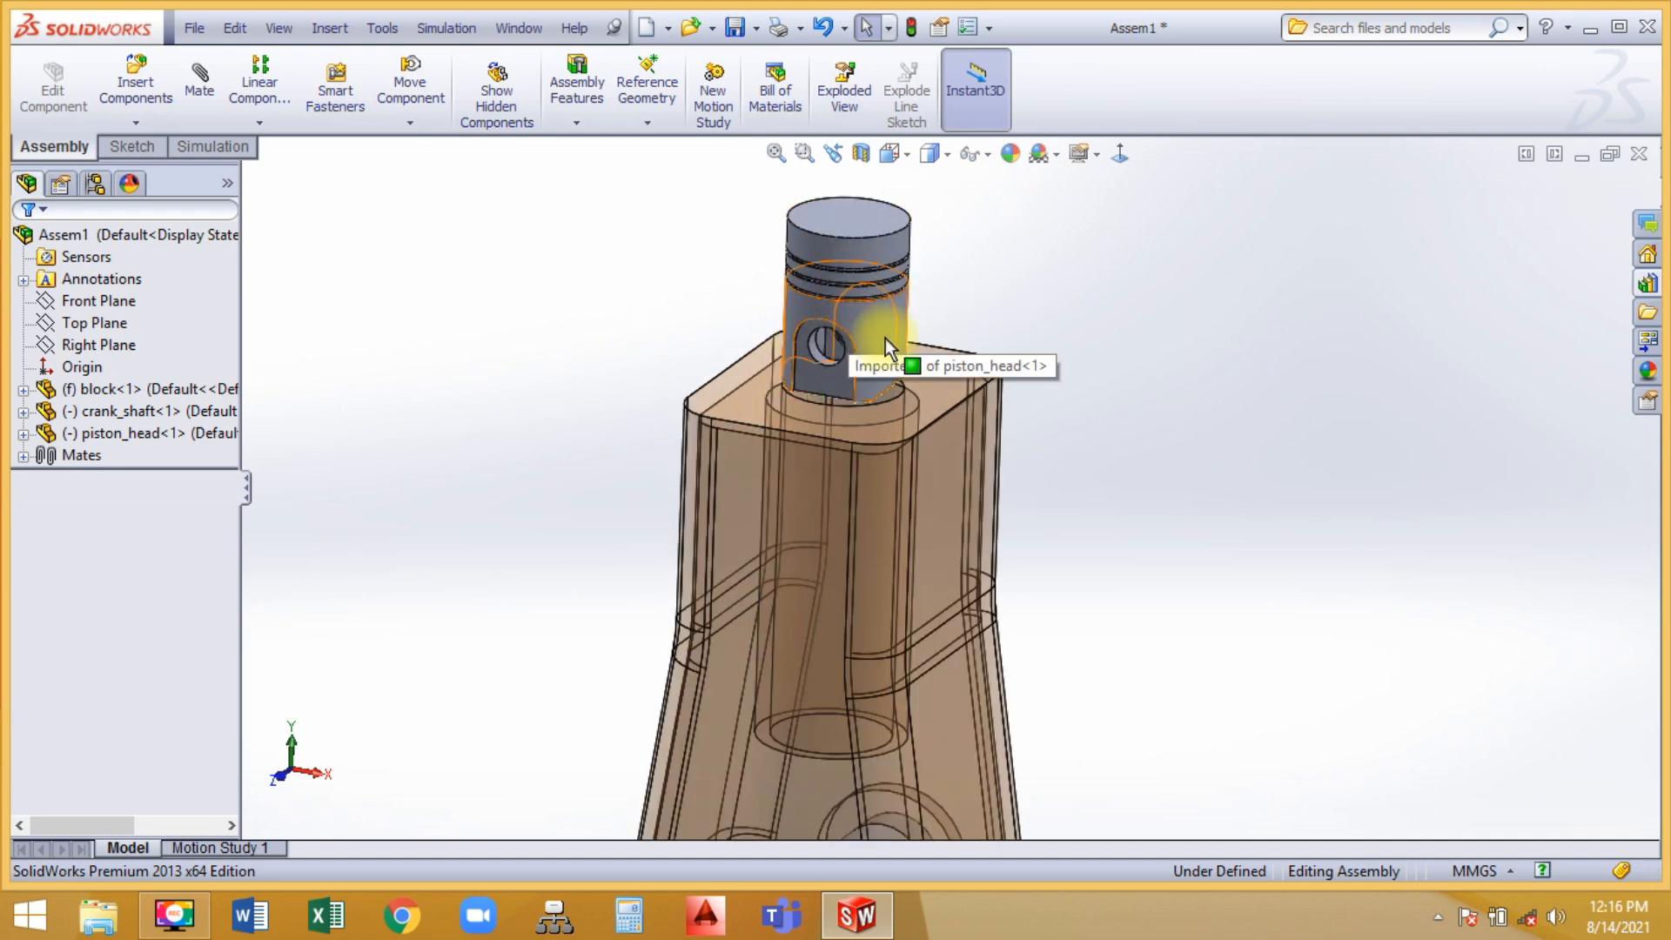
pyautogui.moveTo(873, 209); pyautogui.dragTo(895, 332)
pyautogui.moveTo(885, 332); pyautogui.dragTo(840, 183)
pyautogui.press('Escape')
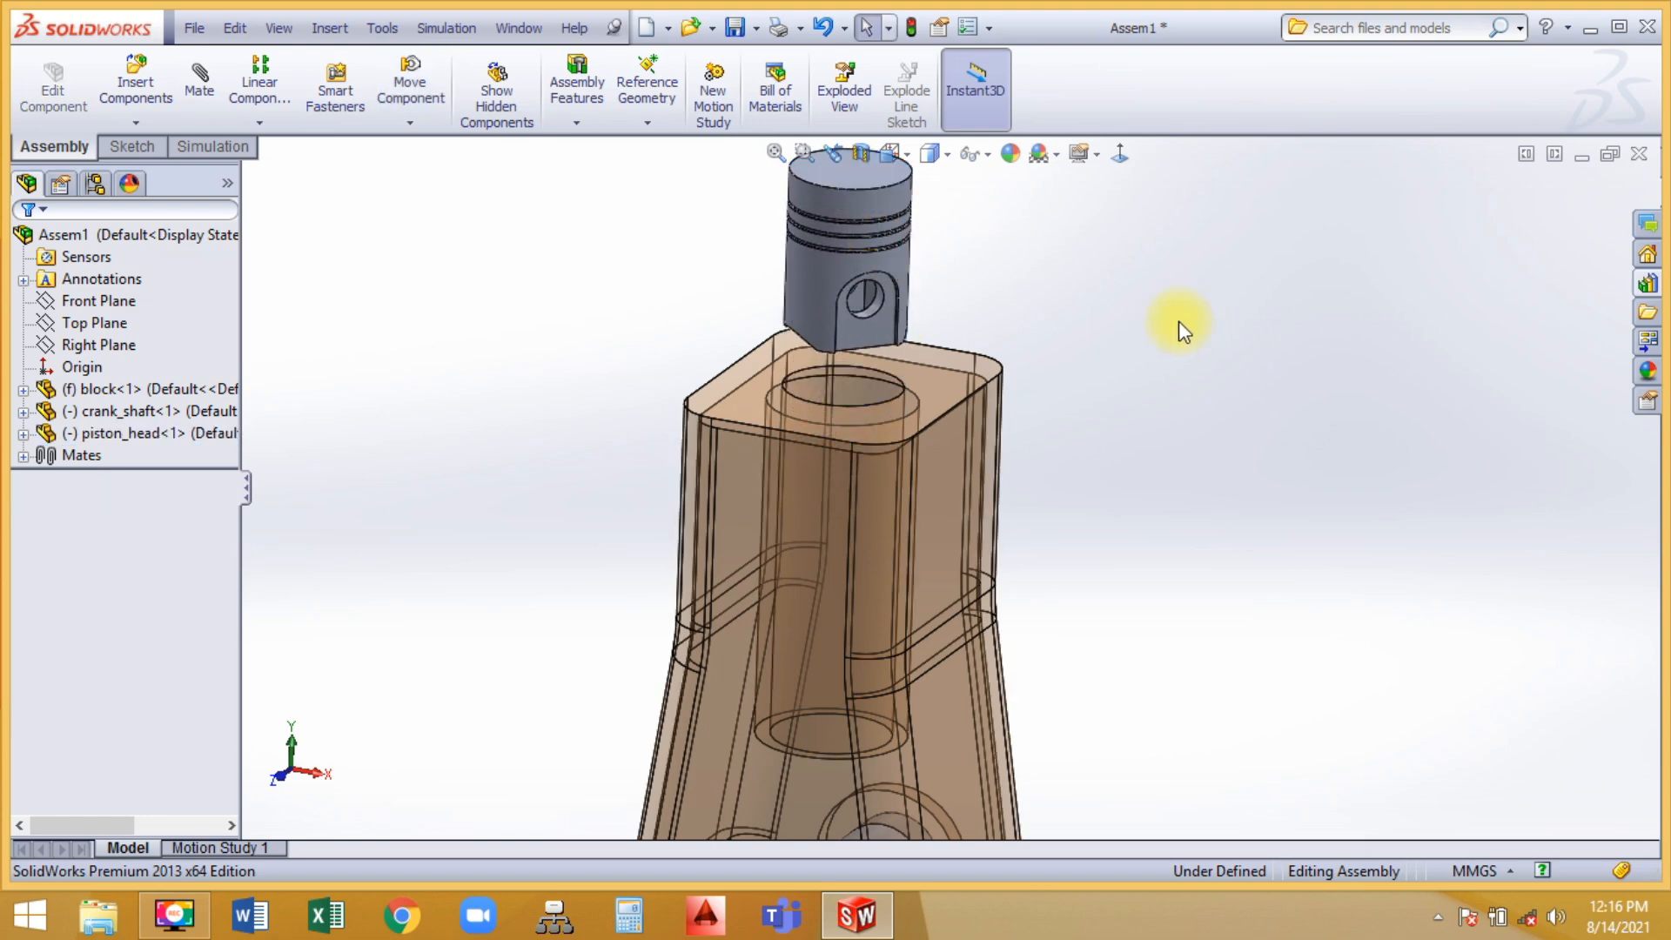
# Hide the block component so that only the piston and crankshaft are shown
pyautogui.scroll(1, 870, 396)
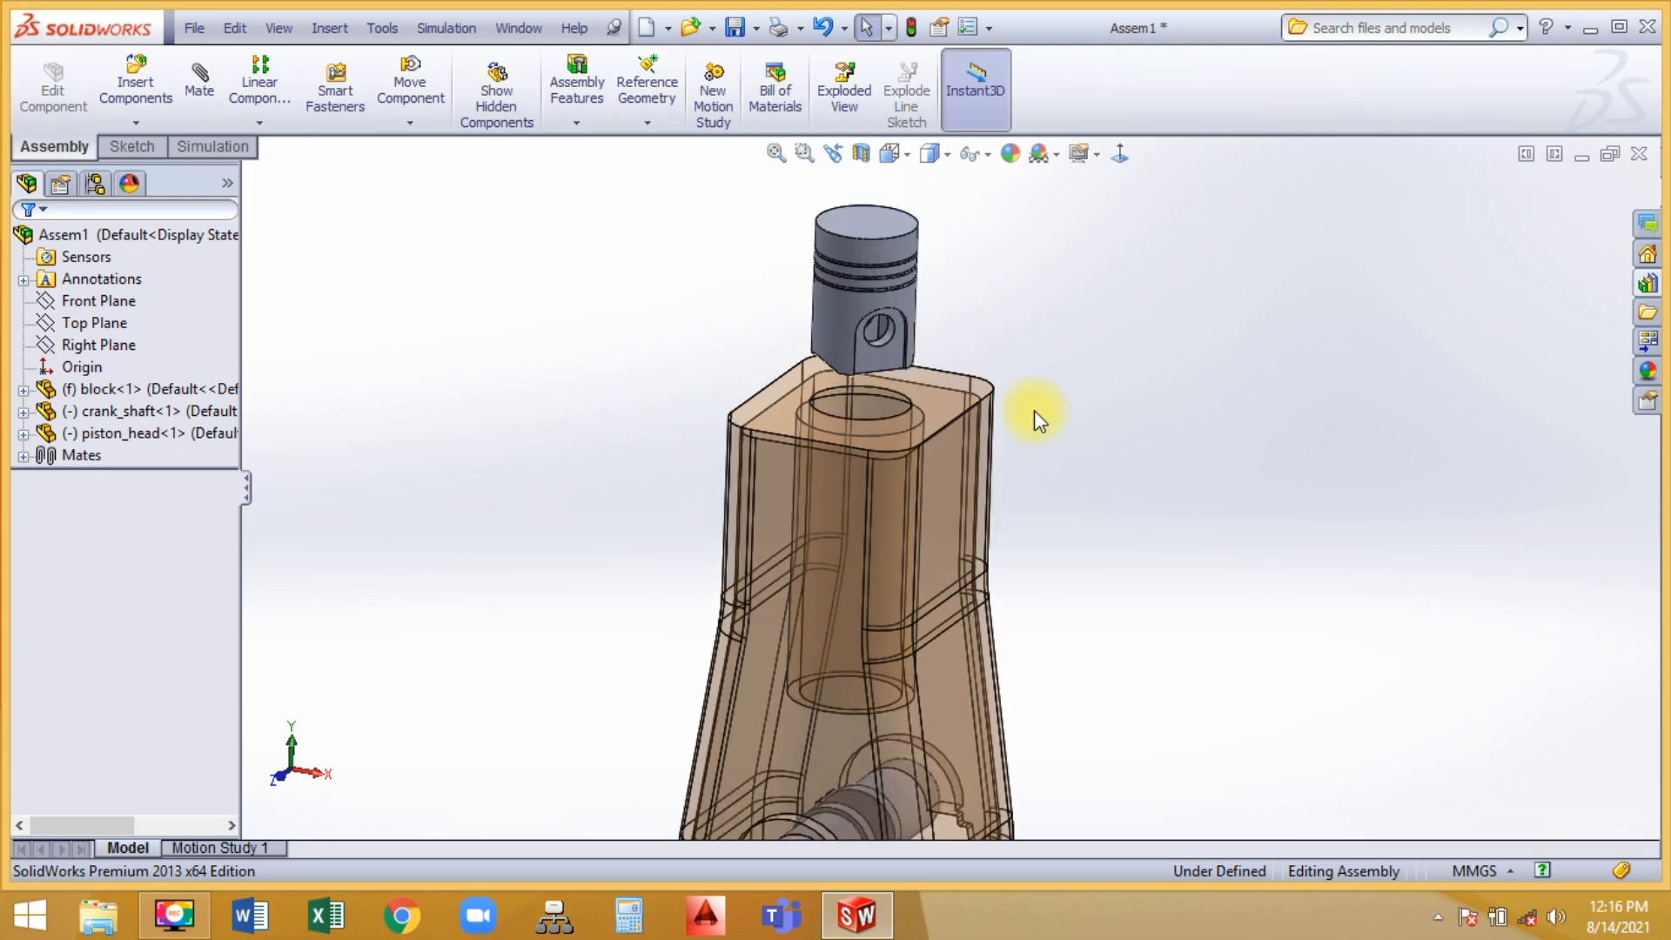
pyautogui.click(945, 472)
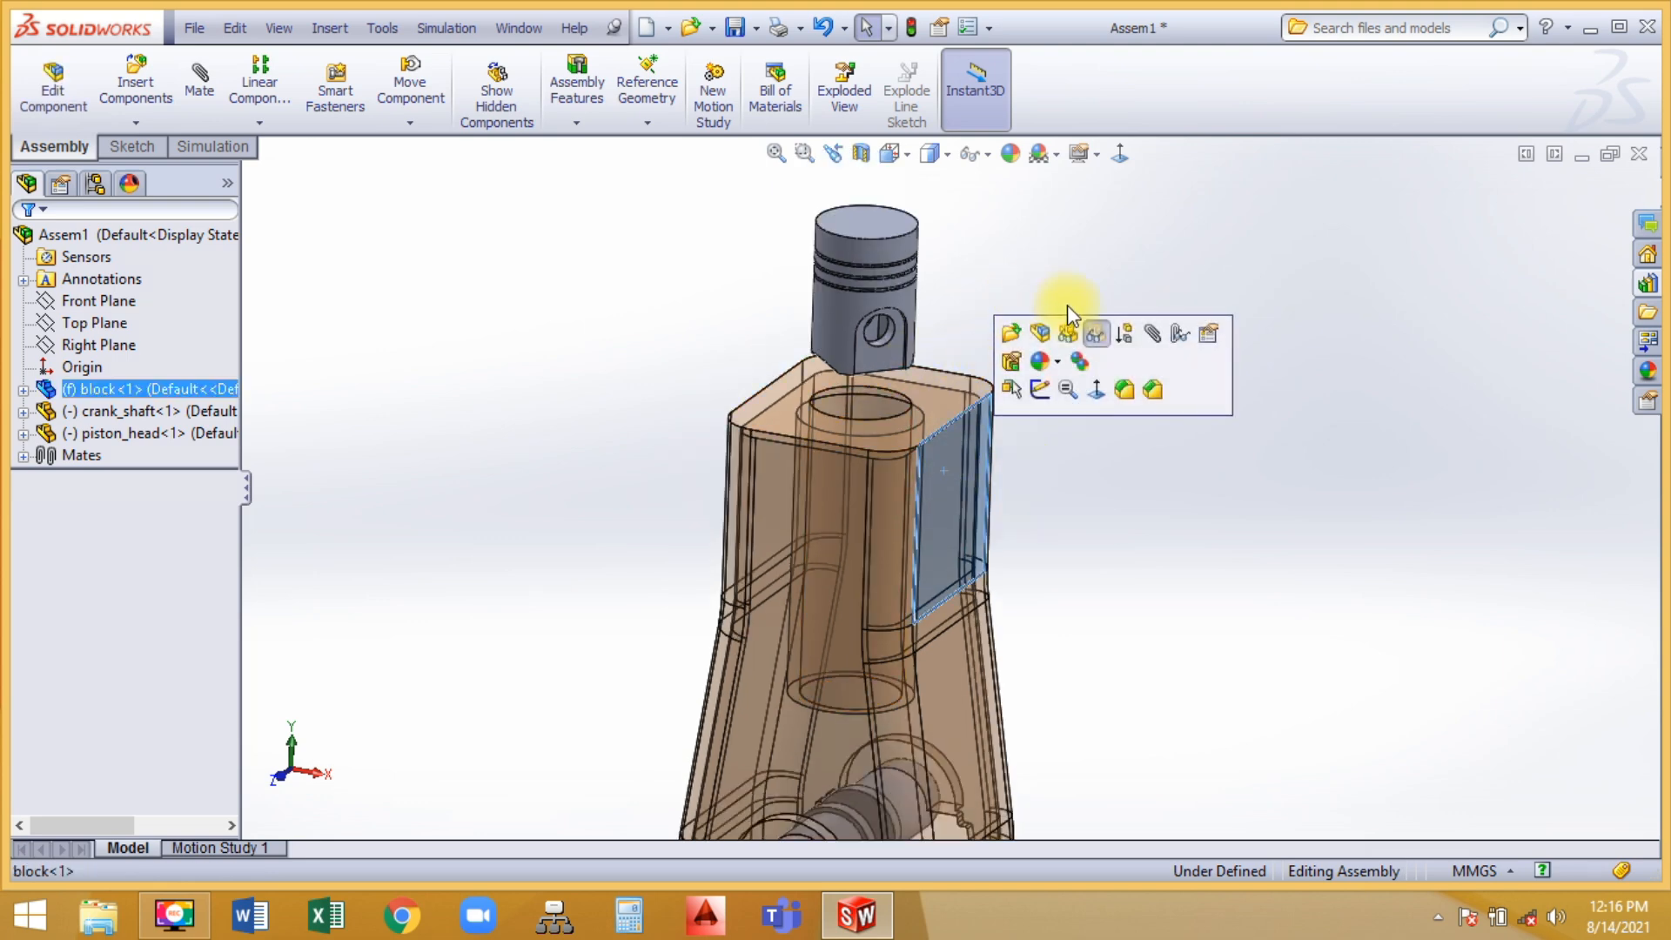
pyautogui.click(1067, 332)
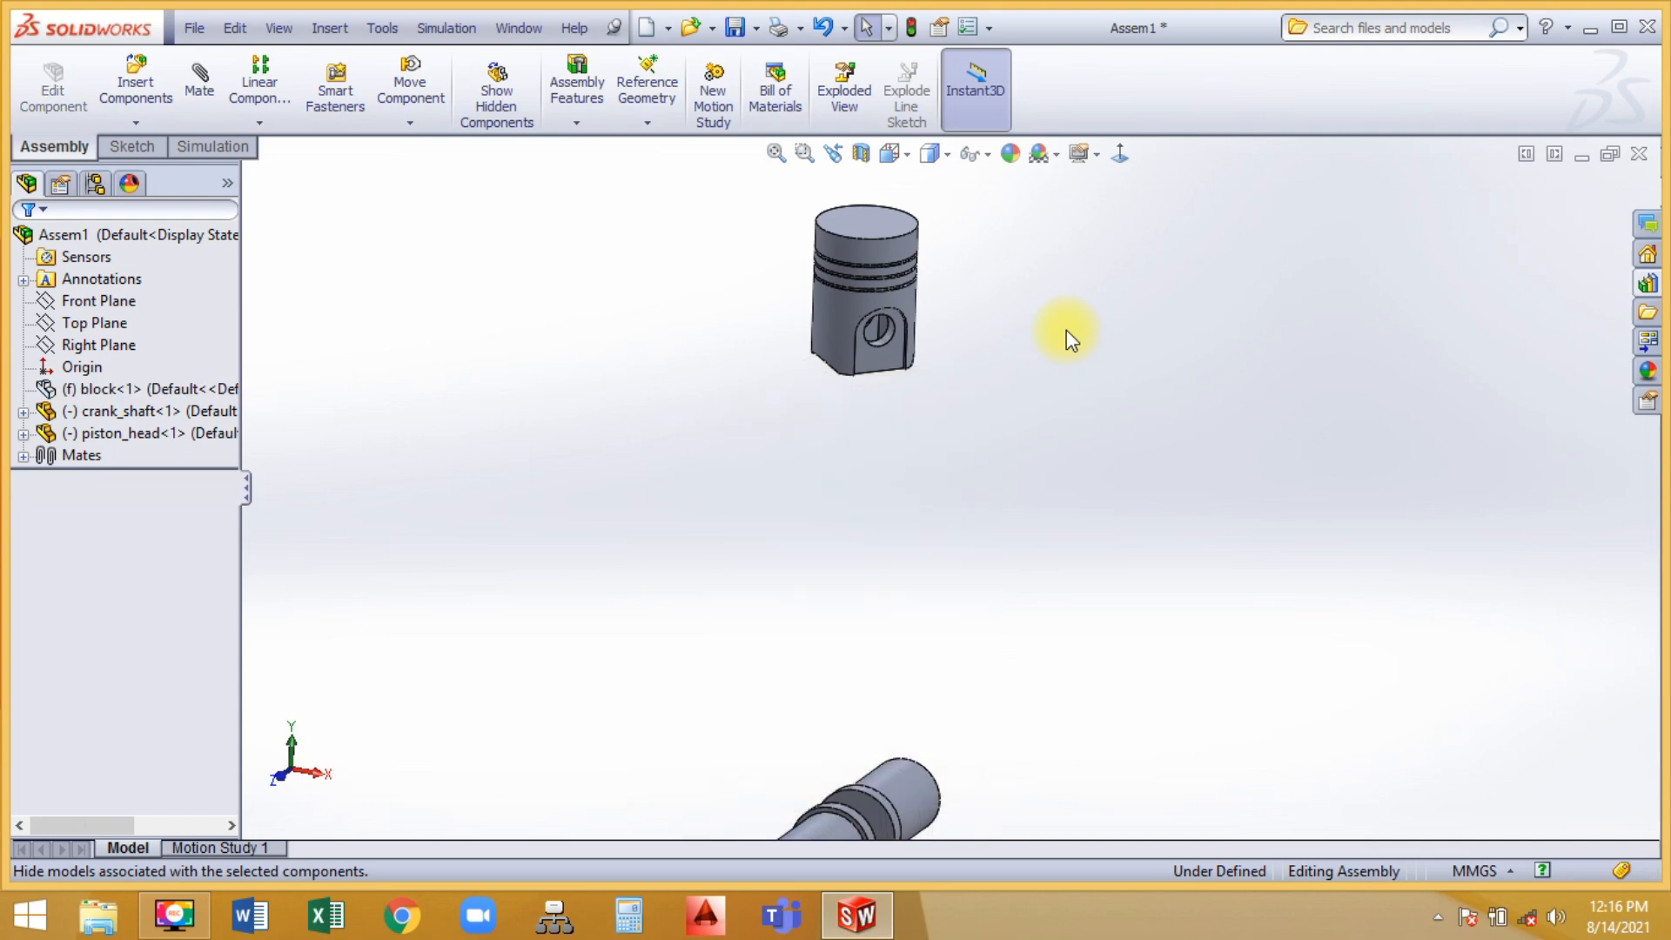
# Insert the con_rod part from the Engine assem folder and place it beside the piston and crankshaft
pyautogui.moveTo(913, 444); pyautogui.dragTo(1063, 457, button='middle')
pyautogui.click(153, 99)
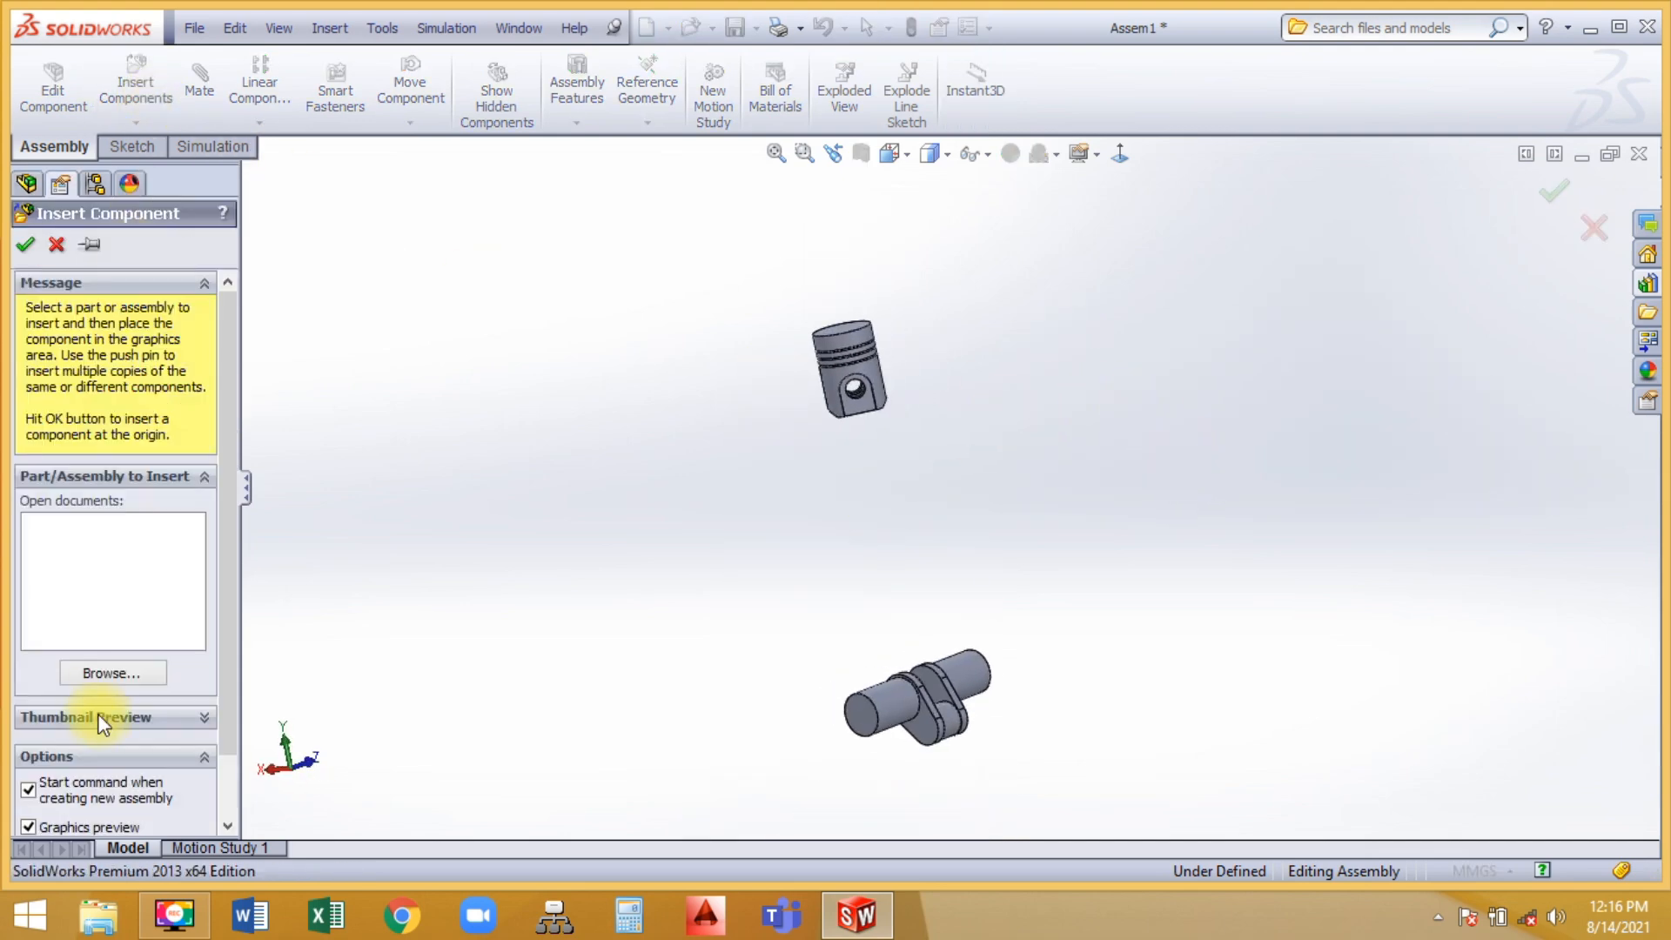
pyautogui.click(96, 676)
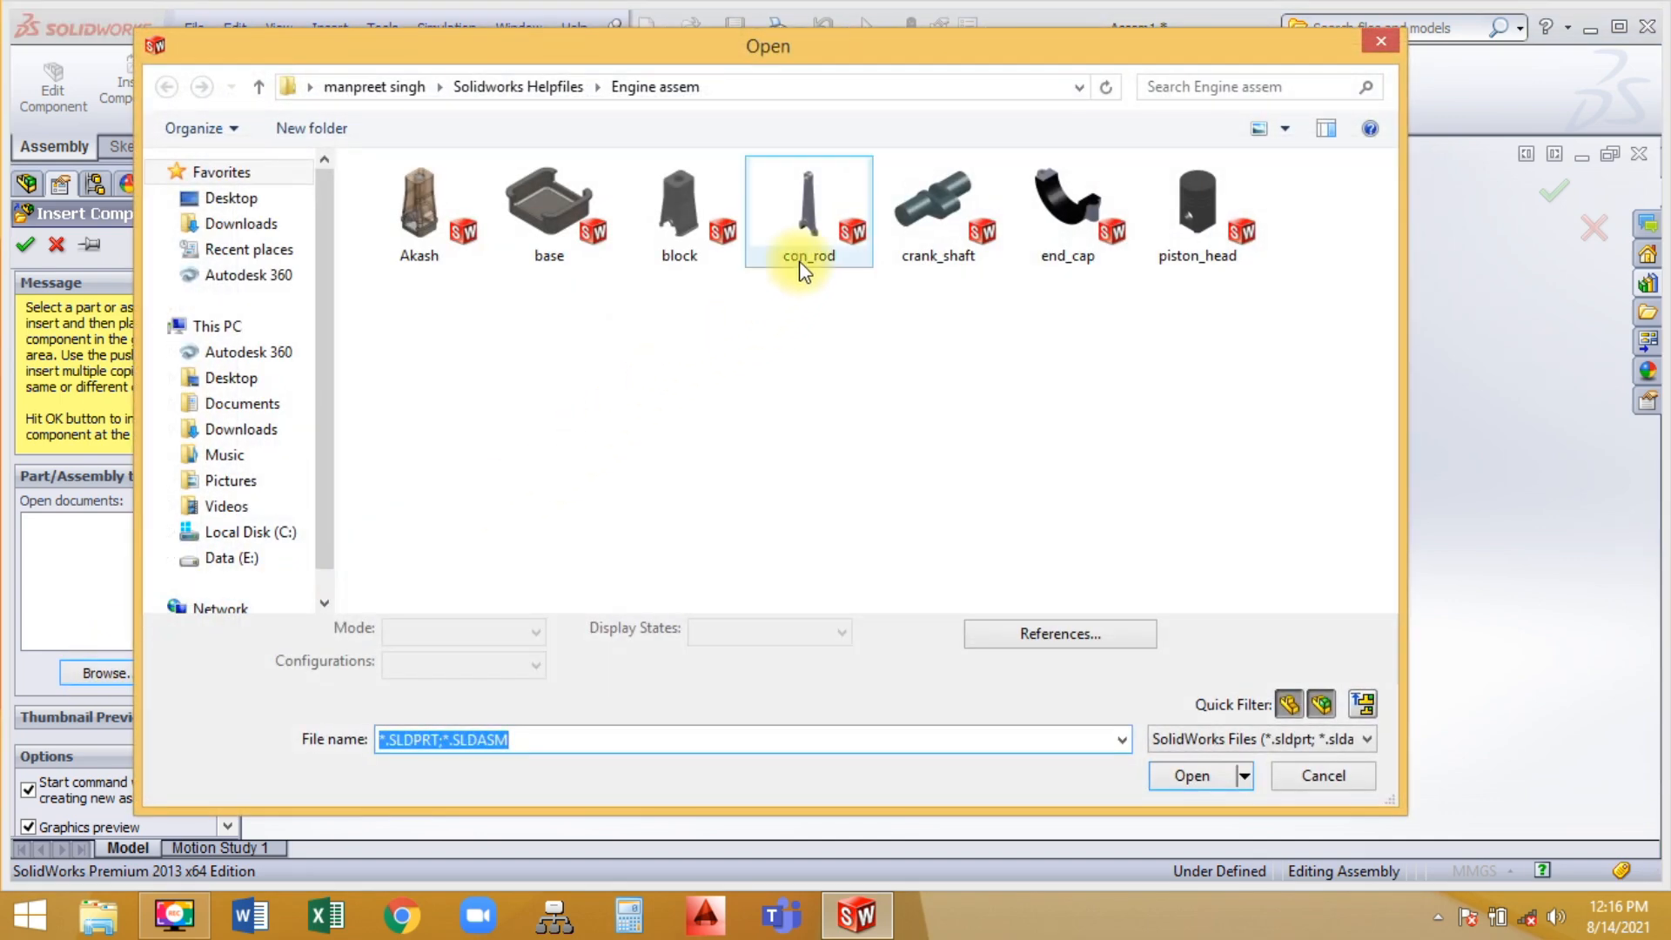
pyautogui.click(802, 222)
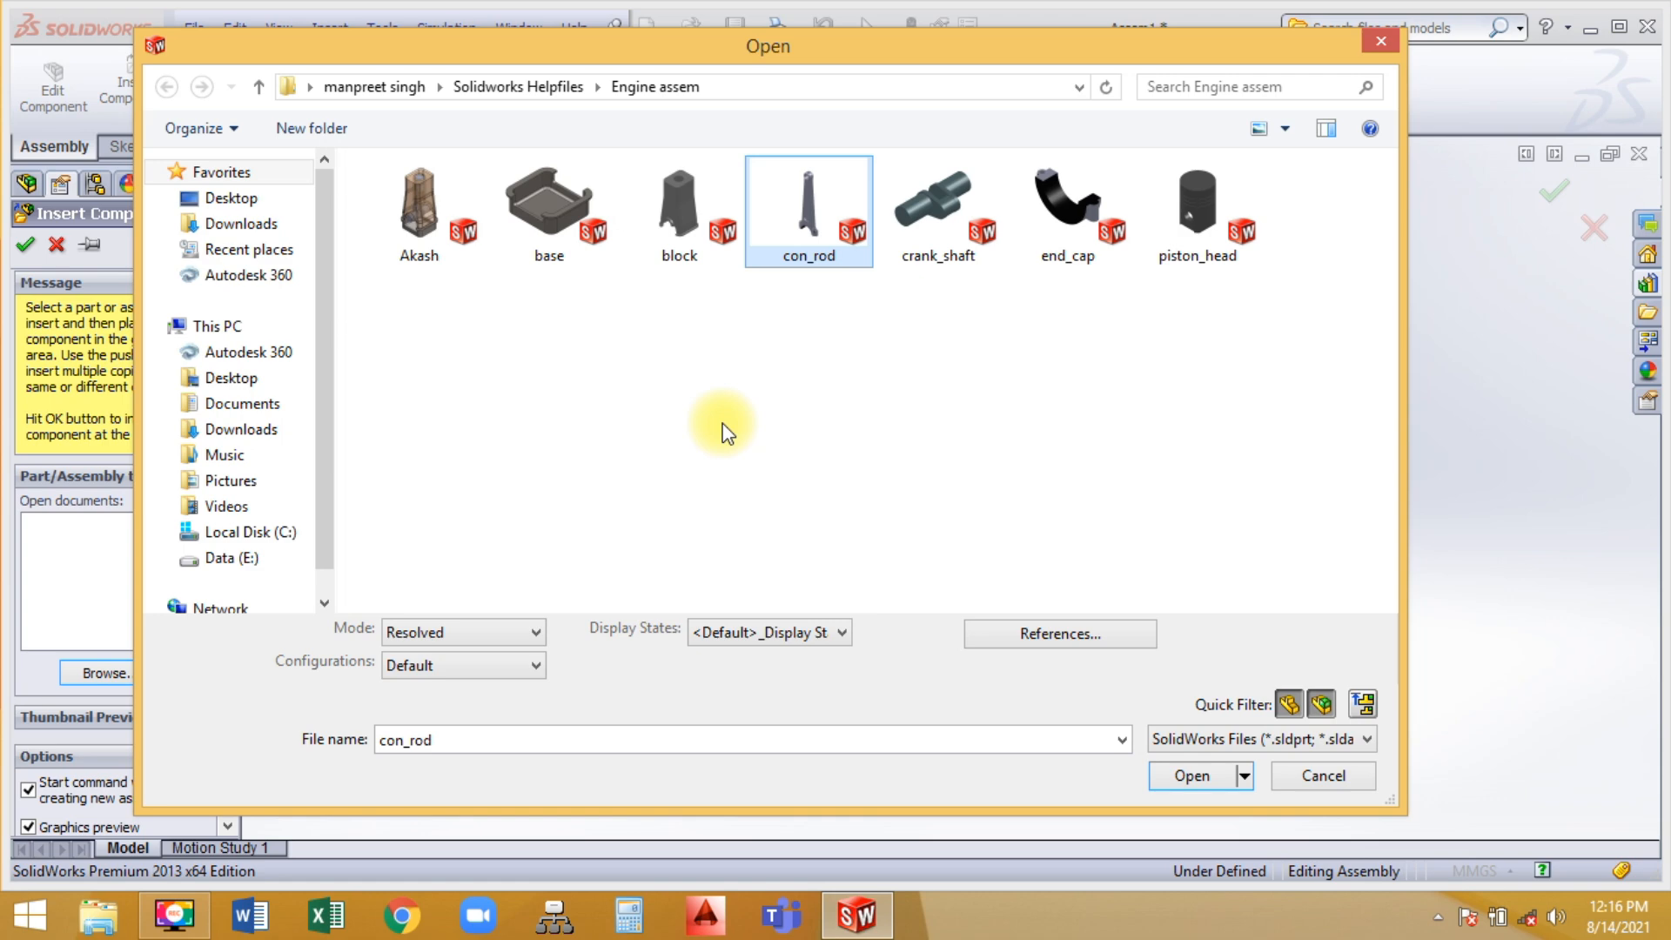
pyautogui.doubleClick(791, 237)
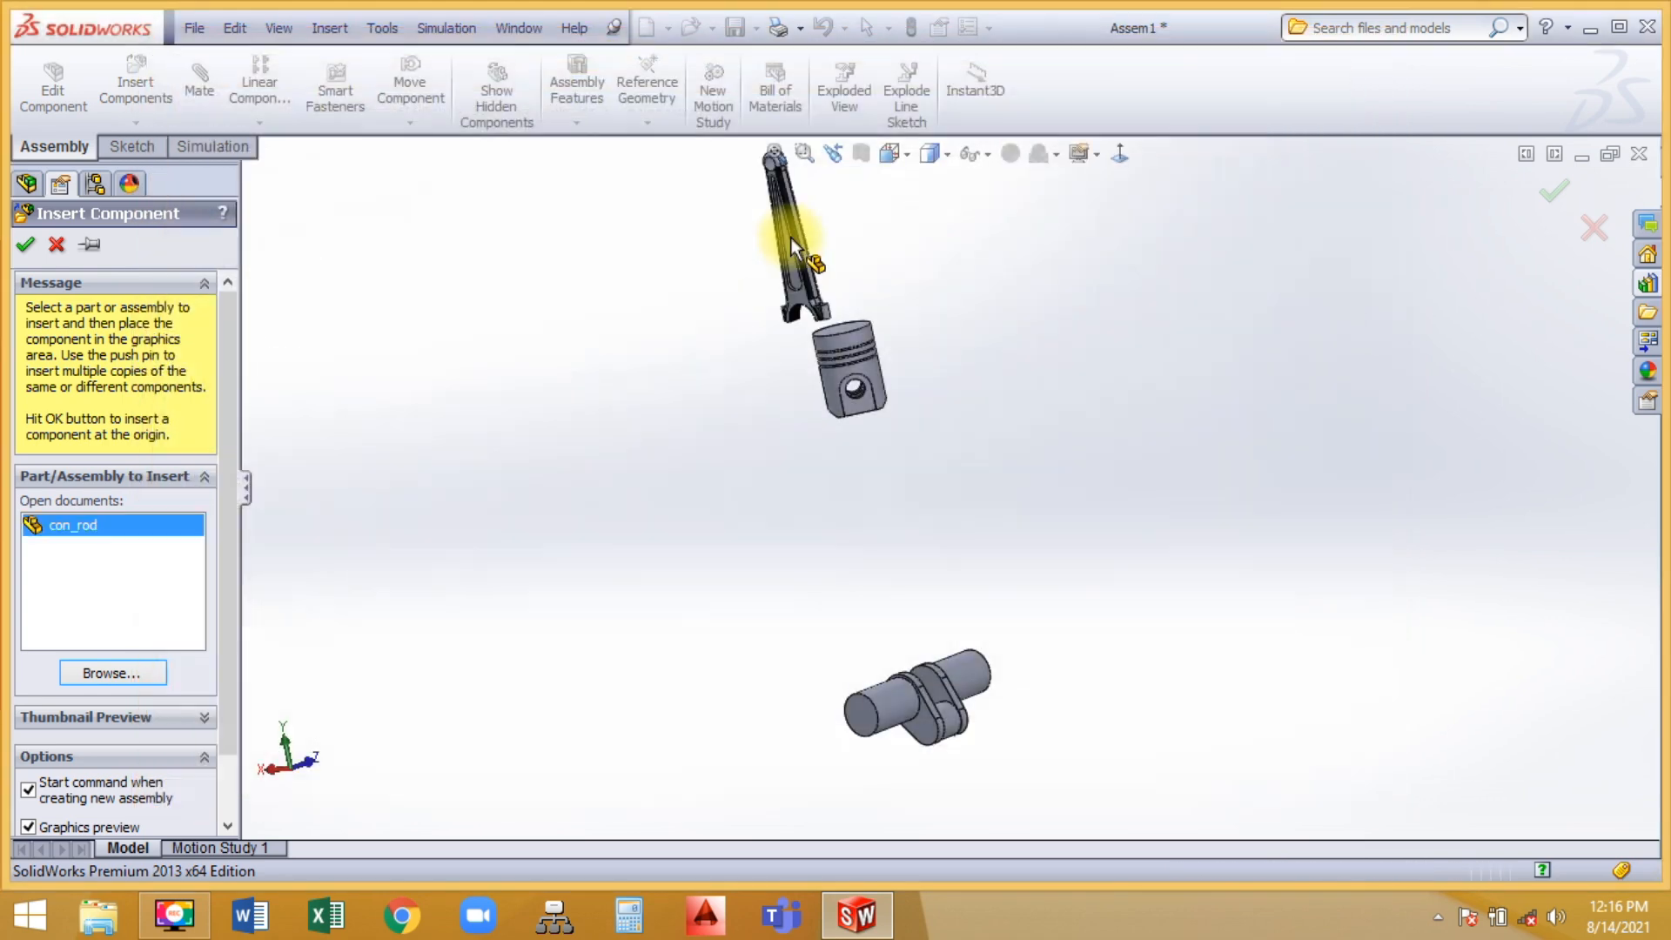
pyautogui.click(1071, 574)
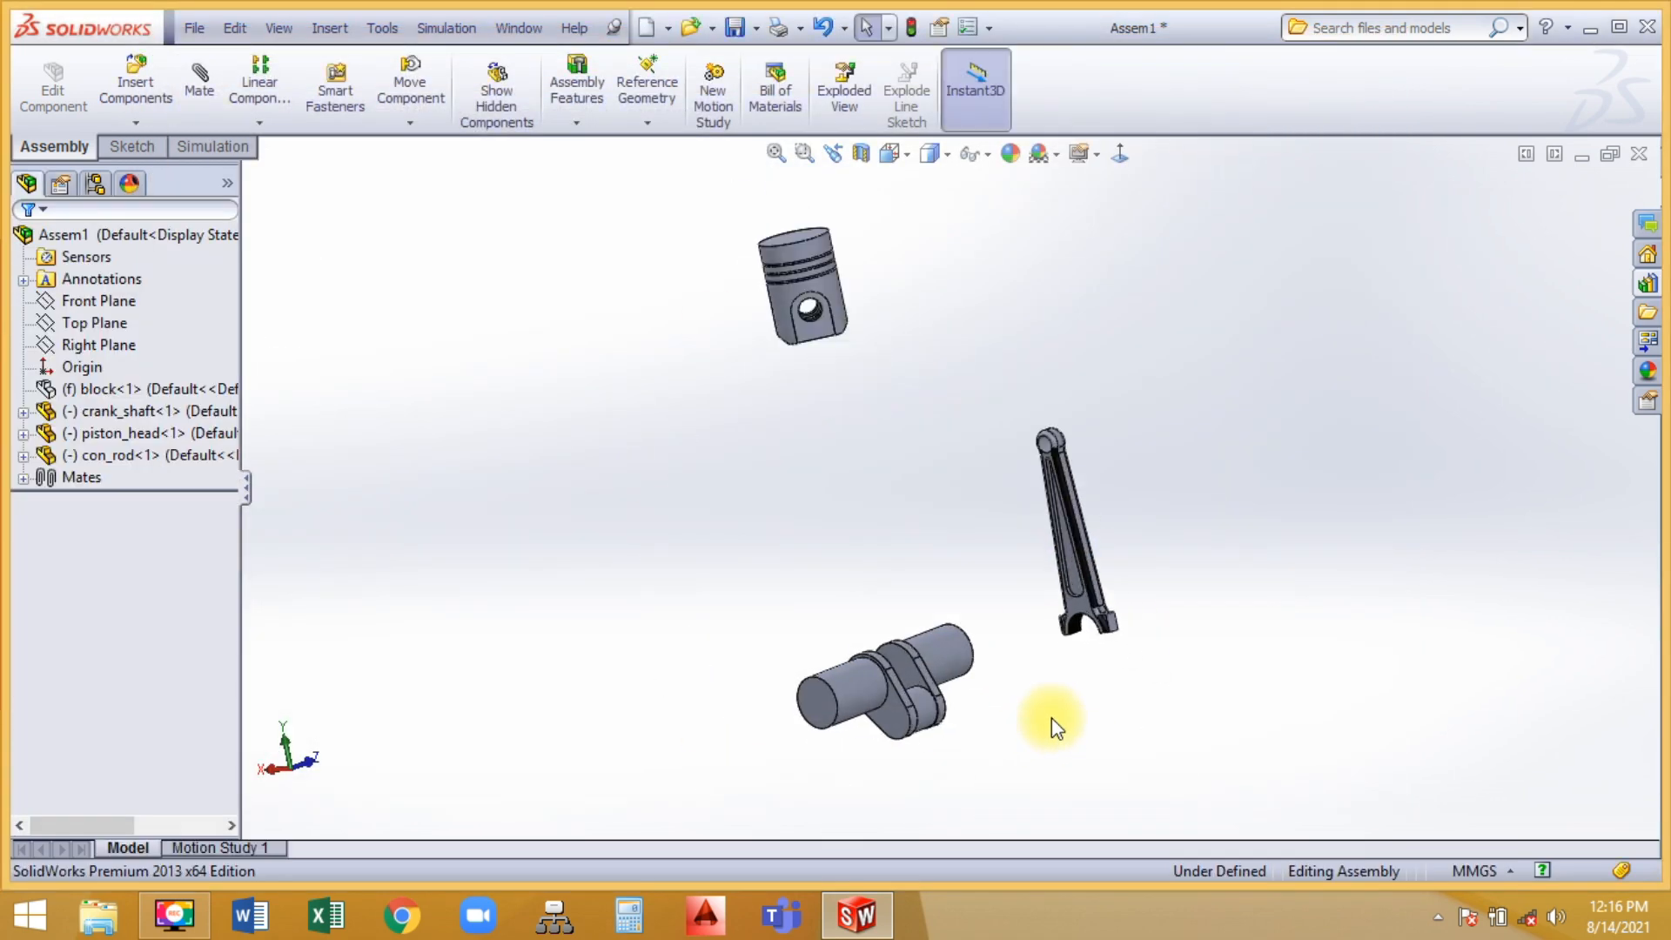
# Add a concentric mate between the crankshaft's crankpin and the semicircular big-end face of the connecting rod
pyautogui.moveTo(1051, 718); pyautogui.dragTo(984, 600, button='middle')
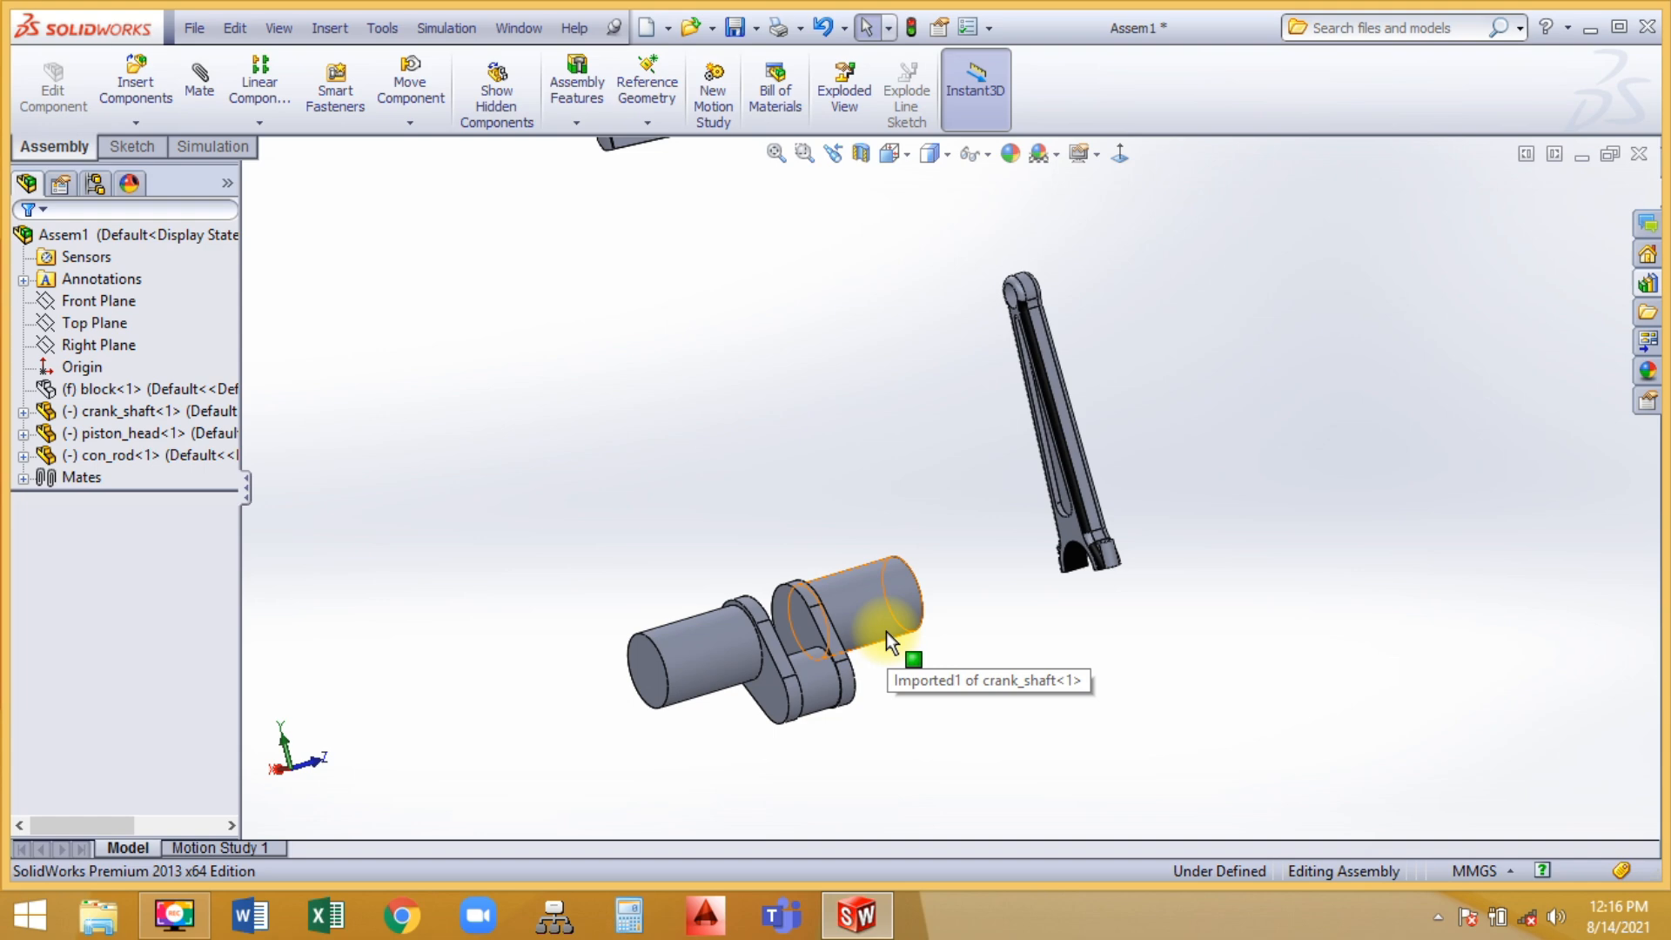
pyautogui.scroll(-3, 957, 630)
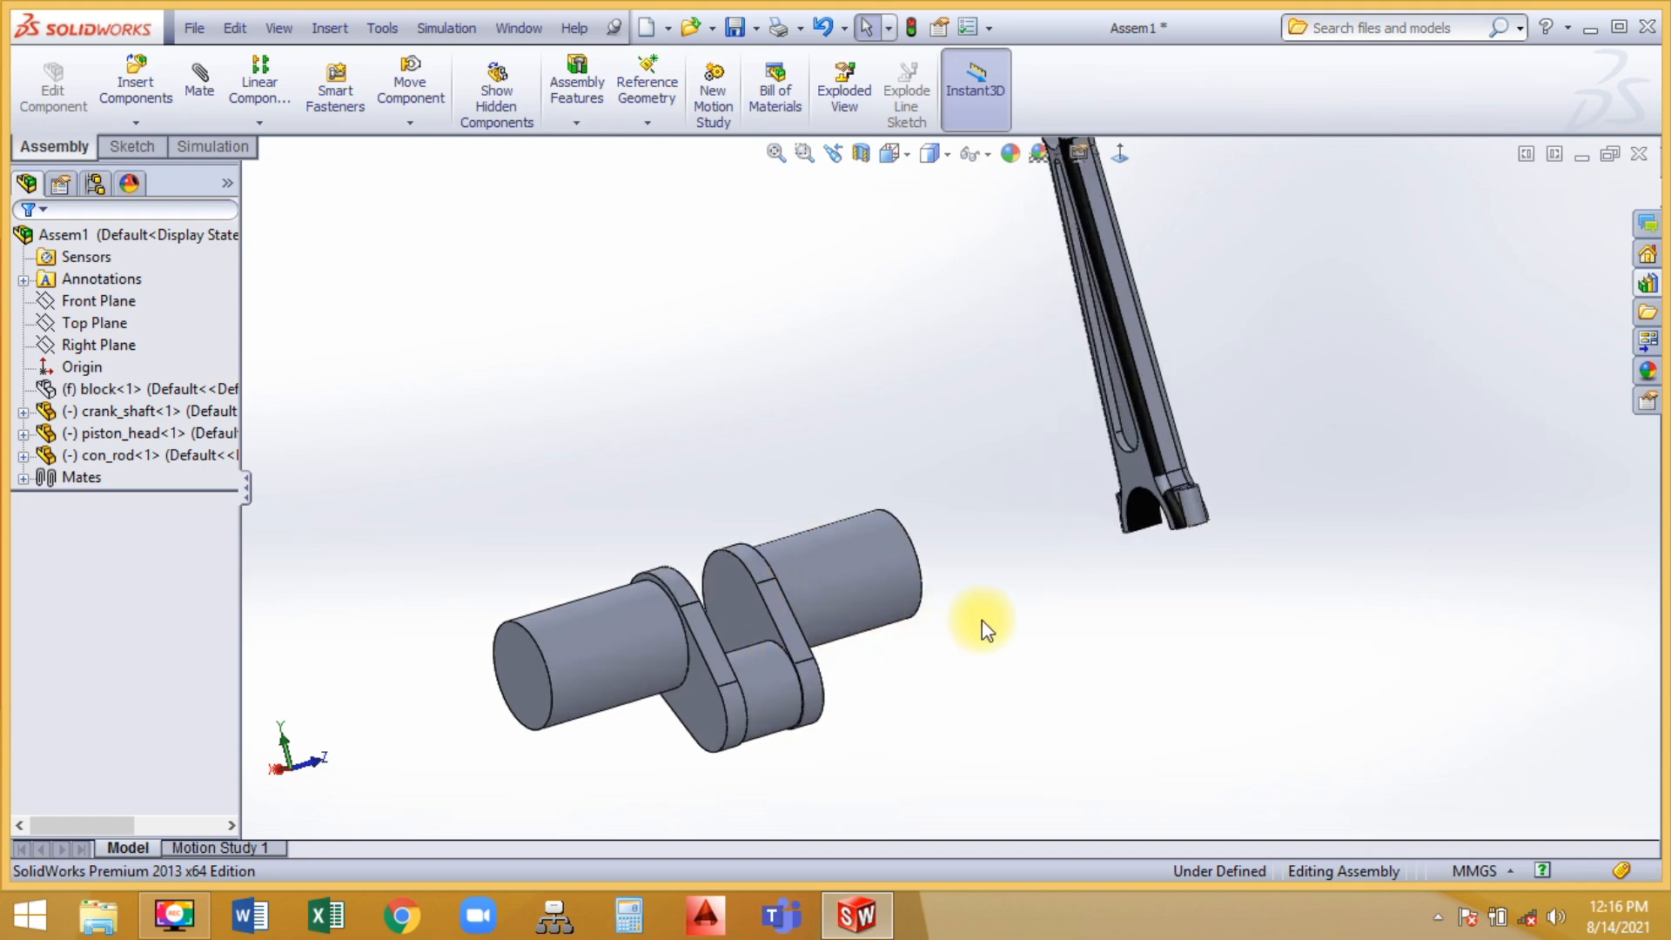
pyautogui.click(753, 677)
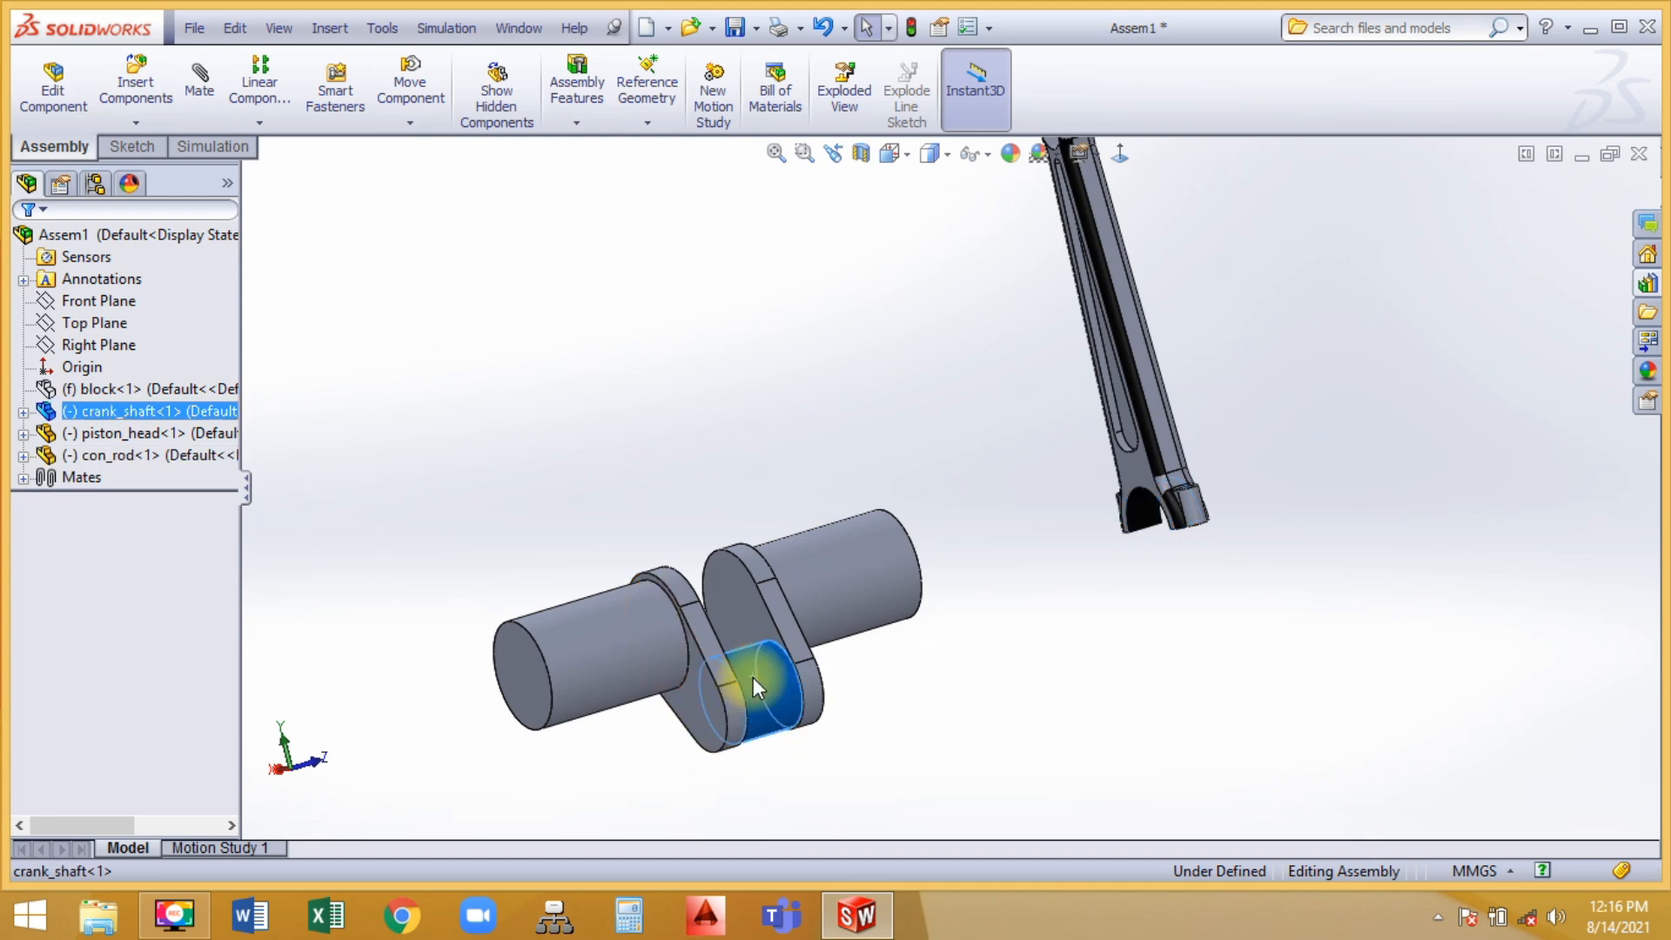
pyautogui.click(963, 510)
pyautogui.scroll(5, 996, 308)
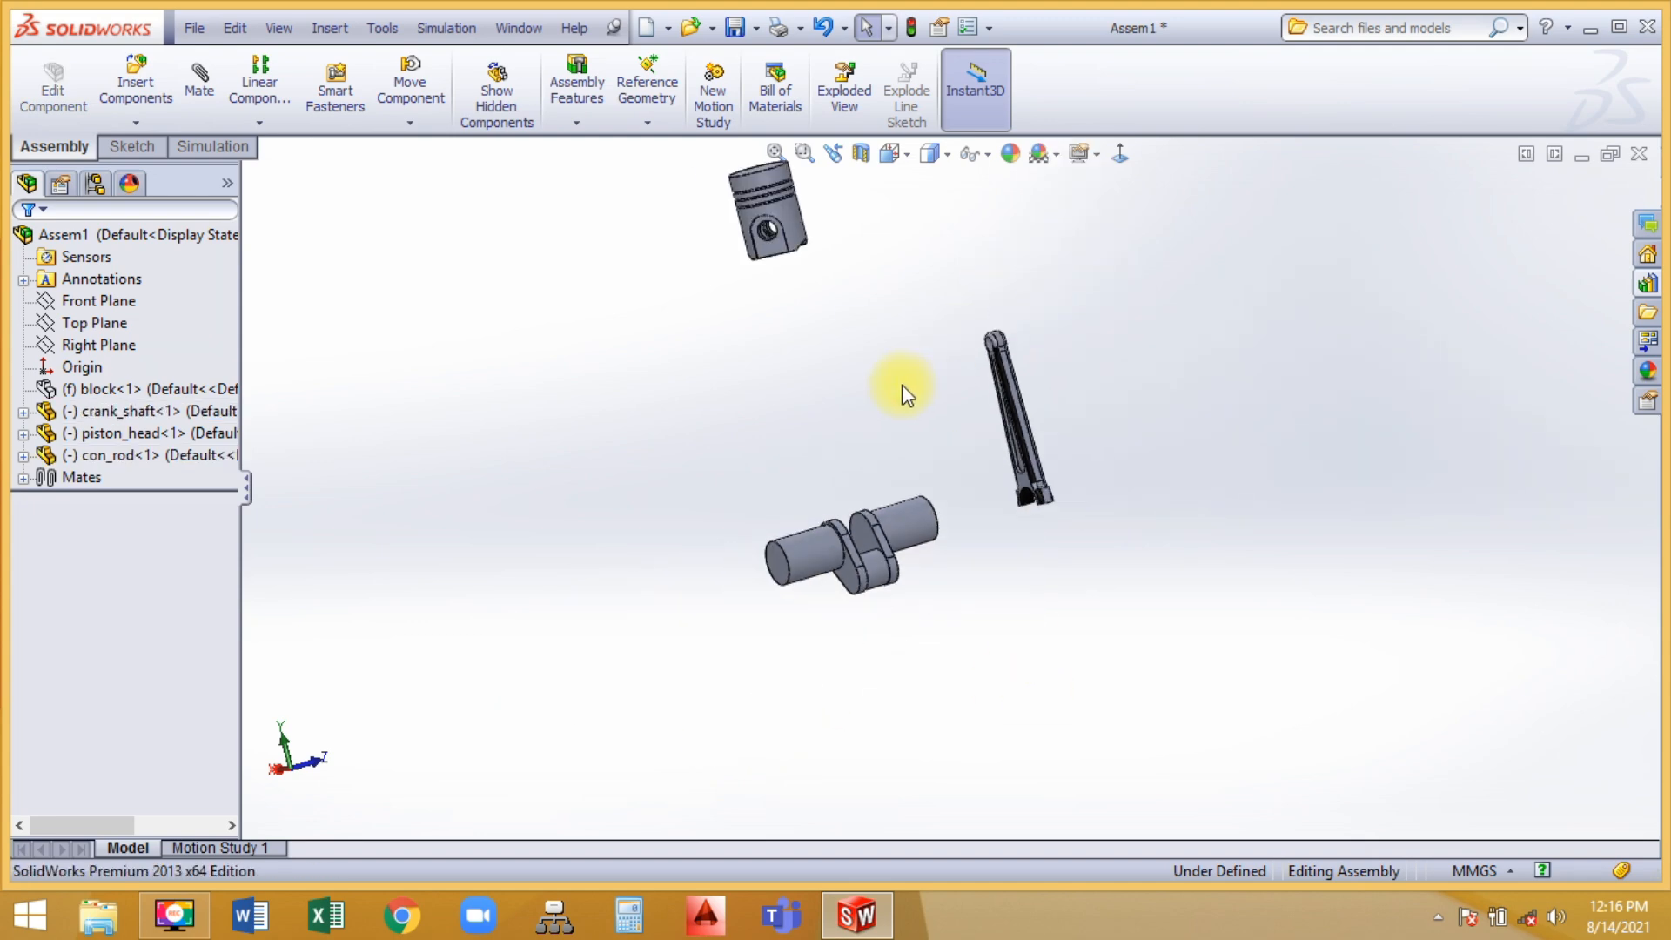
pyautogui.click(199, 80)
pyautogui.scroll(-4, 922, 542)
pyautogui.scroll(-2, 922, 542)
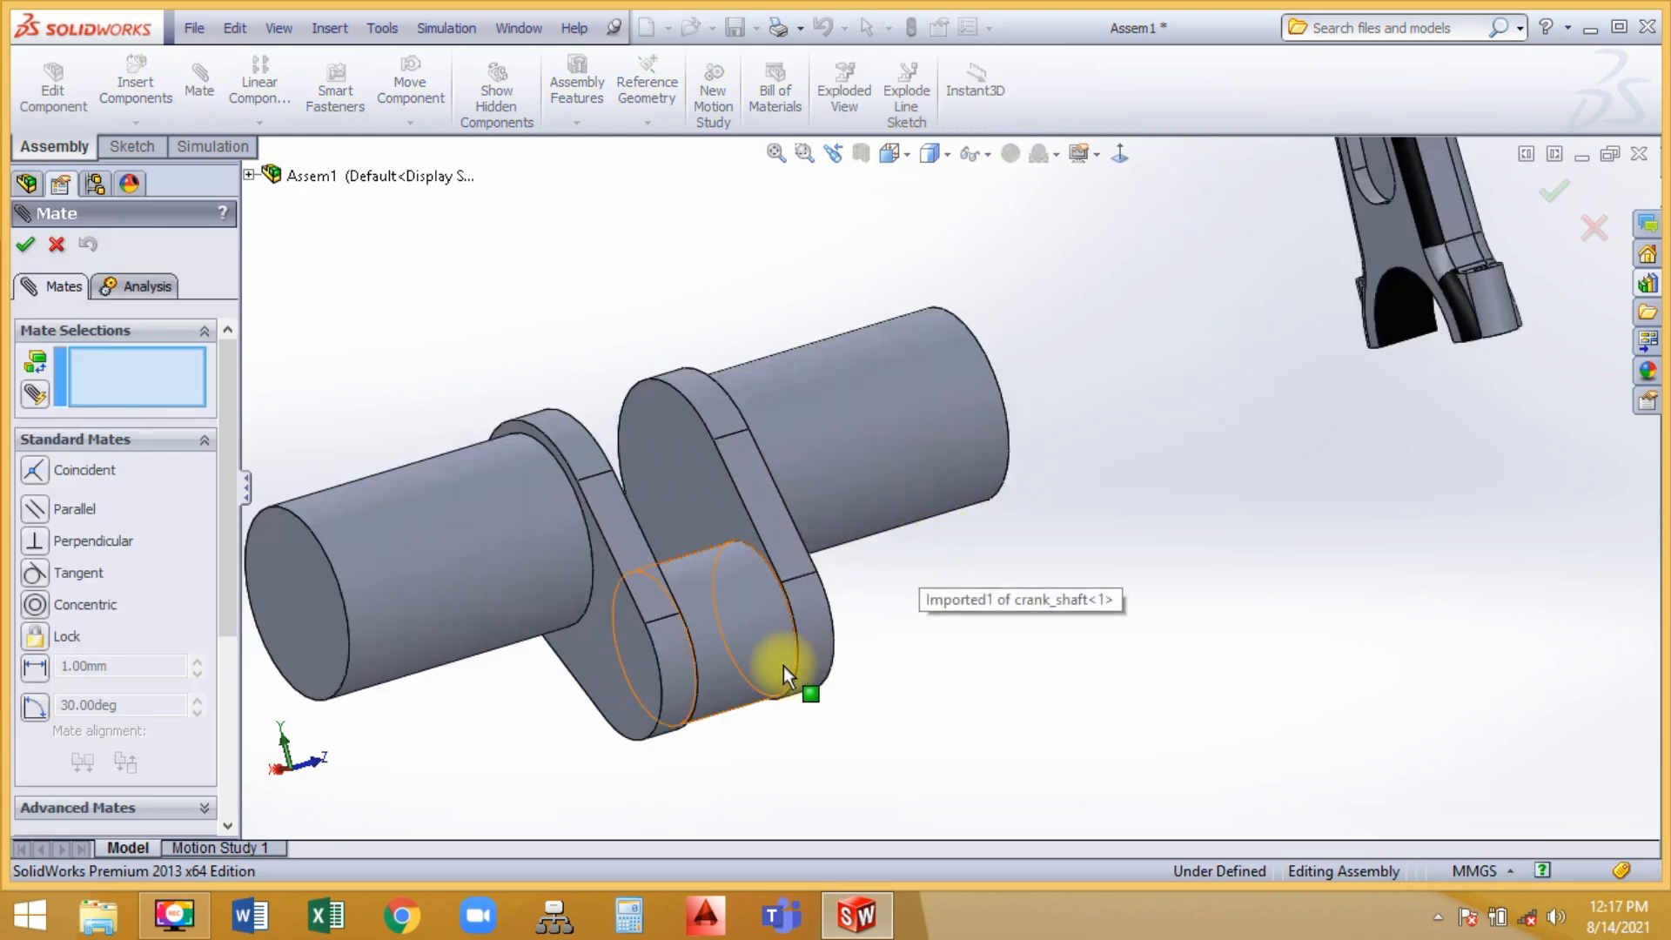
pyautogui.click(717, 635)
pyautogui.click(1401, 294)
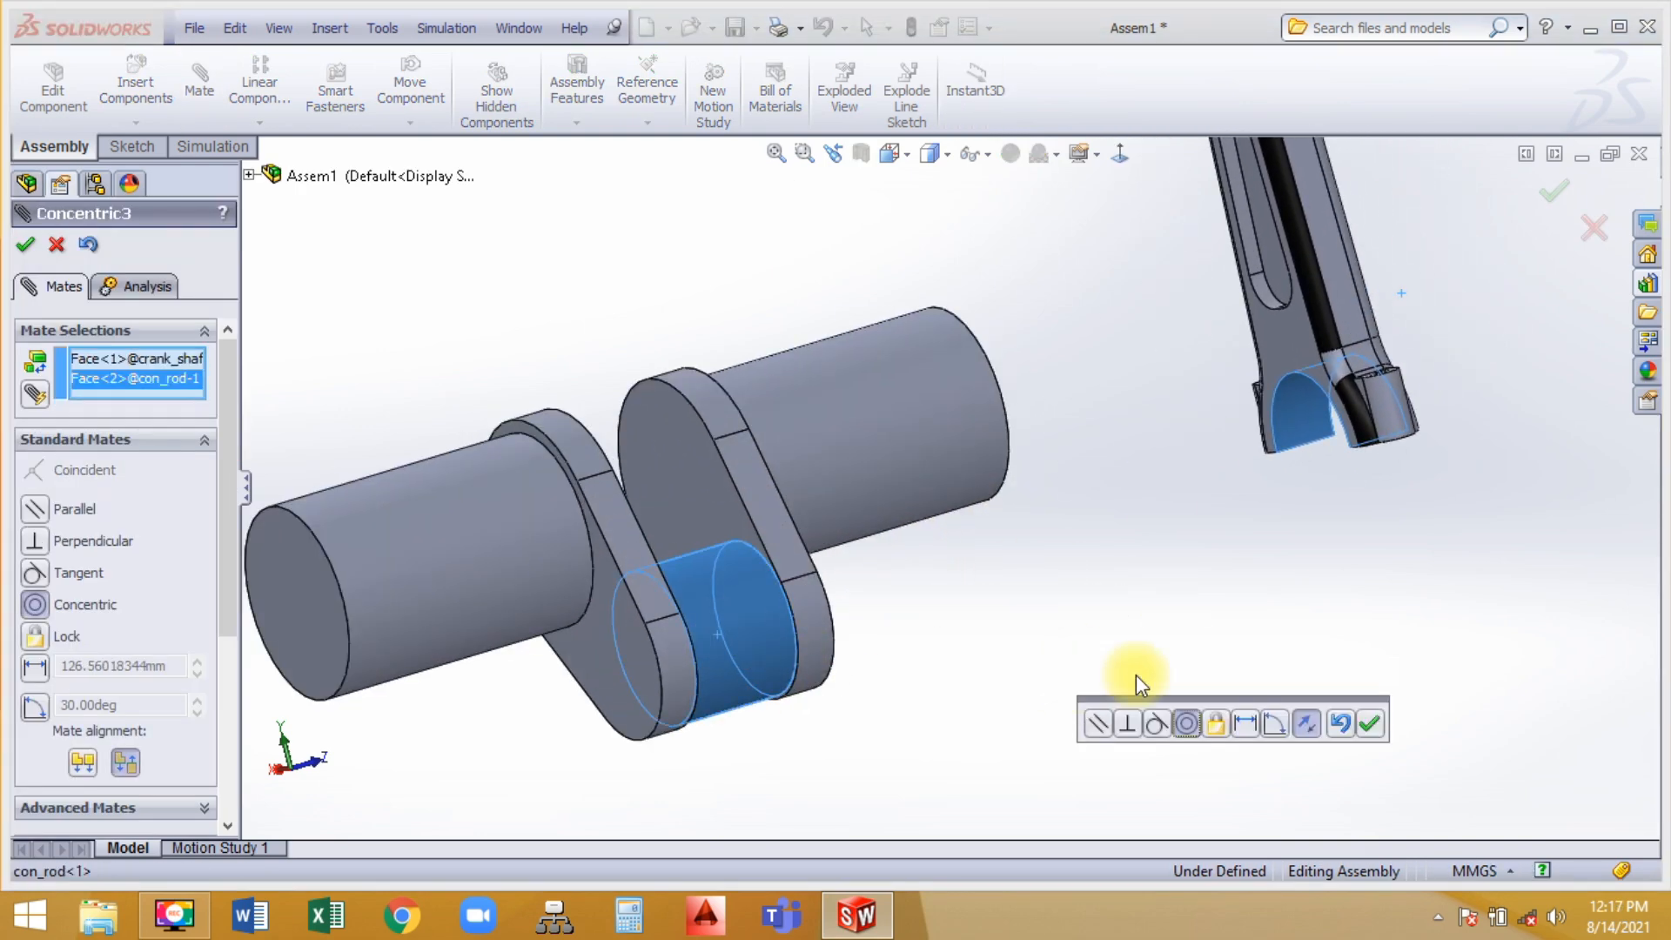
pyautogui.click(1371, 724)
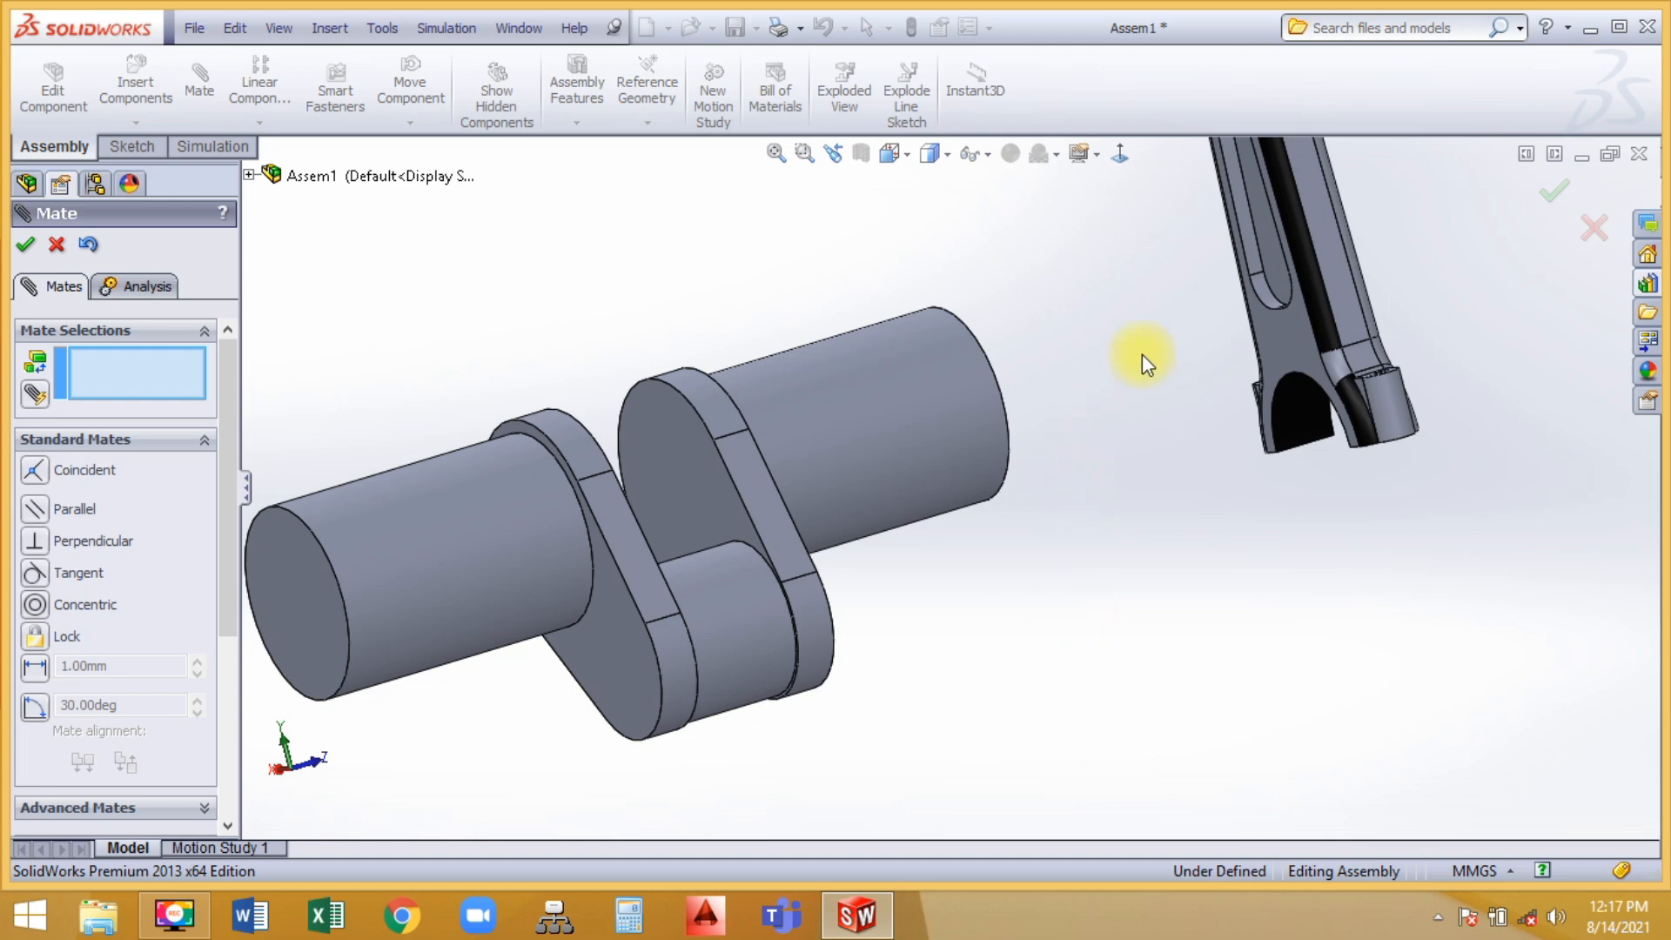
# Add a 5 mm distance mate between the connecting rod's flat side face and the inner face of the adjacent crank web
pyautogui.click(1274, 334)
pyautogui.moveTo(1216, 385); pyautogui.dragTo(1043, 421, button='middle')
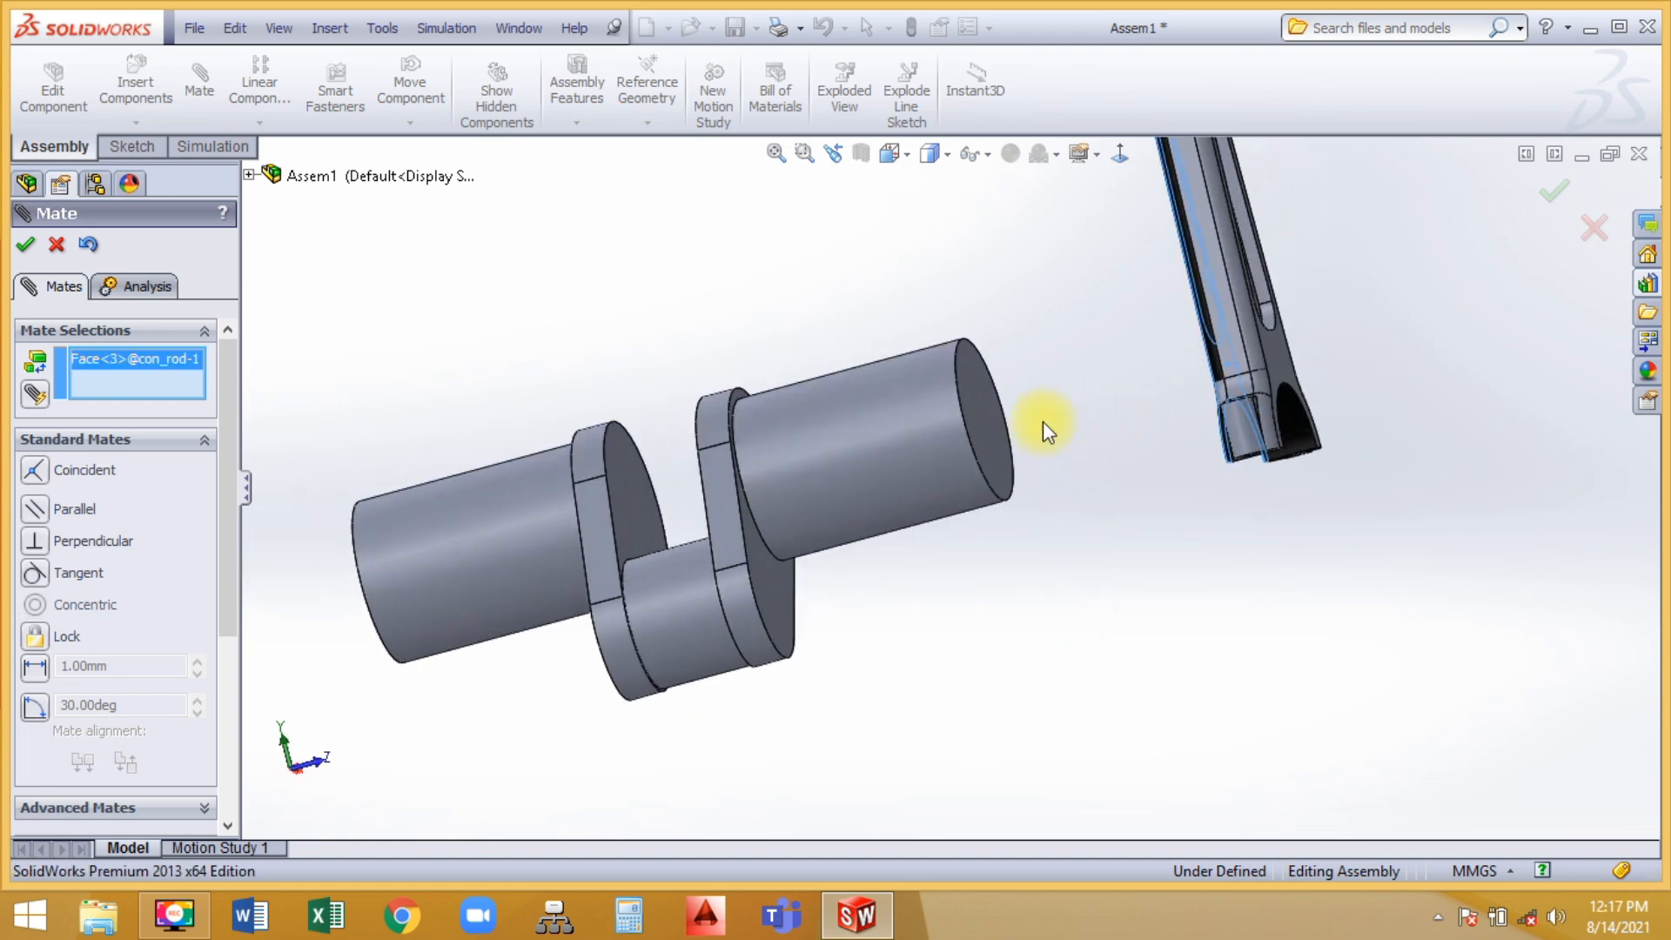
pyautogui.click(625, 456)
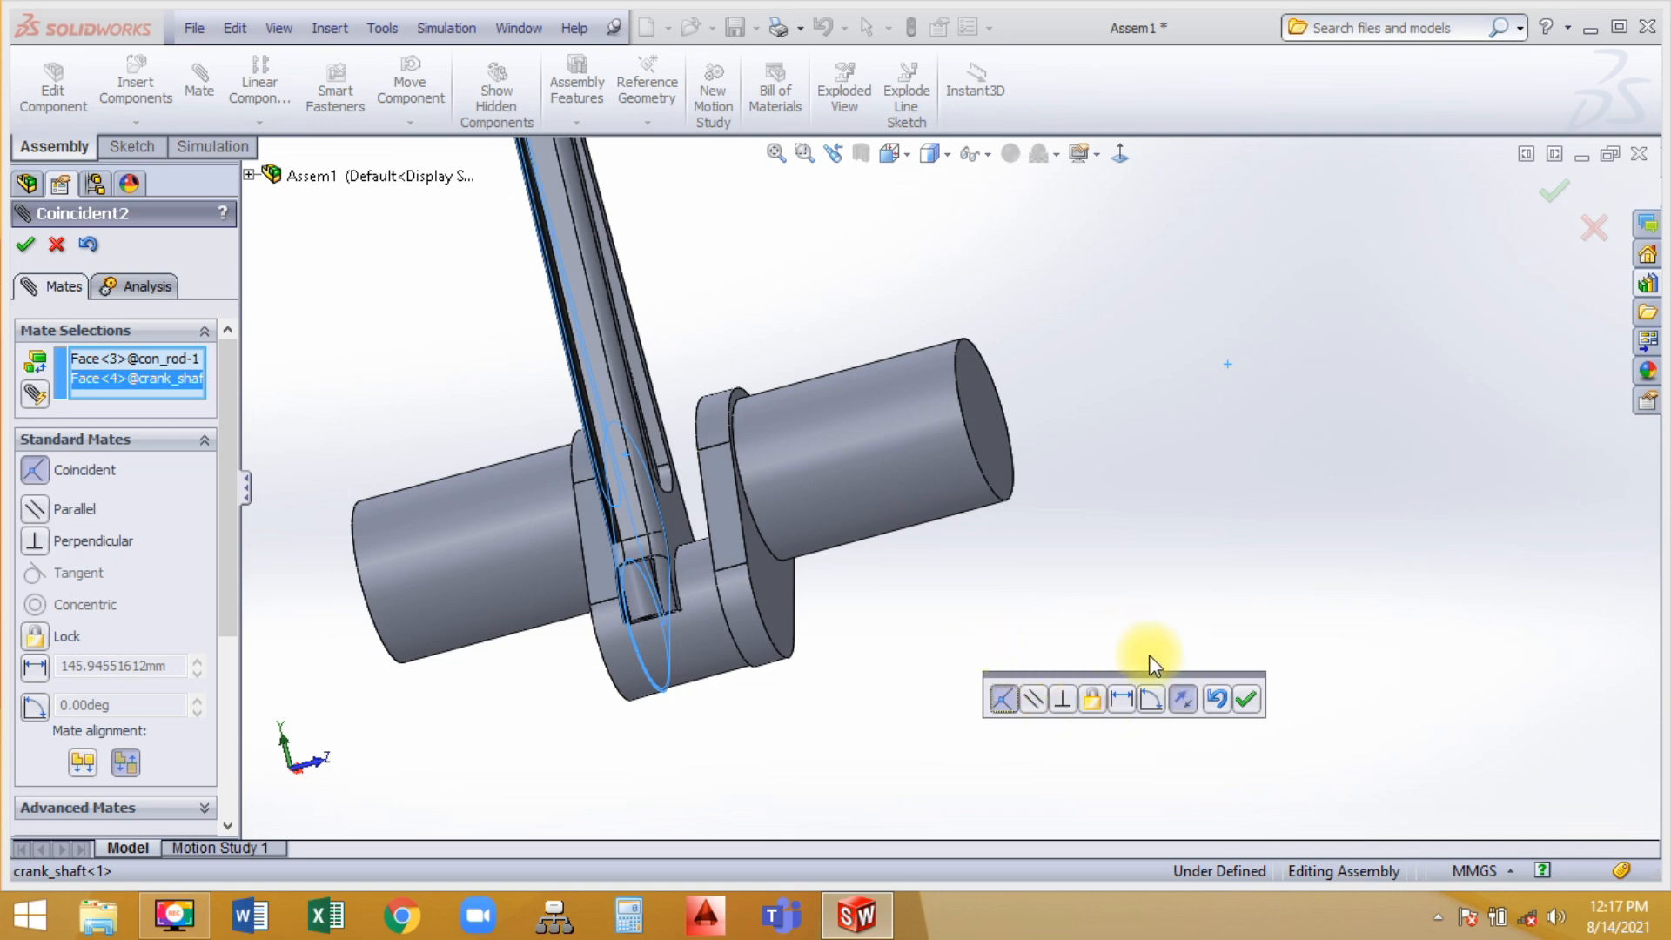
pyautogui.click(1125, 696)
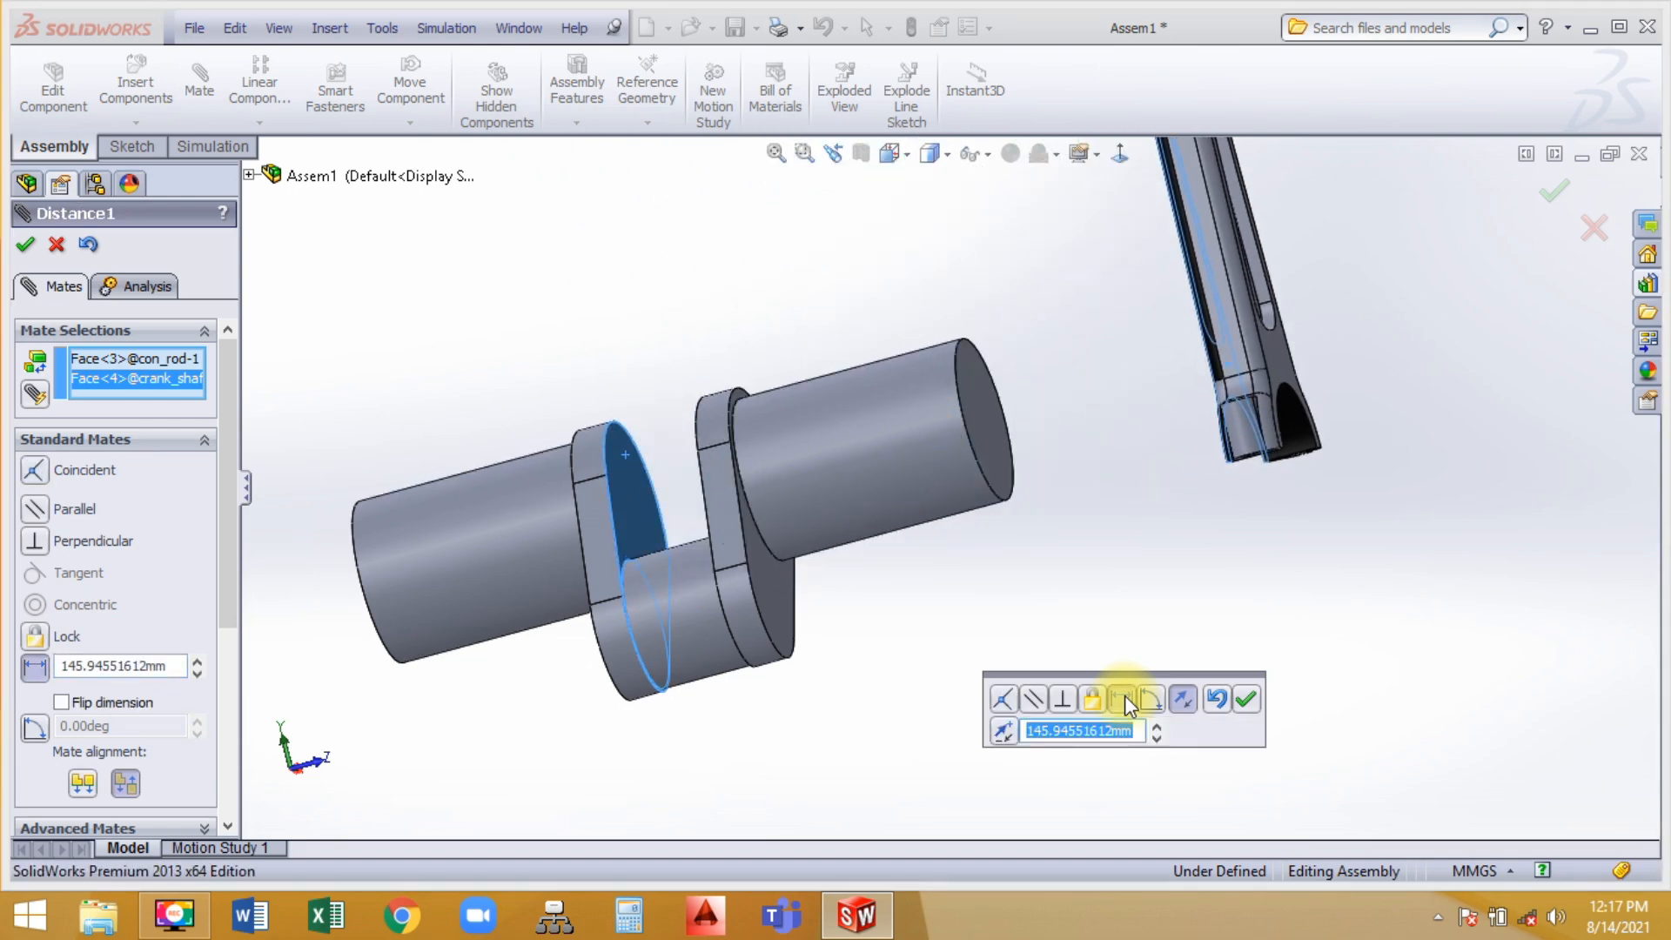
pyautogui.write('5')
pyautogui.press('Return')
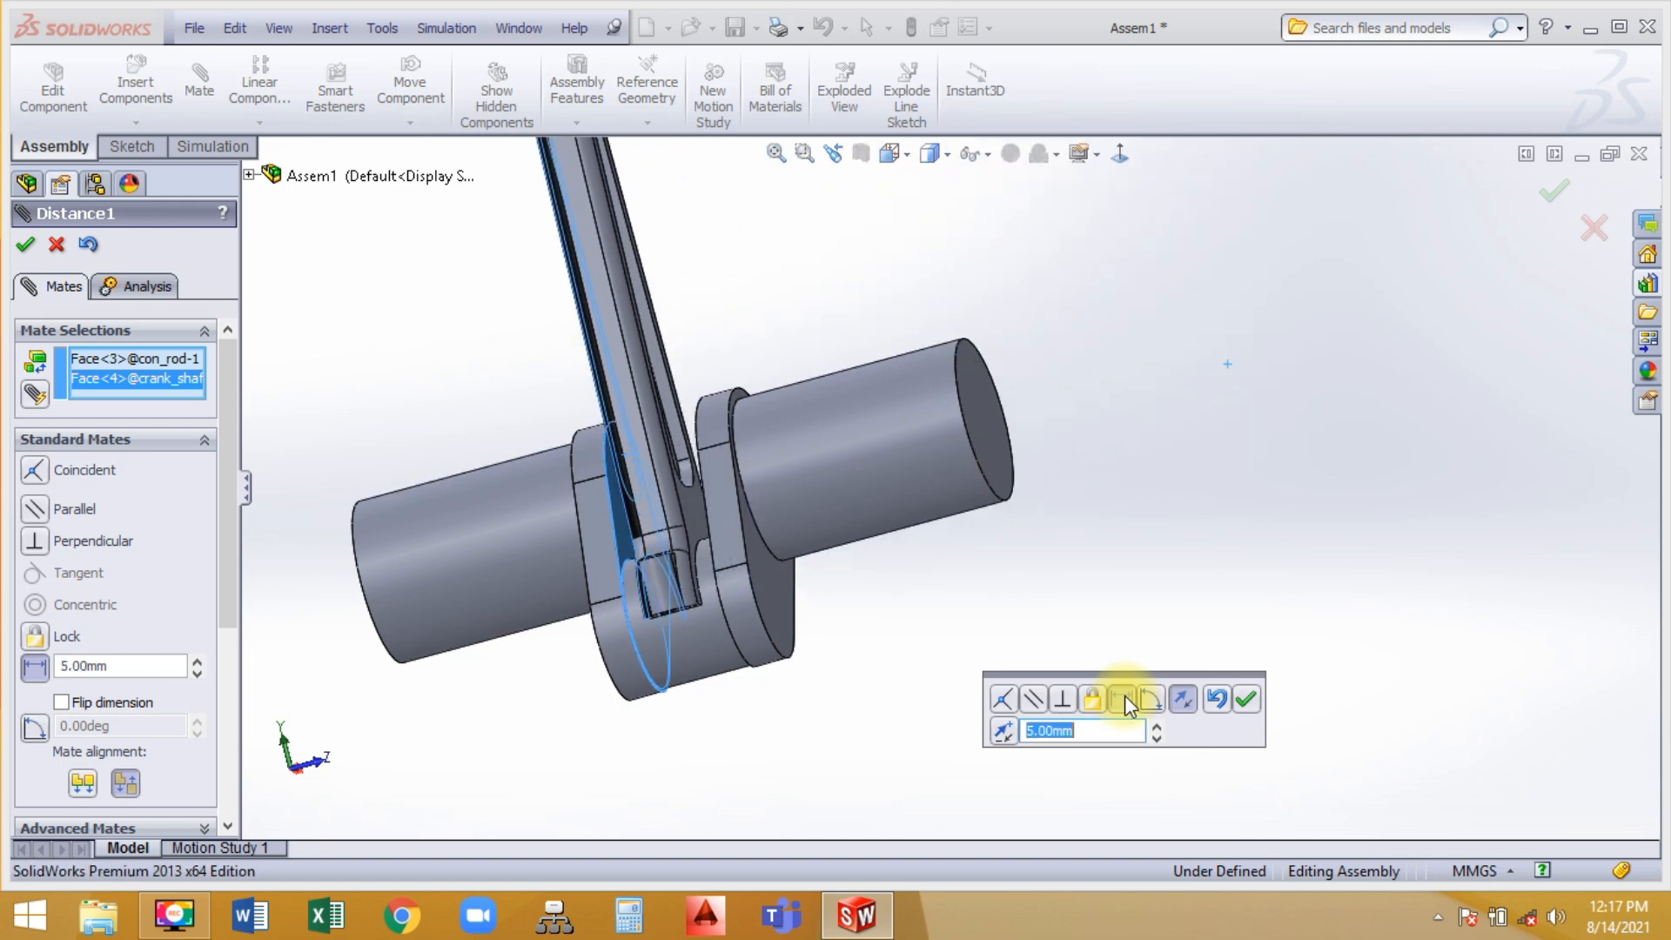
pyautogui.click(1246, 699)
# Add a concentric mate between the connecting rod's small-end bore and the piston's pin hole, and finish the mate command
pyautogui.moveTo(875, 588); pyautogui.dragTo(919, 610, button='middle')
pyautogui.scroll(7, 914, 611)
pyautogui.scroll(-4, 947, 322)
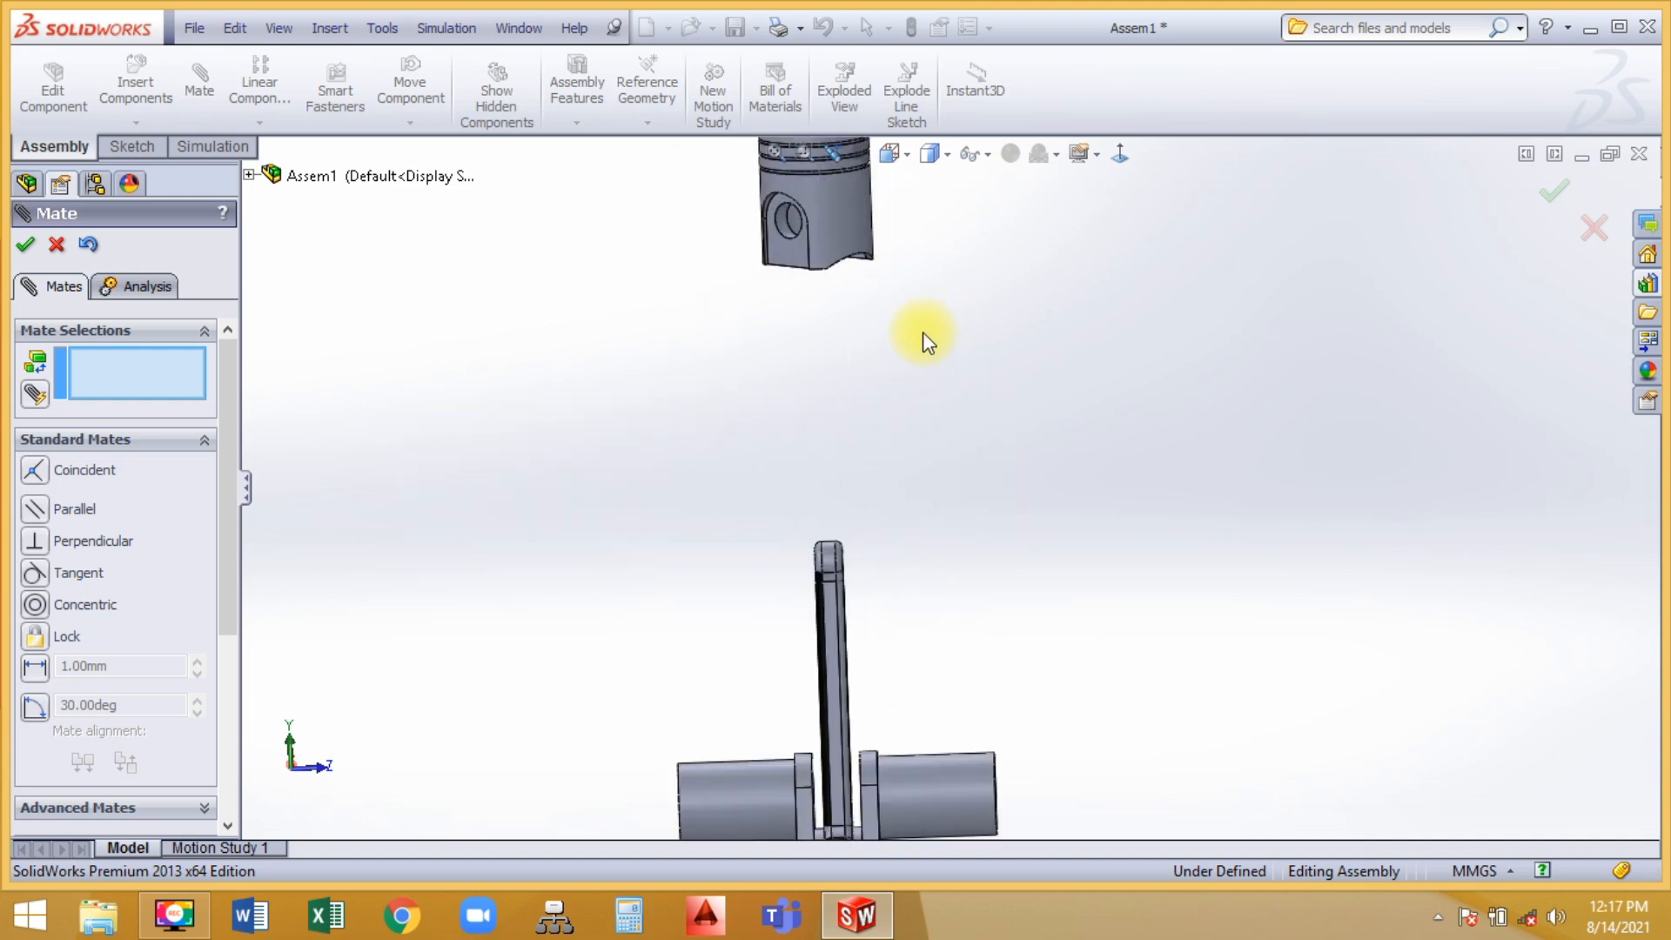
pyautogui.moveTo(922, 332); pyautogui.dragTo(835, 551, button='middle')
pyautogui.scroll(-5, 844, 561)
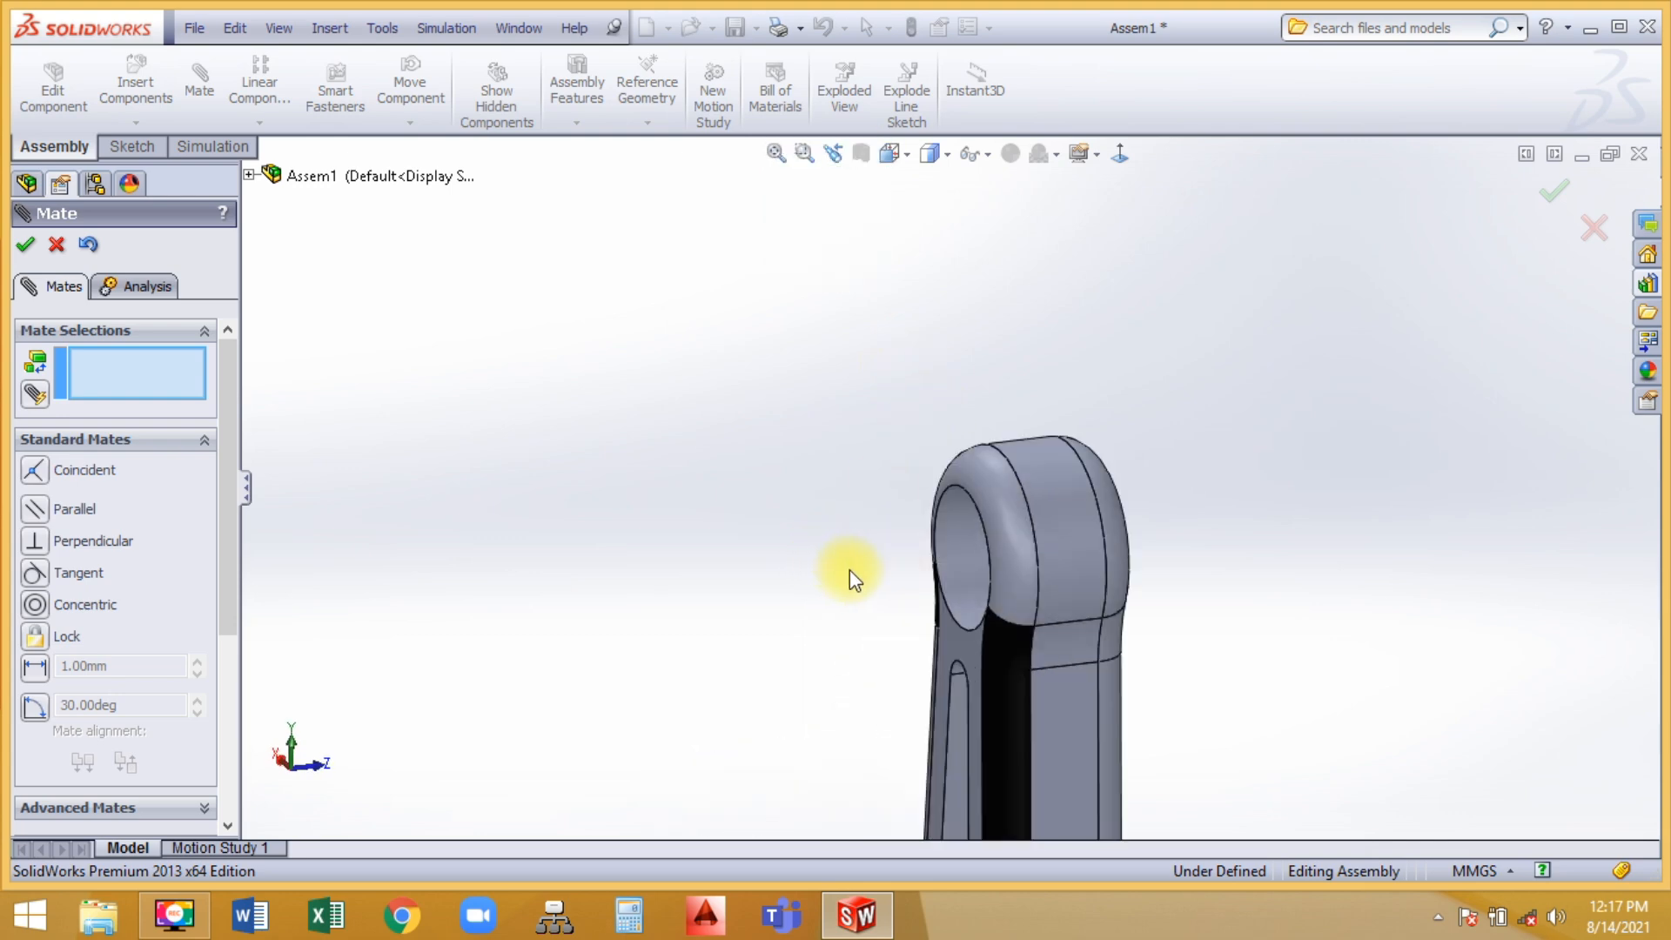
pyautogui.click(959, 541)
pyautogui.scroll(5, 823, 578)
pyautogui.scroll(-6, 961, 289)
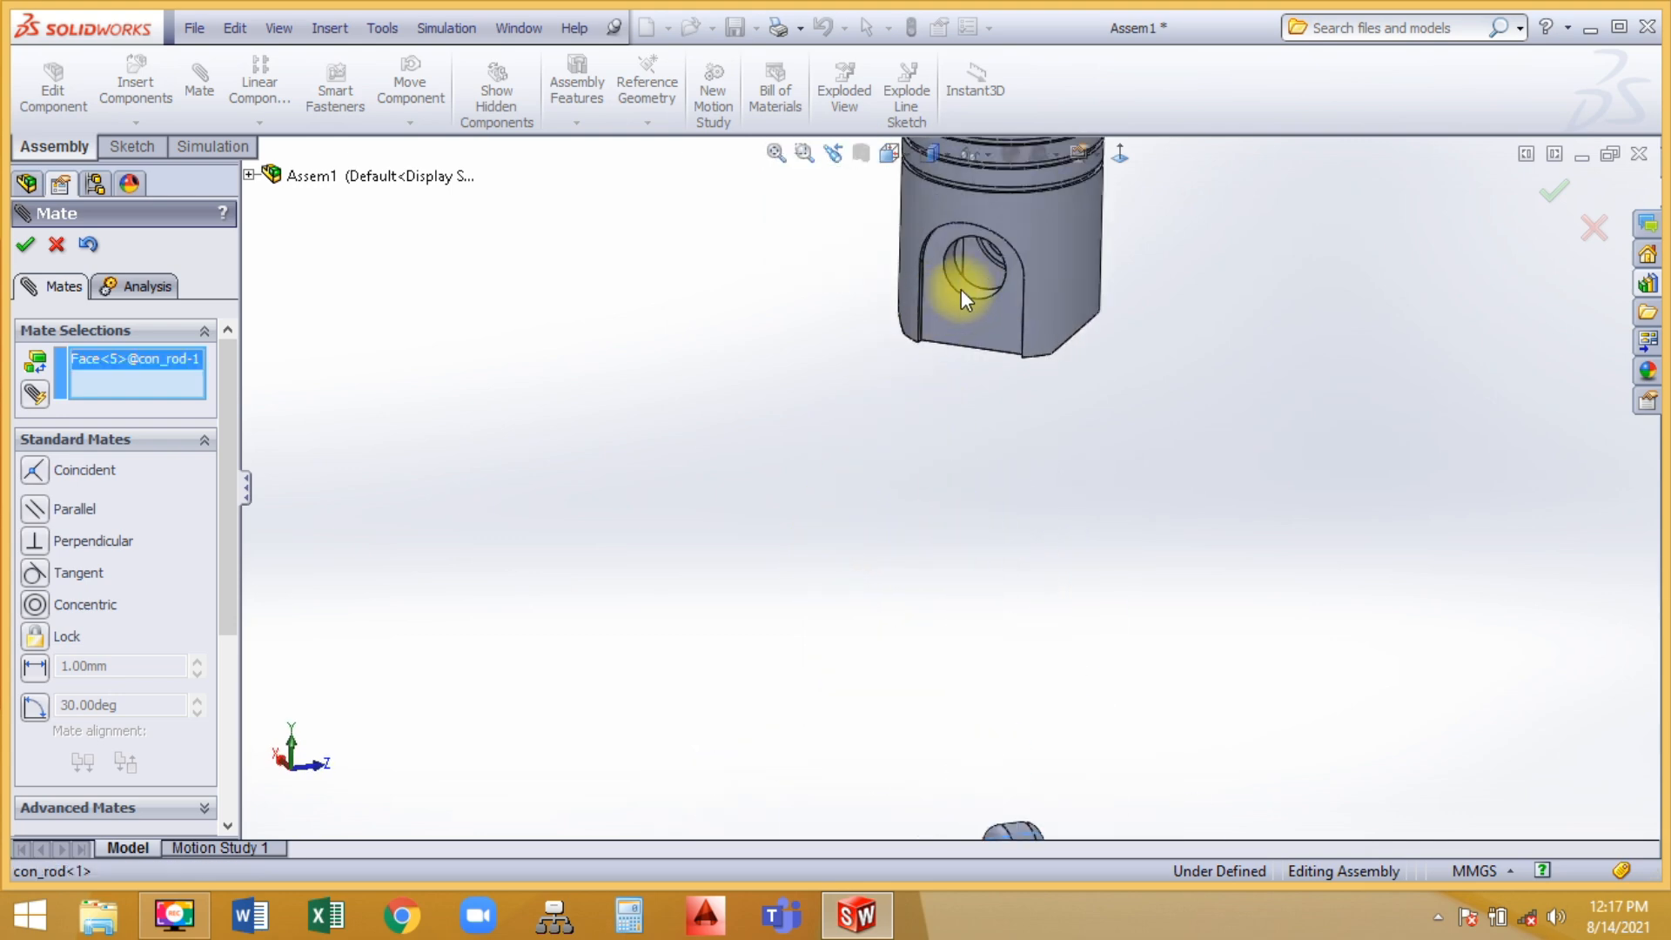
pyautogui.click(919, 371)
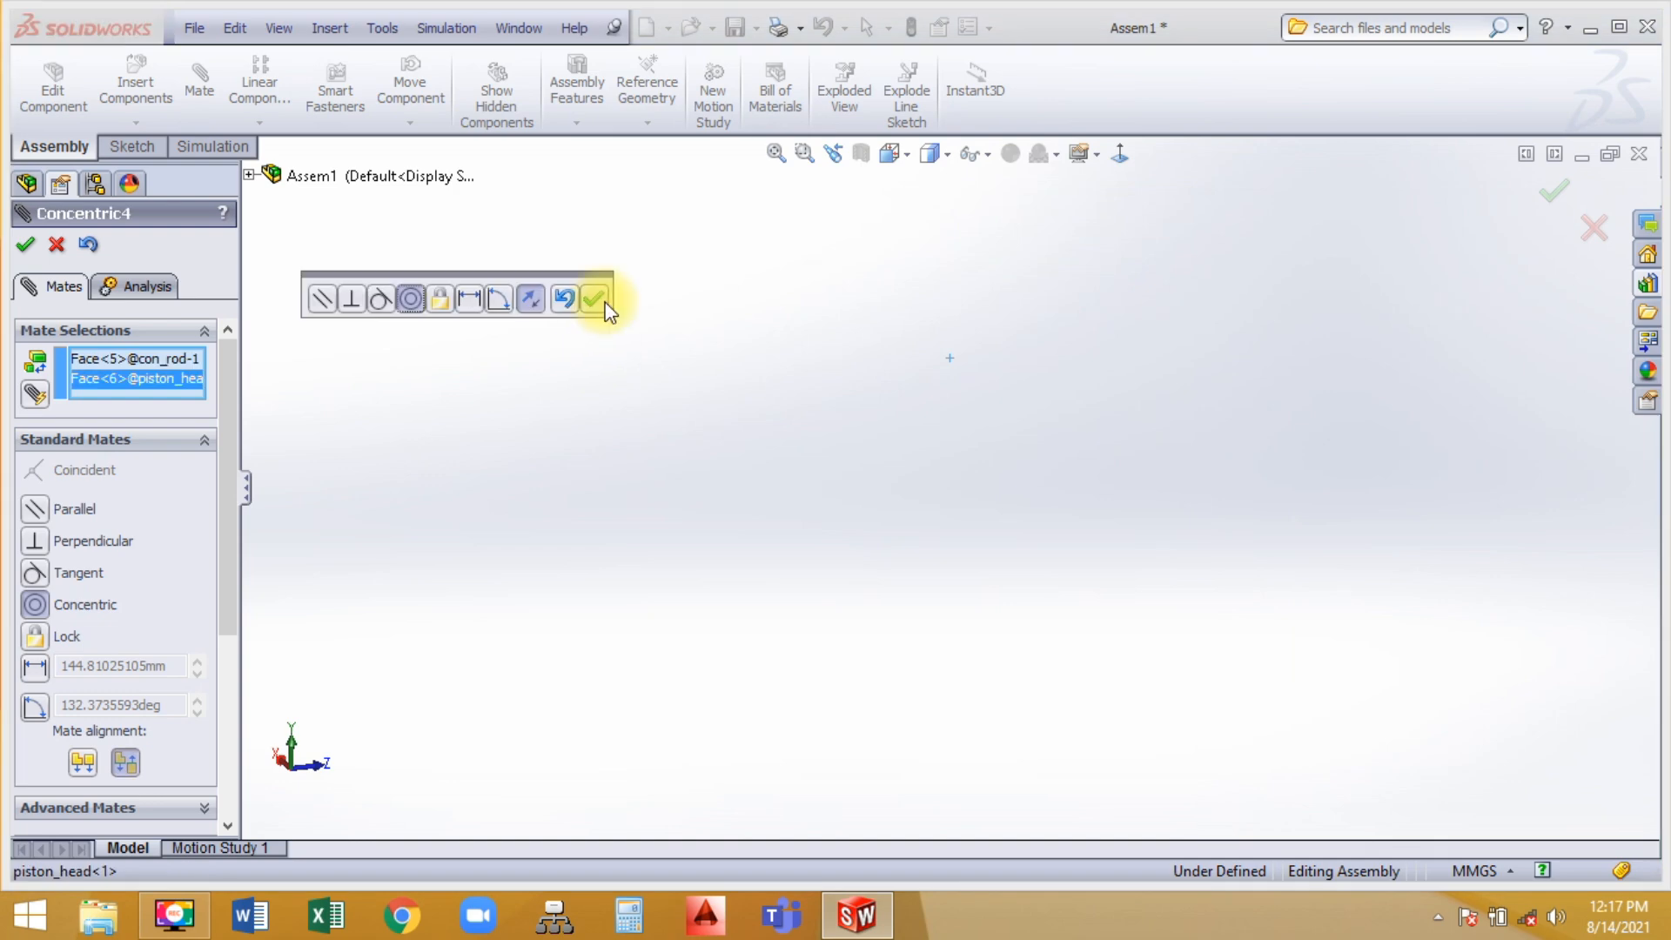
pyautogui.click(589, 298)
pyautogui.click(25, 244)
# Rotate the crankshaft and slide the piston to test how the crank, connecting rod and piston move together
pyautogui.moveTo(756, 394); pyautogui.dragTo(1000, 634, button='middle')
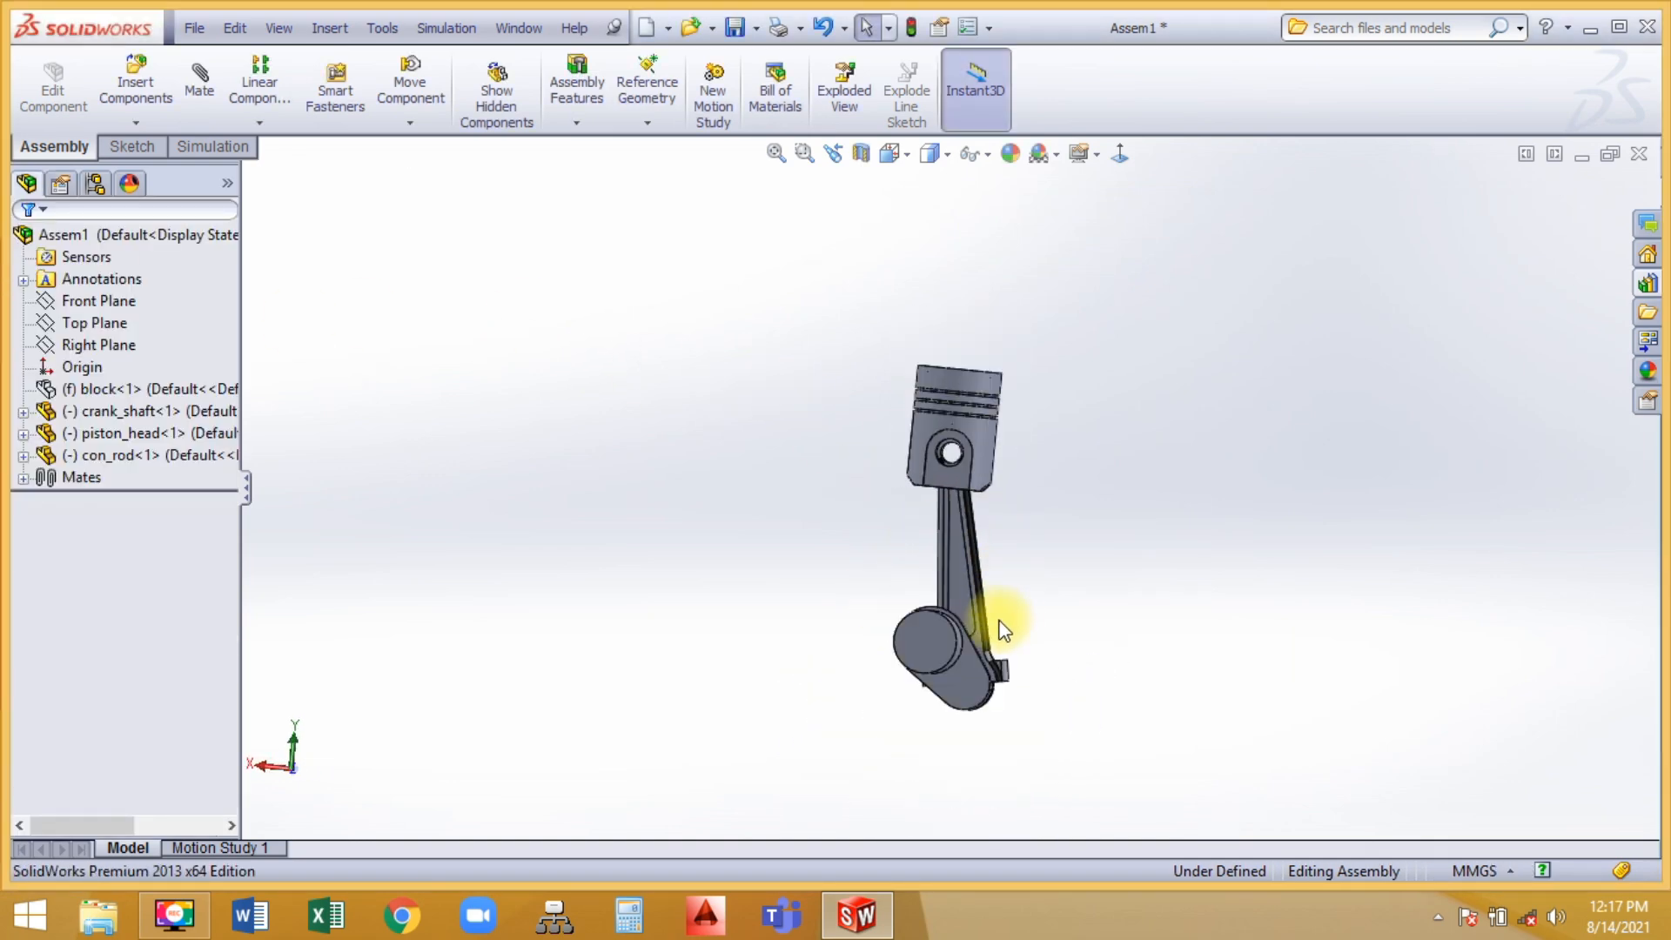
pyautogui.moveTo(916, 629); pyautogui.dragTo(999, 645)
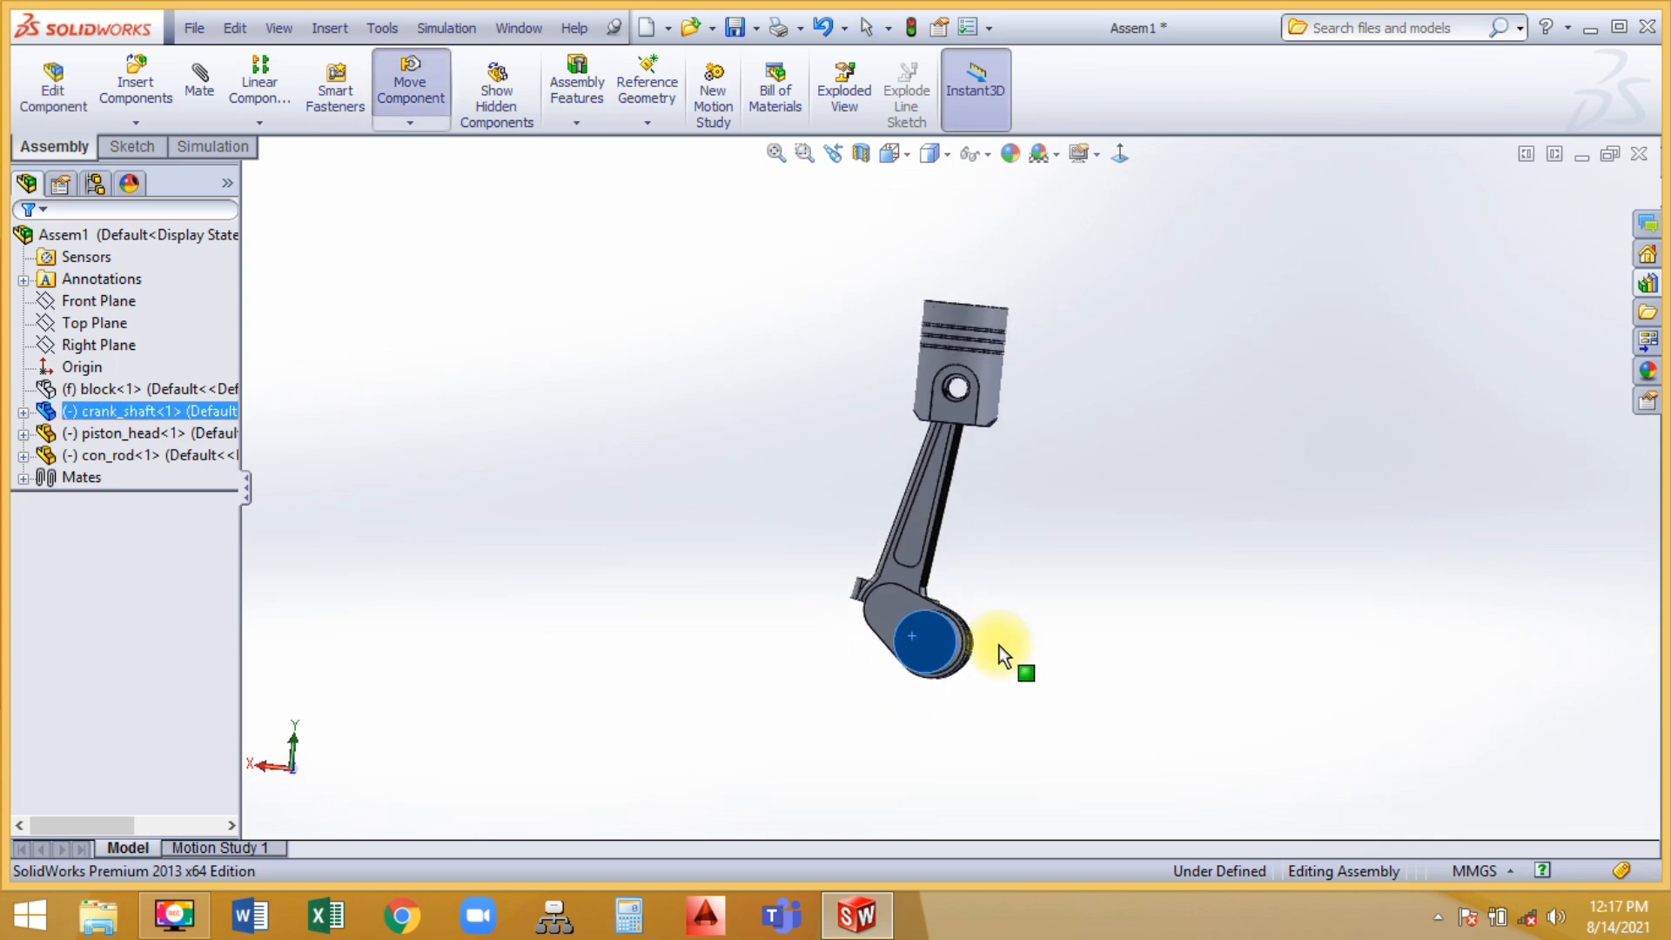
pyautogui.press('Escape')
pyautogui.scroll(-4, 968, 410)
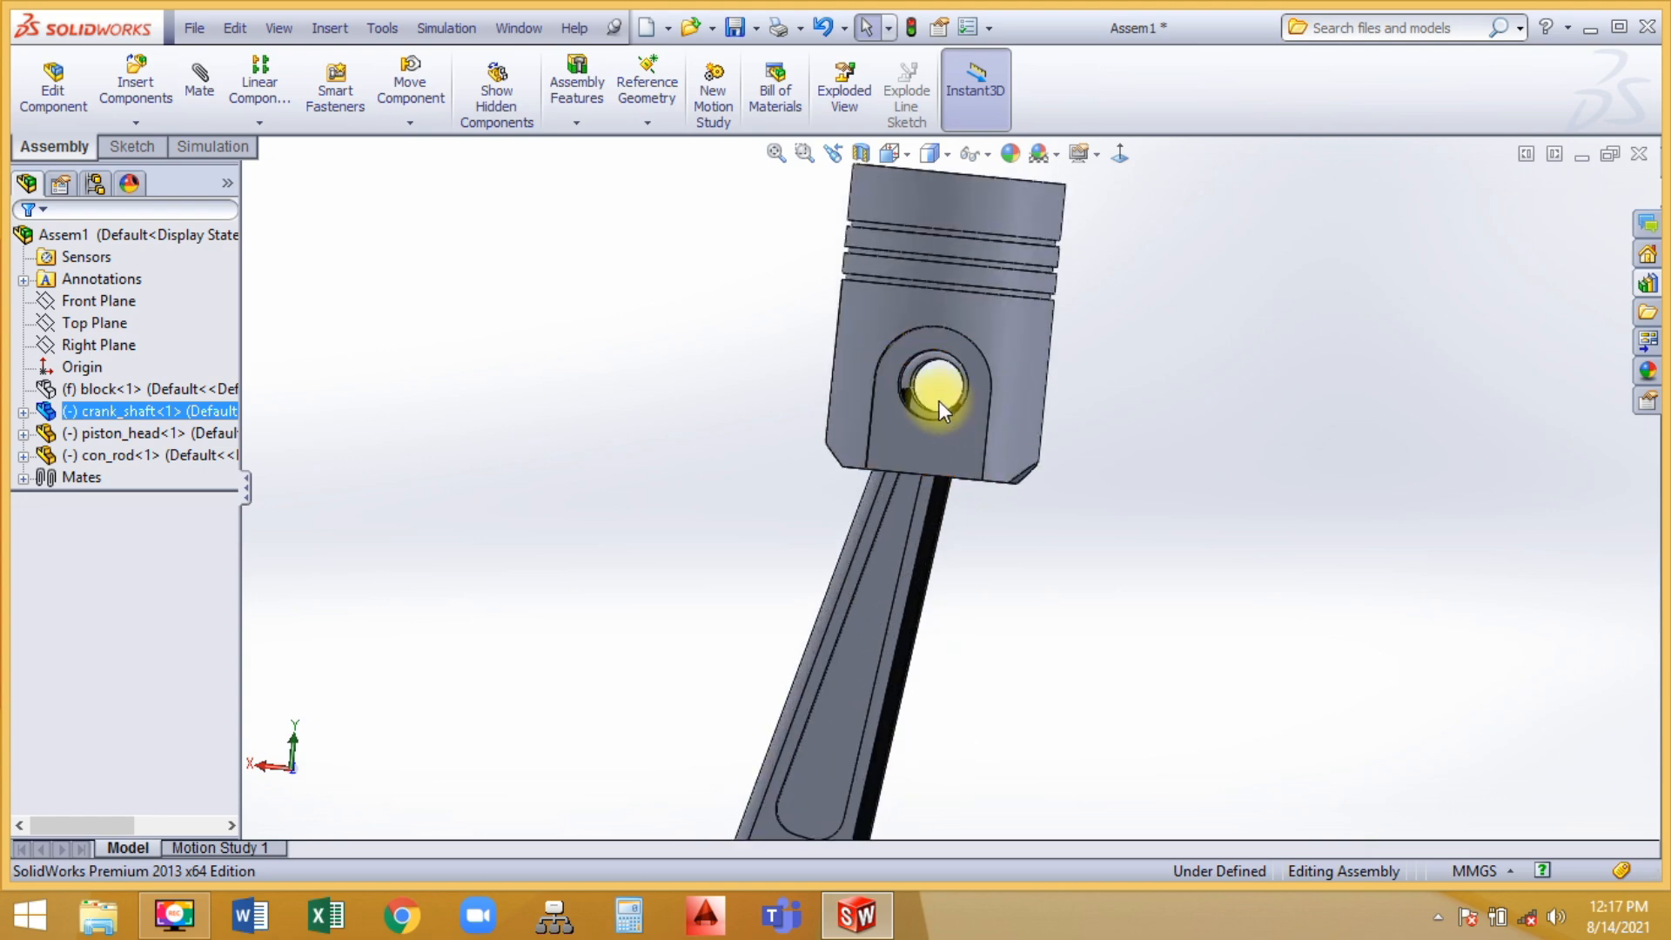
pyautogui.moveTo(1025, 379); pyautogui.dragTo(990, 395)
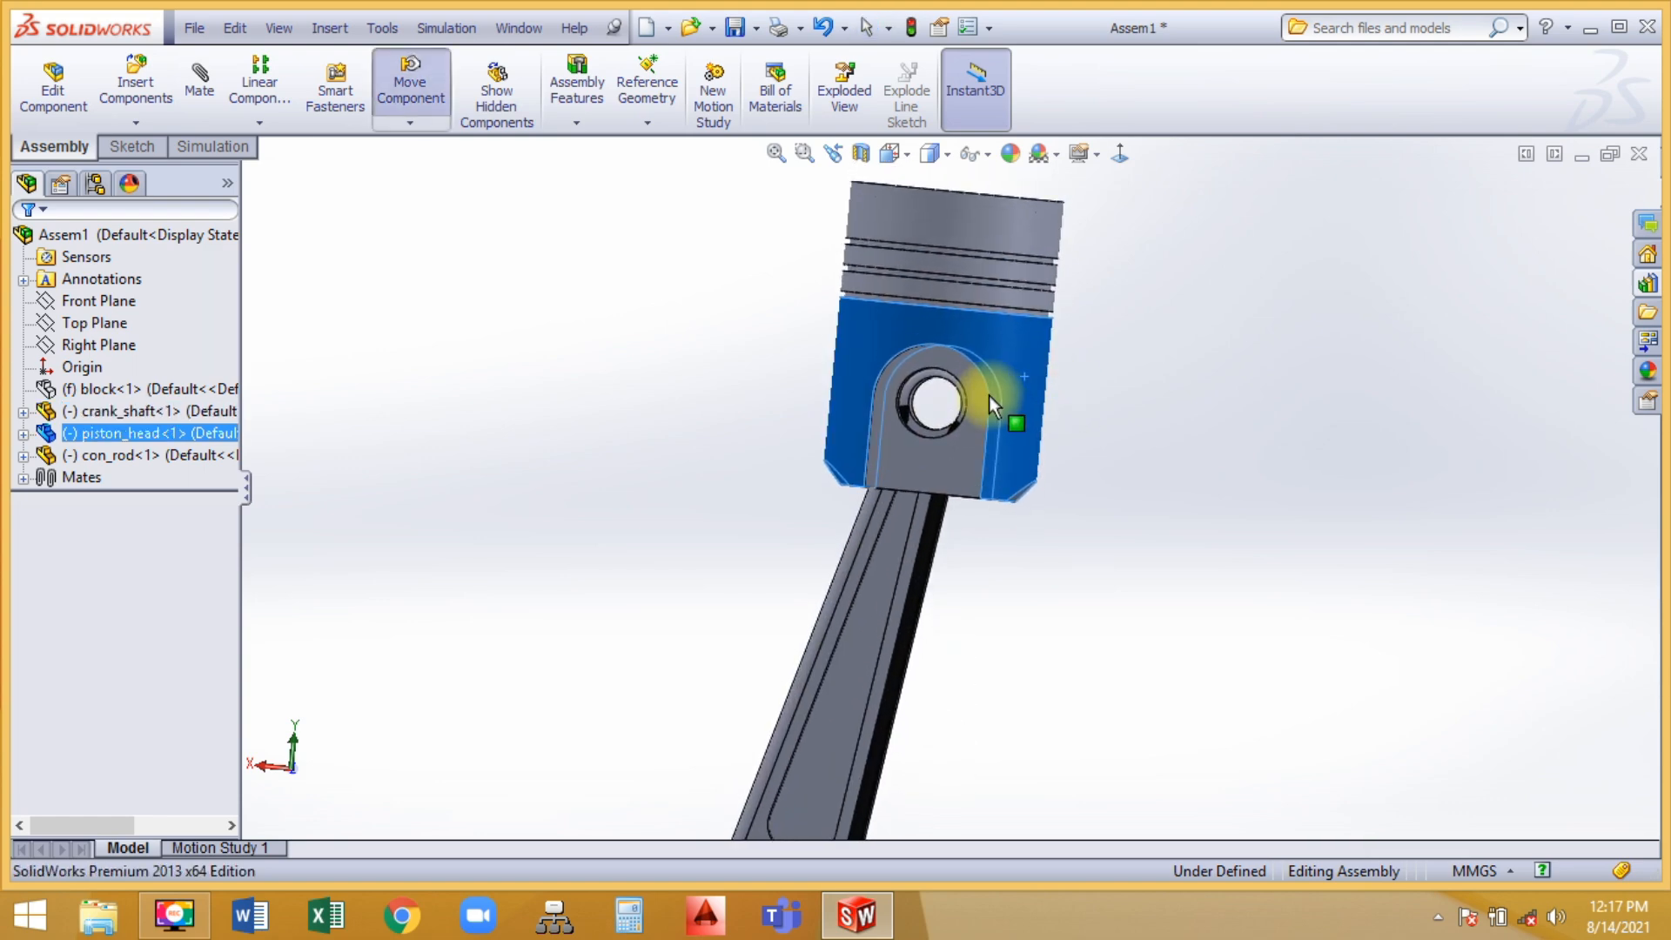
pyautogui.press('Escape')
pyautogui.click(670, 389)
pyautogui.scroll(4, 705, 387)
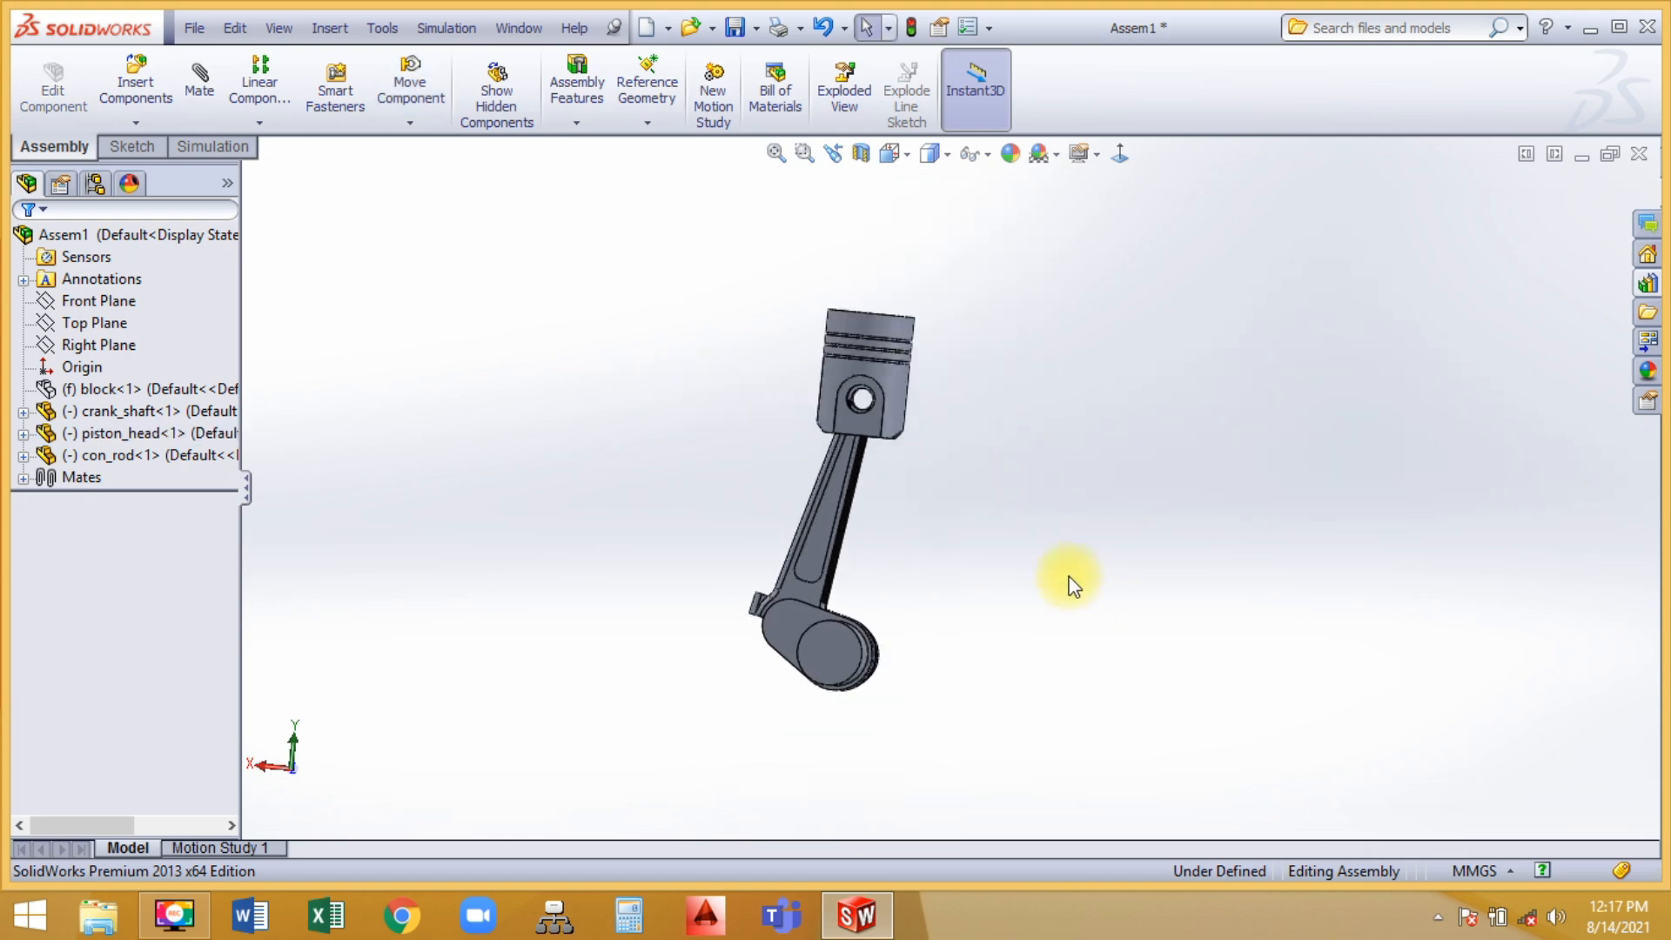
# Insert the end_cap part from the Engine assem folder and place it below the crankshaft
pyautogui.click(136, 87)
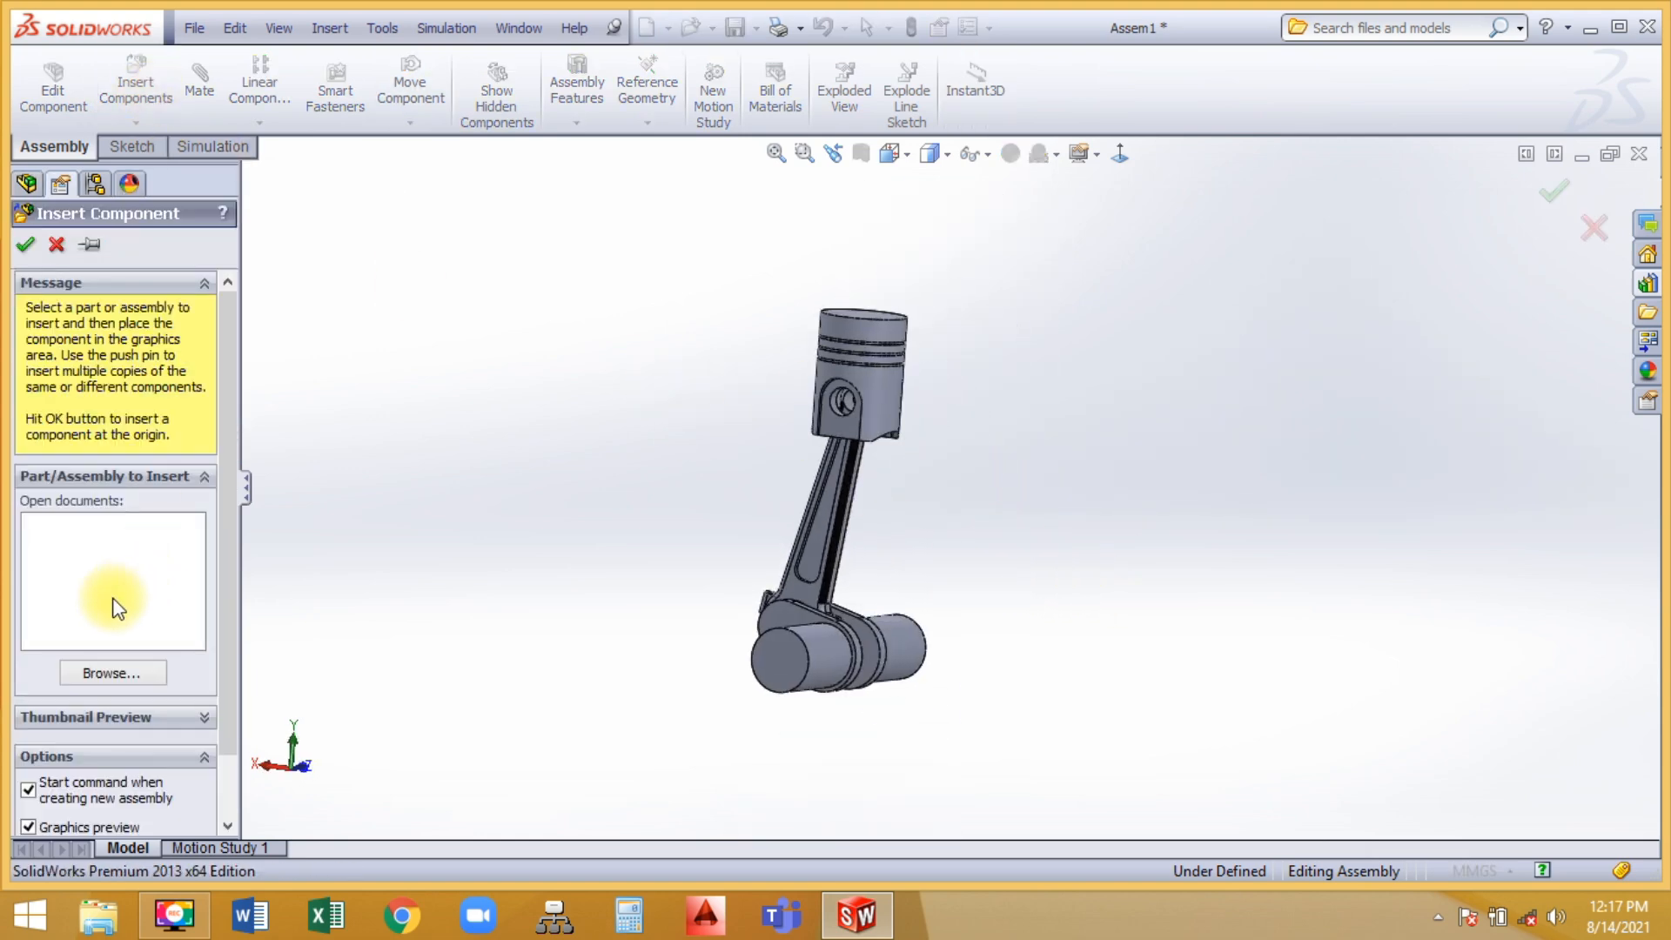
pyautogui.click(112, 673)
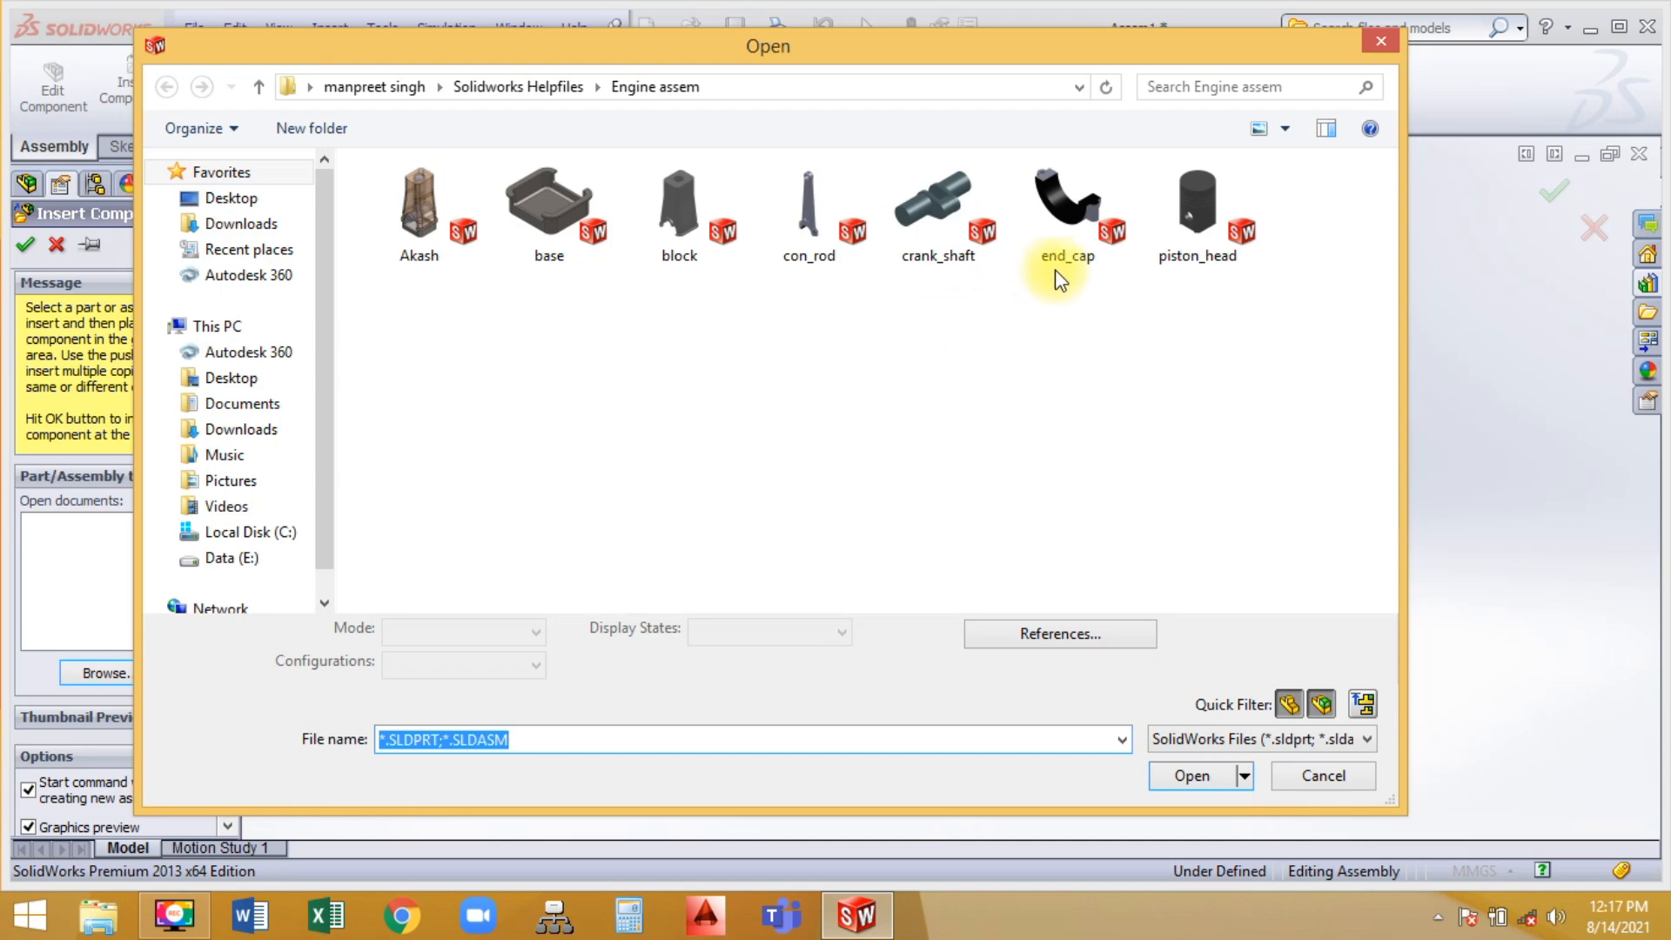
pyautogui.click(1057, 272)
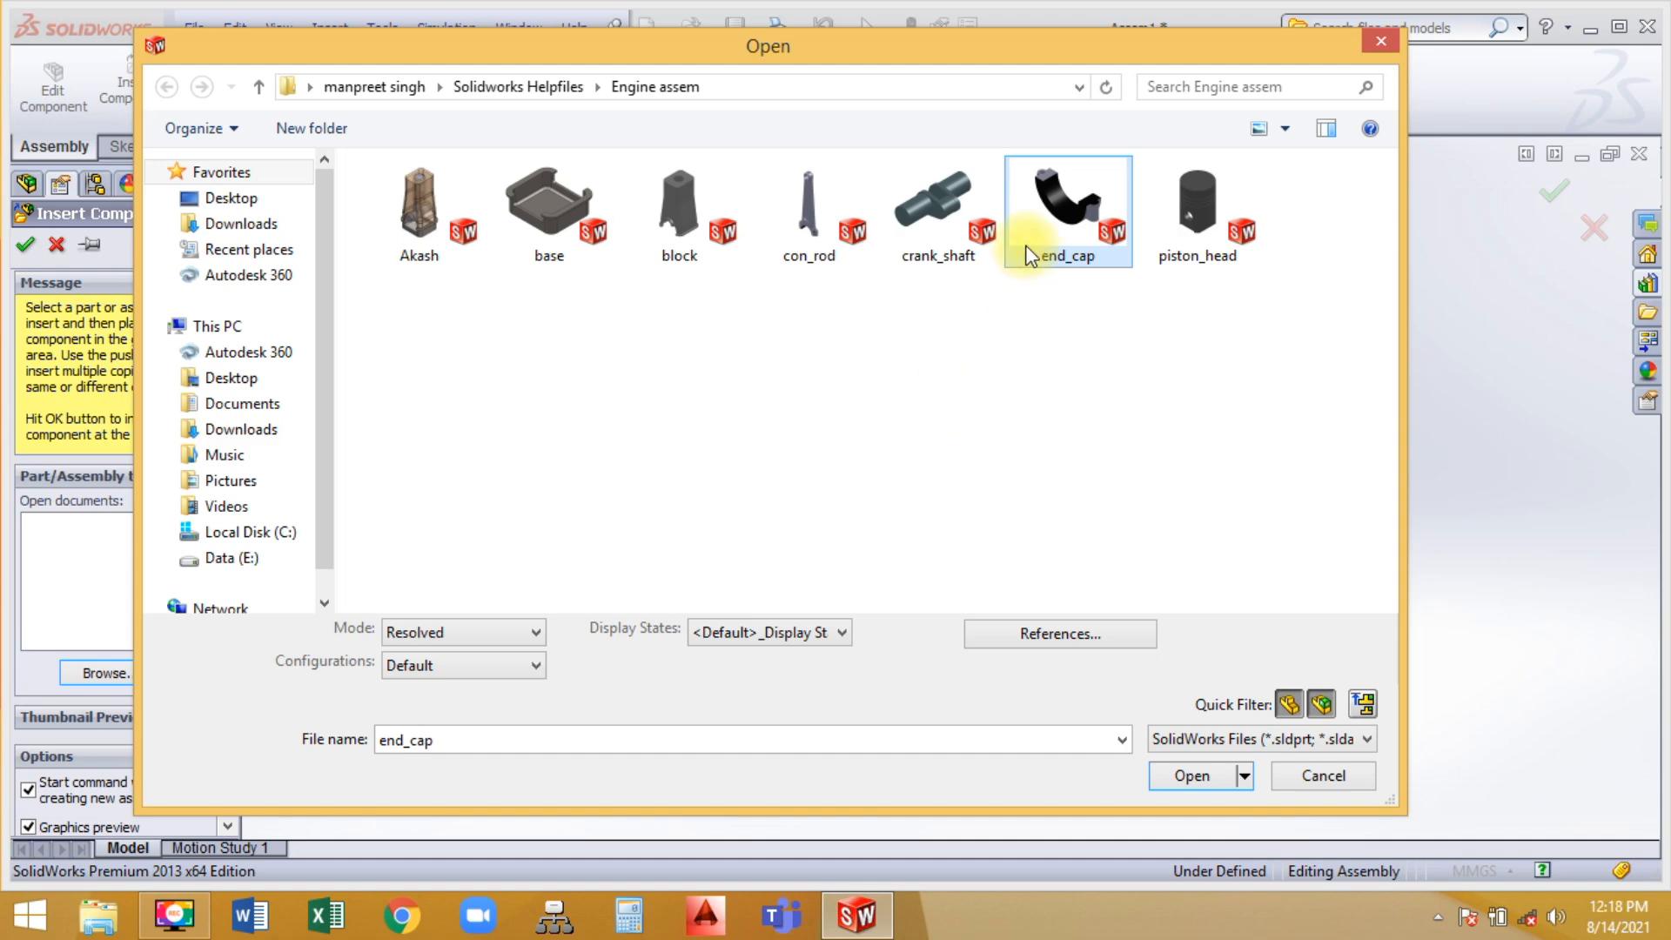
pyautogui.doubleClick(1048, 250)
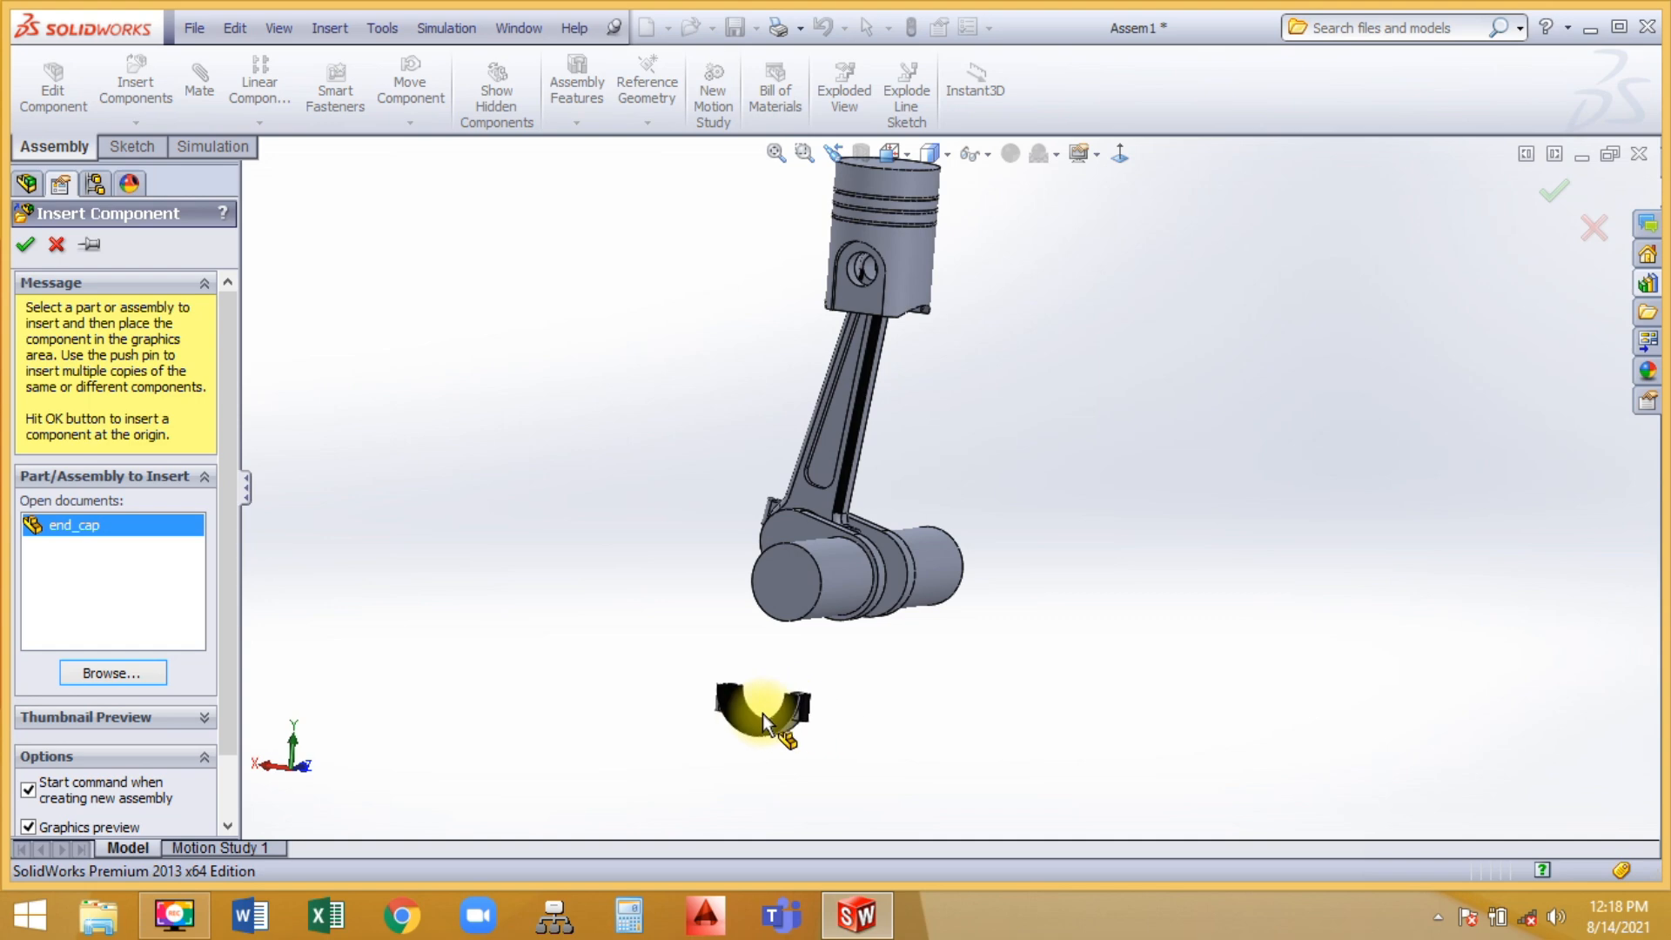
pyautogui.click(763, 714)
pyautogui.moveTo(630, 513); pyautogui.dragTo(970, 725, button='middle')
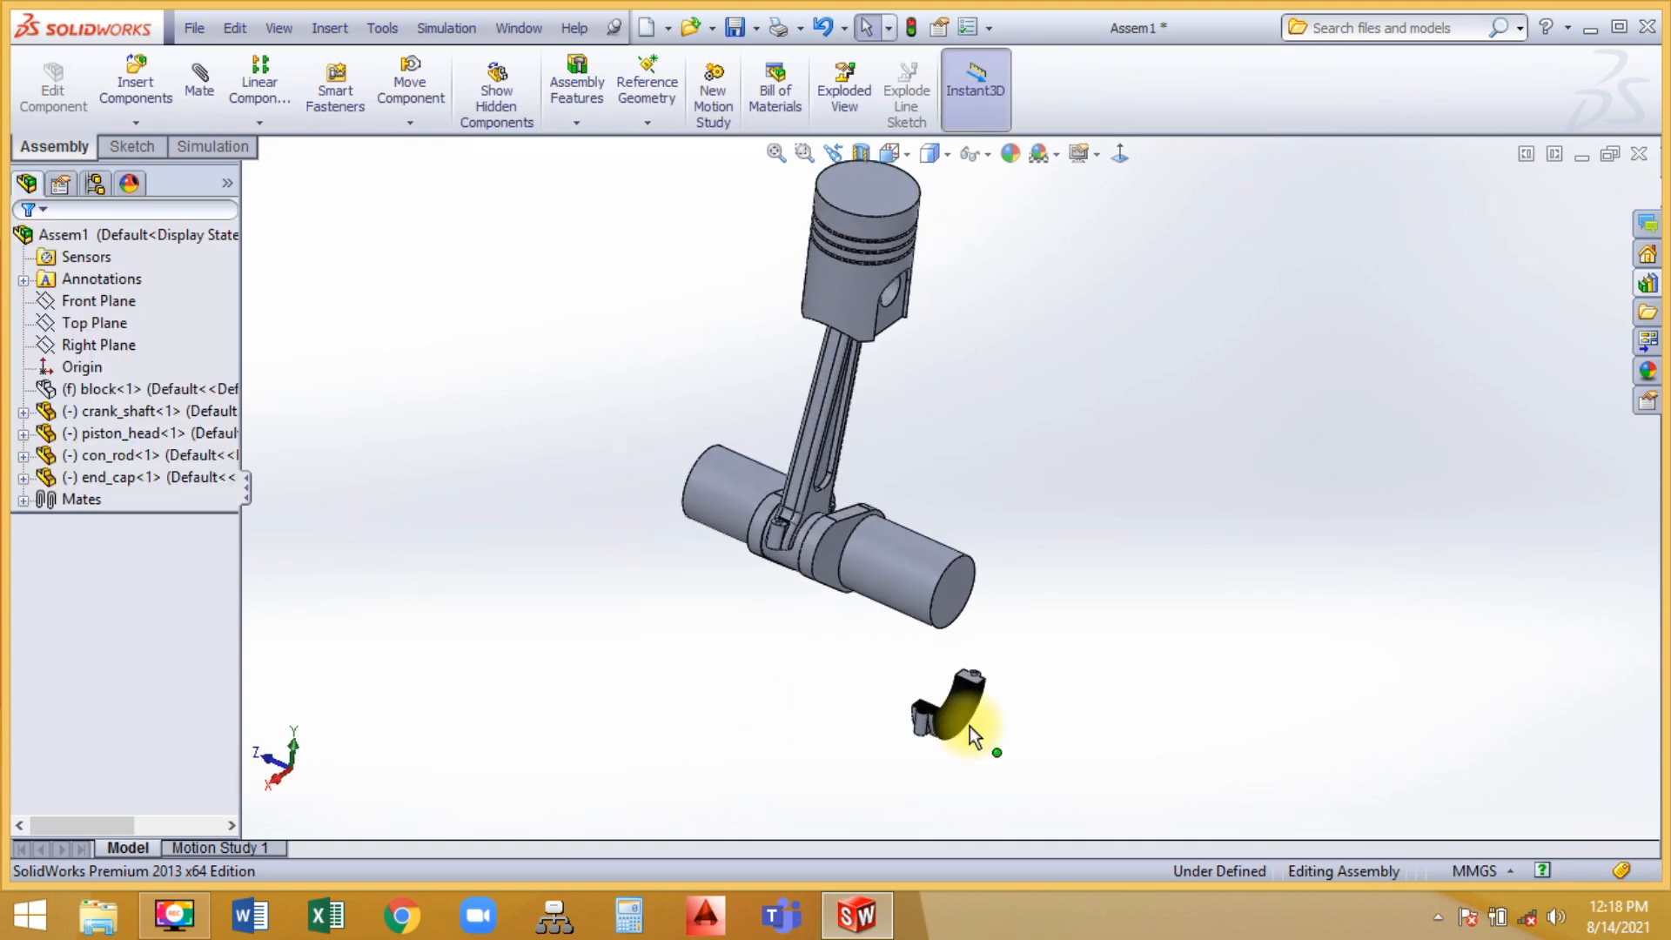
pyautogui.moveTo(959, 708); pyautogui.dragTo(736, 709)
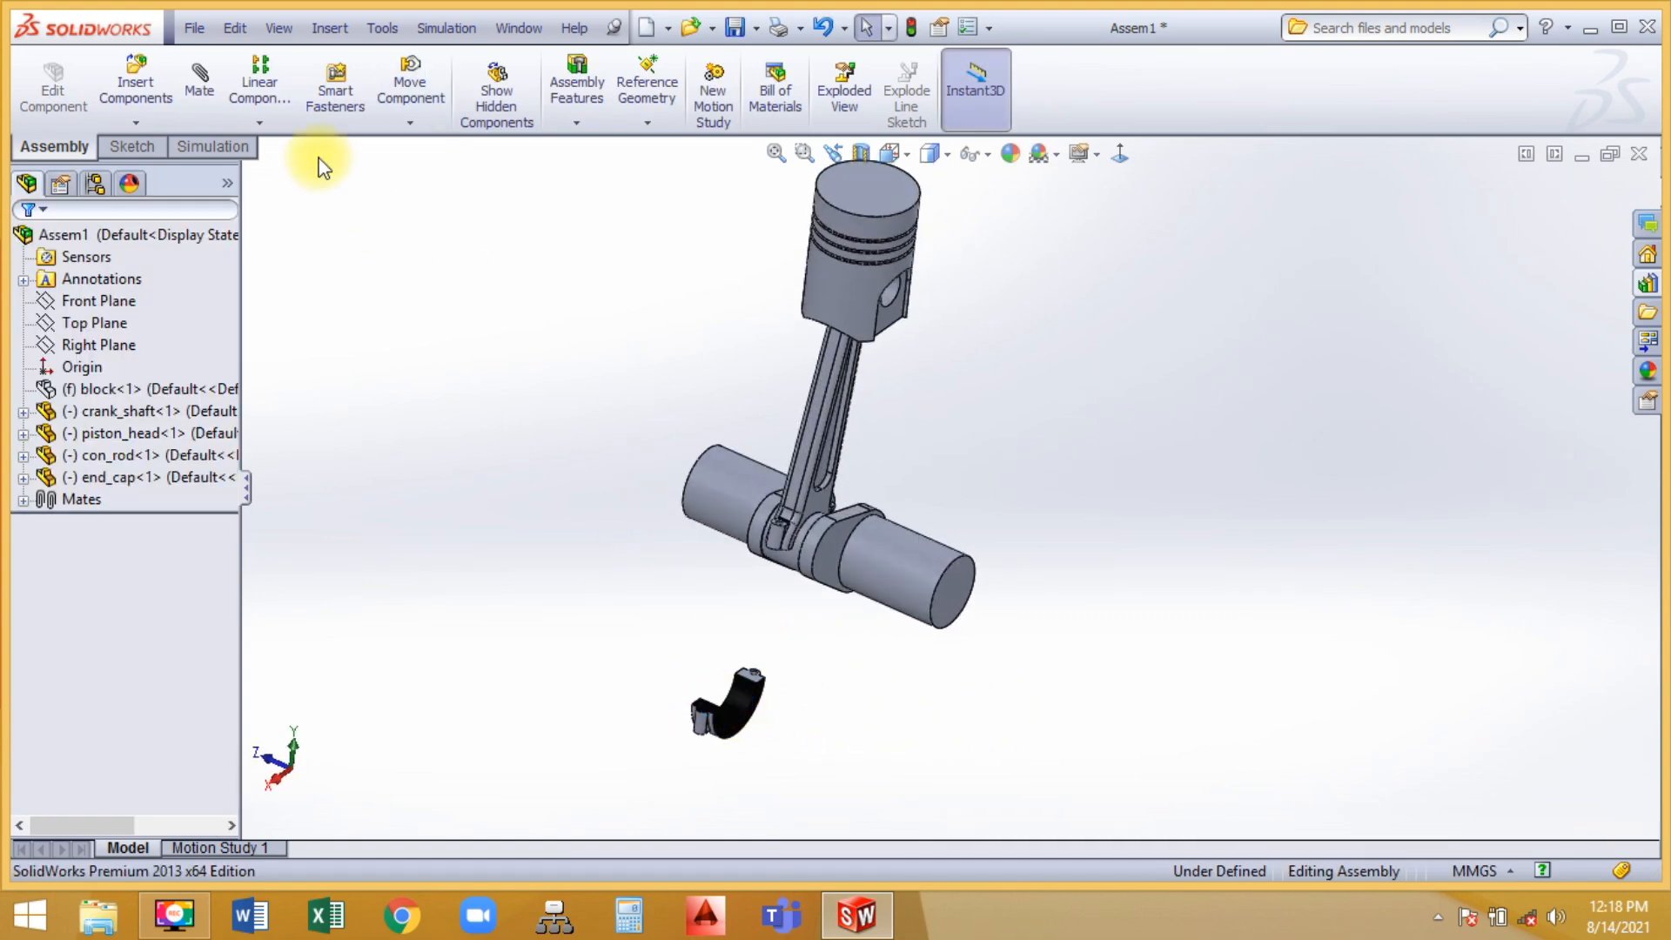
# Add a concentric mate between a bolt hole in the connecting rod's big end and the matching bolt hole in the end cap
pyautogui.click(199, 80)
pyautogui.scroll(-5, 758, 570)
pyautogui.scroll(-5, 914, 427)
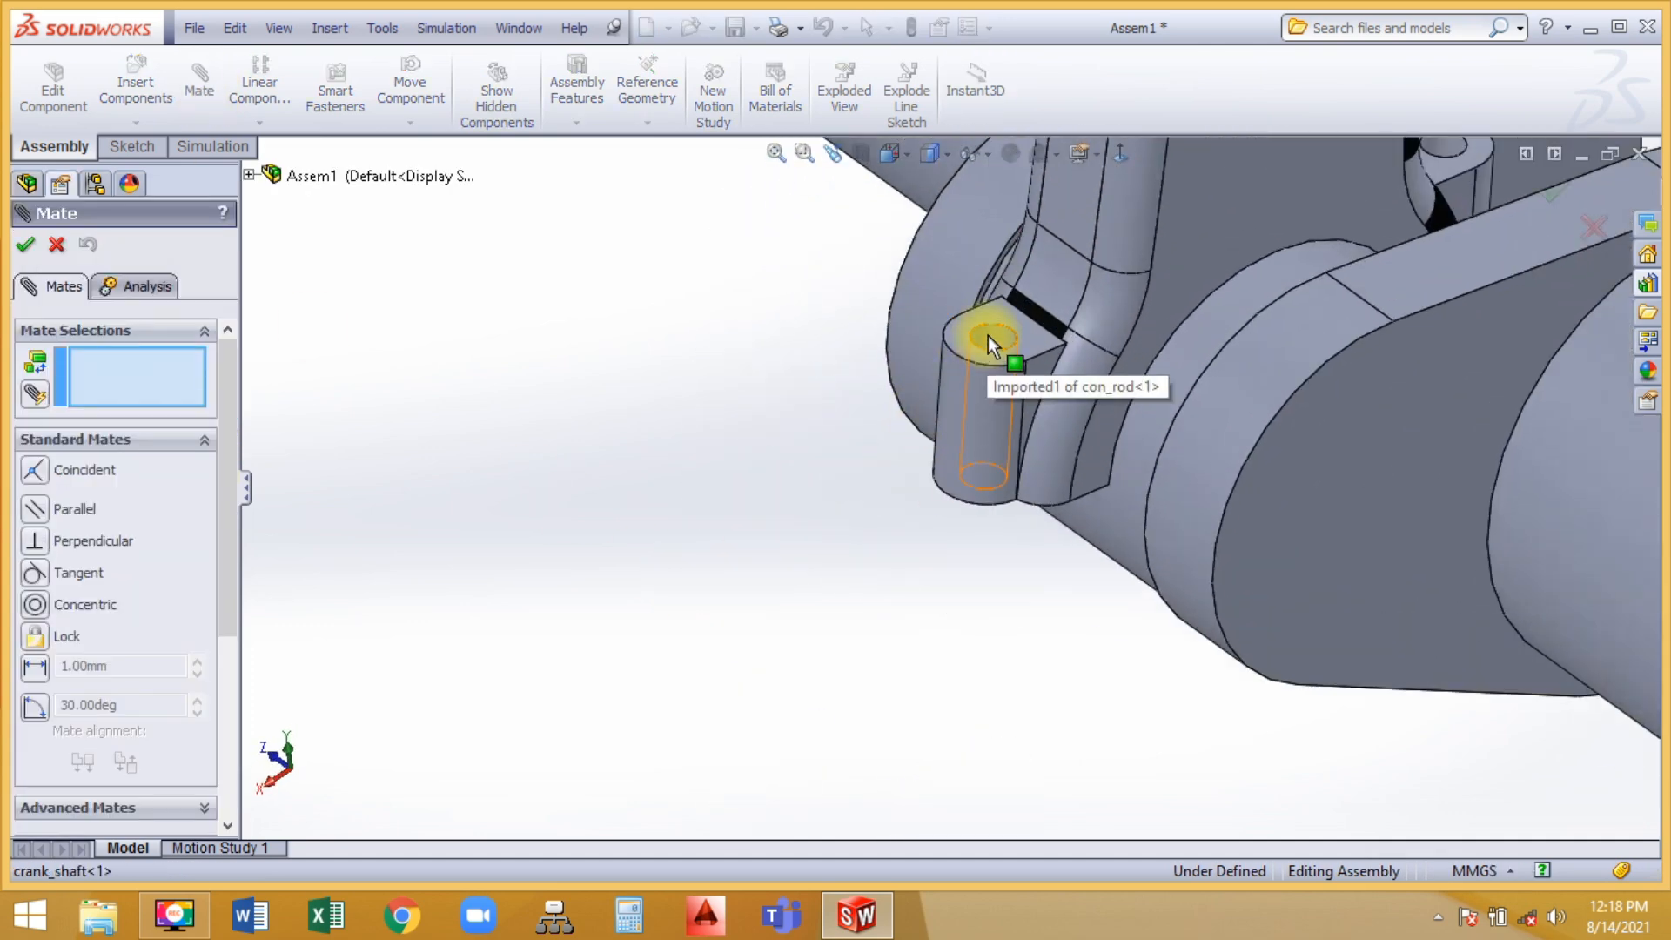
pyautogui.click(989, 336)
pyautogui.scroll(4, 873, 556)
pyautogui.scroll(2, 916, 812)
pyautogui.scroll(-6, 853, 733)
pyautogui.scroll(-3, 970, 592)
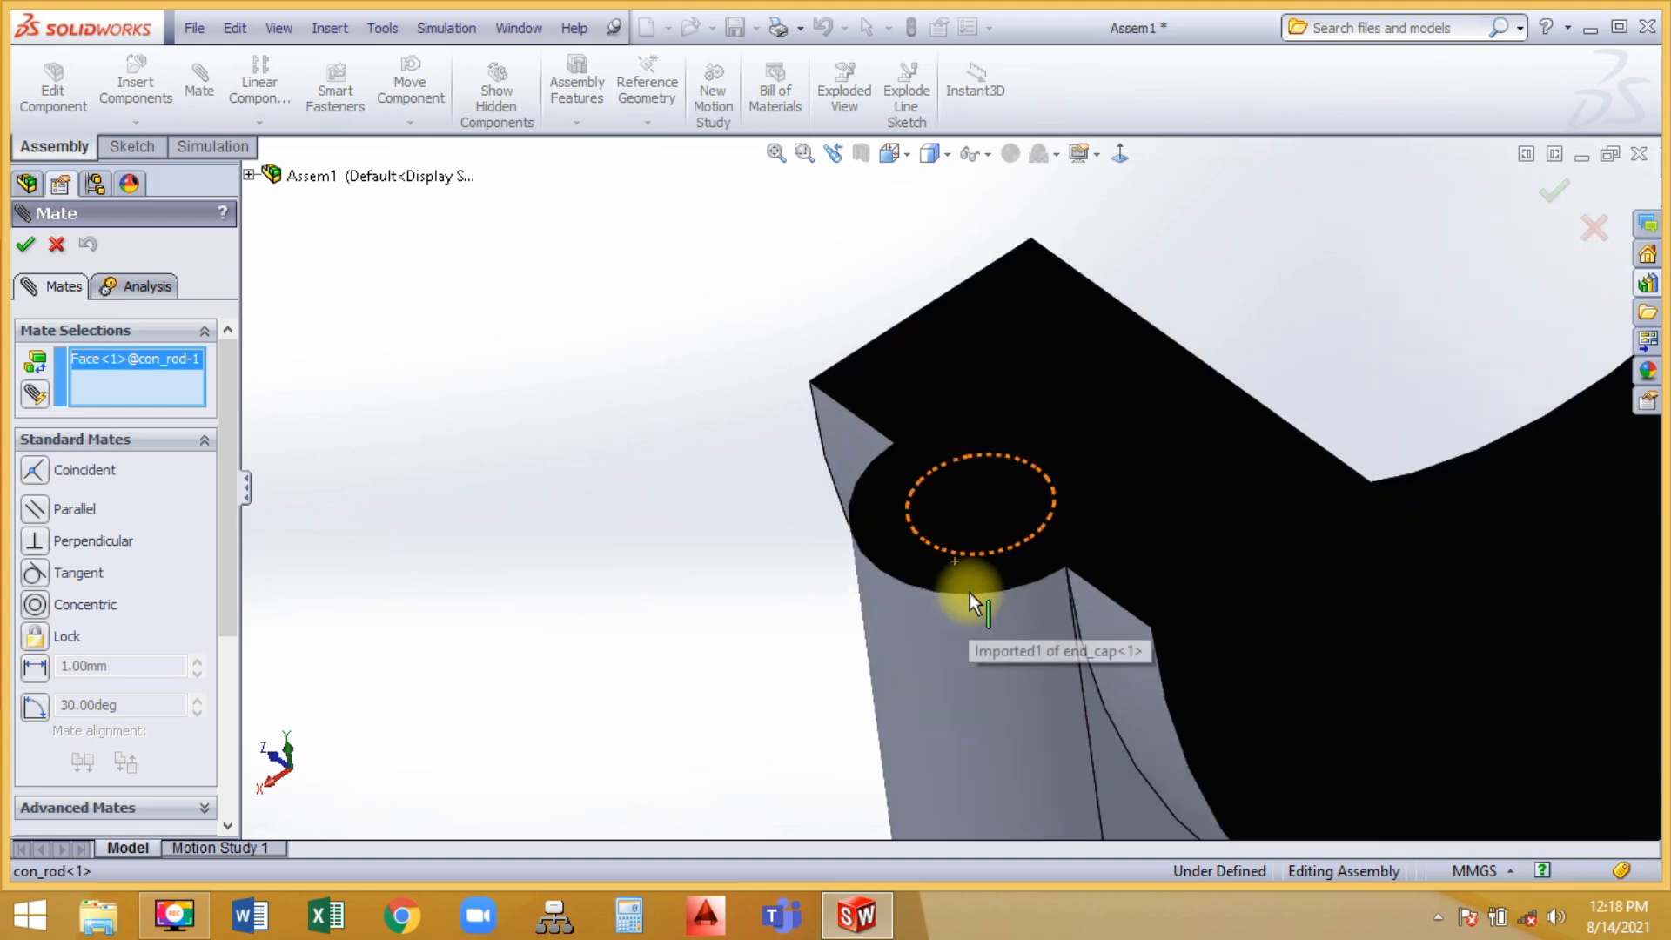
pyautogui.click(988, 512)
pyautogui.click(715, 630)
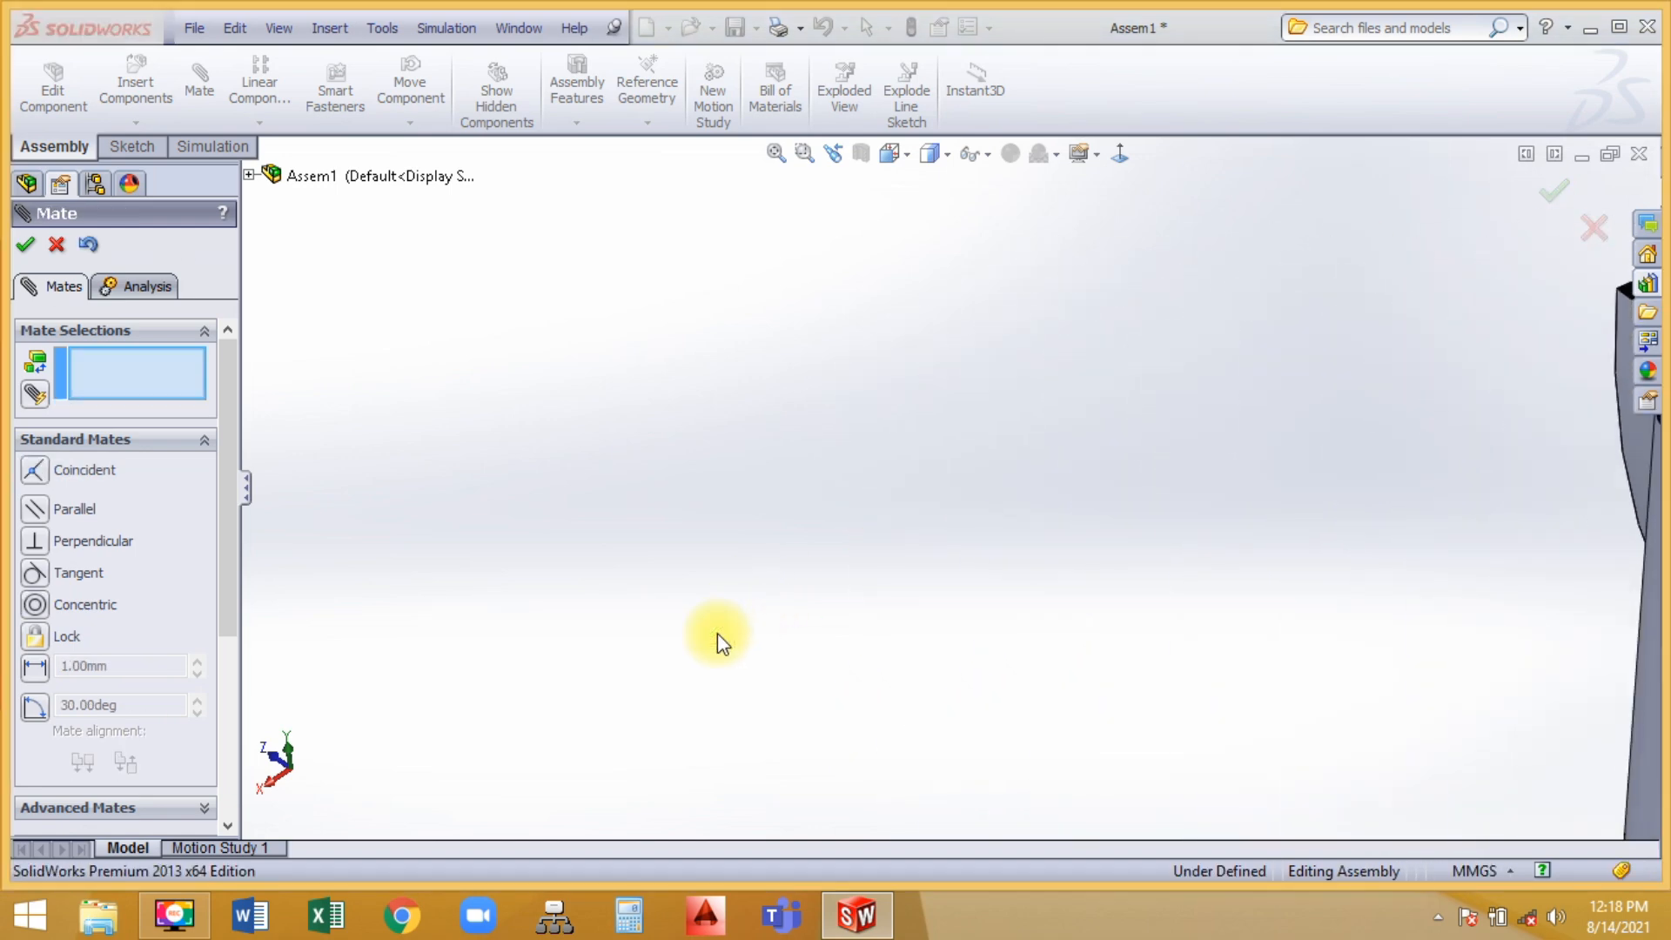
# Add a coincident mate between the end cap's flat joint face and the underside of the connecting rod's big end
pyautogui.scroll(4, 728, 651)
pyautogui.scroll(-3, 1063, 470)
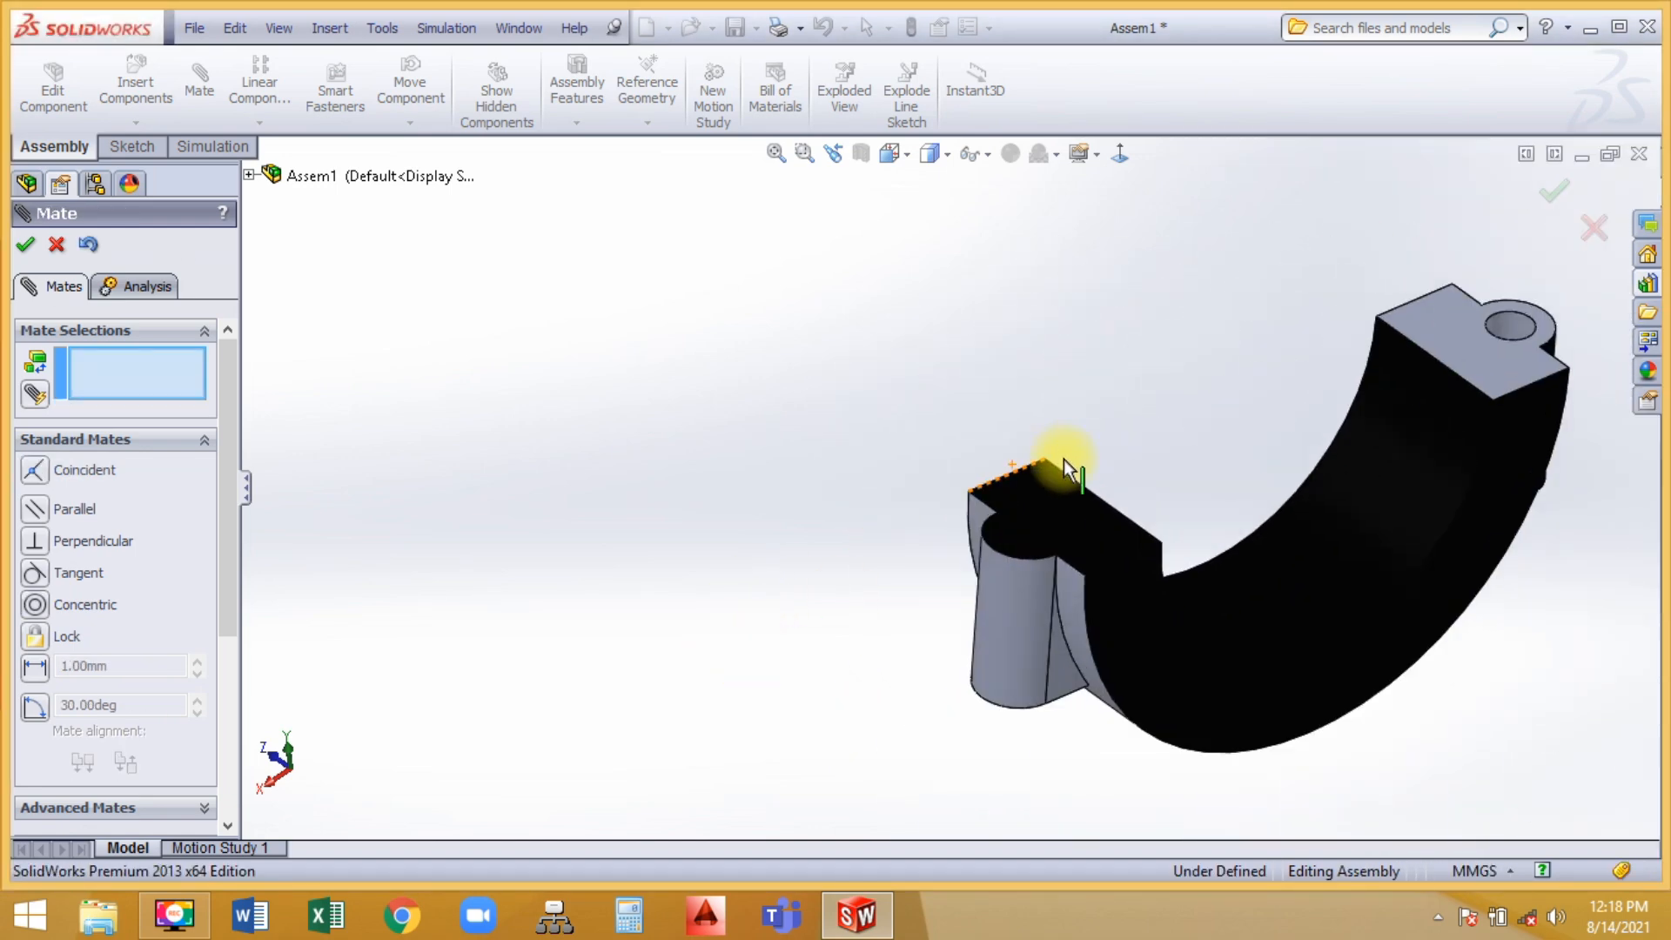
pyautogui.click(1062, 504)
pyautogui.scroll(5, 1042, 526)
pyautogui.scroll(-4, 958, 260)
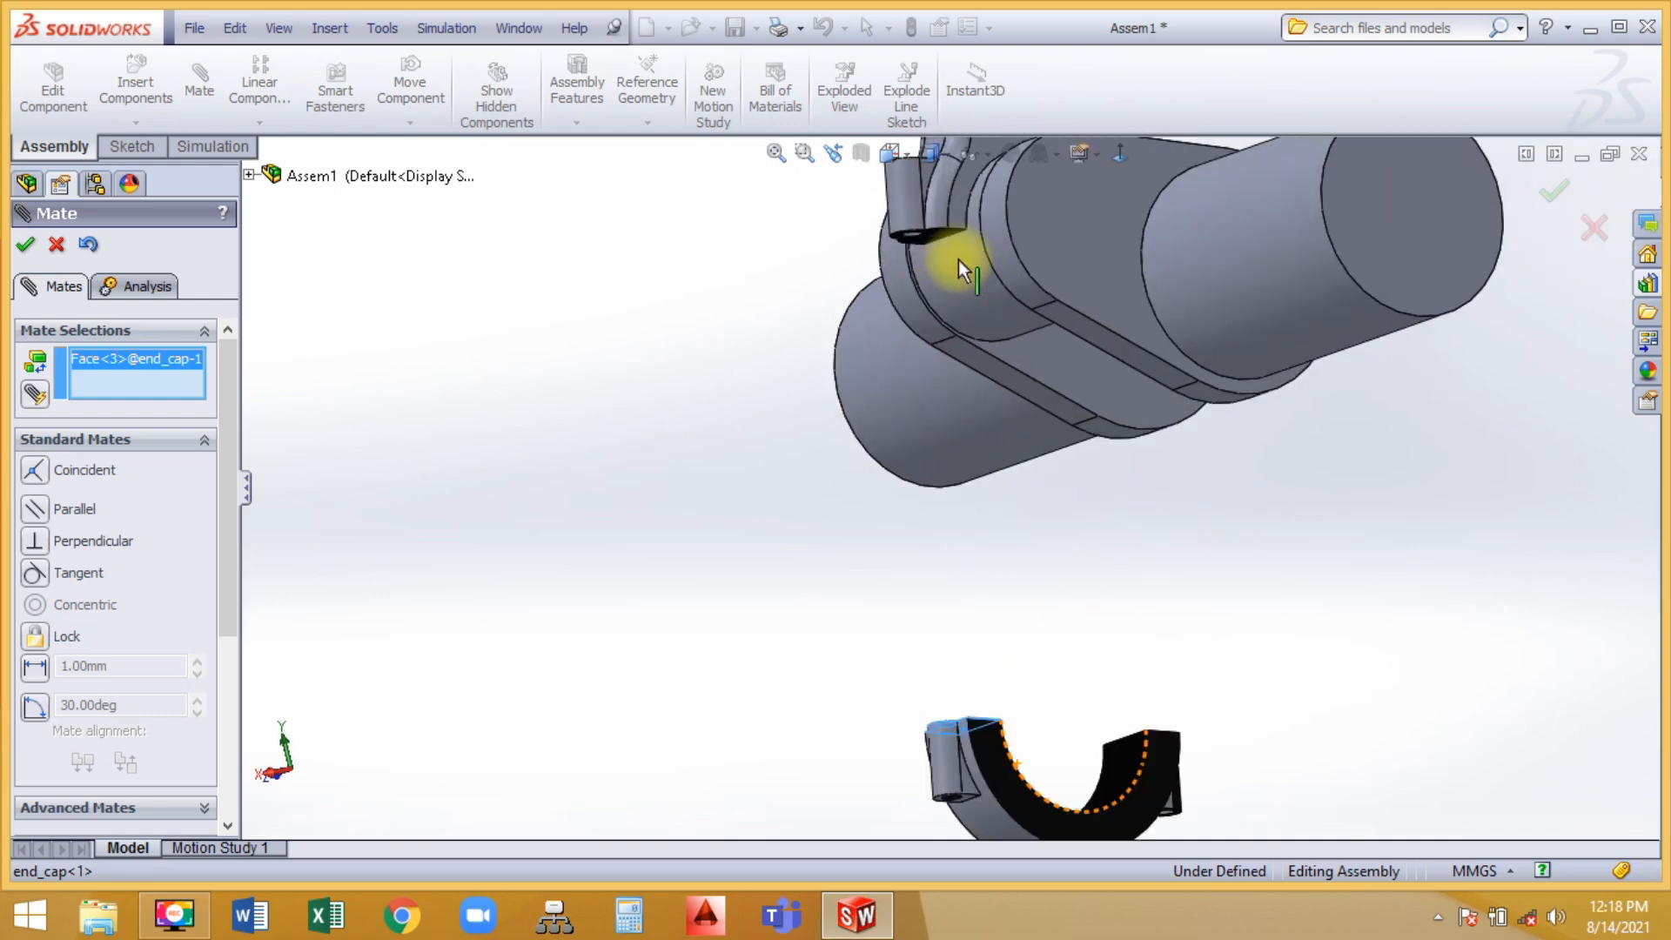
pyautogui.click(931, 231)
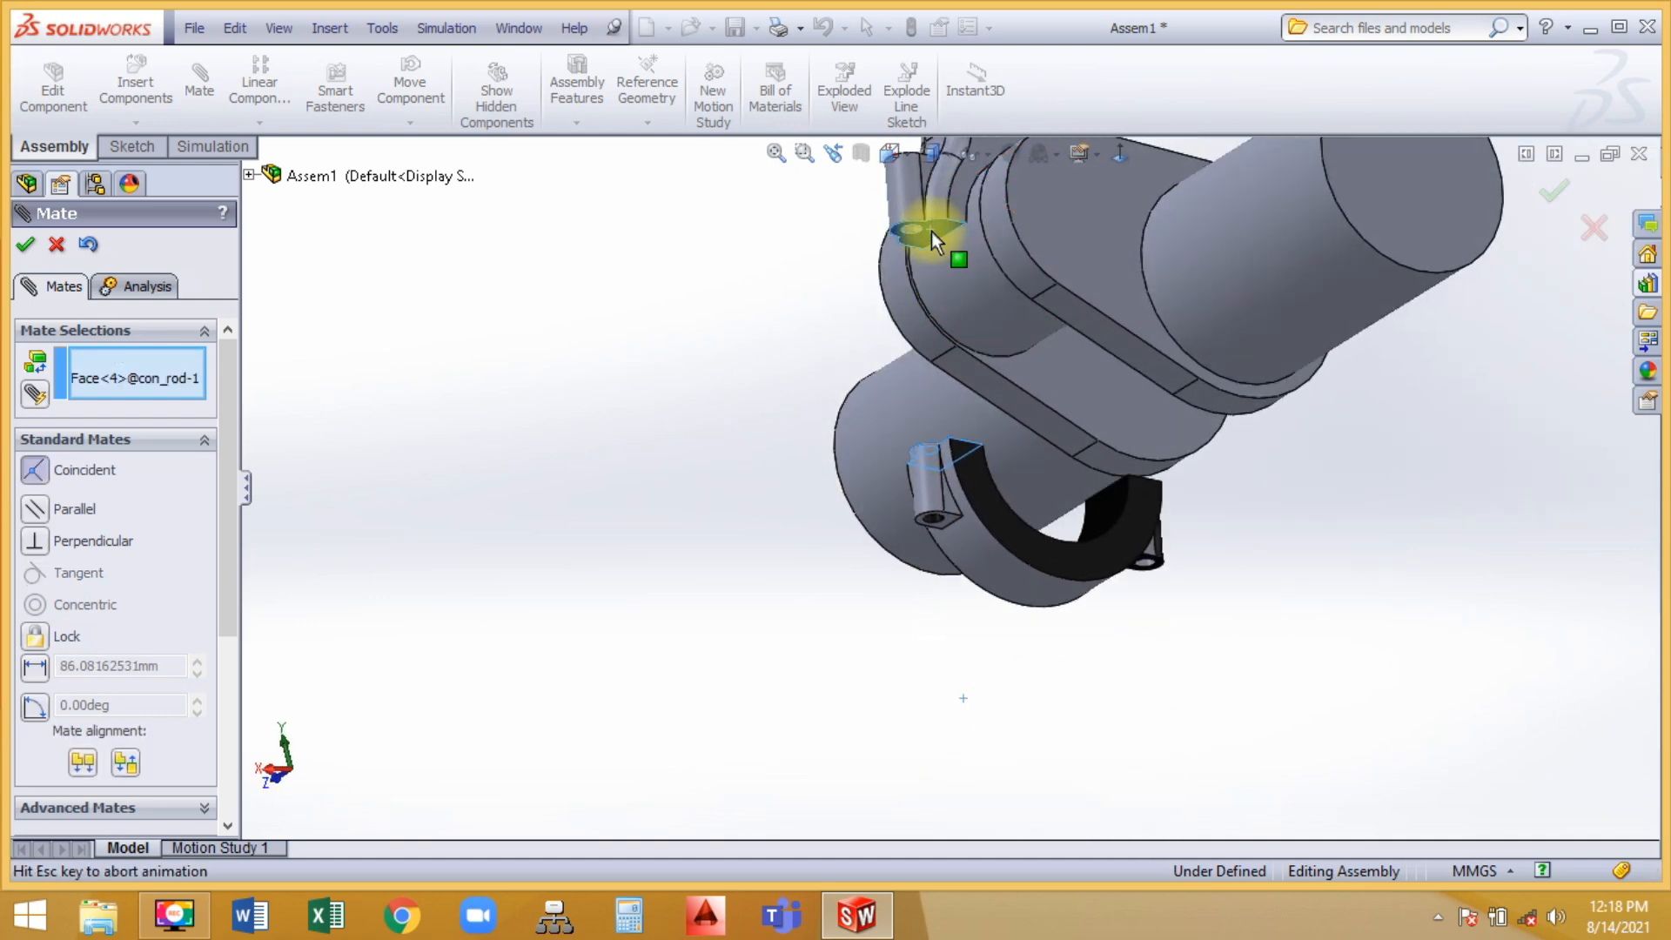
pyautogui.click(1200, 187)
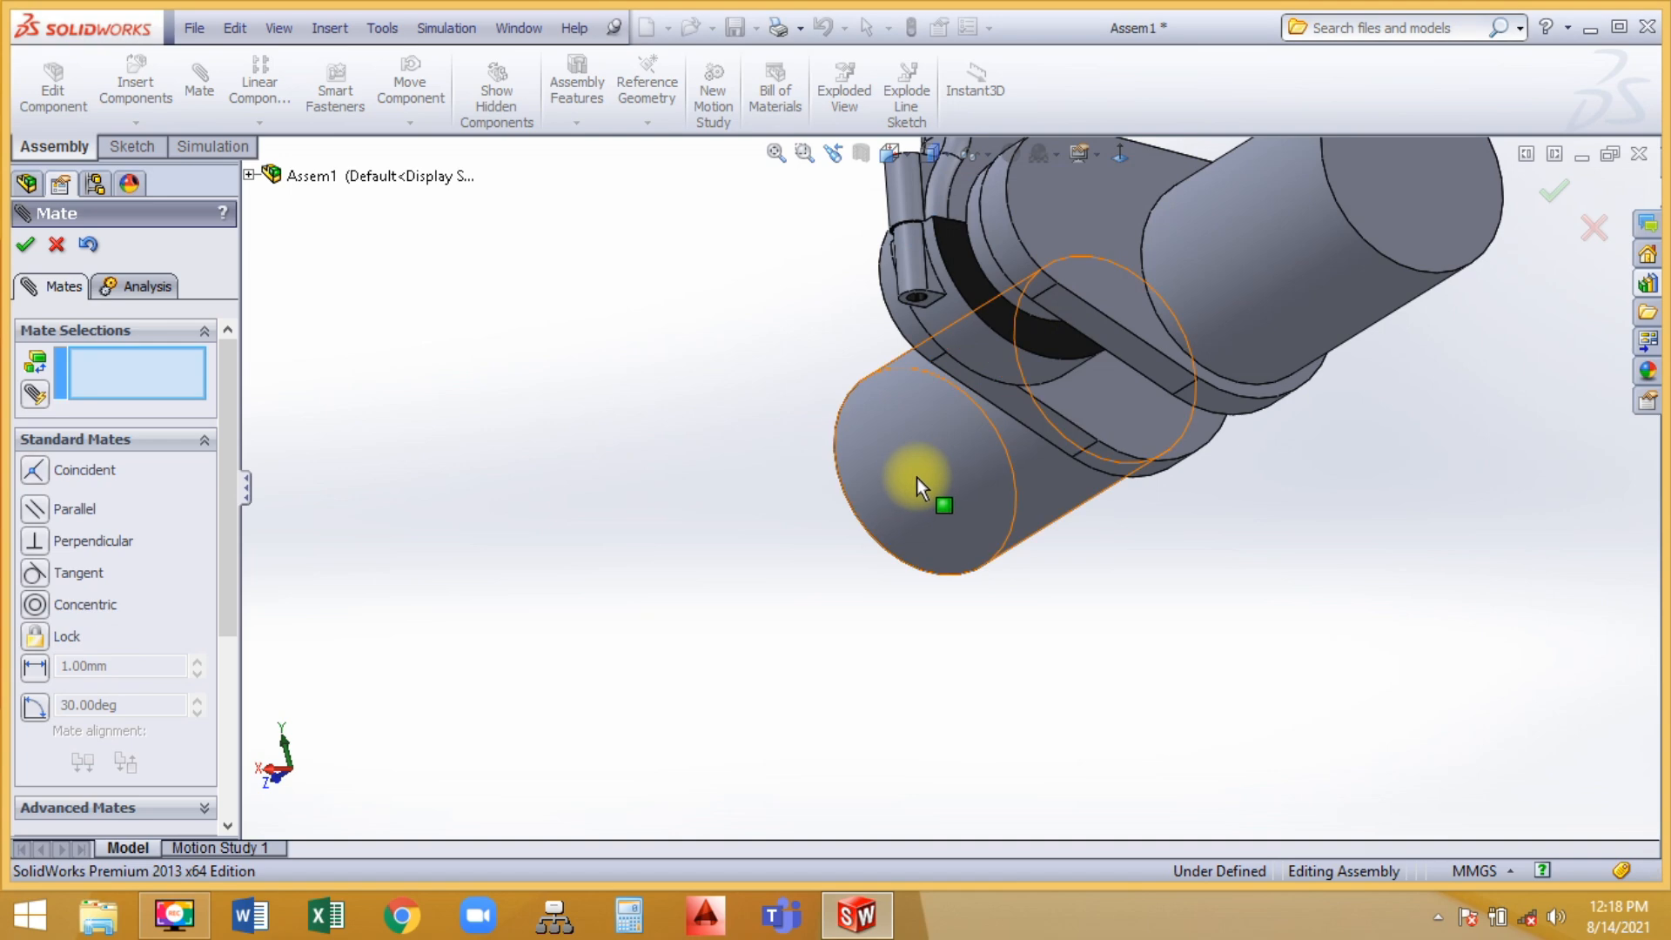
# Swing the end cap around its mated bolt hole to check its remaining freedom on the opposite side
pyautogui.scroll(-5, 948, 307)
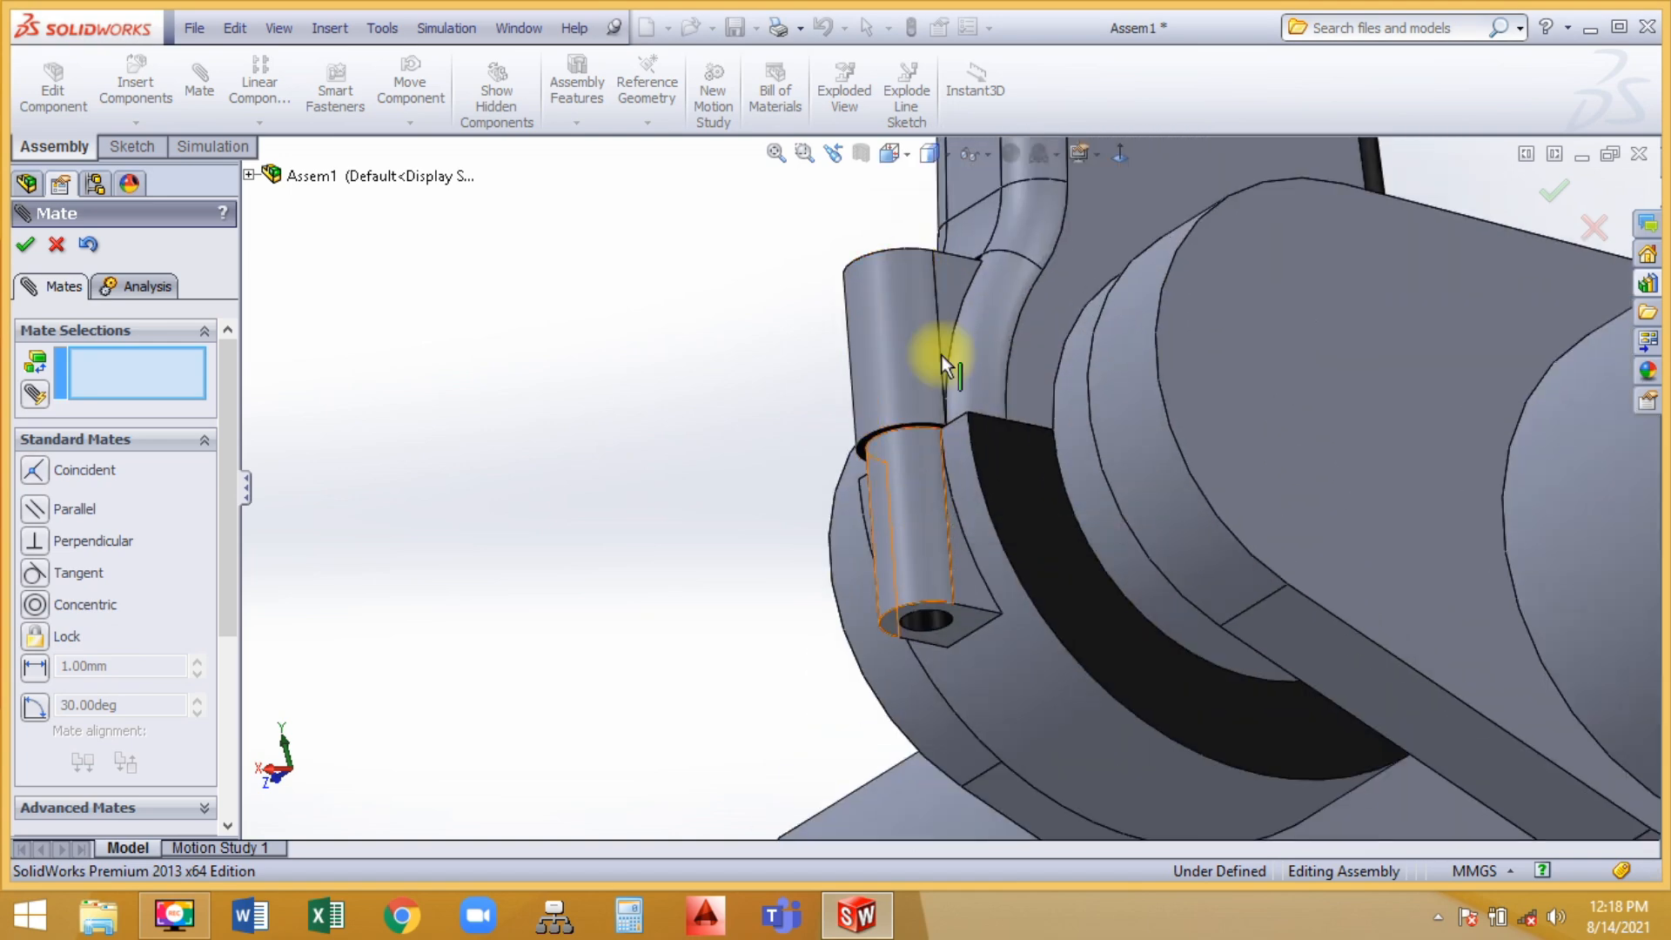
pyautogui.moveTo(1288, 358); pyautogui.dragTo(1052, 473, button='middle')
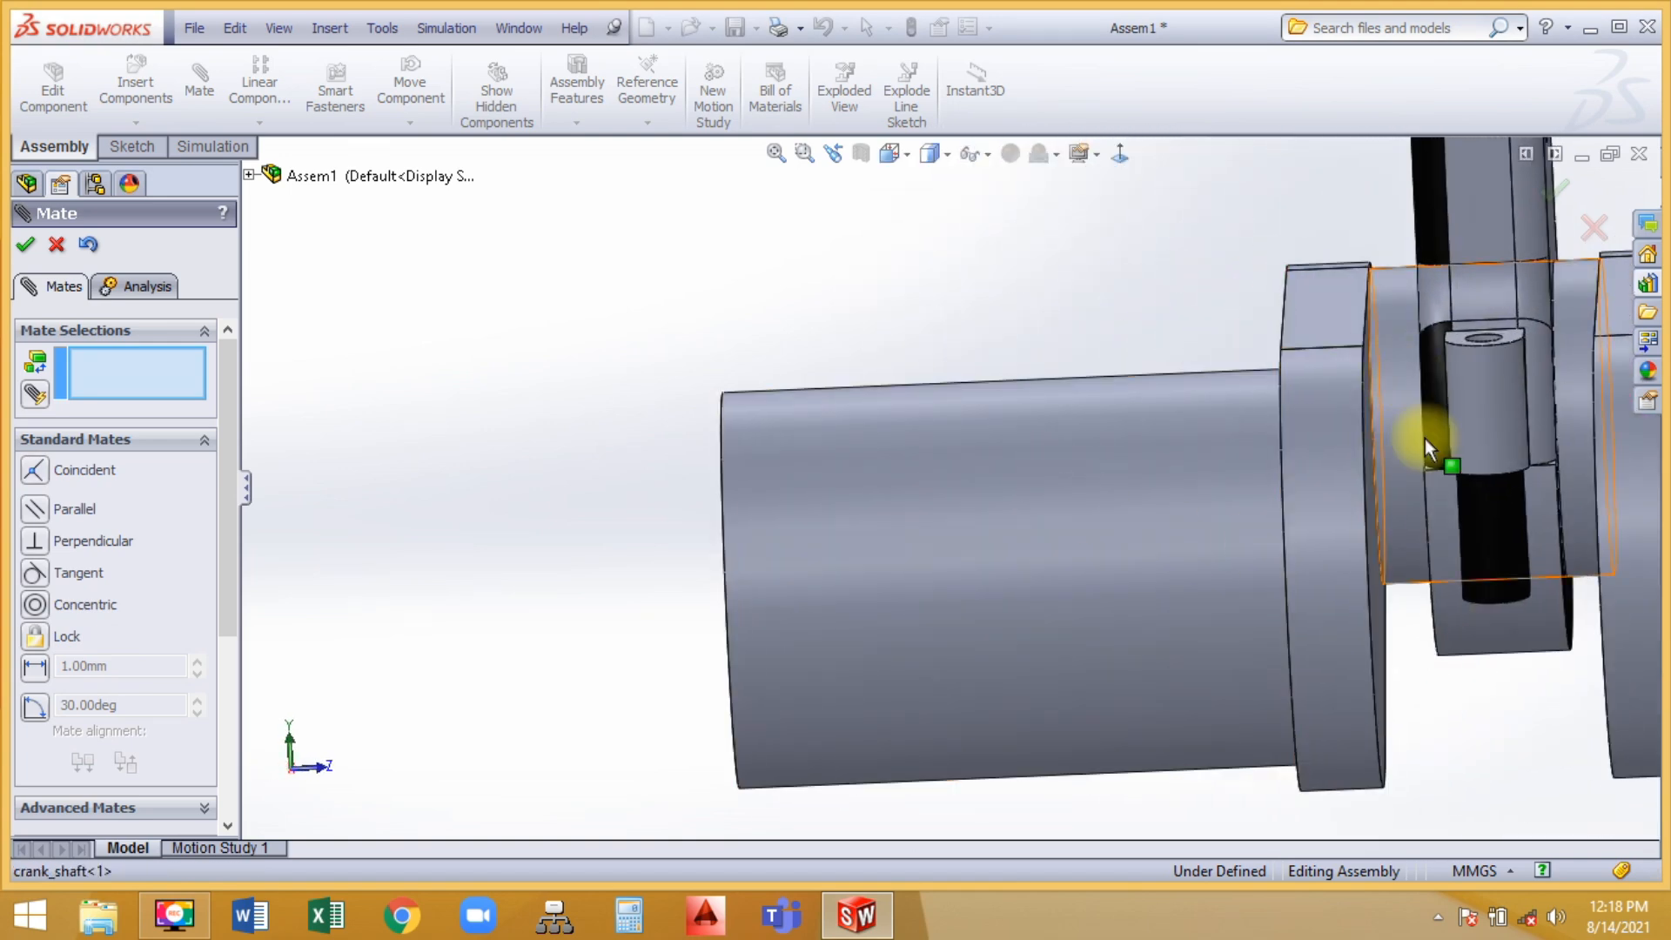
pyautogui.scroll(4, 1025, 383)
pyautogui.scroll(-3, 1427, 419)
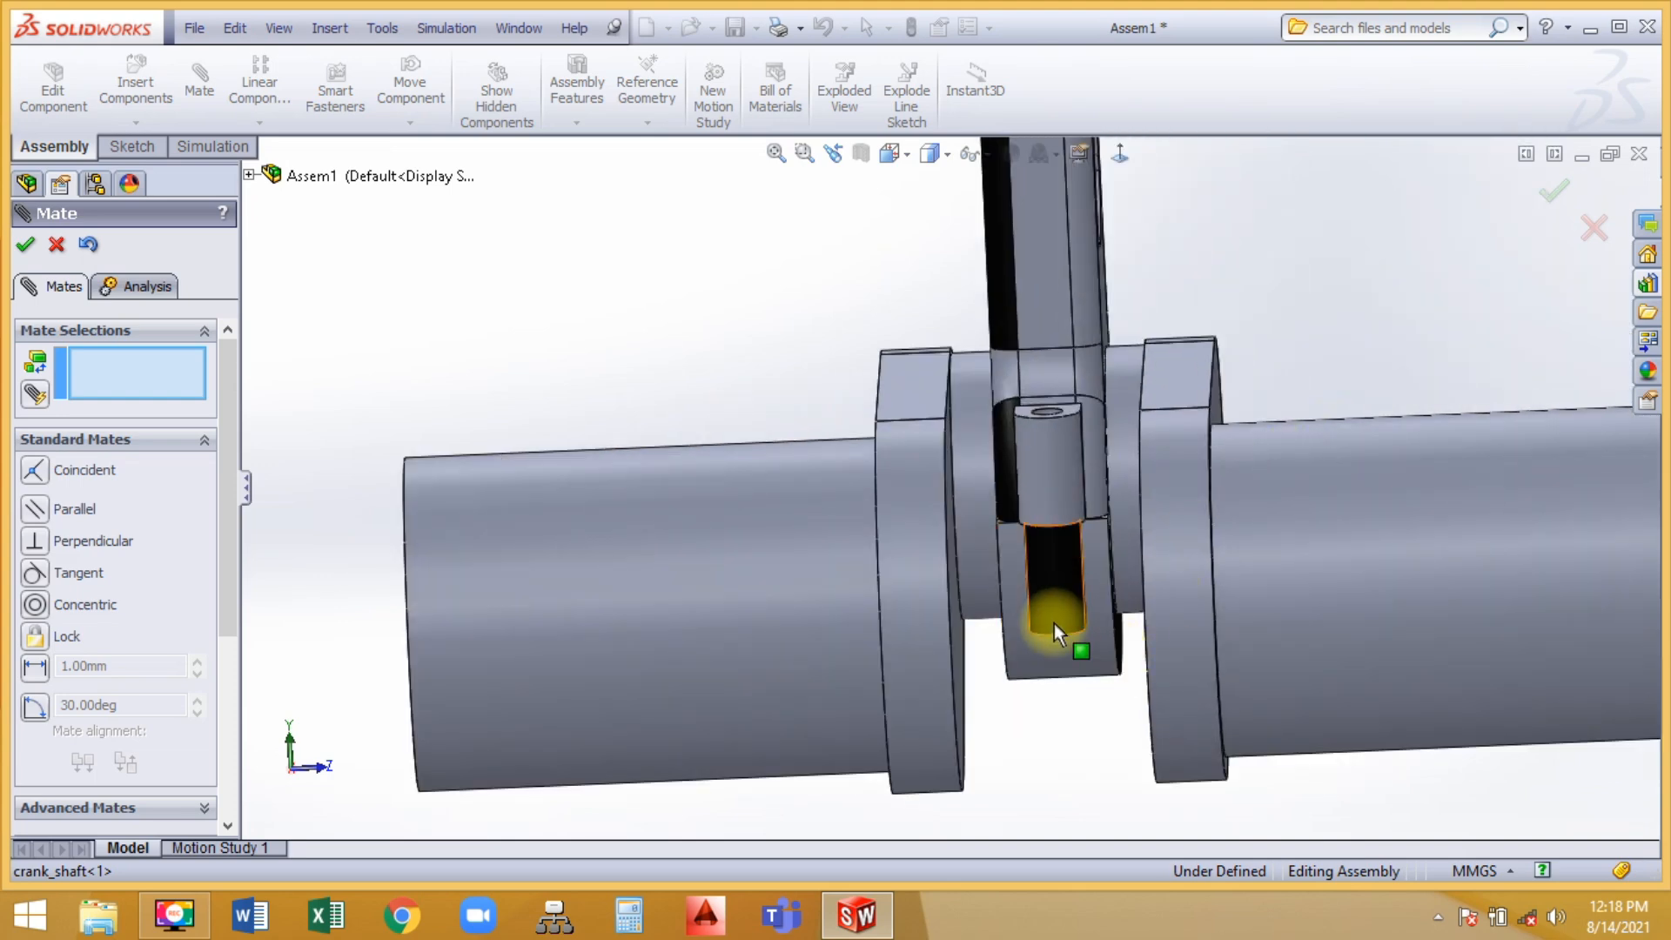
pyautogui.moveTo(1053, 623); pyautogui.dragTo(989, 623)
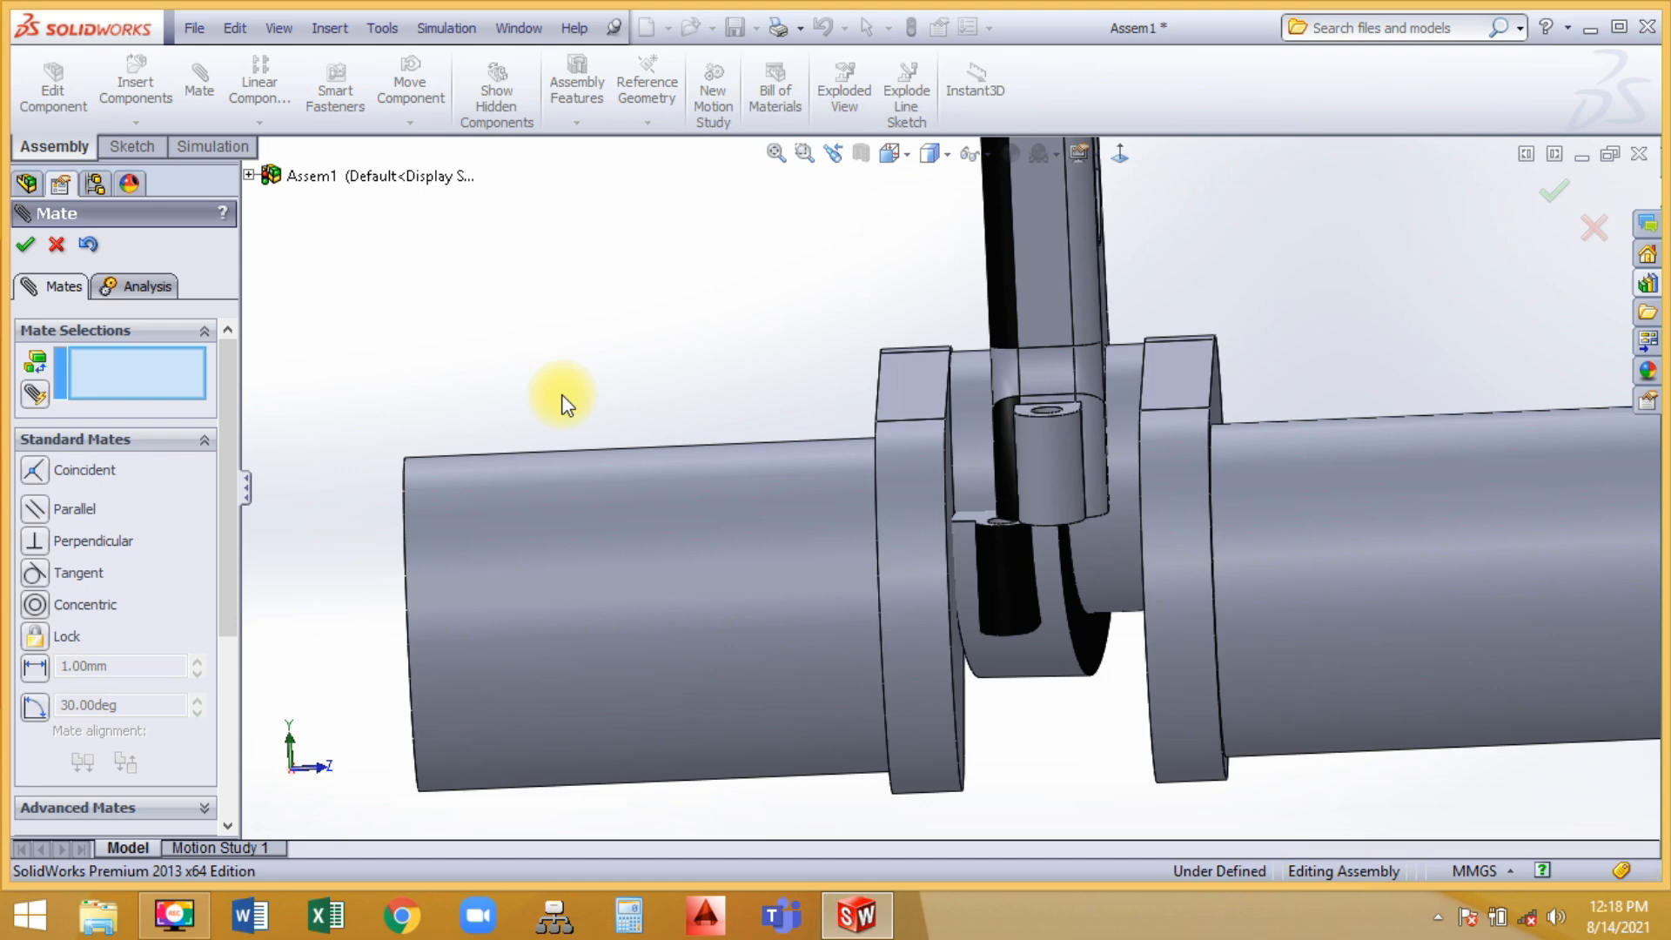
# Add a concentric mate between the second bolt holes of the connecting rod and the end cap, and finish the mate command
pyautogui.scroll(-10, 1051, 487)
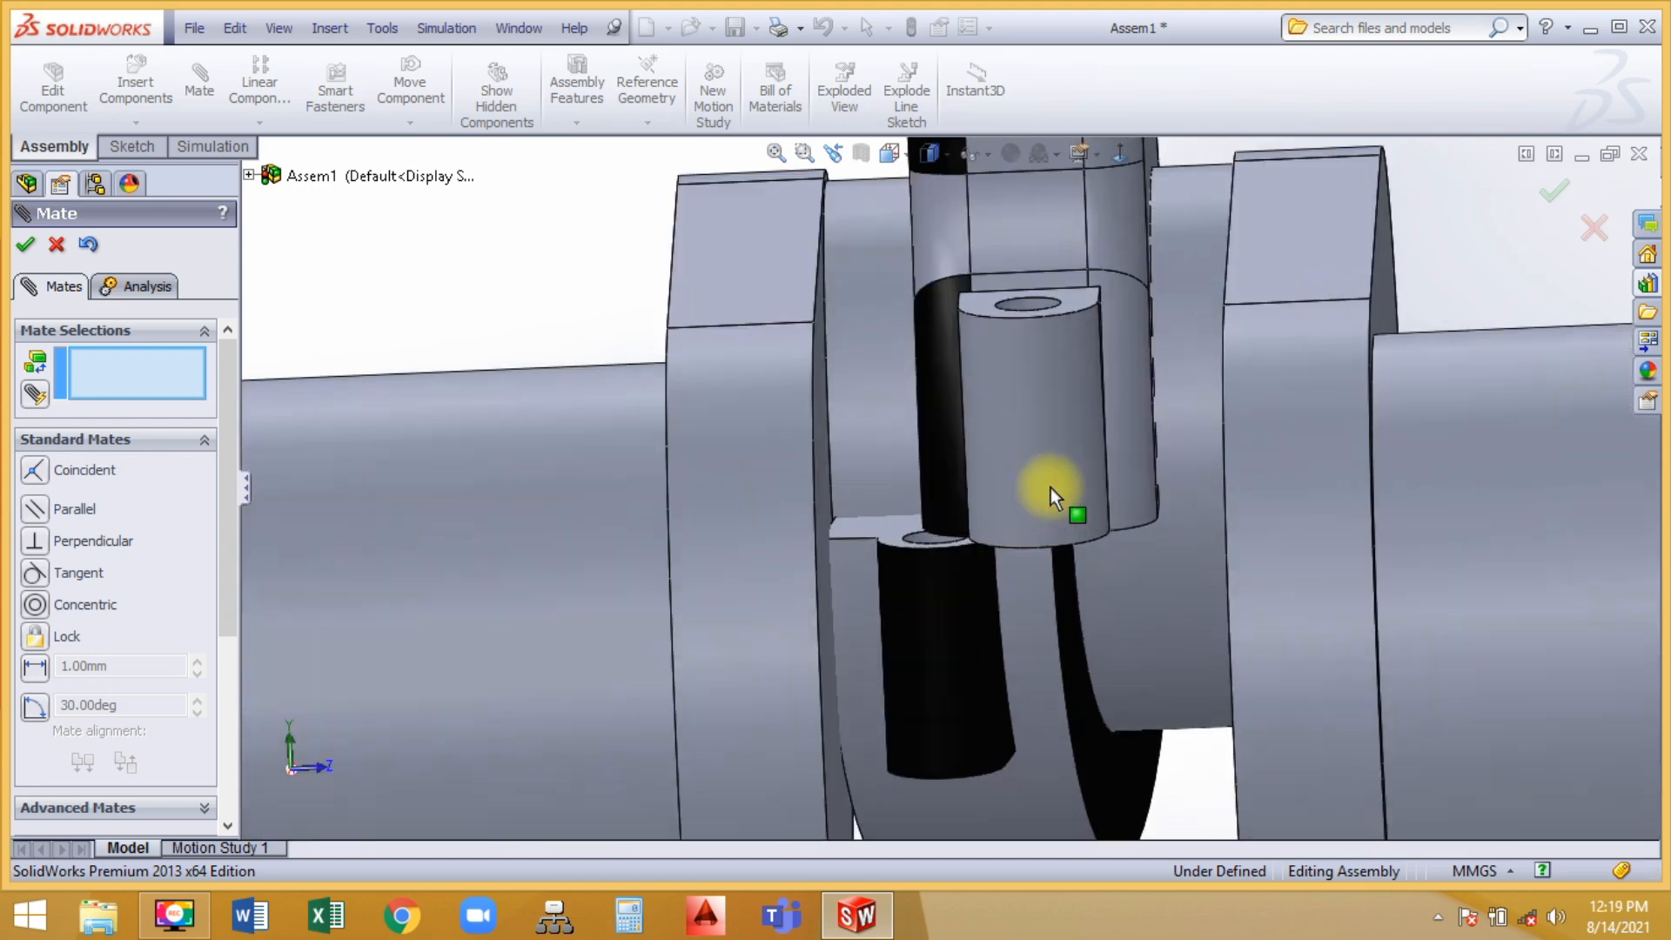
pyautogui.click(1011, 222)
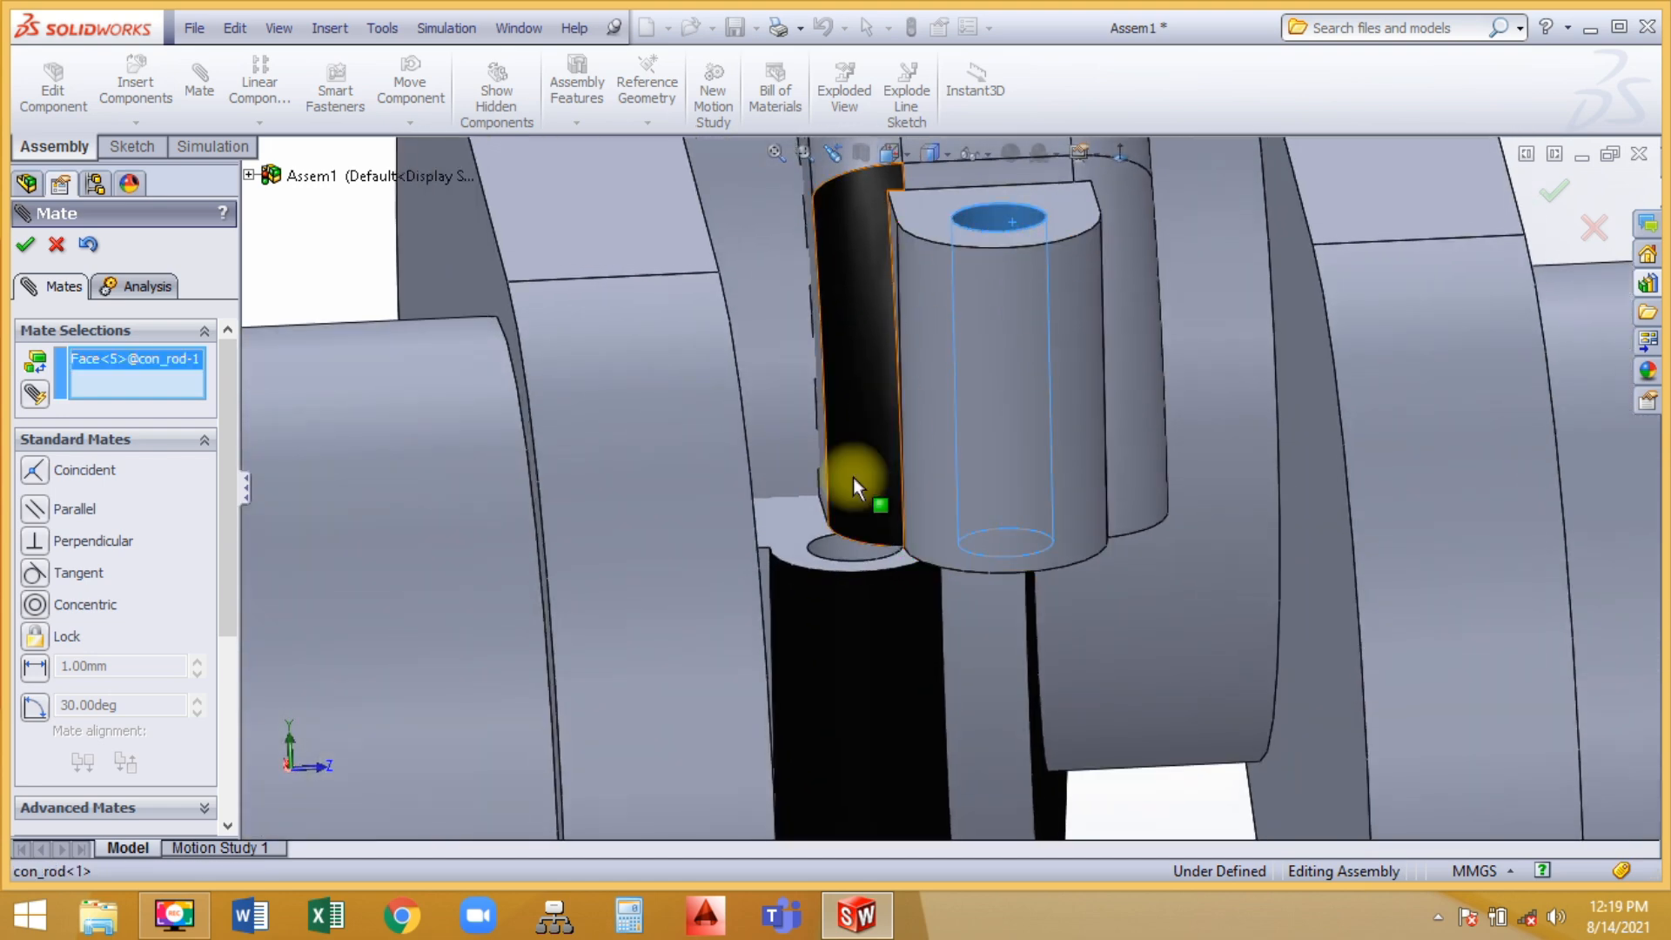
pyautogui.click(828, 554)
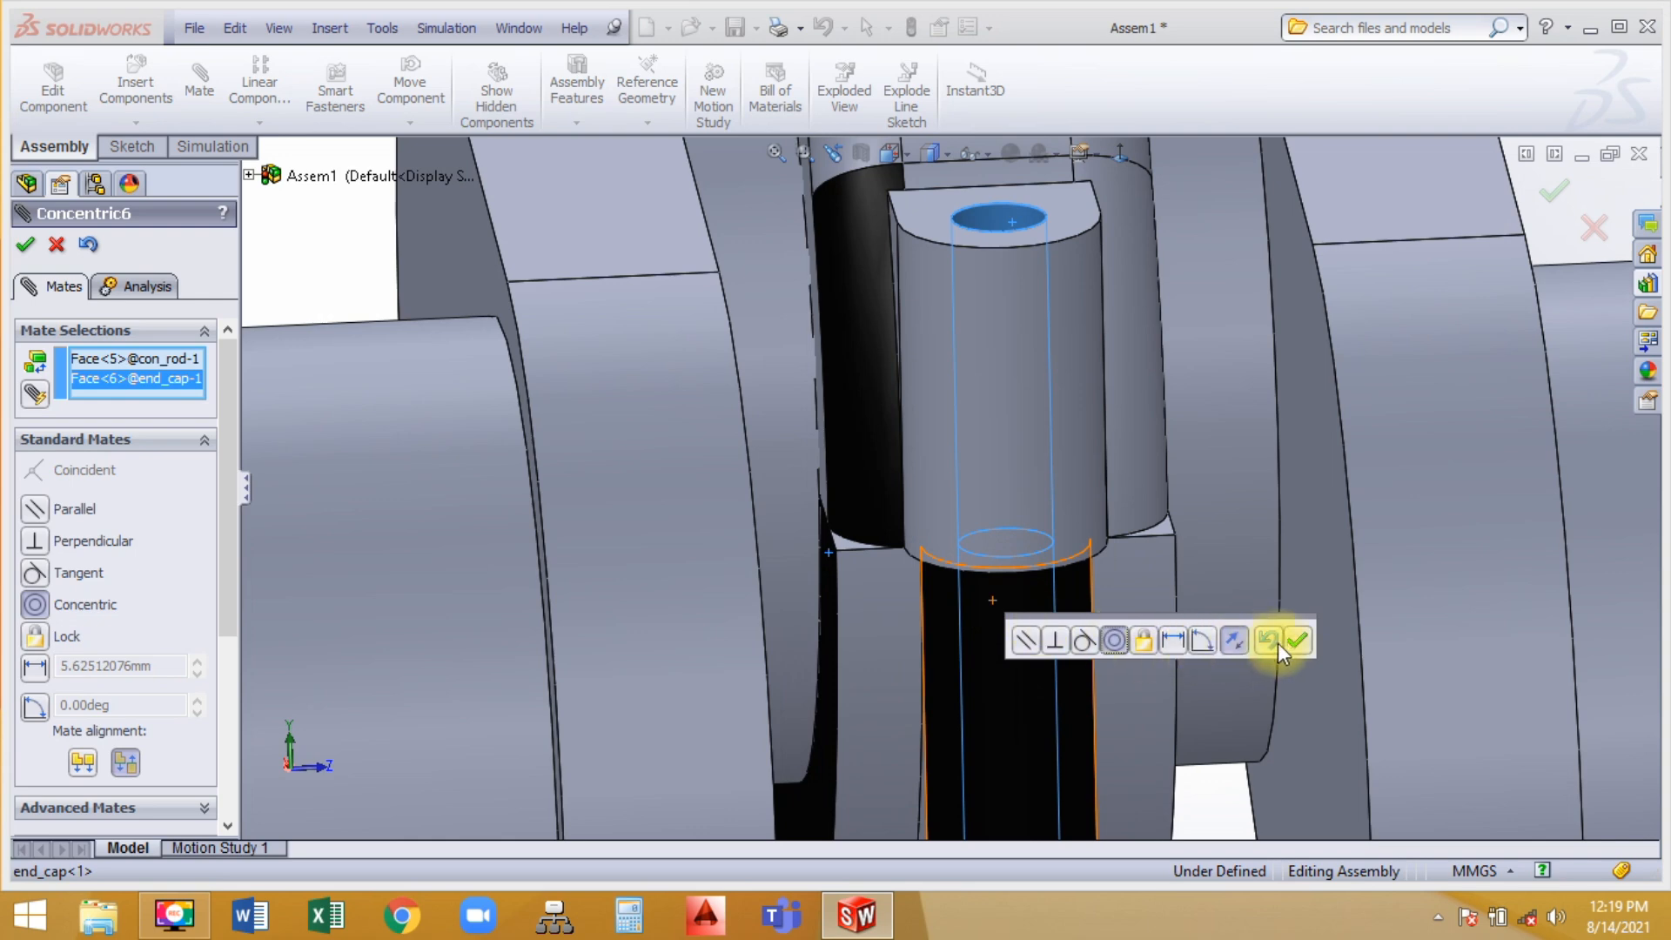
pyautogui.click(1297, 640)
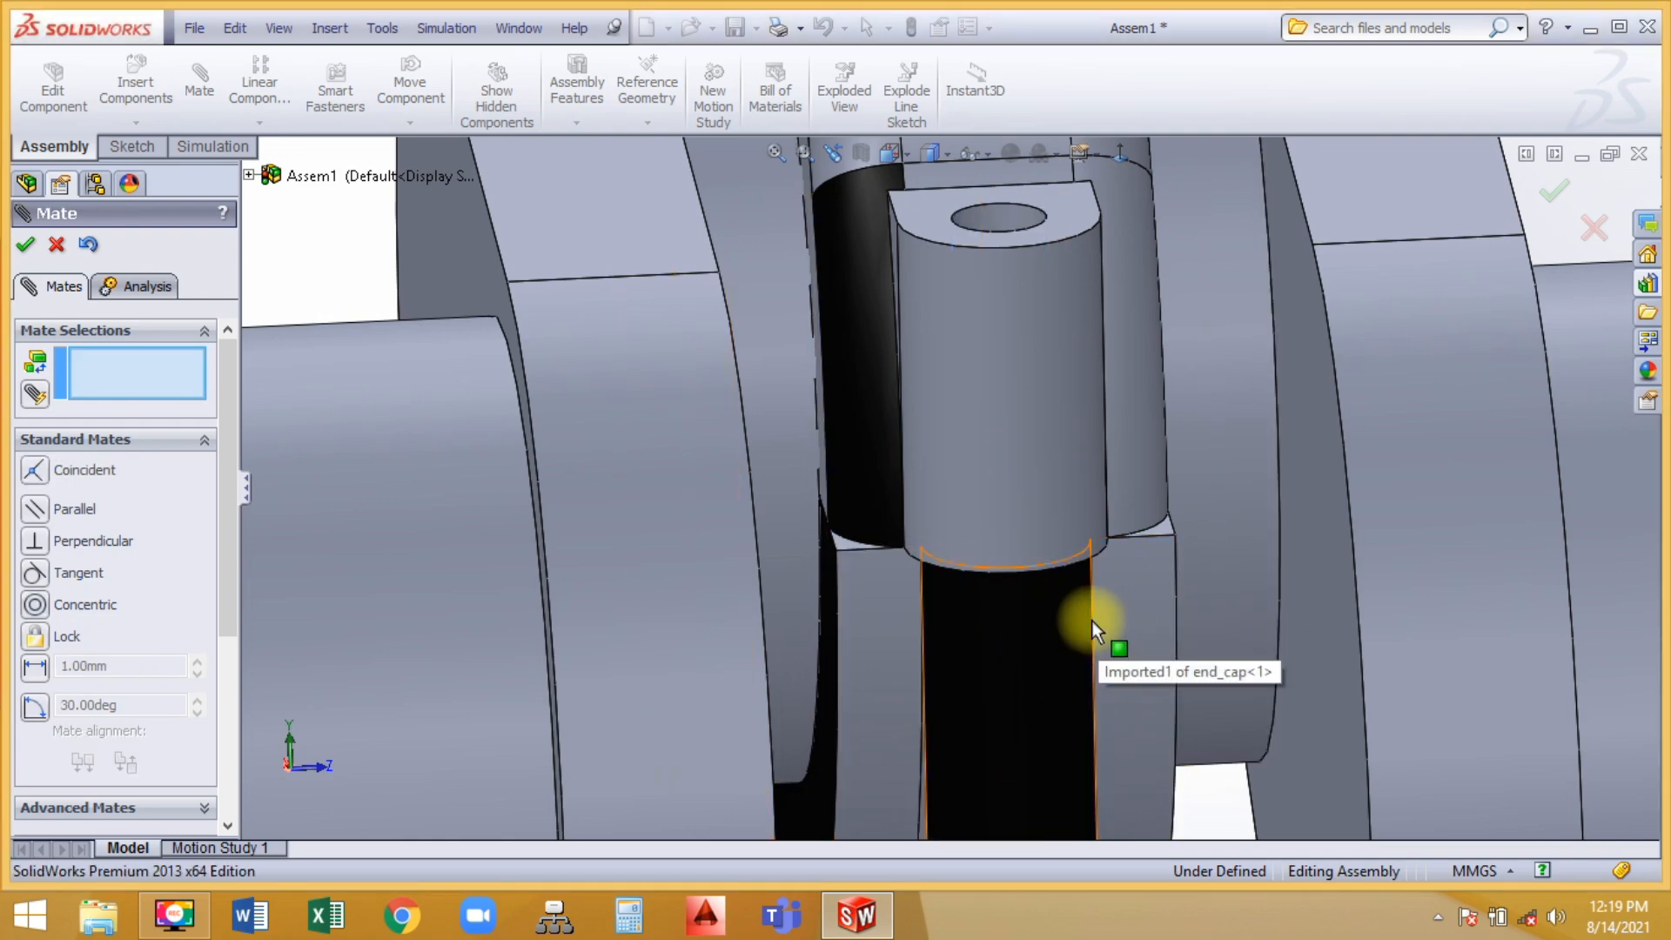
pyautogui.press('f')
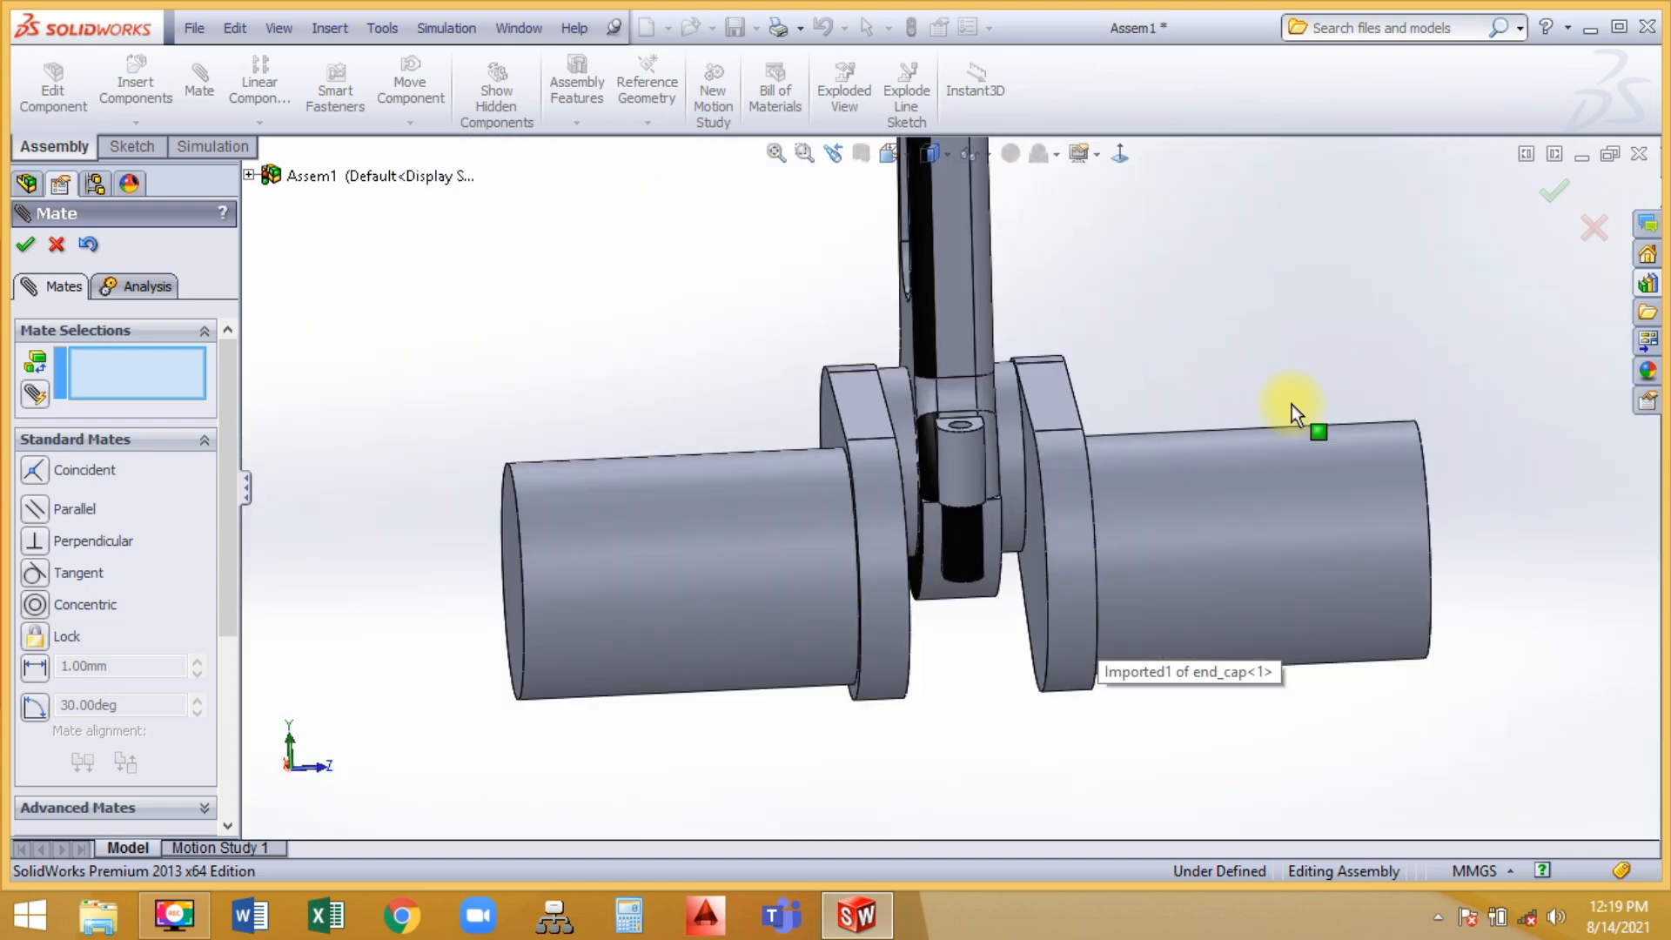
pyautogui.click(1552, 212)
# Rotate the crankshaft to test the mechanism with the end cap fitted, and inspect the linkage up close
pyautogui.moveTo(1035, 443); pyautogui.dragTo(903, 566, button='middle')
pyautogui.scroll(-1, 1026, 300)
pyautogui.moveTo(977, 601); pyautogui.dragTo(893, 470)
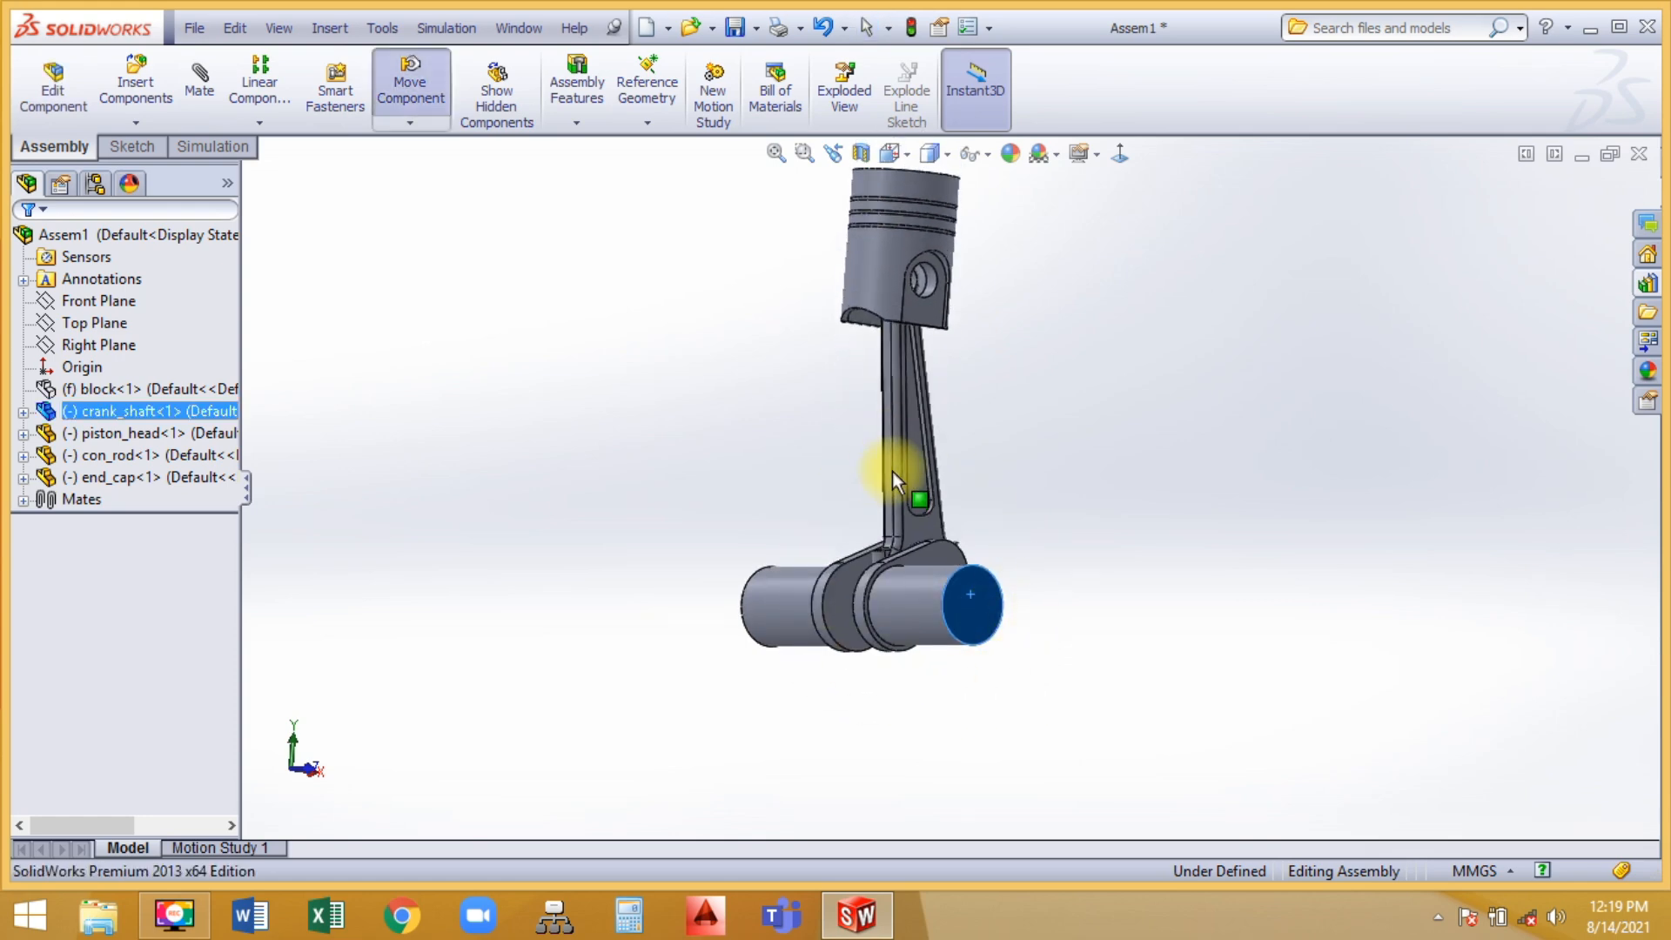
pyautogui.scroll(-3, 957, 361)
pyautogui.moveTo(1022, 347); pyautogui.dragTo(980, 369, button='middle')
pyautogui.click(980, 370)
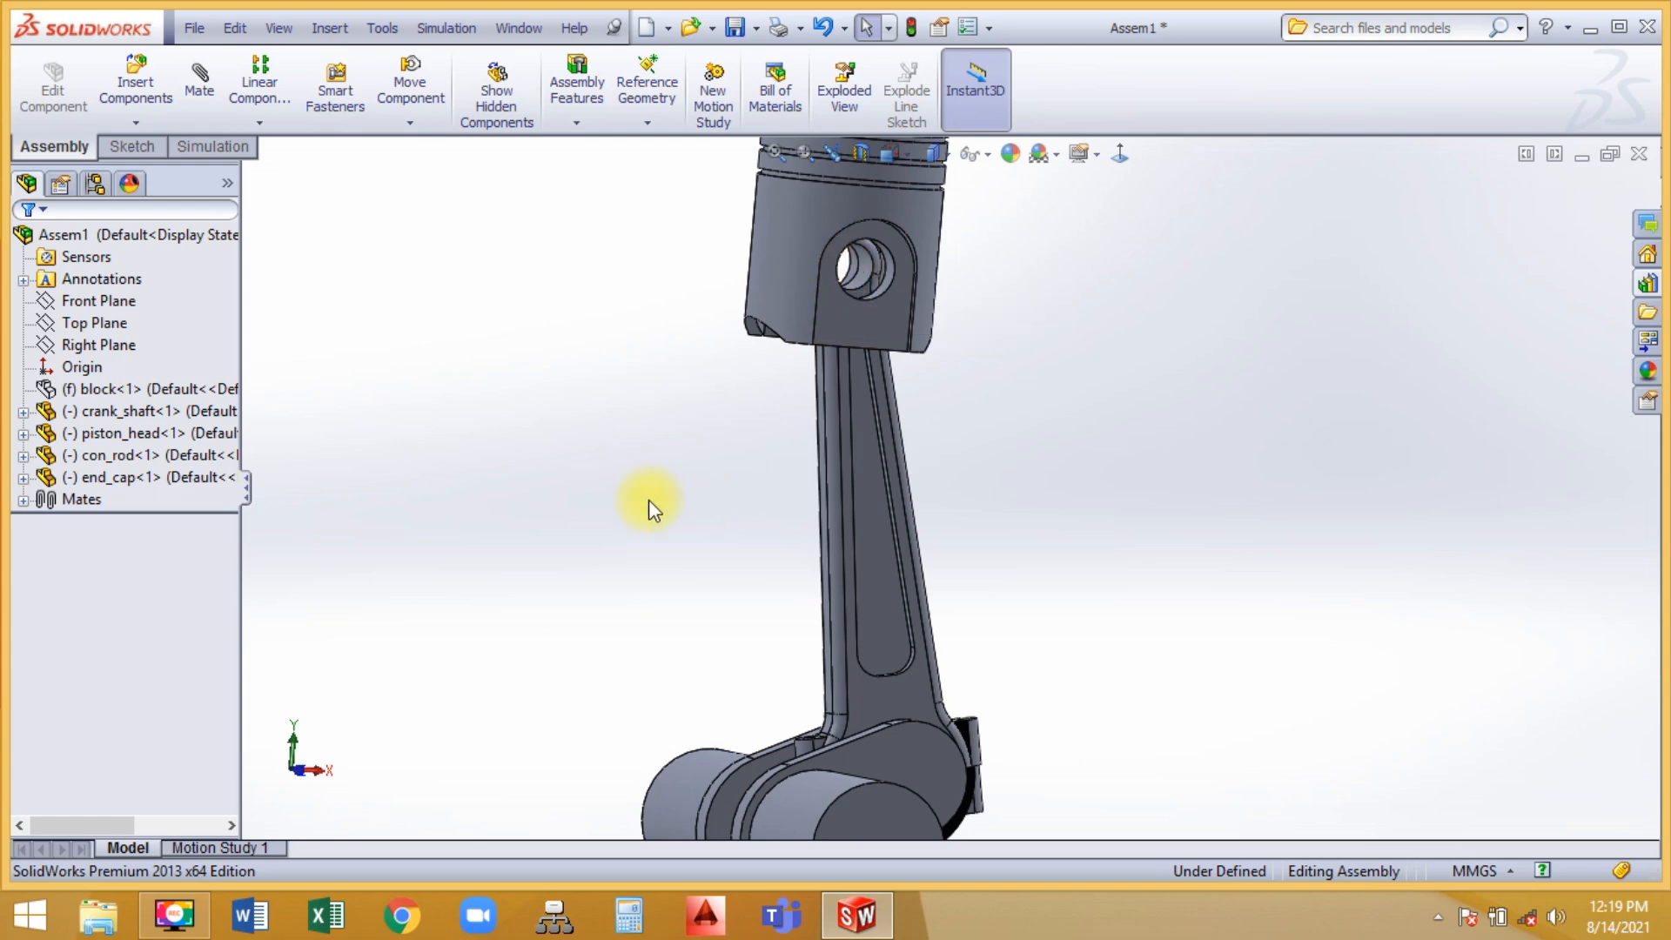
# Review the list of mates in the assembly tree, collapse it and fit the whole assembly in view
pyautogui.click(25, 500)
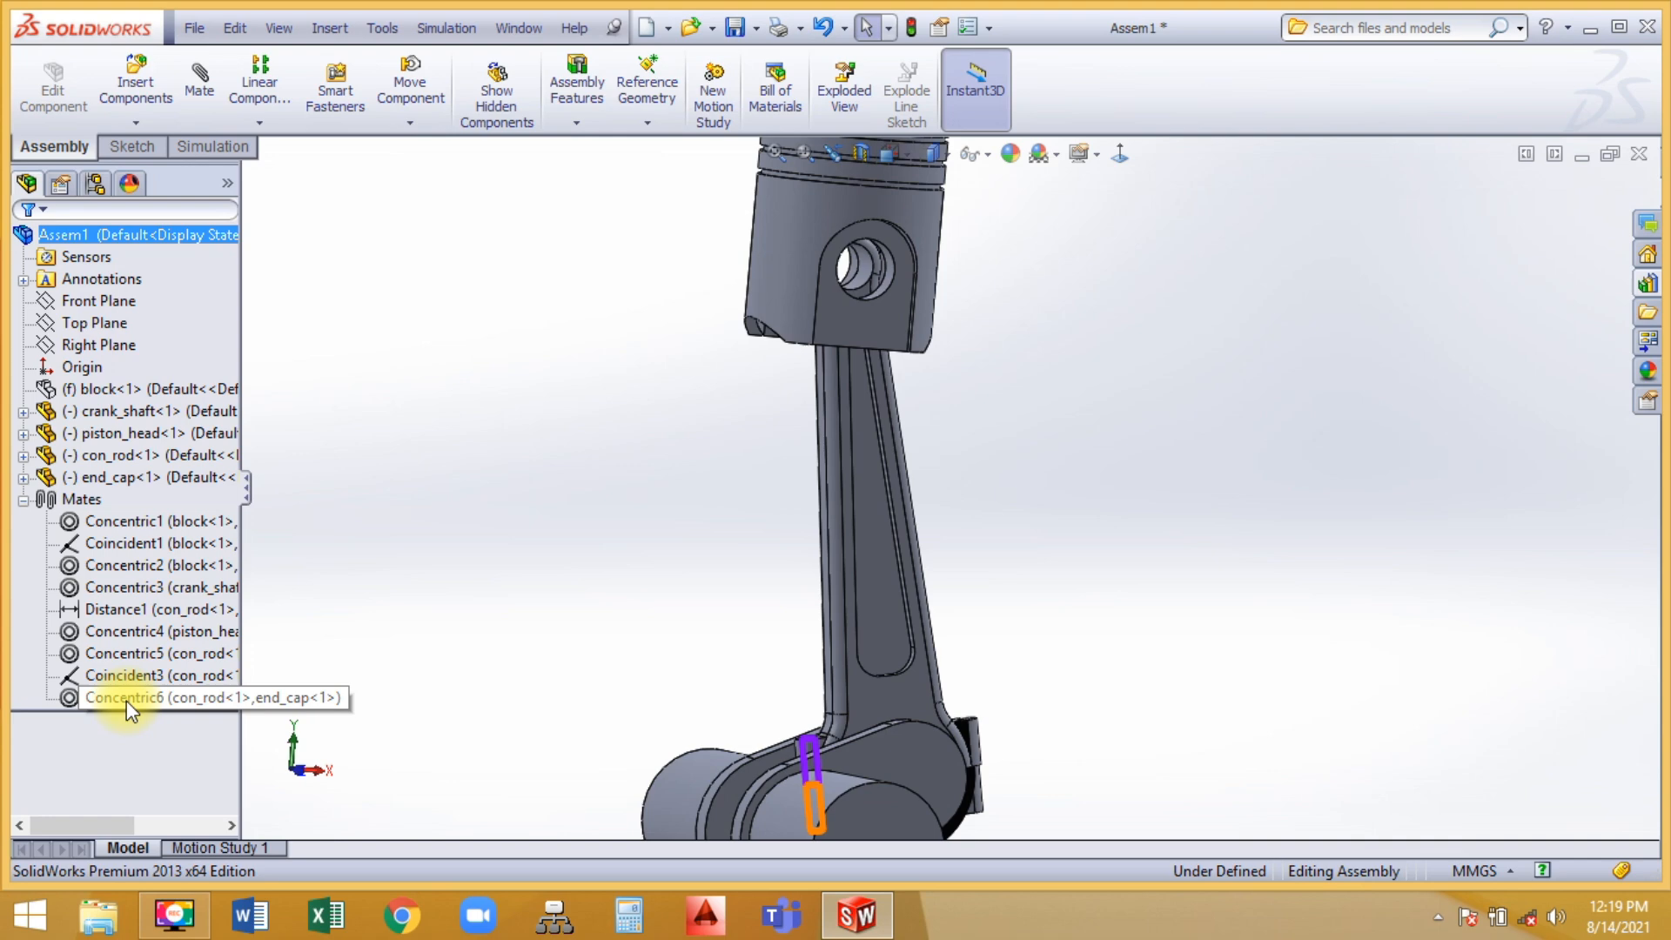
pyautogui.click(24, 500)
pyautogui.press('f')
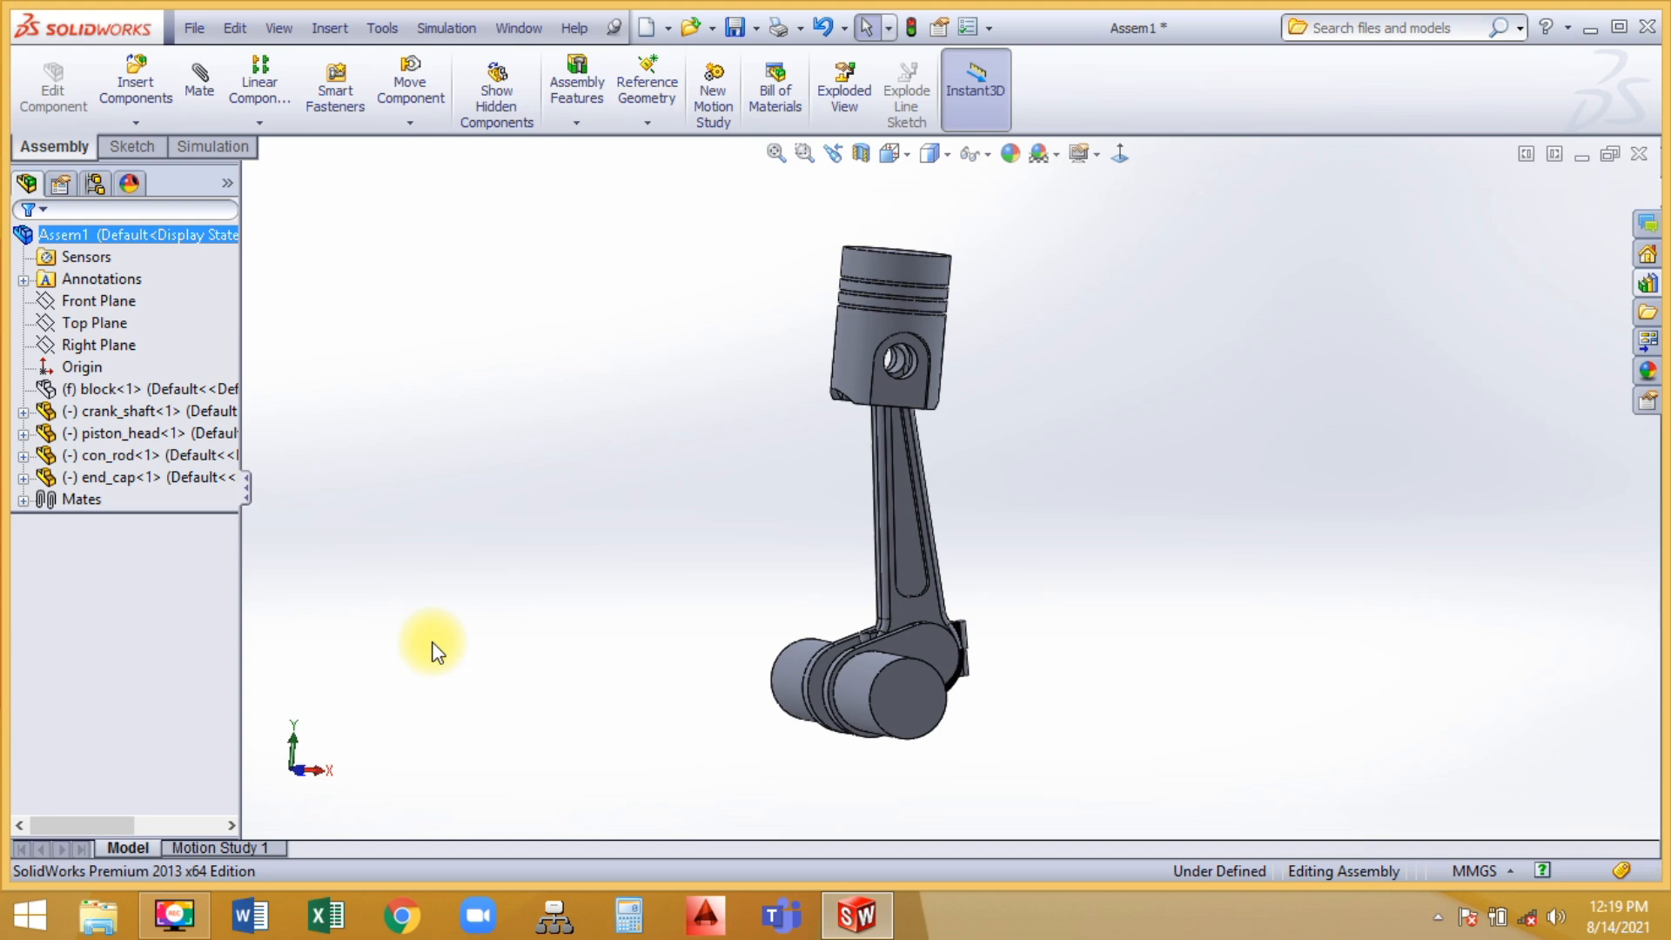
# Show the hidden engine block around the mechanism again and check the assembly from the front
pyautogui.click(187, 395)
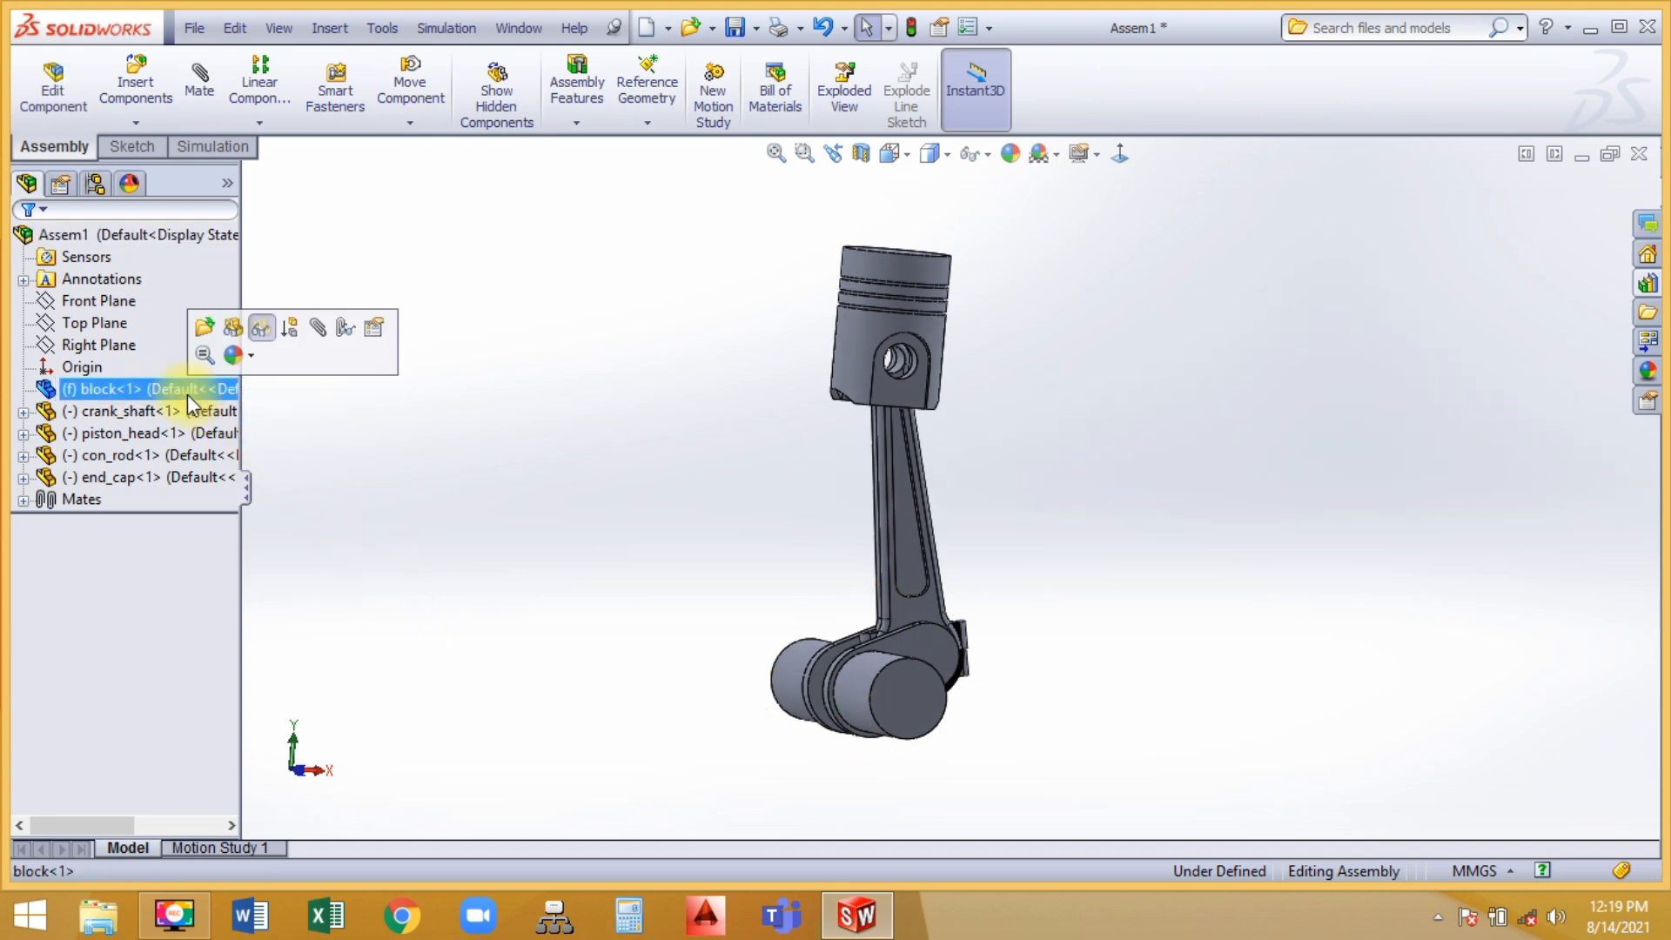
pyautogui.click(231, 327)
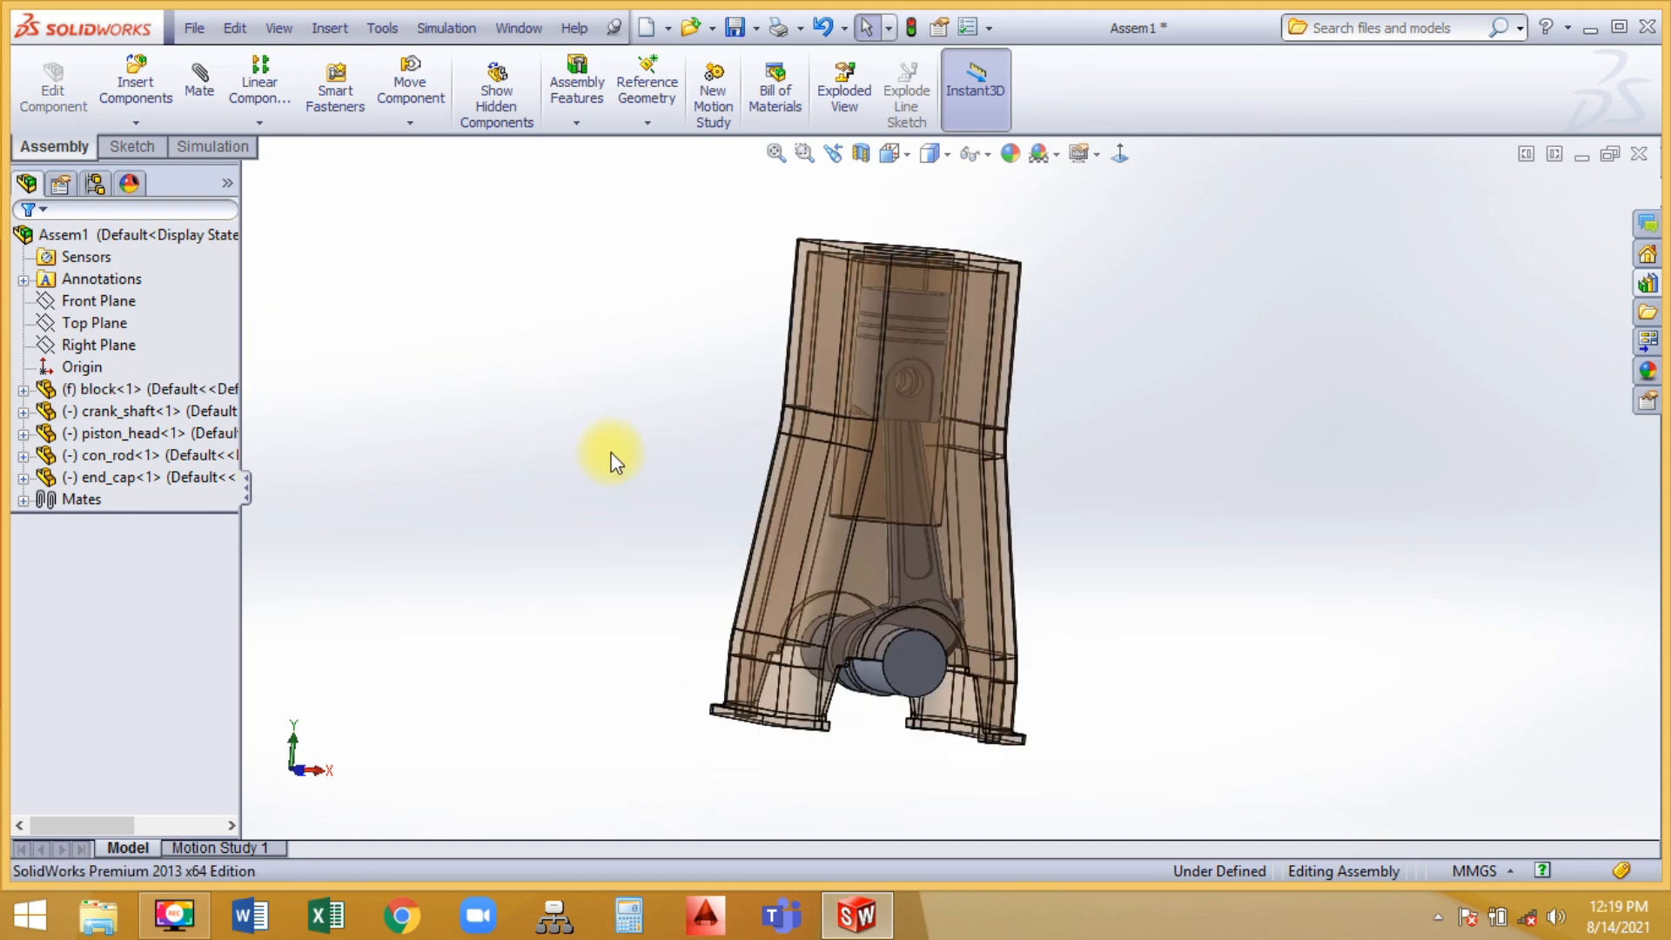
pyautogui.moveTo(611, 462); pyautogui.dragTo(582, 436, button='middle')
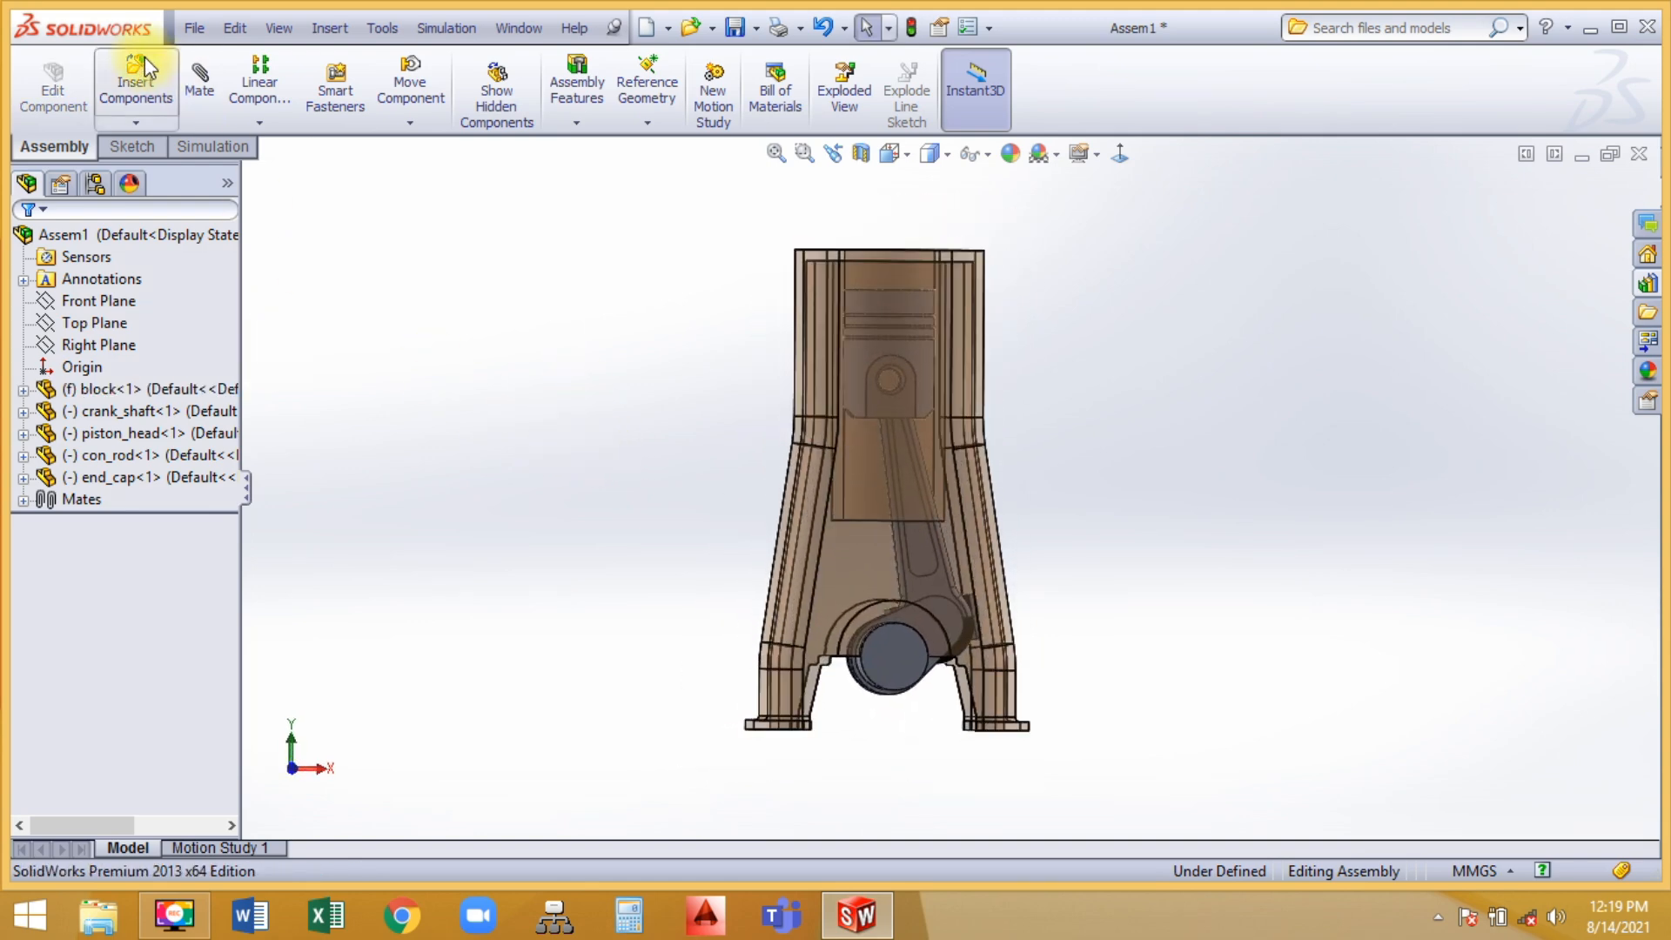
# Insert the base part from the Engine assem folder and place it below the engine block
pyautogui.click(138, 80)
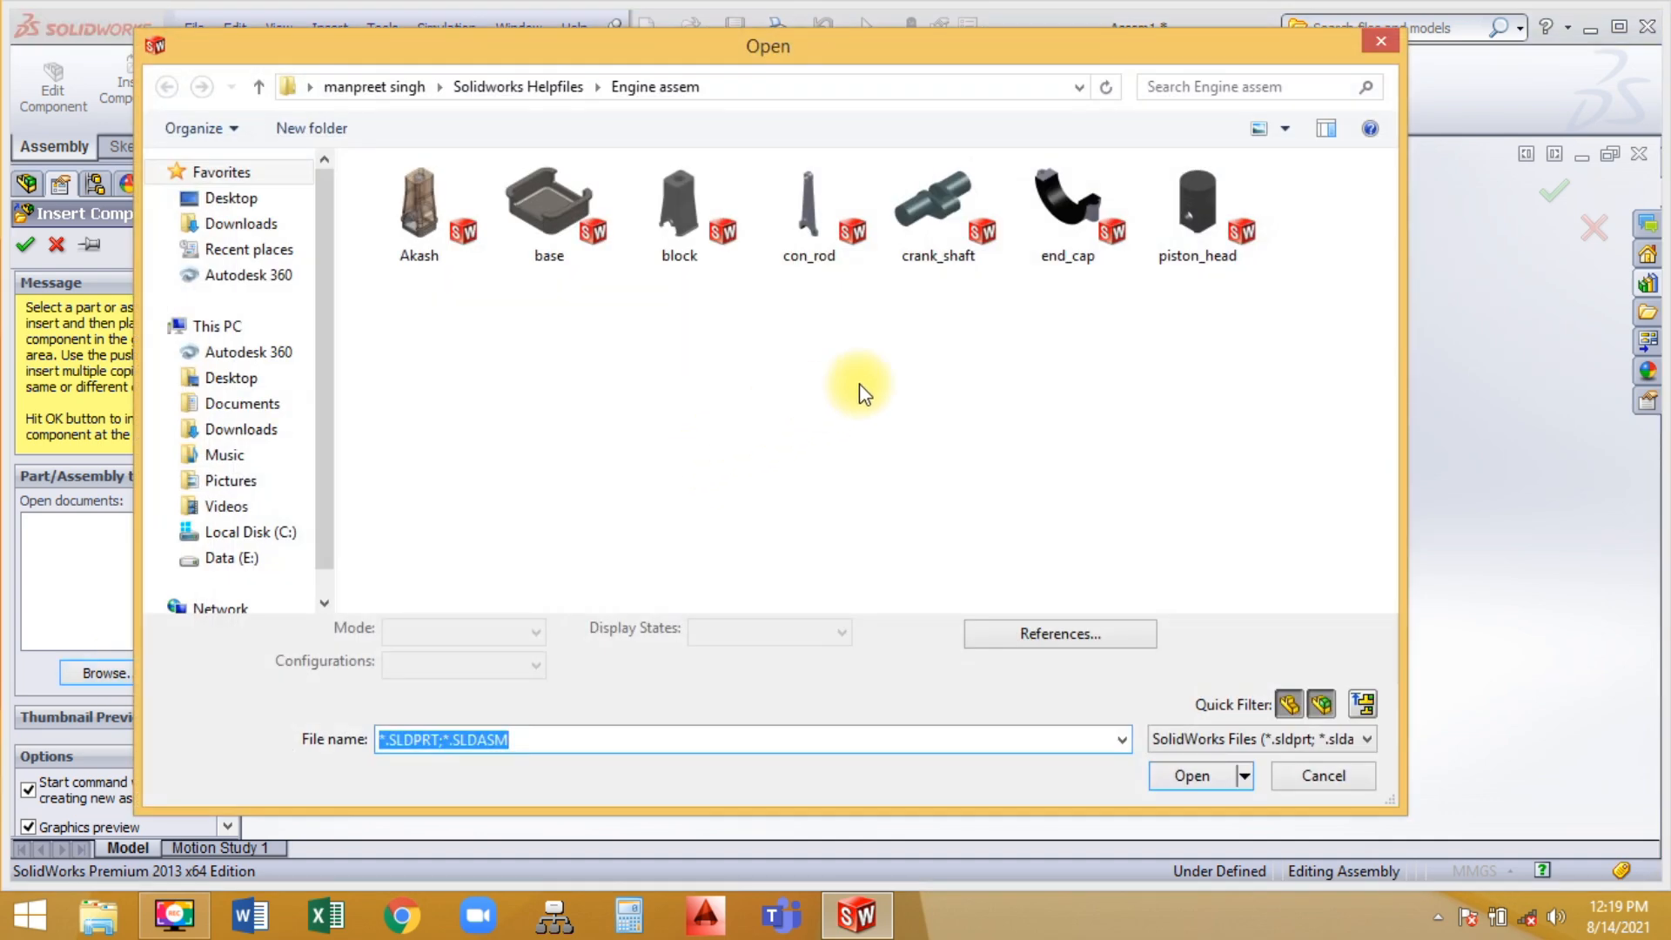
pyautogui.doubleClick(543, 233)
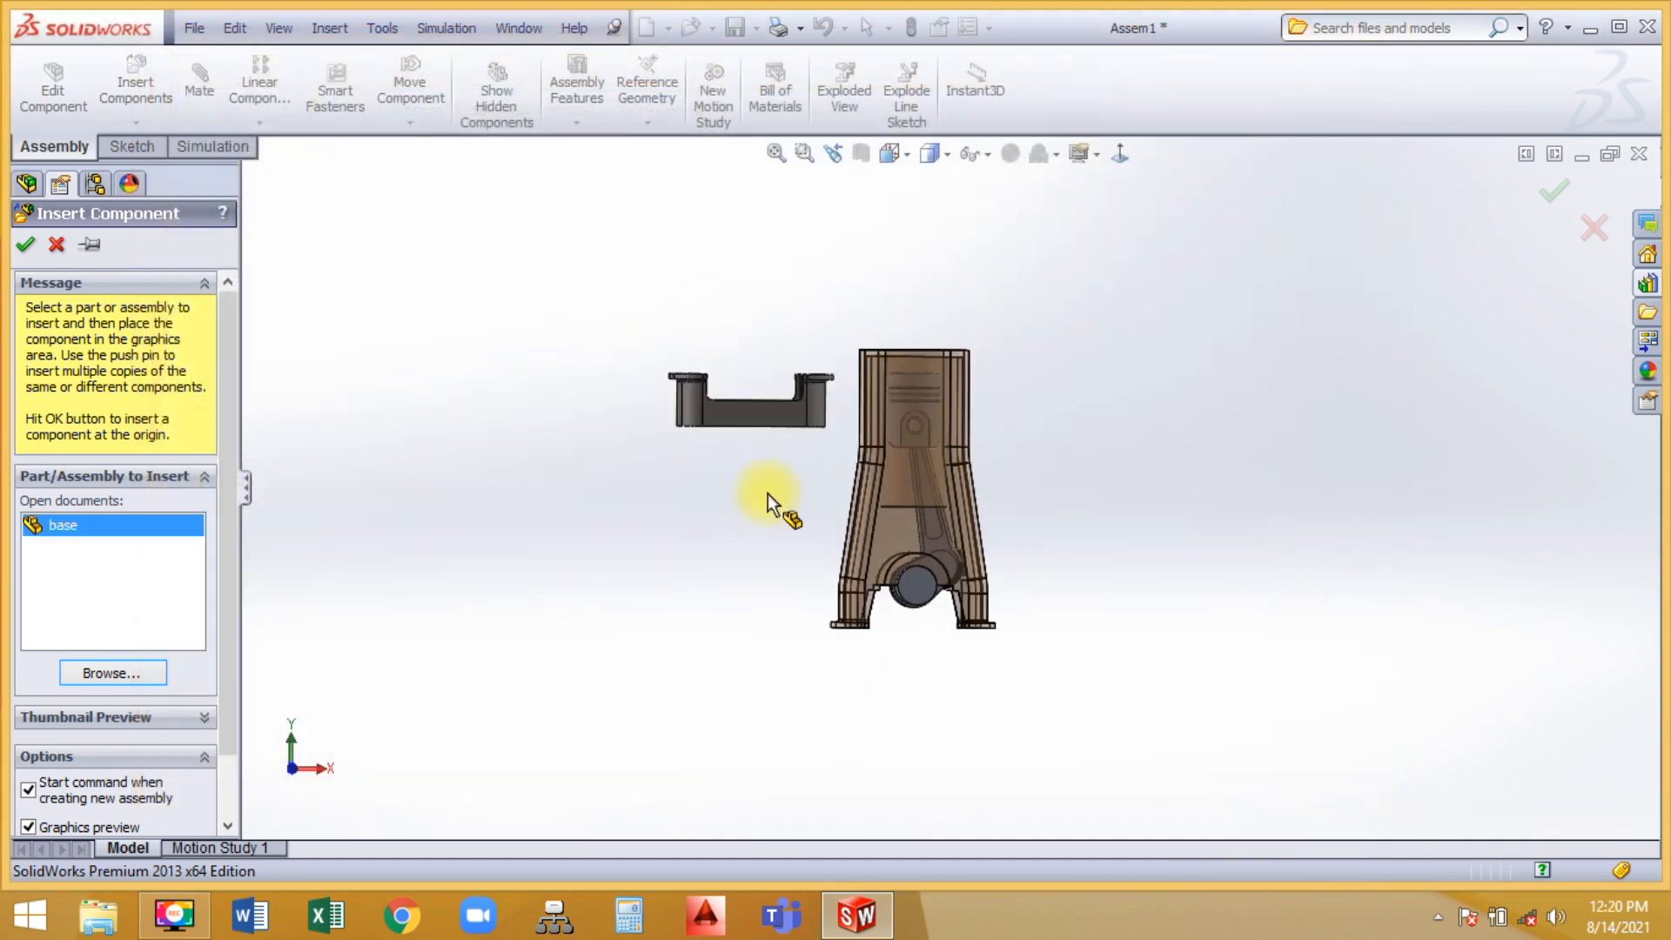
pyautogui.click(859, 741)
pyautogui.scroll(-3, 966, 741)
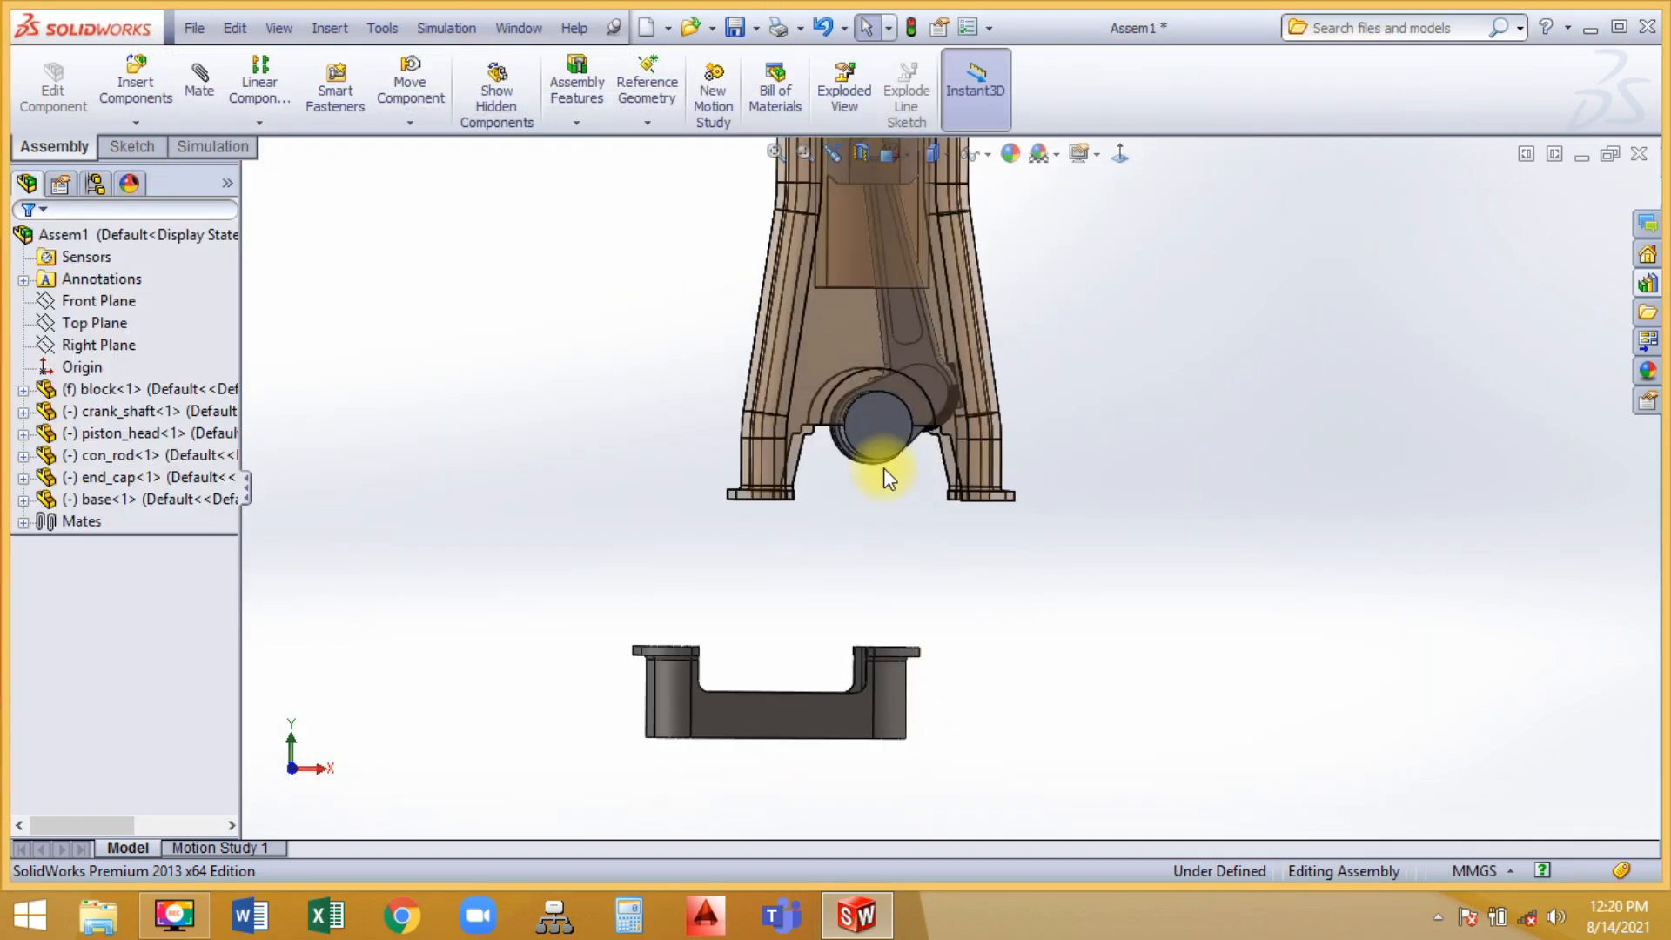
# Add a concentric mate between the curved flange faces at the front-right corners of the base and the block
pyautogui.moveTo(881, 468); pyautogui.dragTo(850, 566, button='middle')
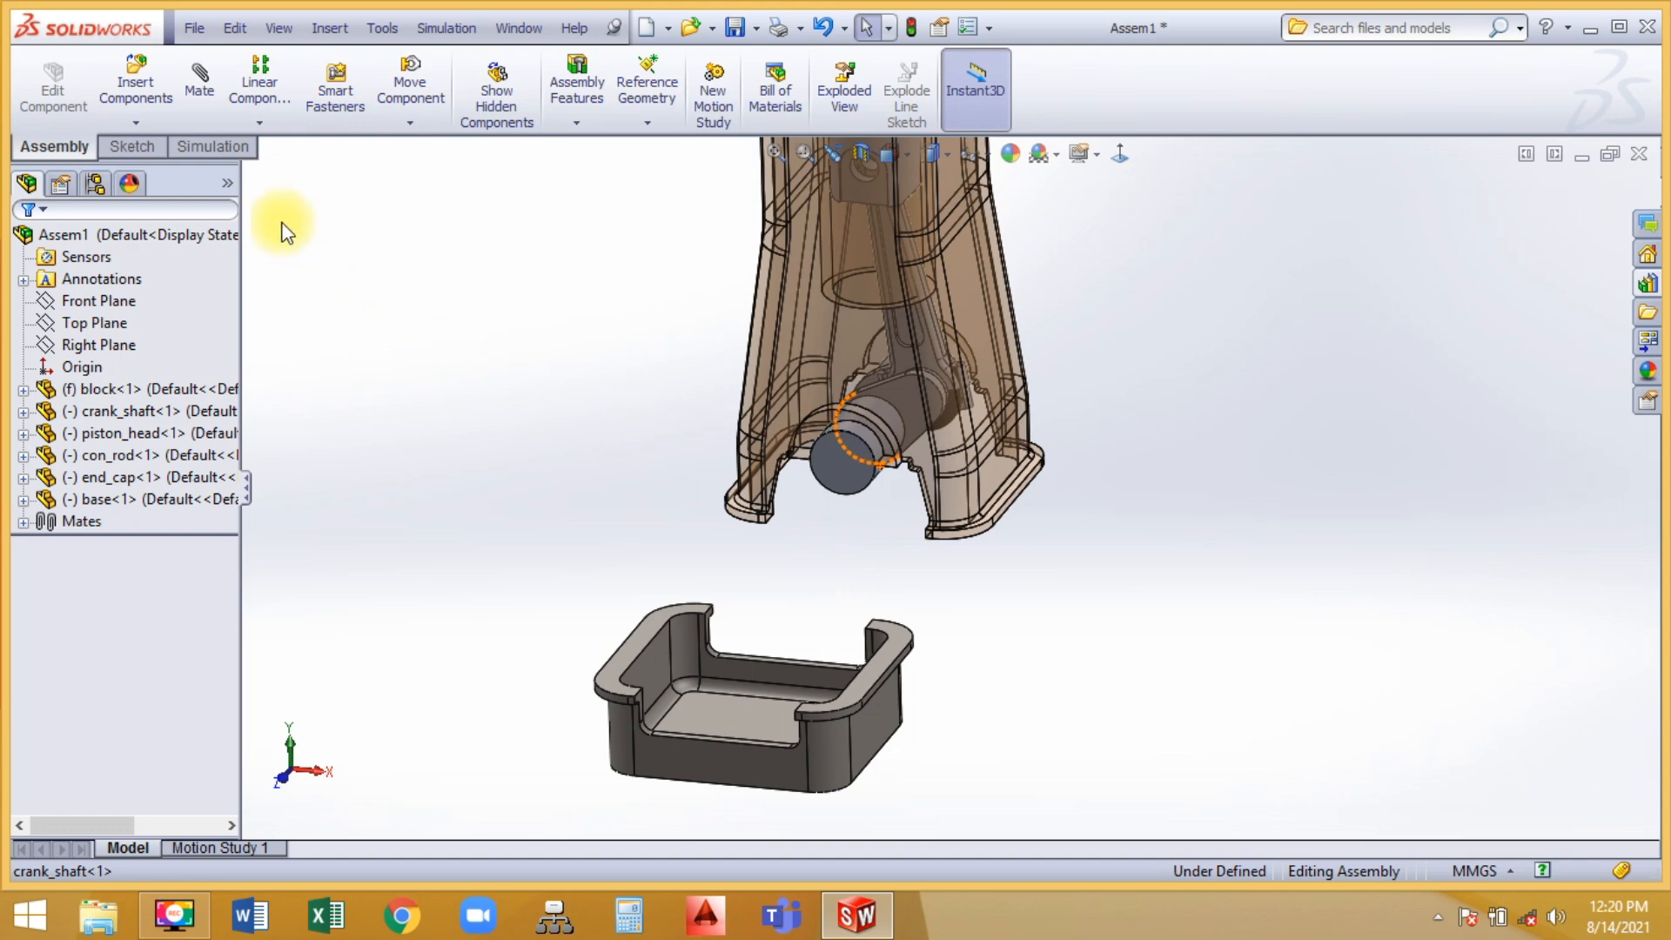
pyautogui.click(200, 87)
pyautogui.scroll(-5, 962, 526)
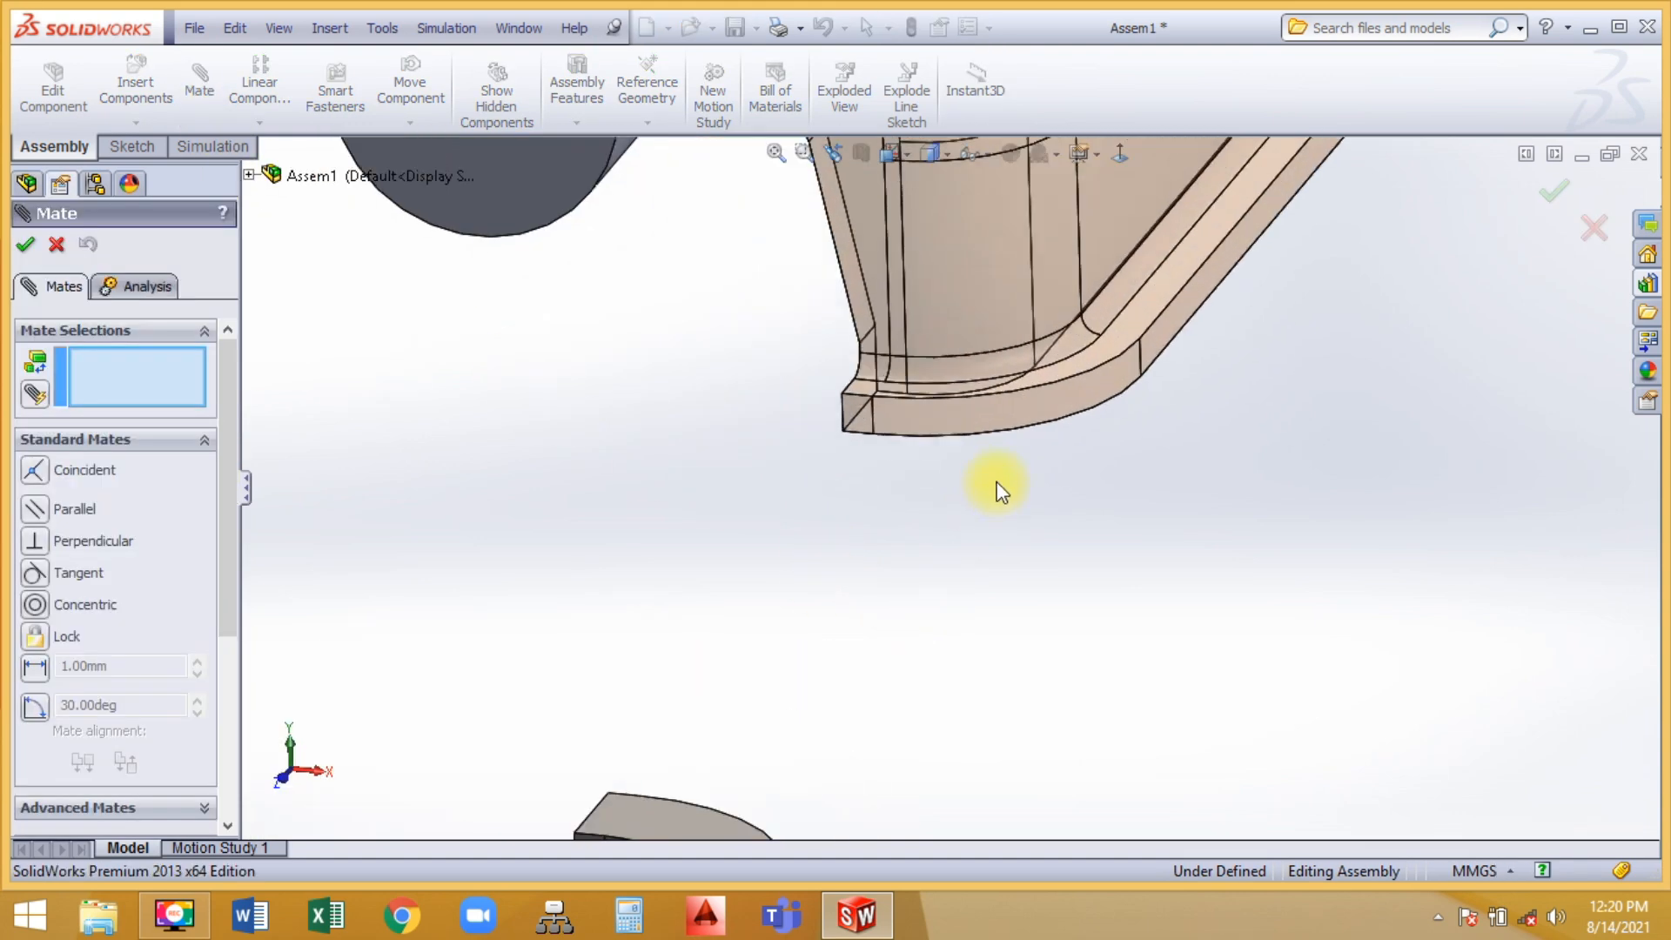
pyautogui.scroll(5, 1007, 435)
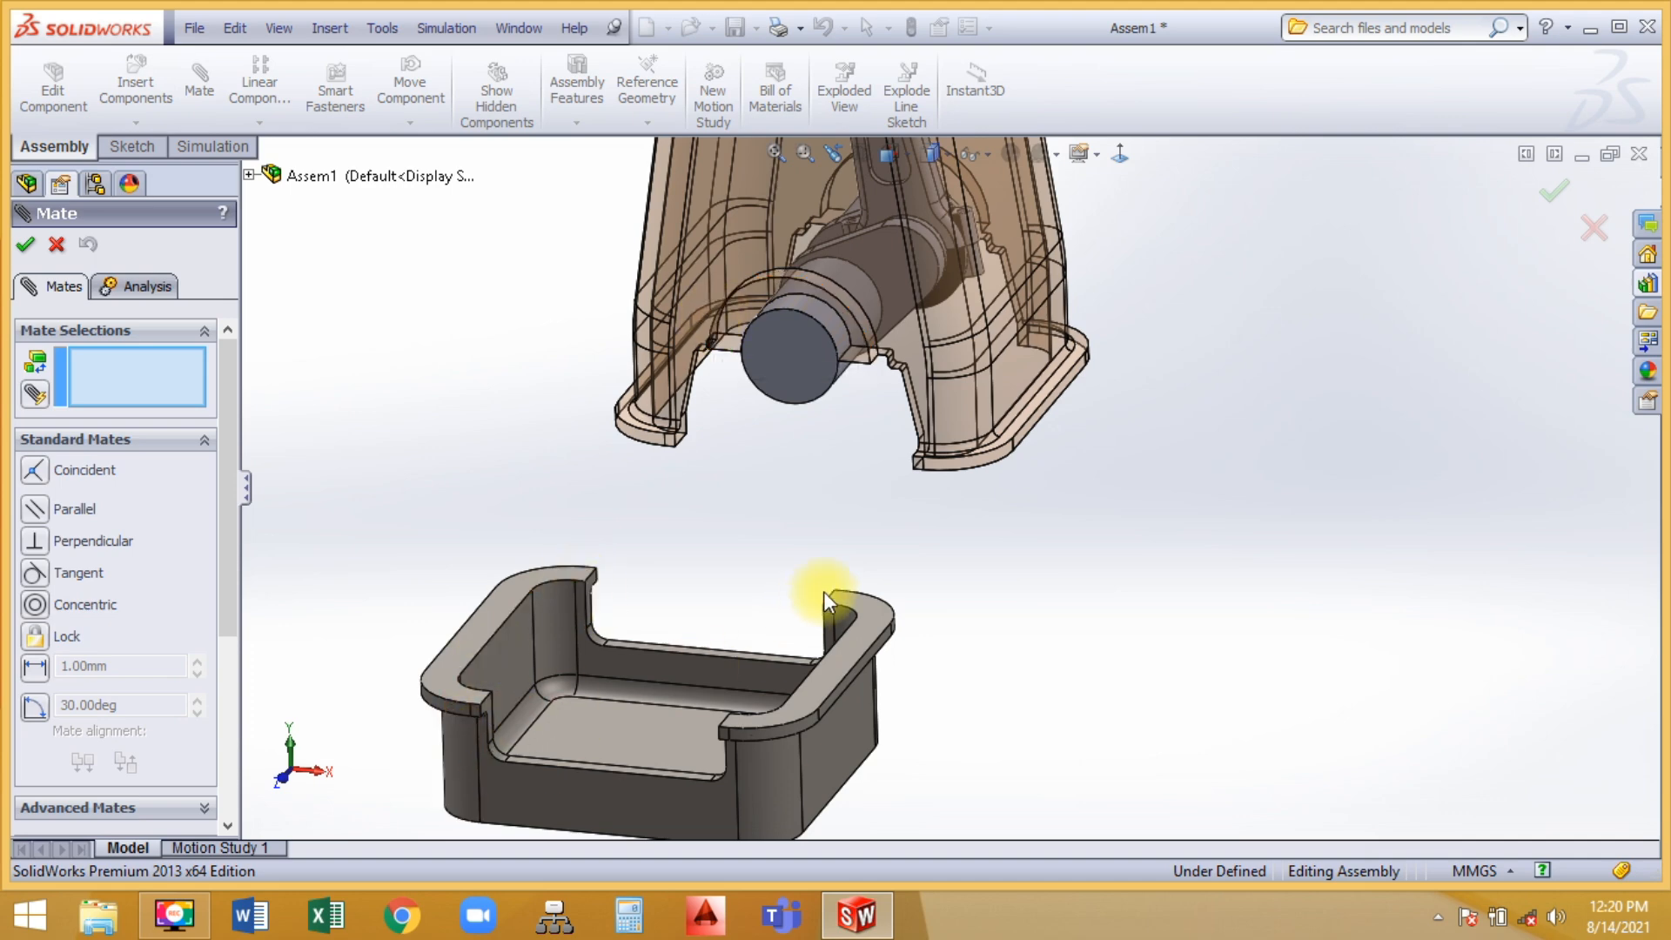
pyautogui.scroll(-3, 788, 700)
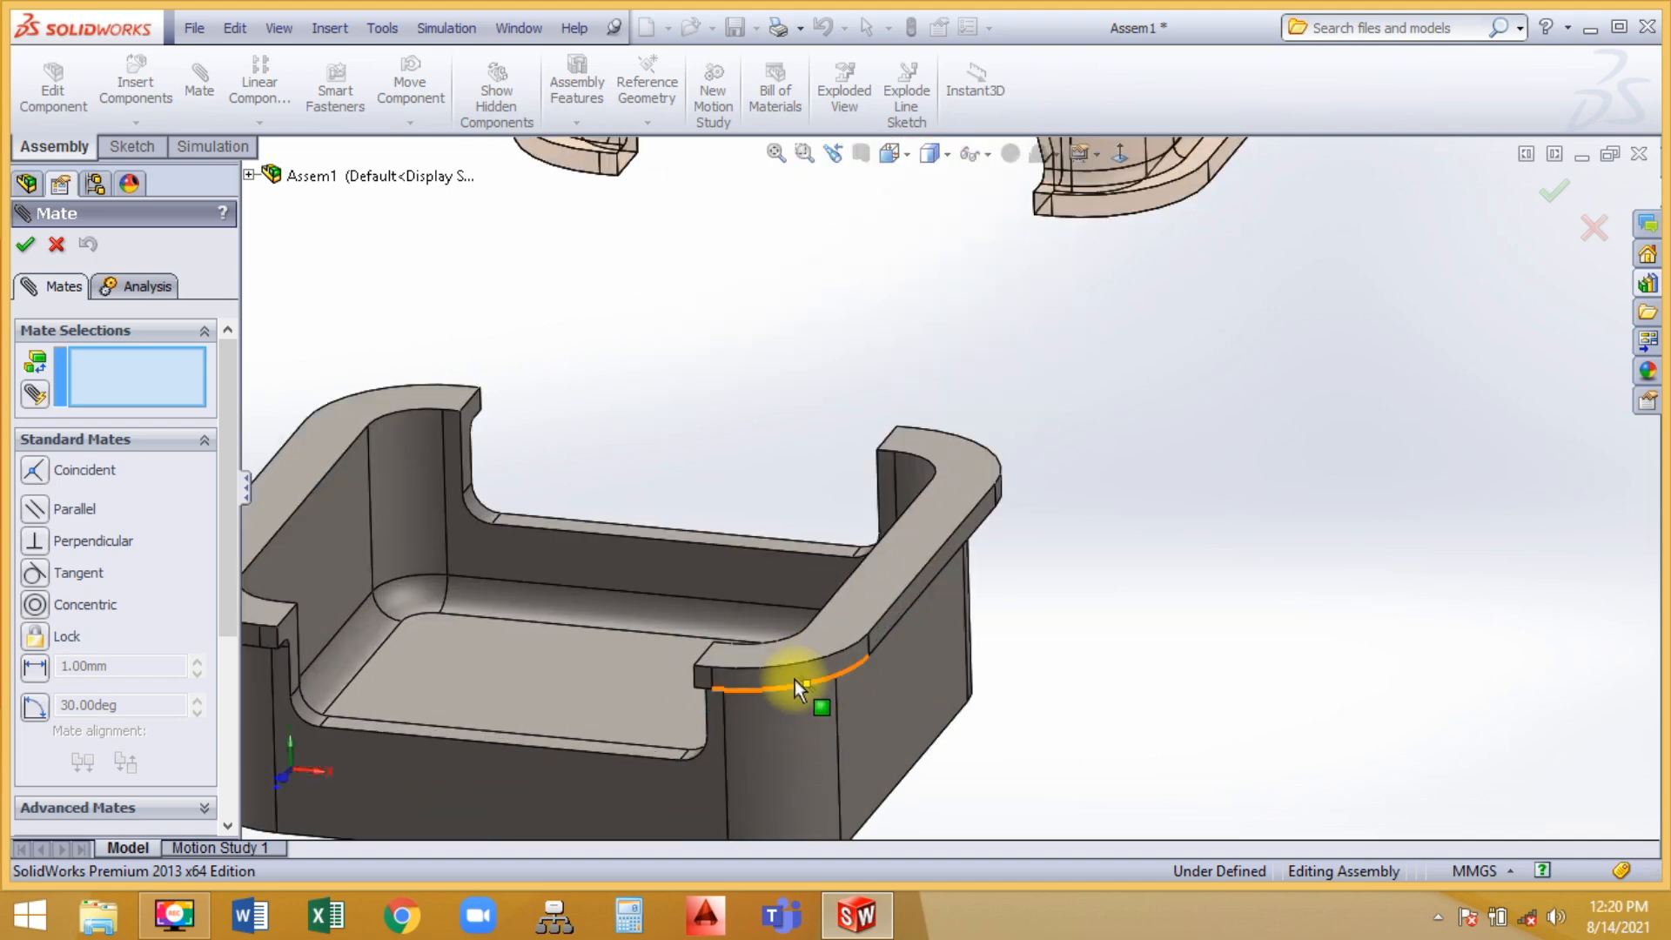
pyautogui.click(796, 672)
pyautogui.scroll(-3, 1119, 235)
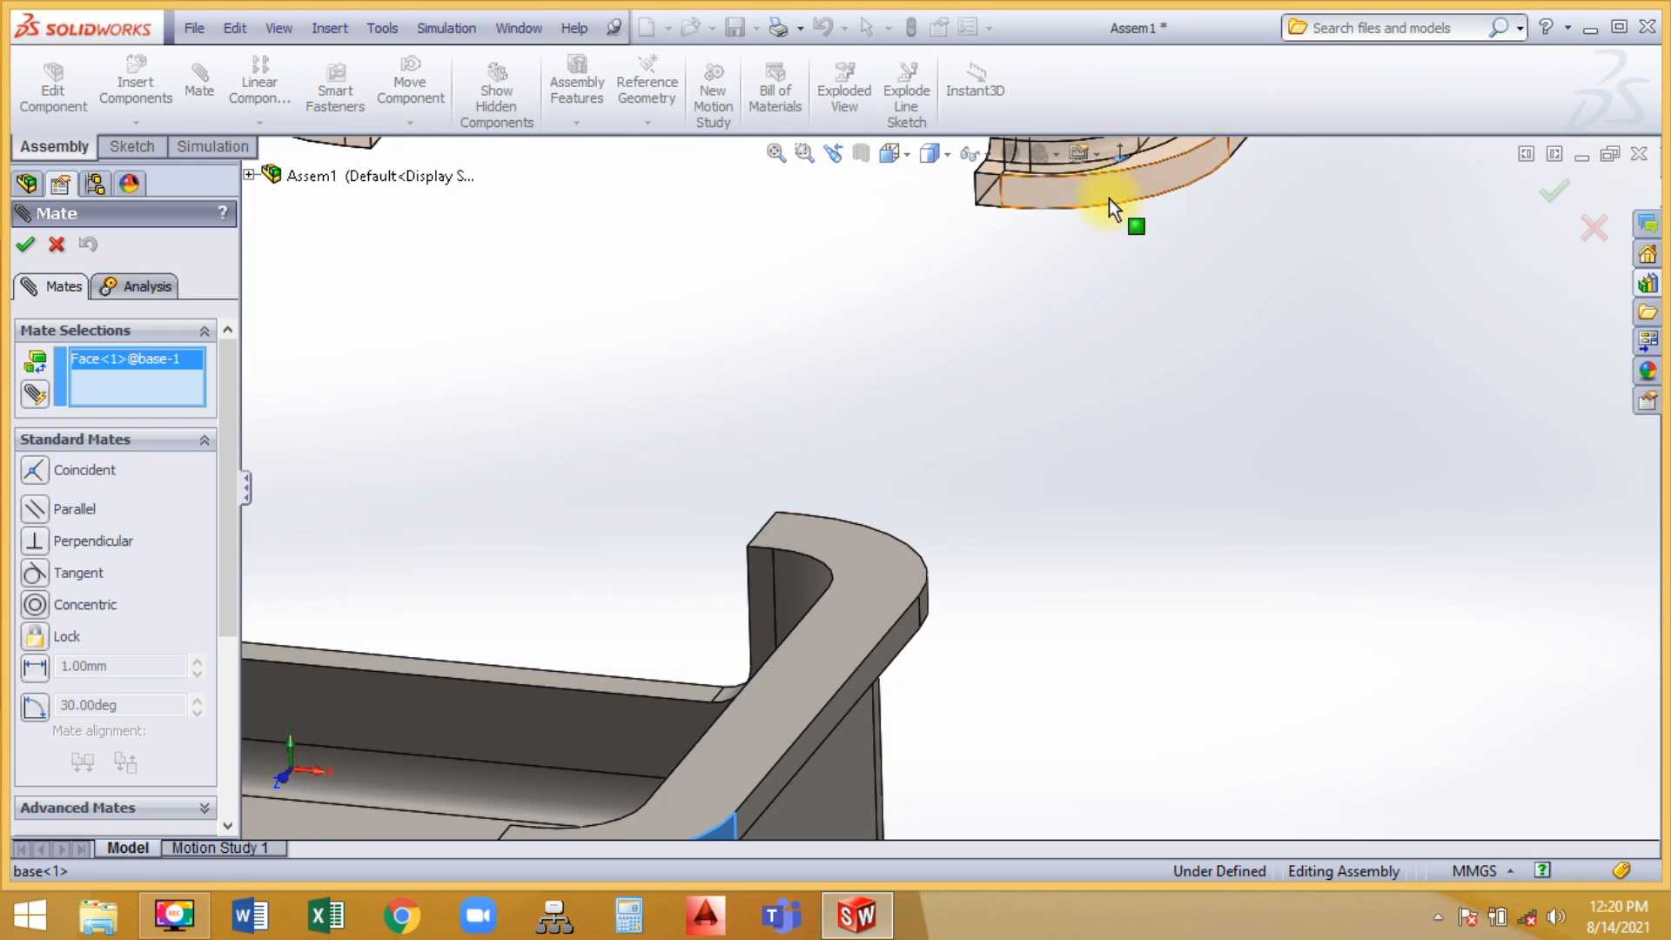
pyautogui.scroll(2, 979, 290)
pyautogui.click(1107, 193)
pyautogui.click(1292, 259)
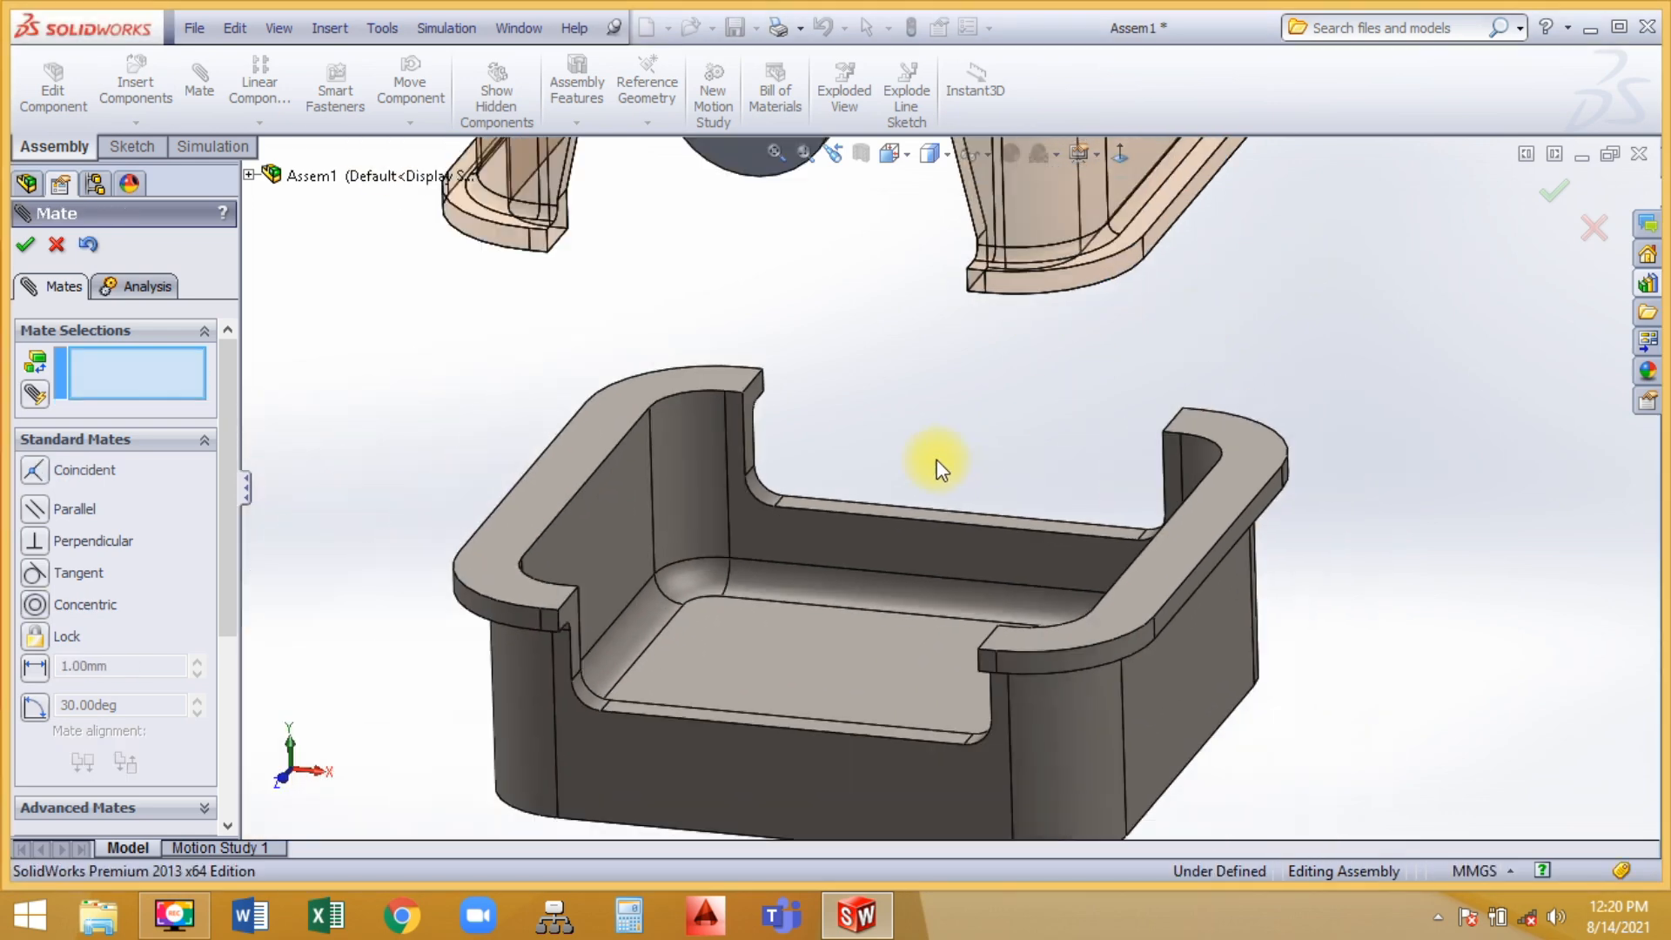
# Add a concentric mate between the curved flange faces at the front-left corners of the base and the block
pyautogui.scroll(-3, 599, 592)
pyautogui.click(539, 541)
pyautogui.scroll(3, 539, 540)
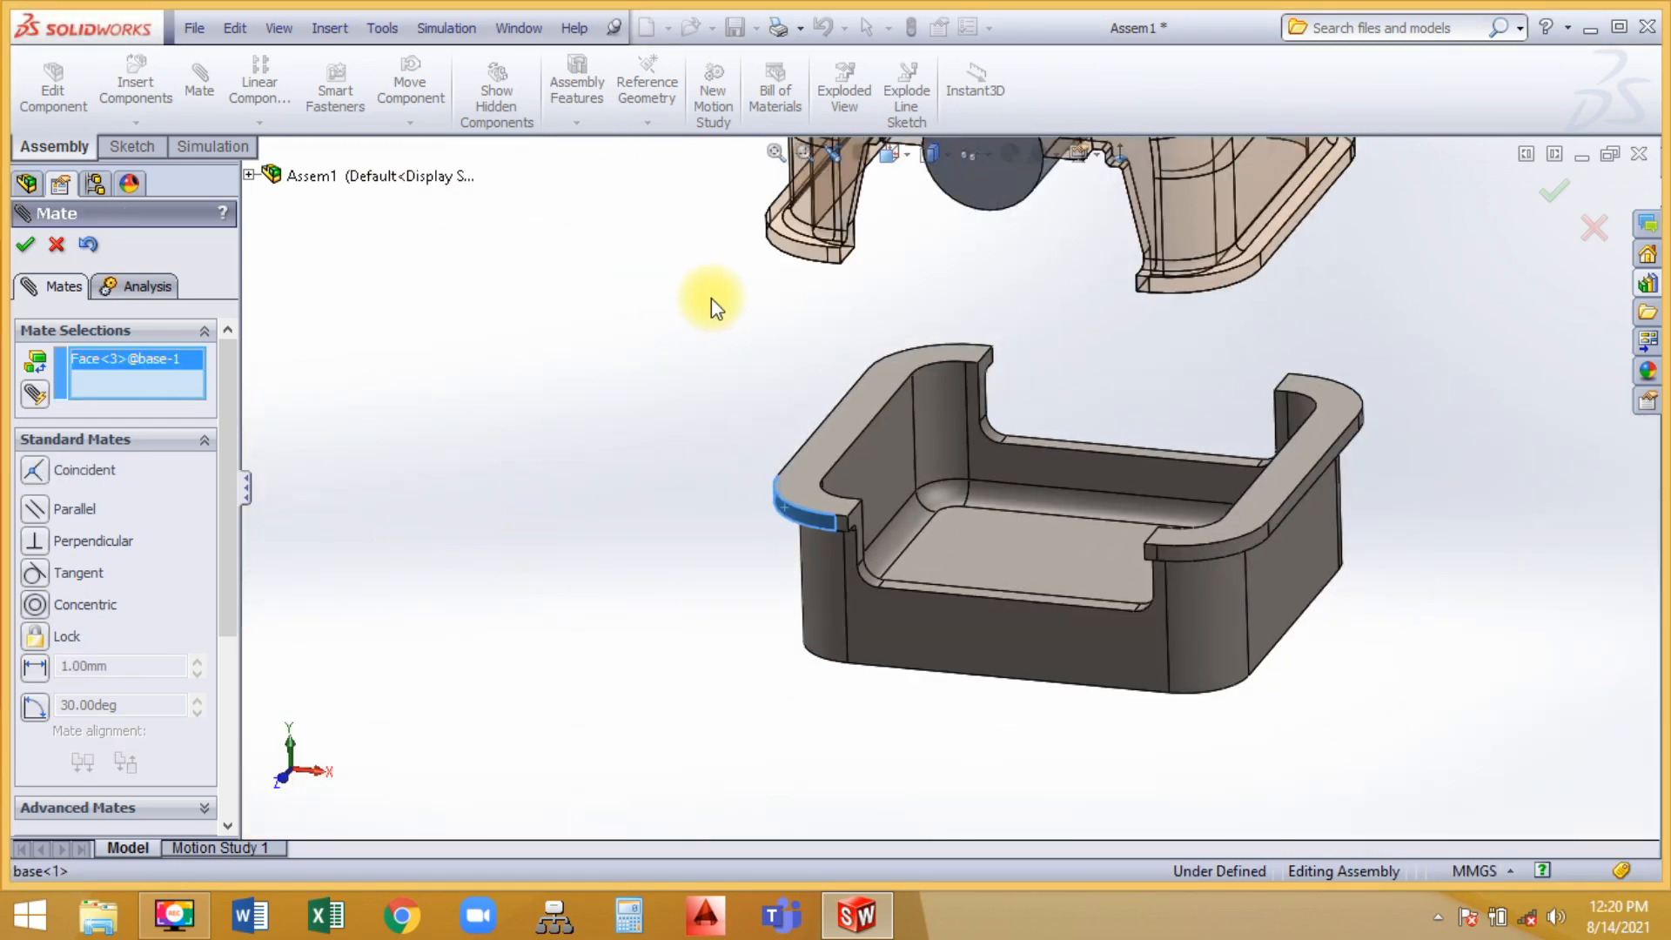
pyautogui.scroll(-2, 831, 274)
pyautogui.click(915, 246)
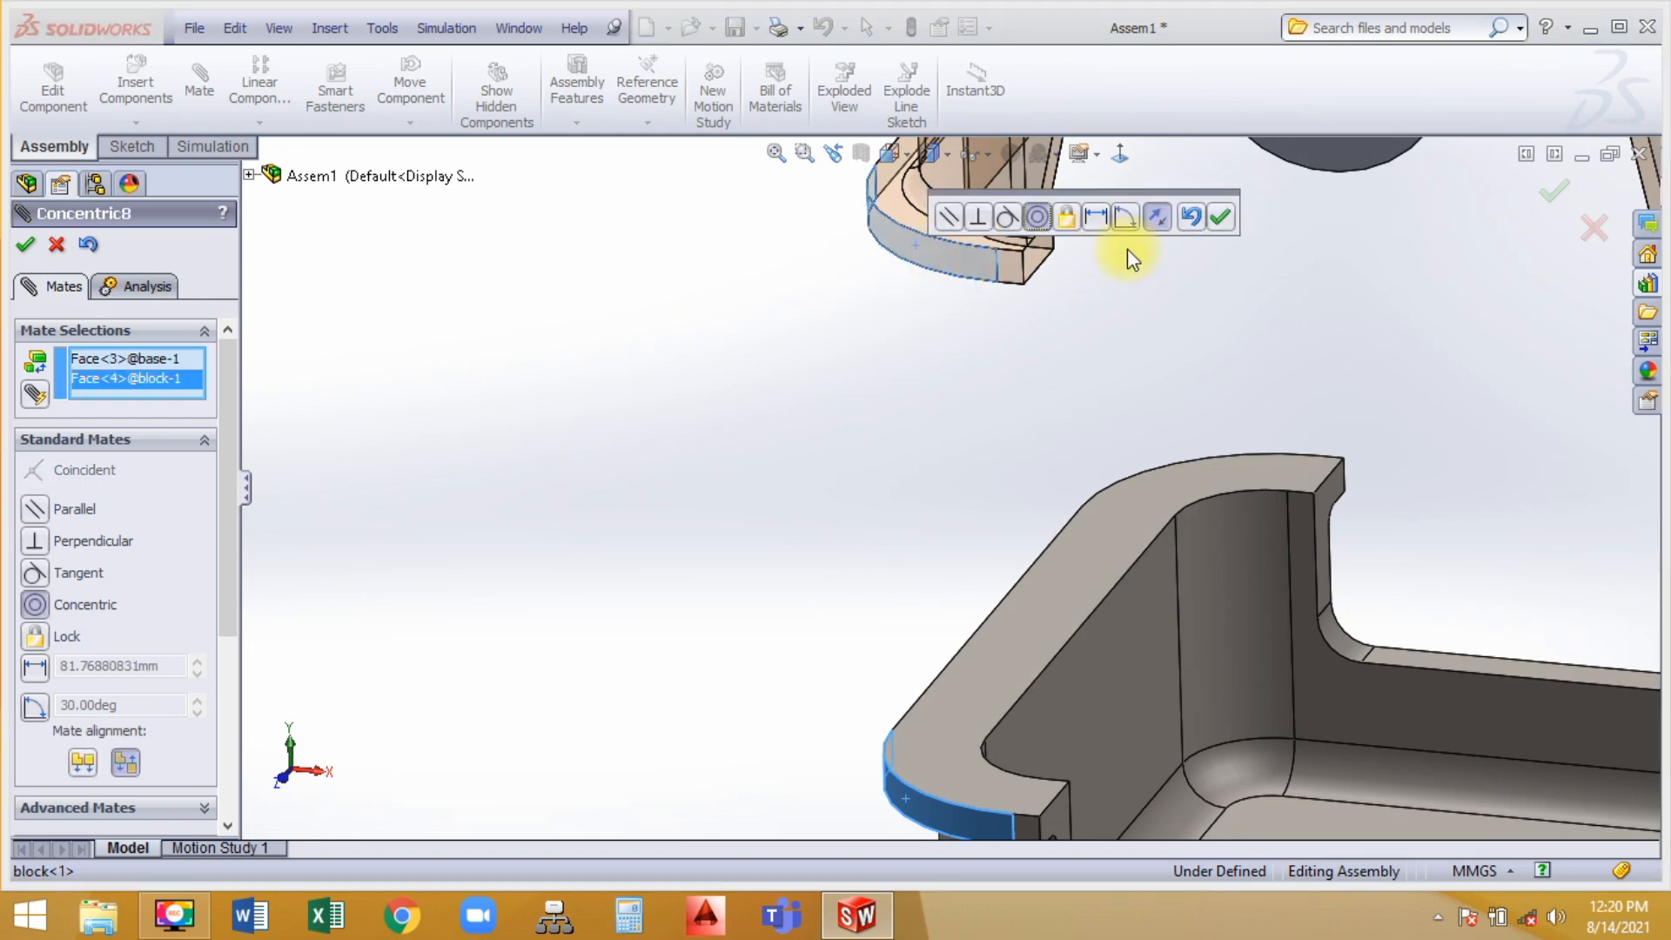
pyautogui.click(1225, 217)
# Mate the base's upper flange face coincident with the underside of the block's flange, and finish the mate command
pyautogui.click(1044, 587)
pyautogui.moveTo(1044, 588); pyautogui.dragTo(881, 444, button='middle')
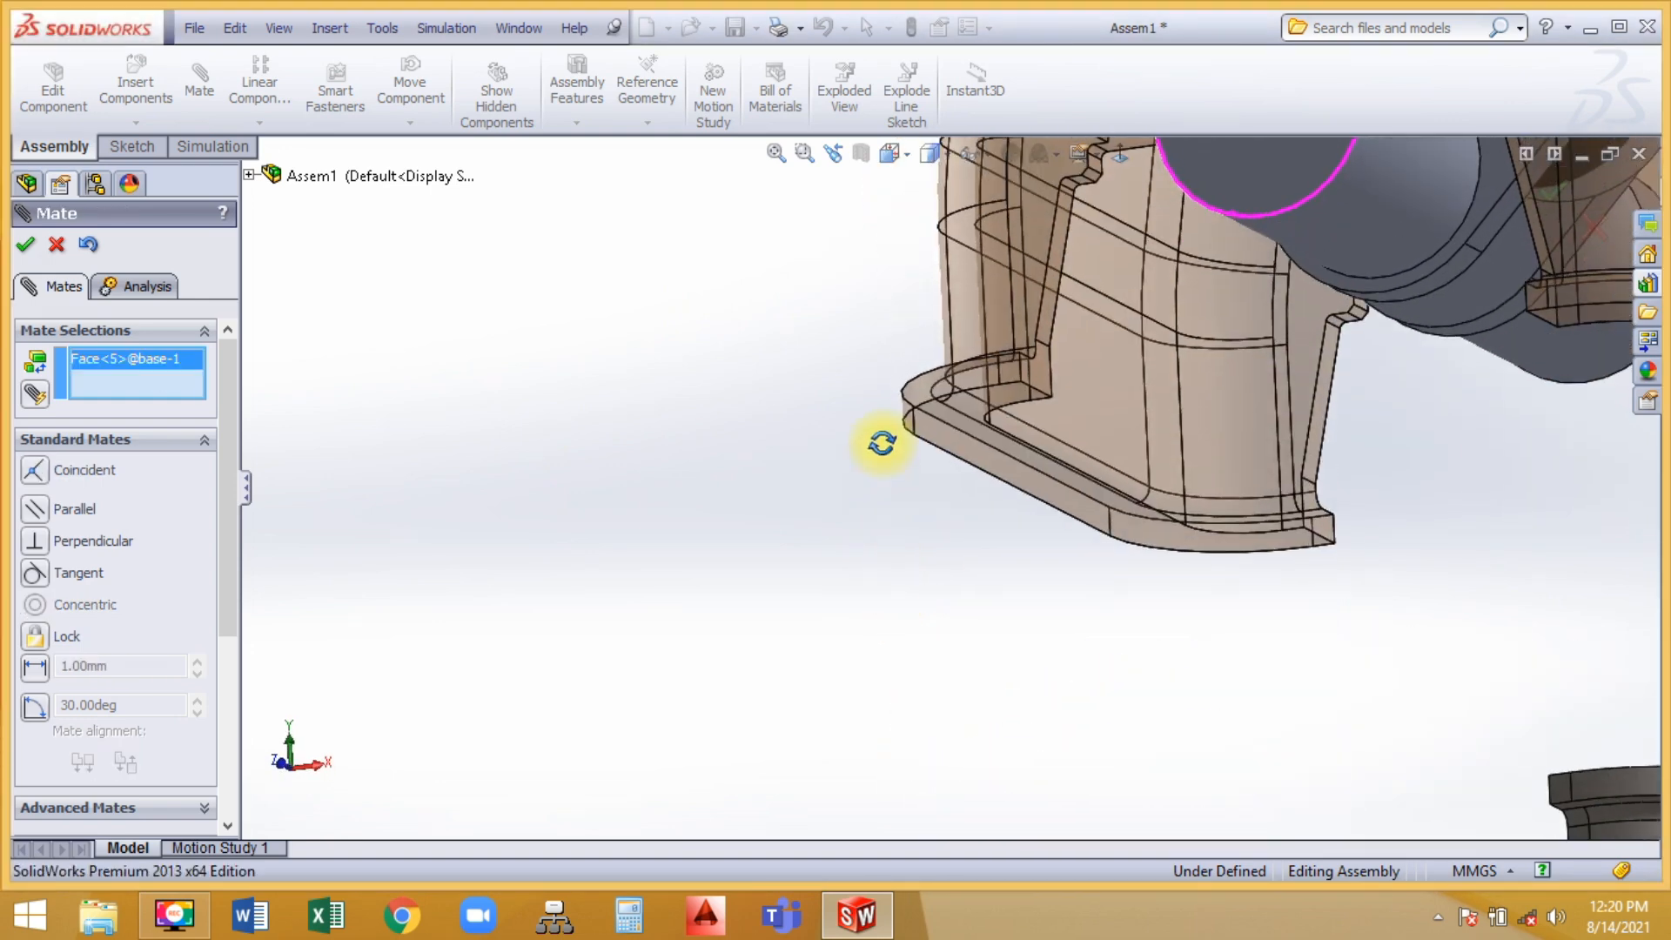
pyautogui.click(961, 448)
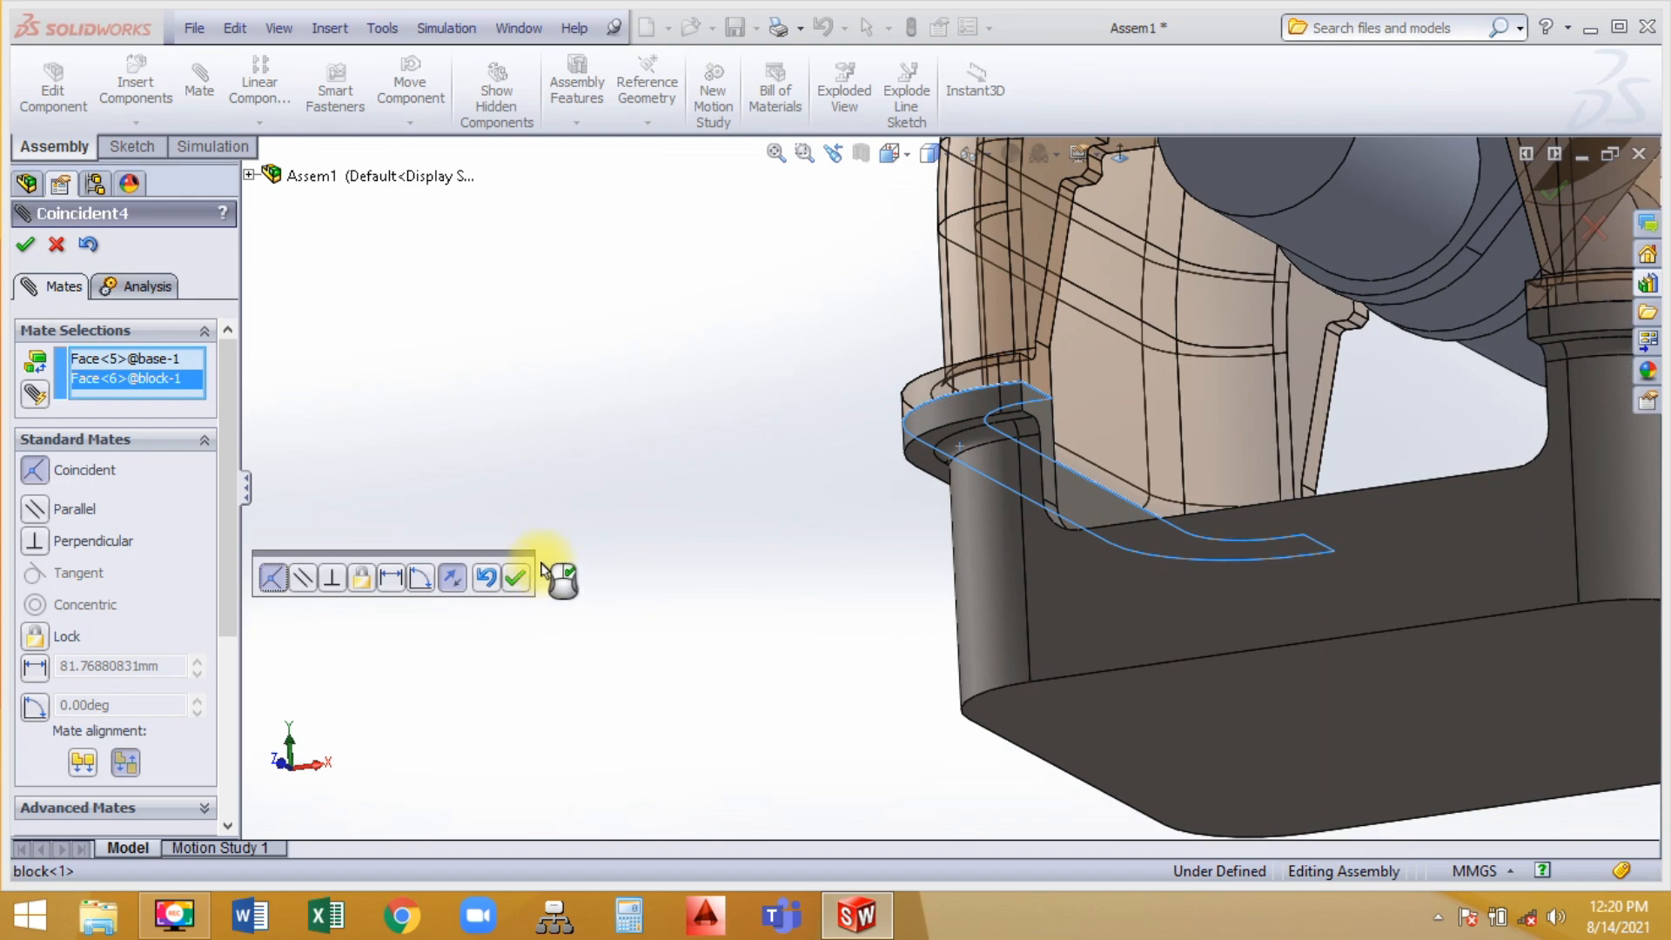
pyautogui.click(515, 577)
pyautogui.click(26, 245)
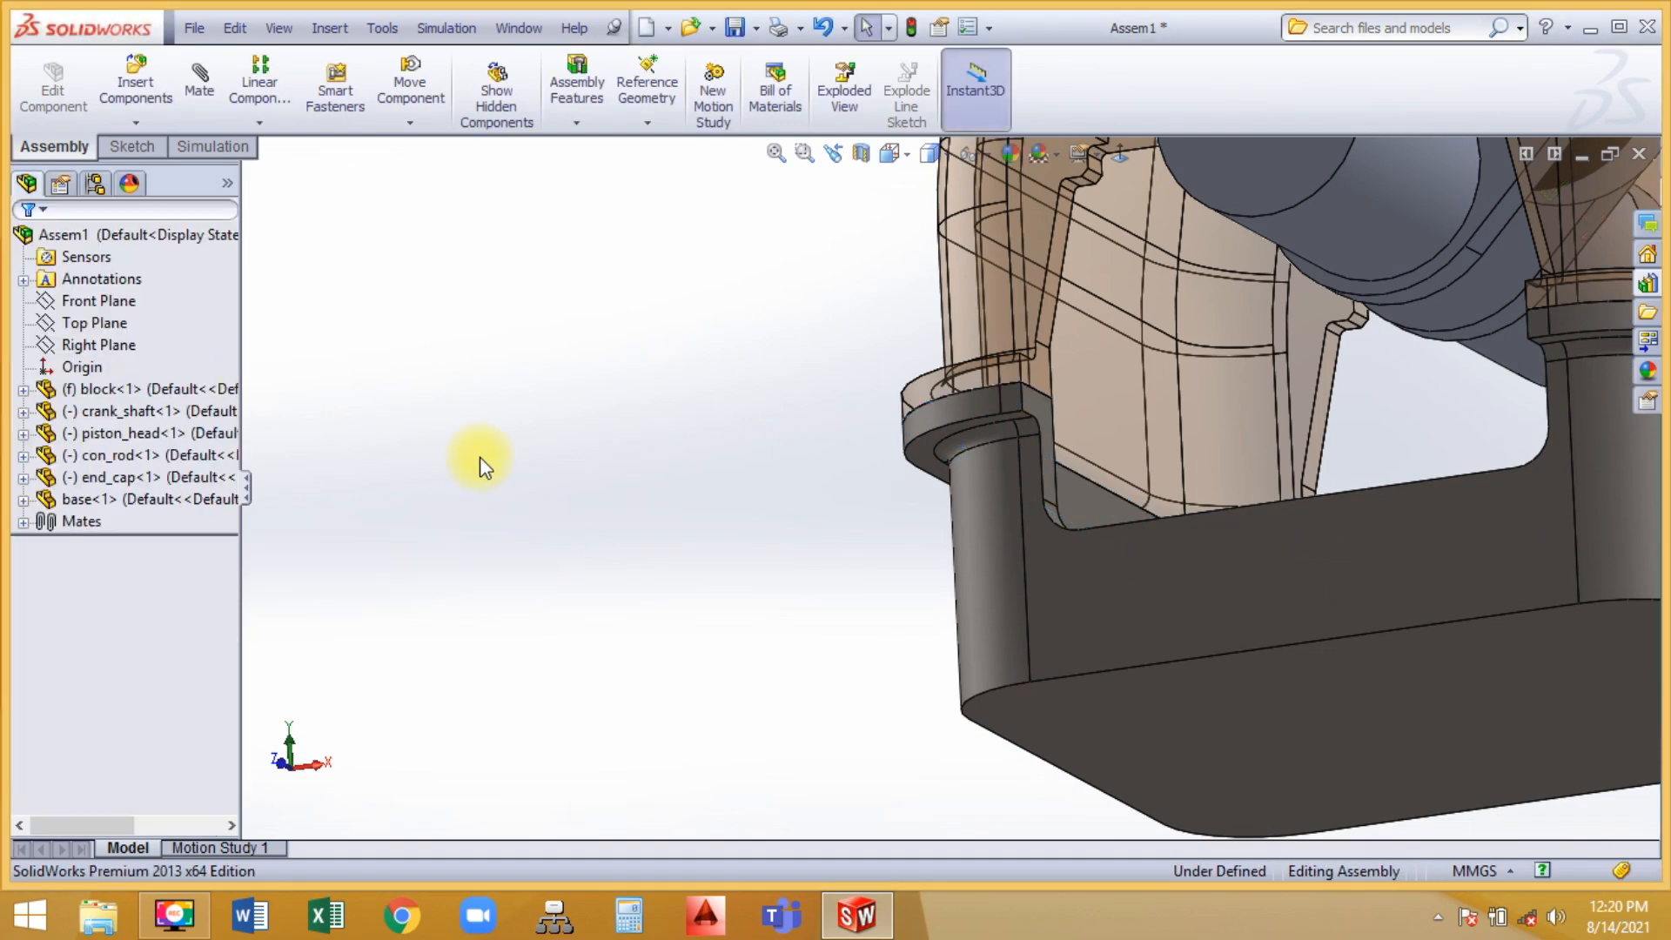
# Rotate the crankshaft in the front view to test the mechanism with the base fitted, and clear the selection
pyautogui.scroll(7, 709, 515)
pyautogui.scroll(3, 1131, 306)
pyautogui.scroll(-3, 1117, 310)
pyautogui.moveTo(1118, 310); pyautogui.dragTo(1121, 399, button='middle')
pyautogui.click(1119, 155)
pyautogui.scroll(-2, 1105, 369)
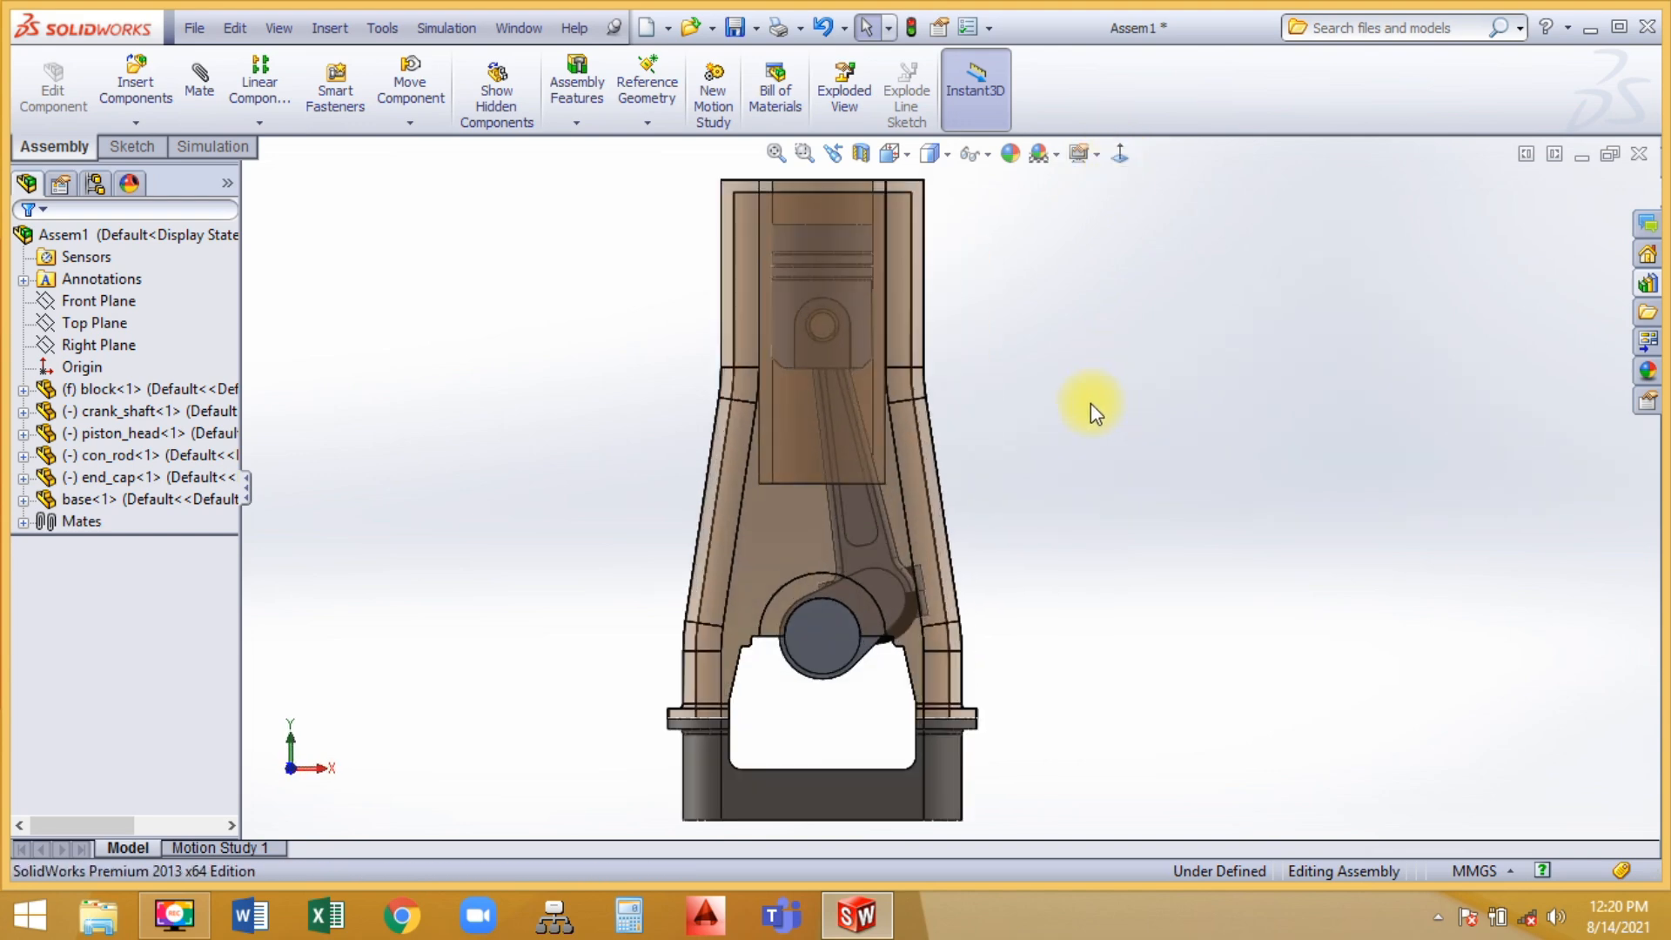
pyautogui.click(802, 639)
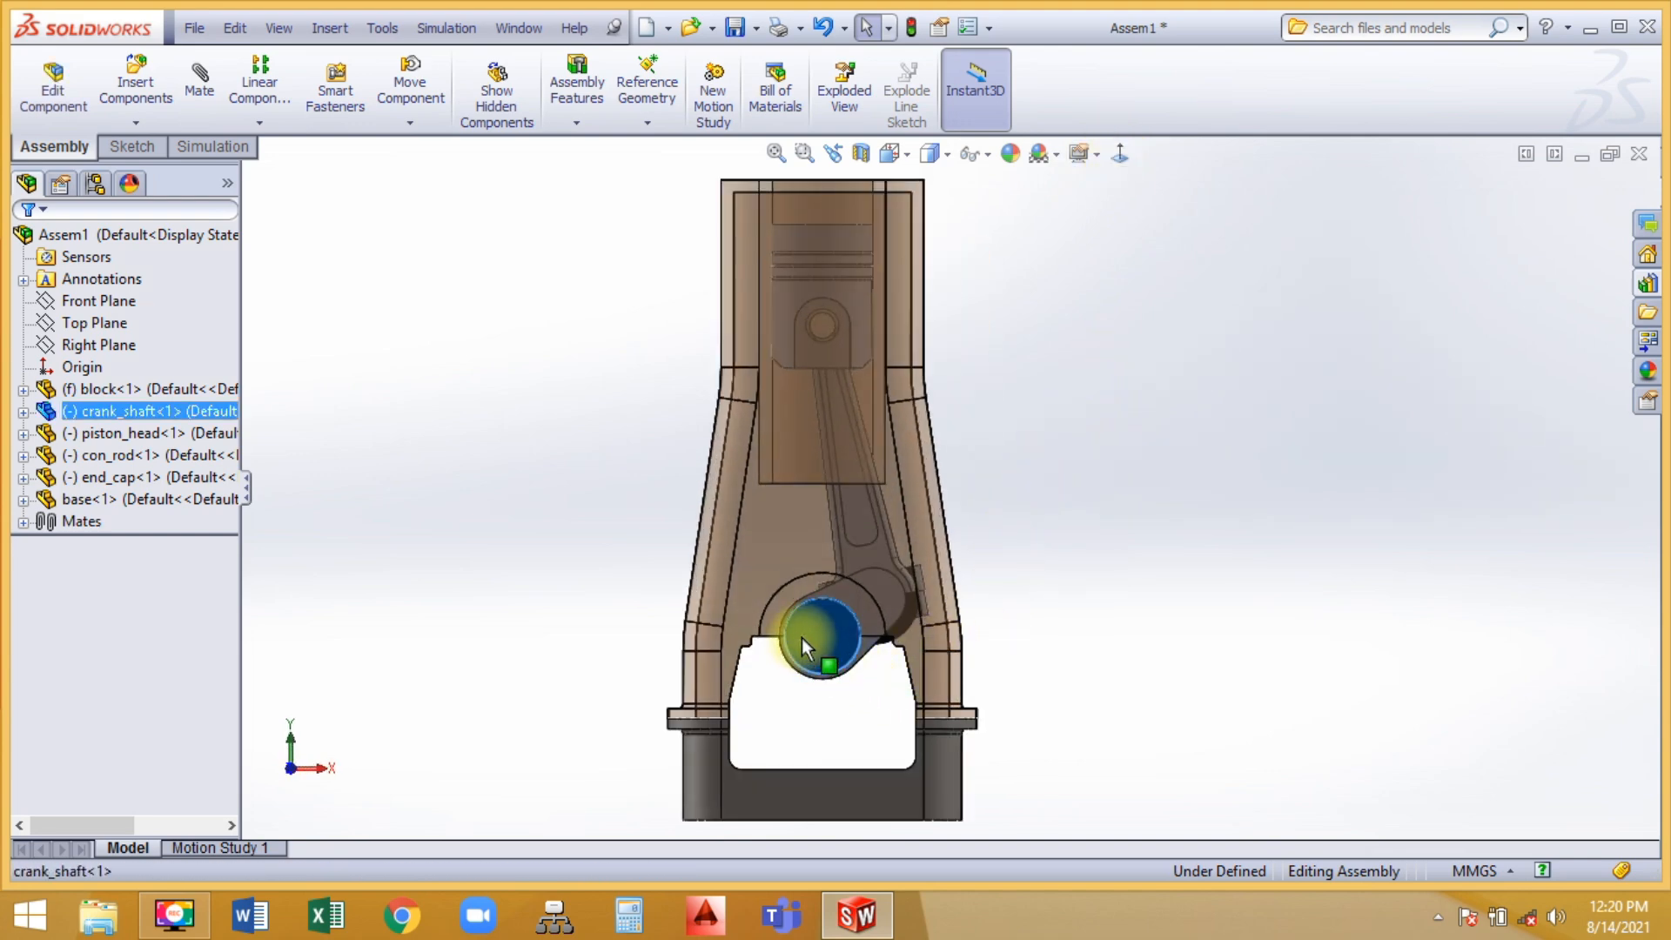
pyautogui.moveTo(802, 638); pyautogui.dragTo(874, 666)
pyautogui.press('Escape')
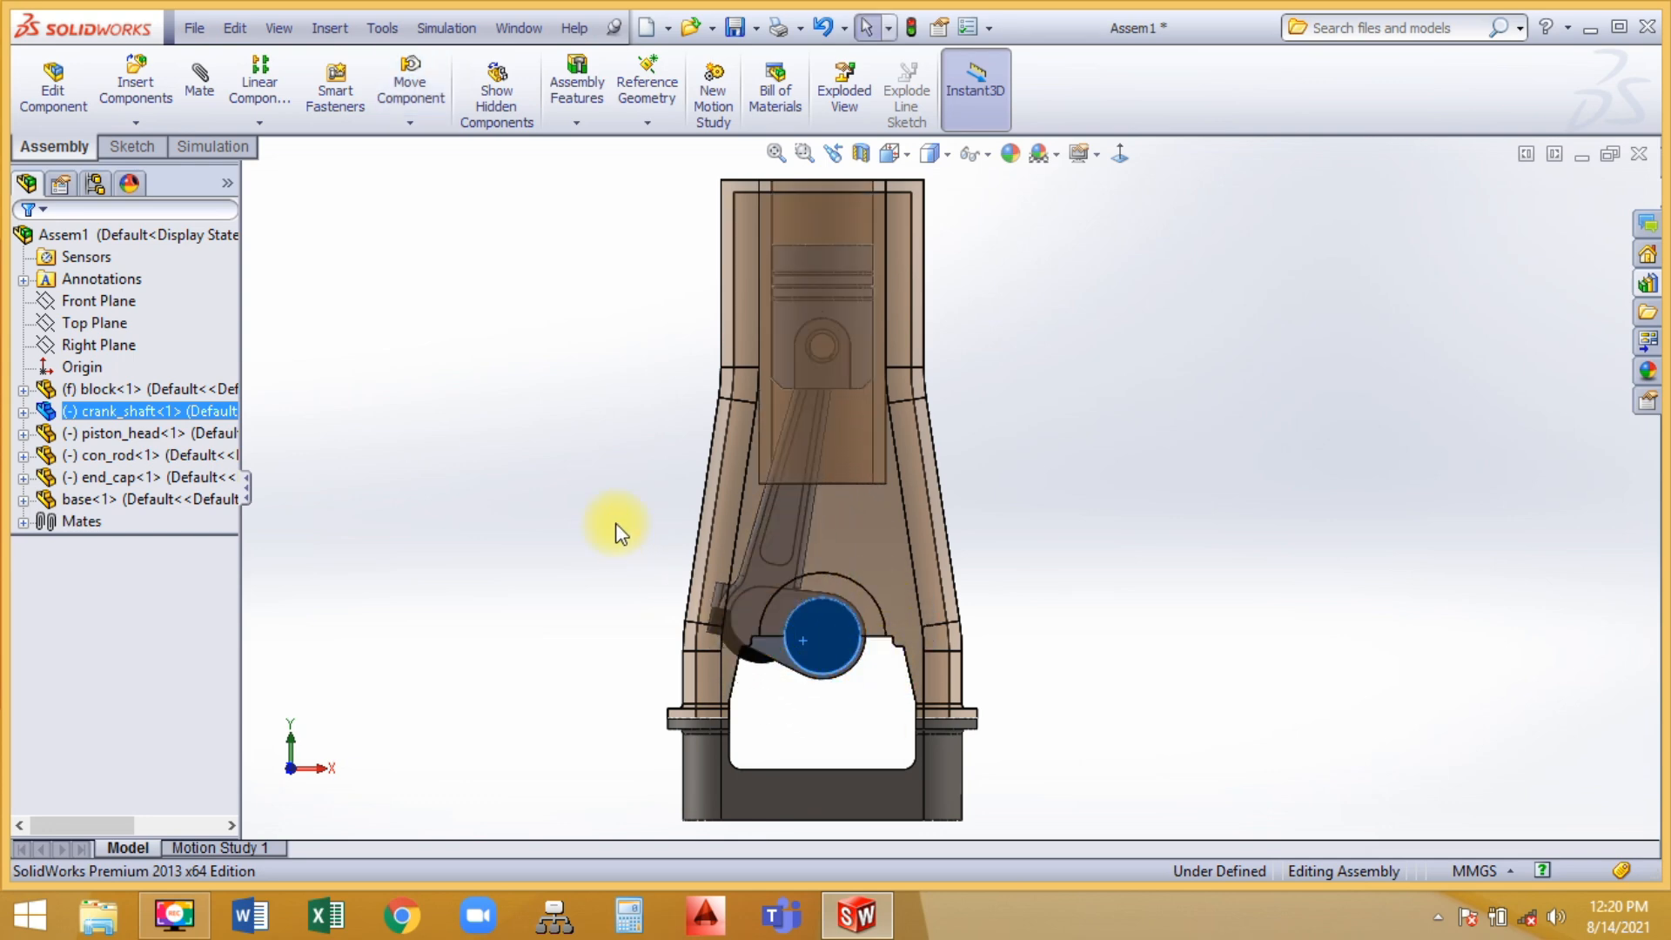
pyautogui.click(614, 522)
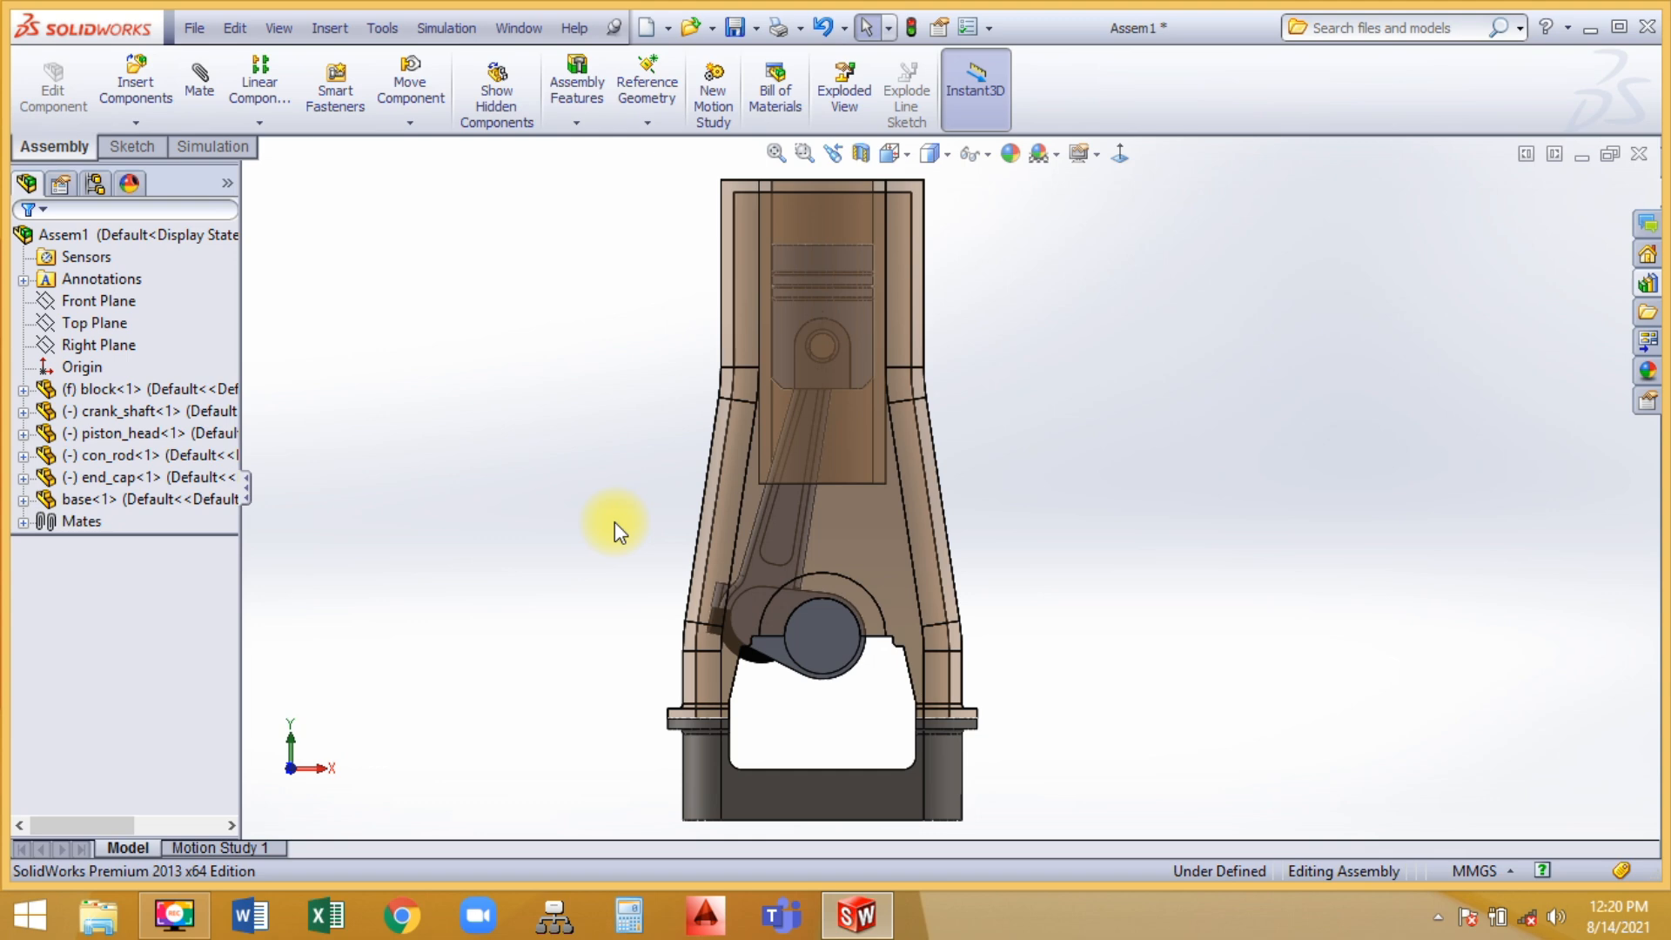
pyautogui.scroll(1, 613, 521)
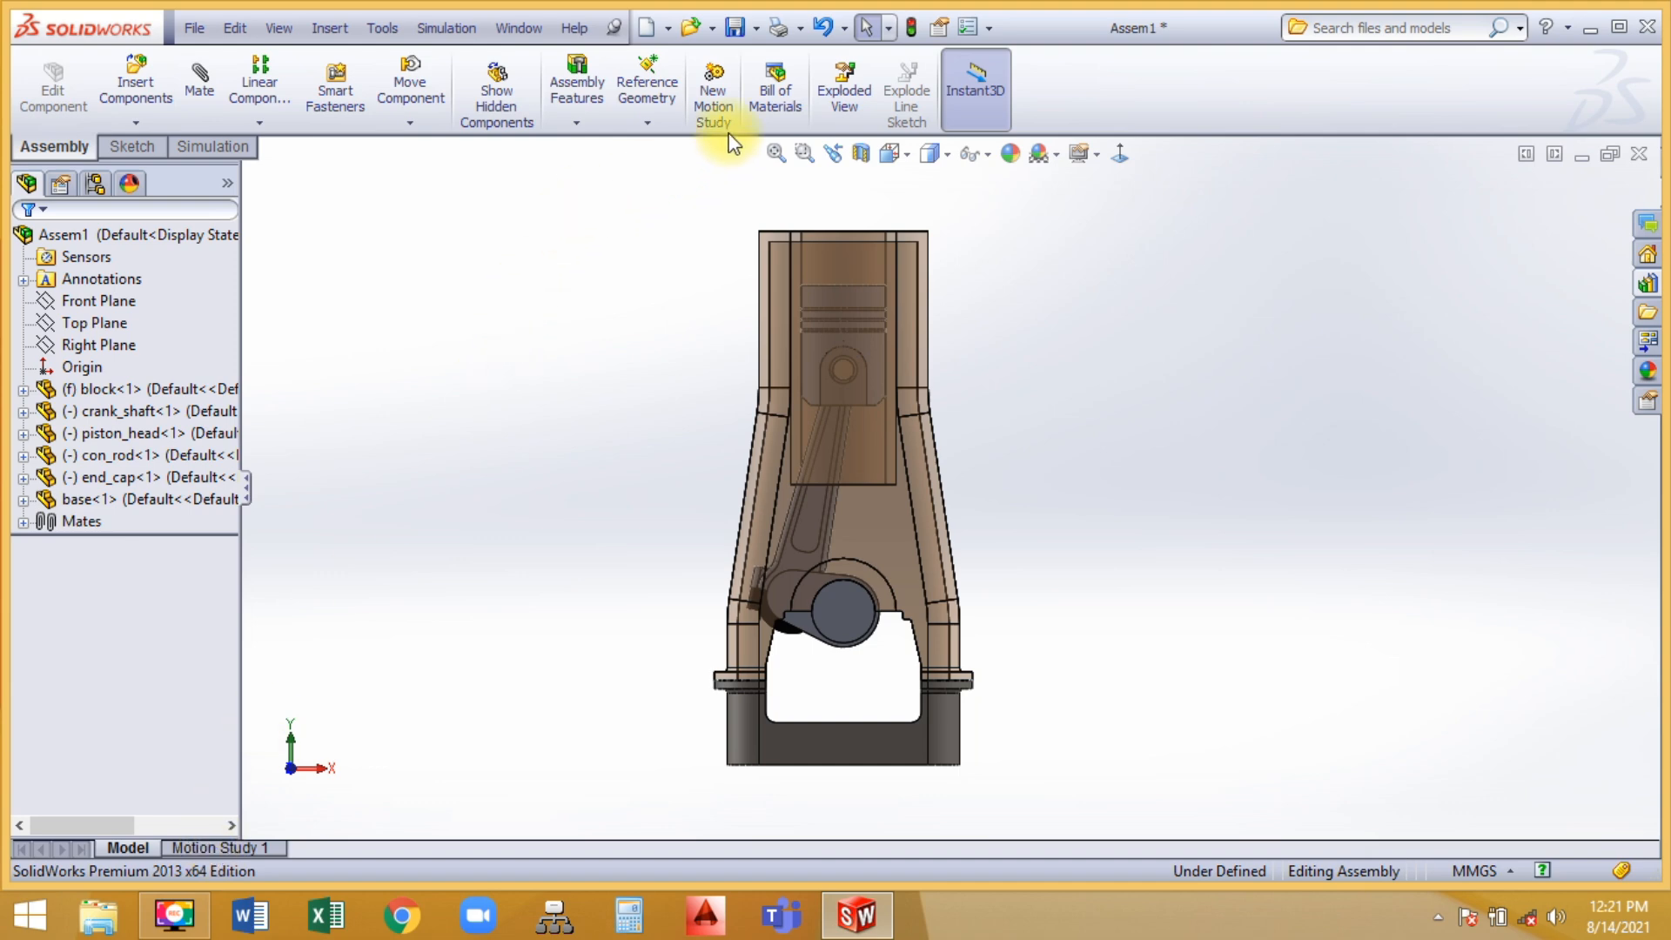
# Create a second motion study, review the options available for both studies, and delete the second one
pyautogui.click(712, 87)
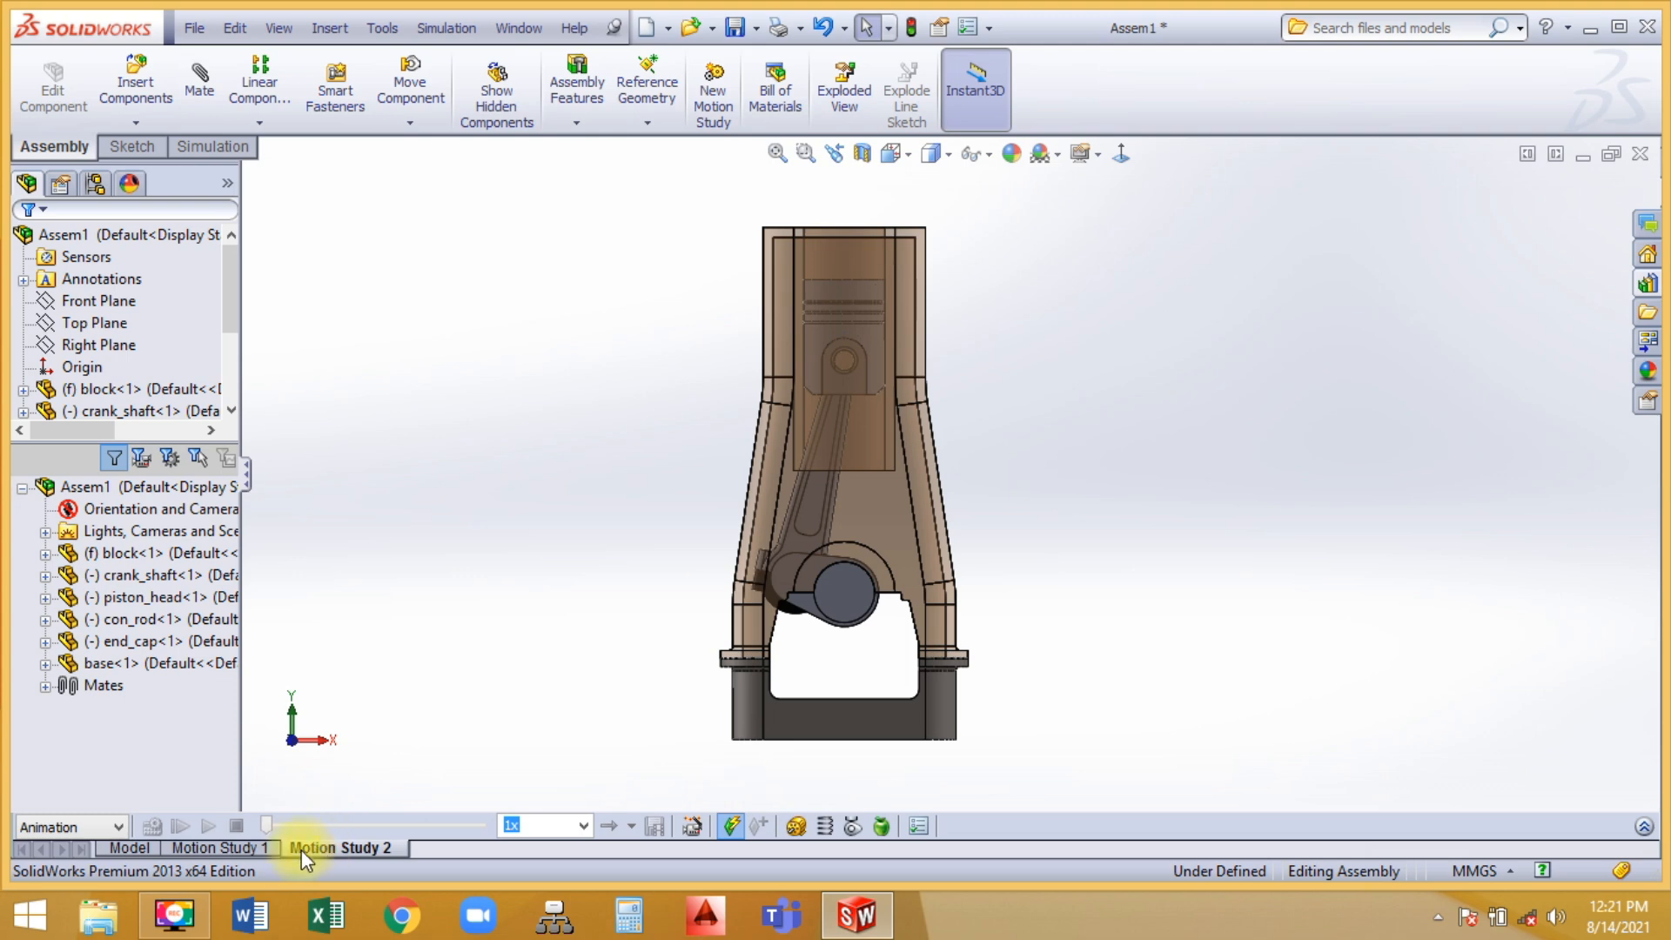
pyautogui.rightClick(336, 853)
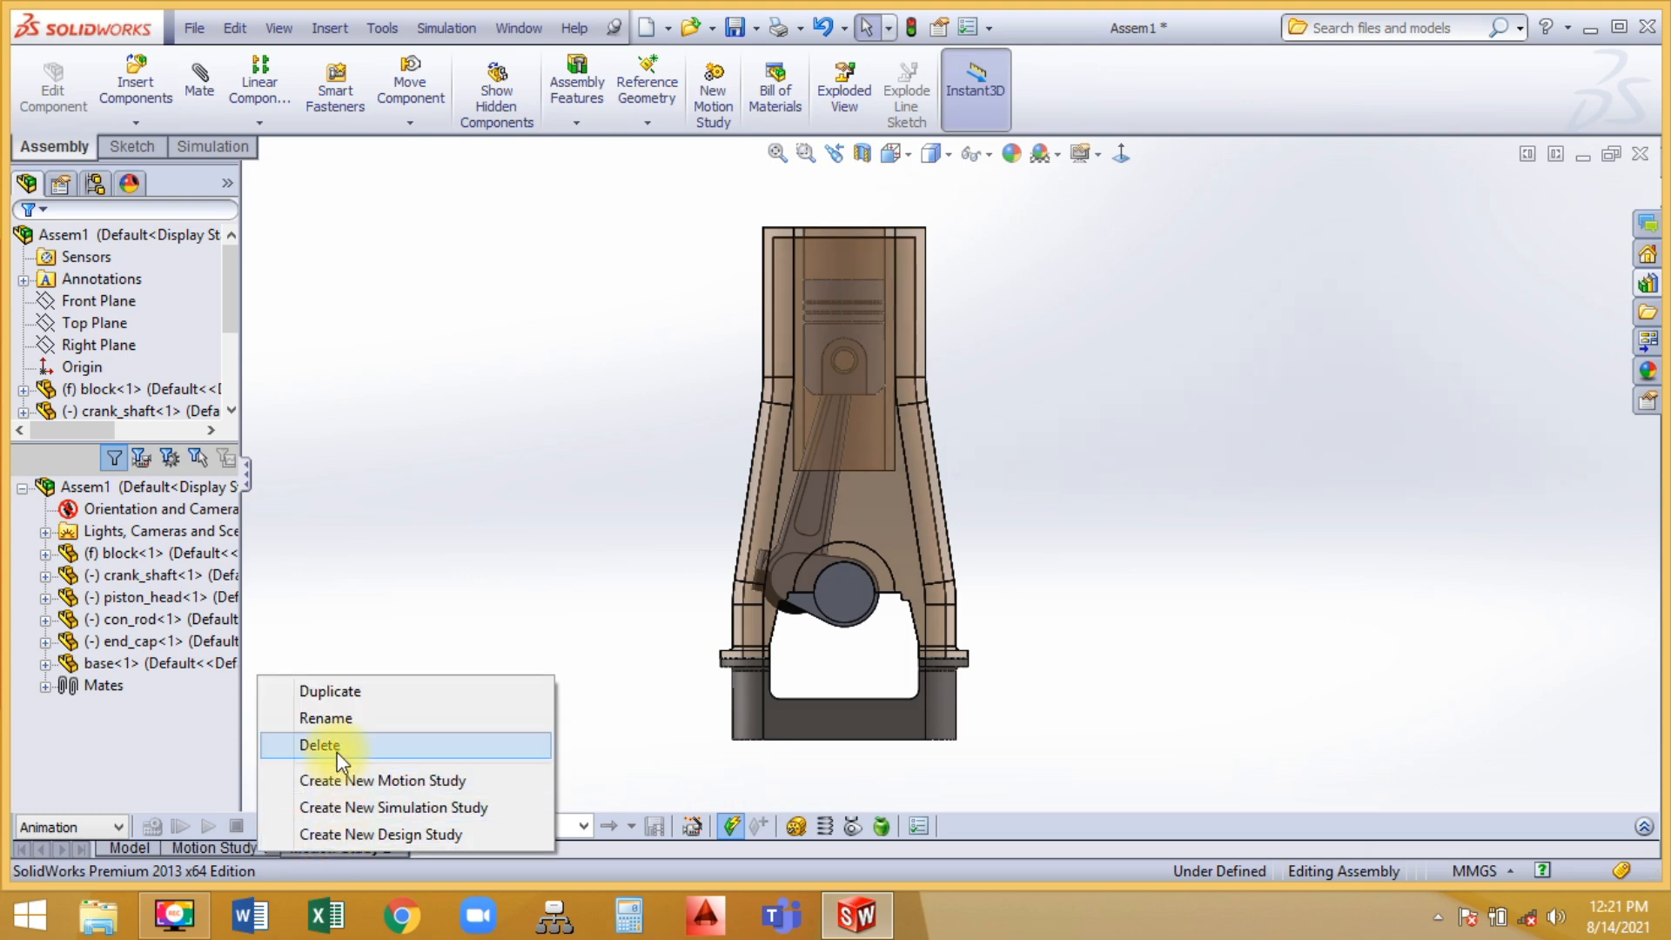
pyautogui.click(347, 634)
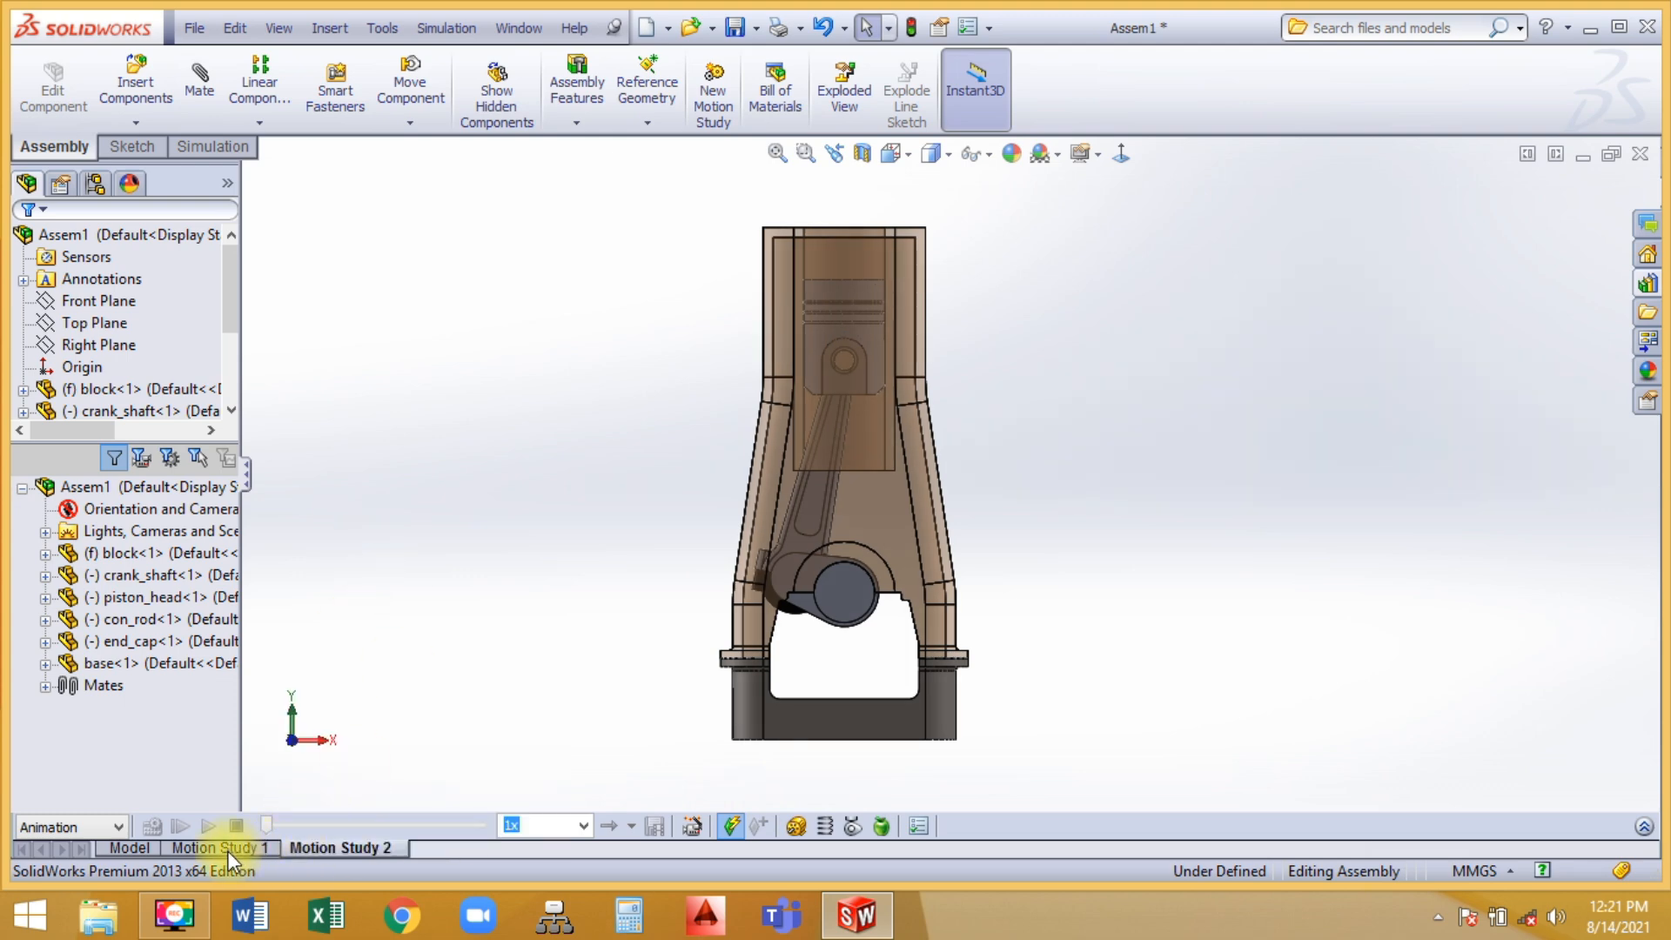
pyautogui.rightClick(227, 850)
pyautogui.click(484, 590)
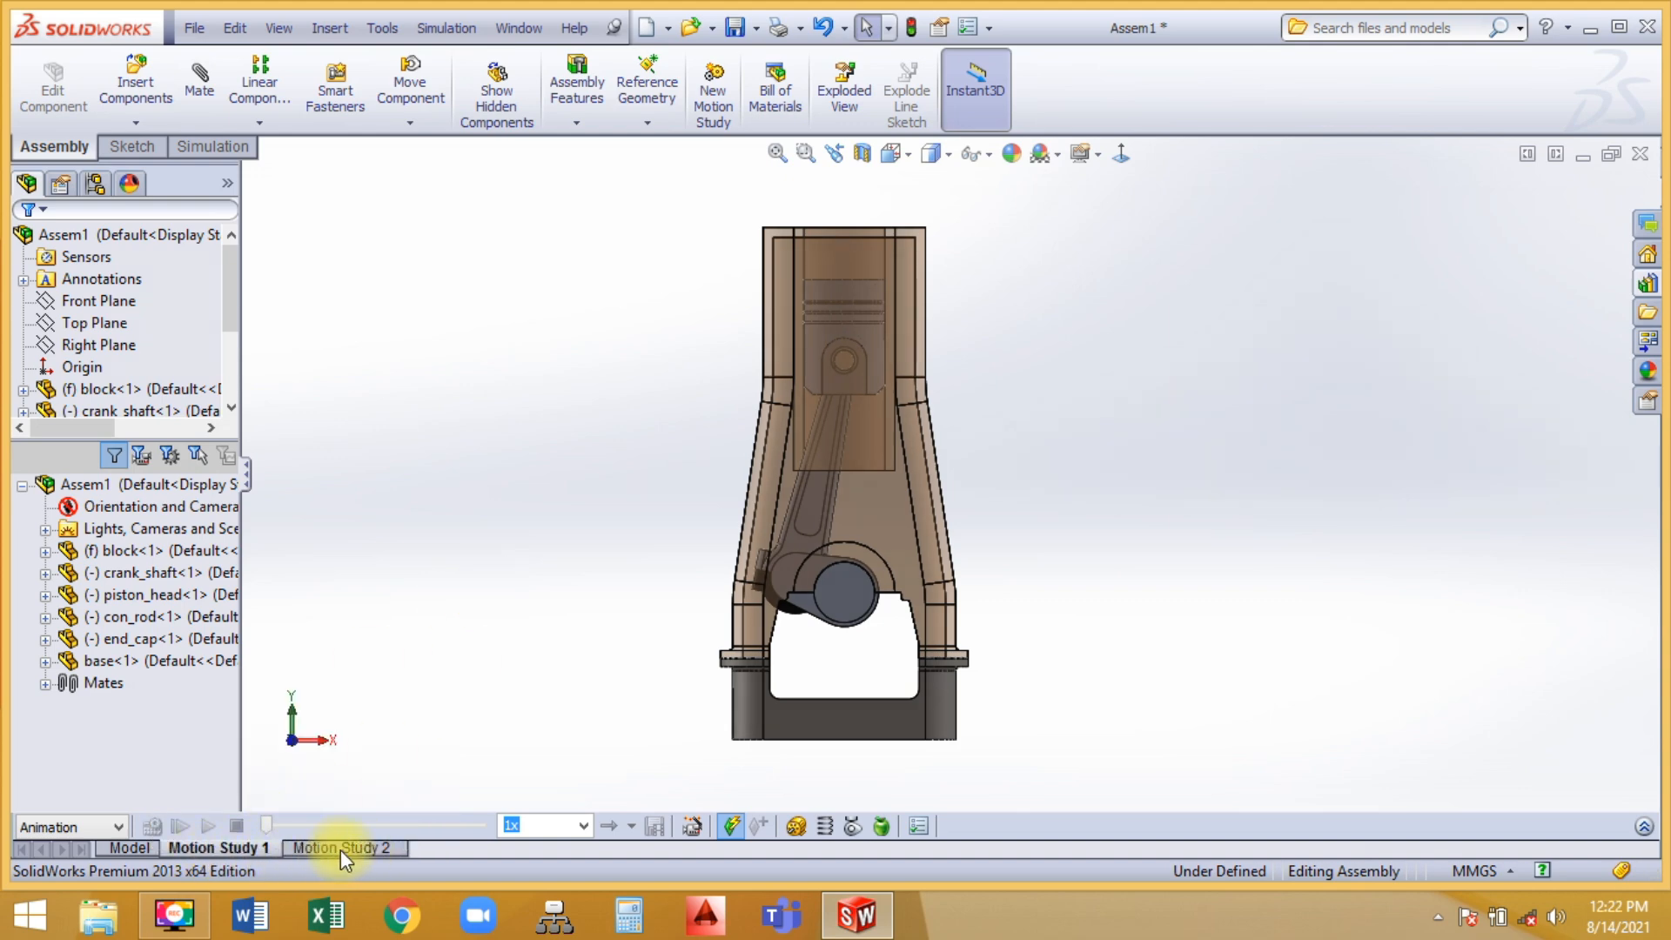
pyautogui.rightClick(226, 844)
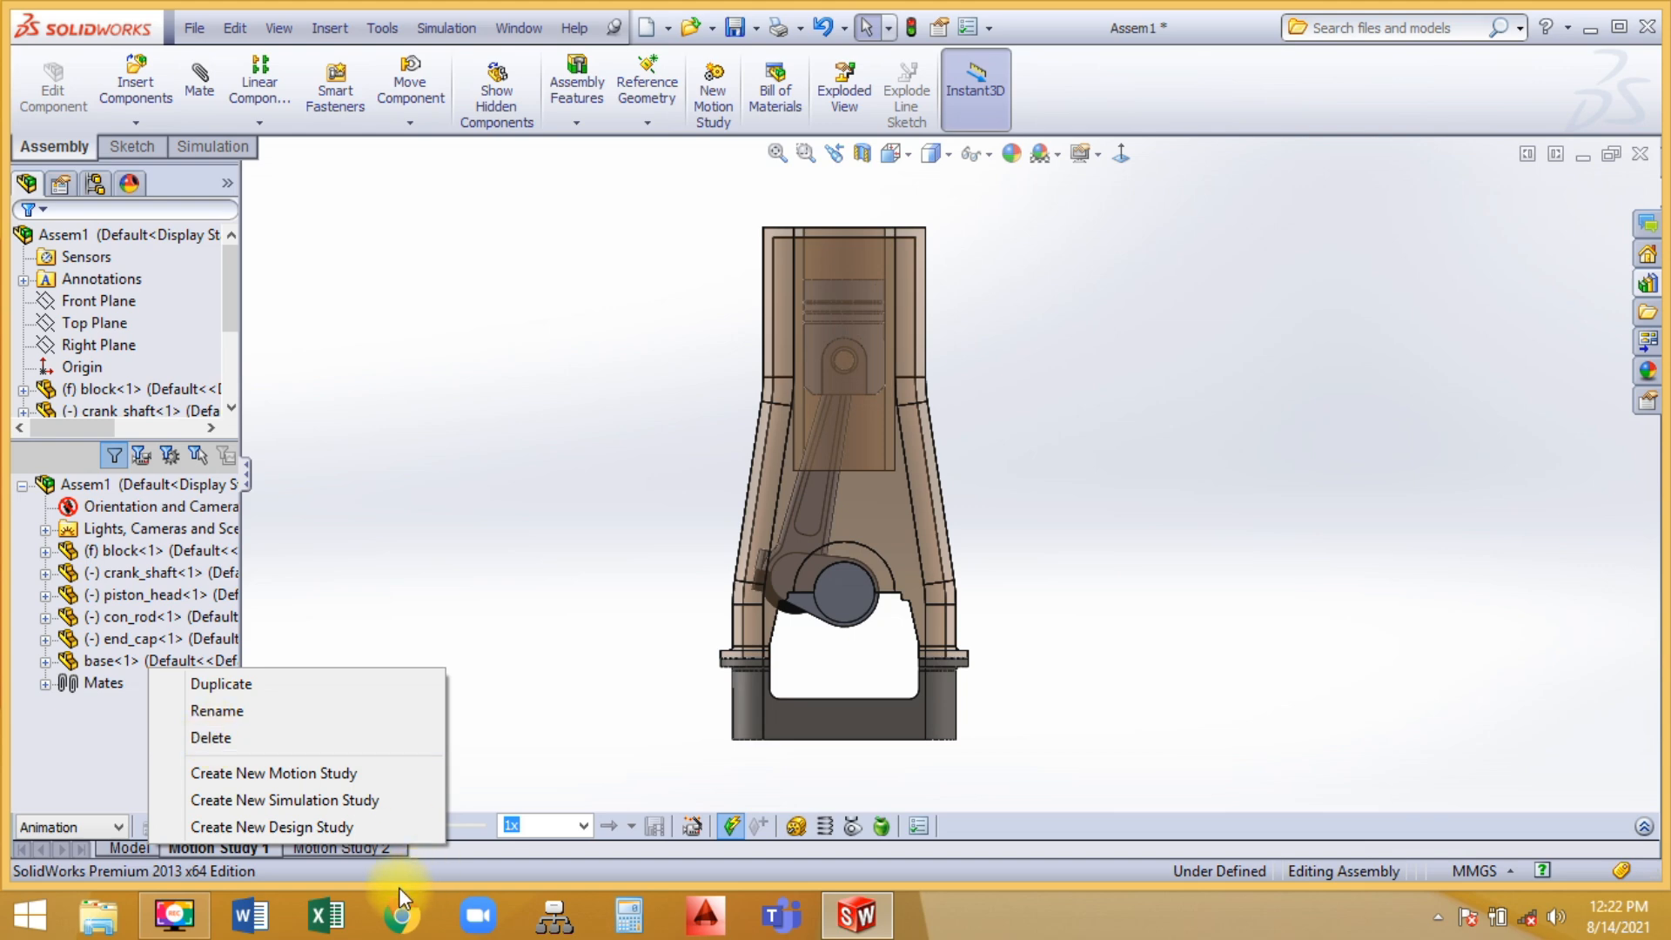
pyautogui.click(362, 846)
pyautogui.rightClick(362, 845)
pyautogui.click(365, 739)
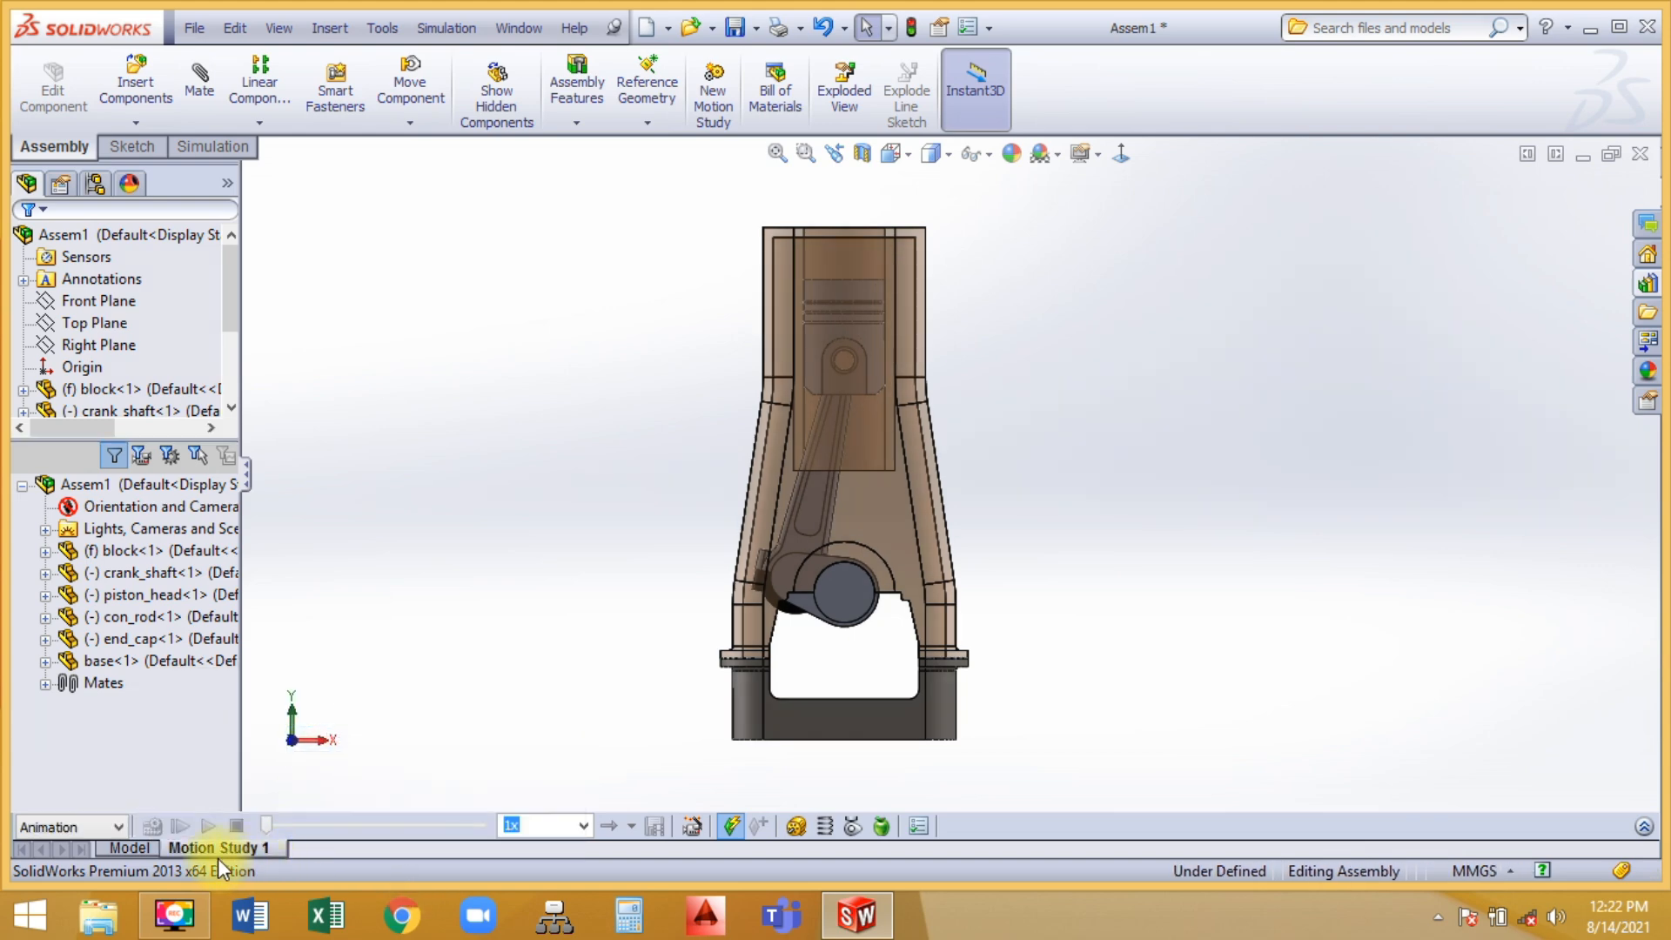
pyautogui.rightClick(212, 849)
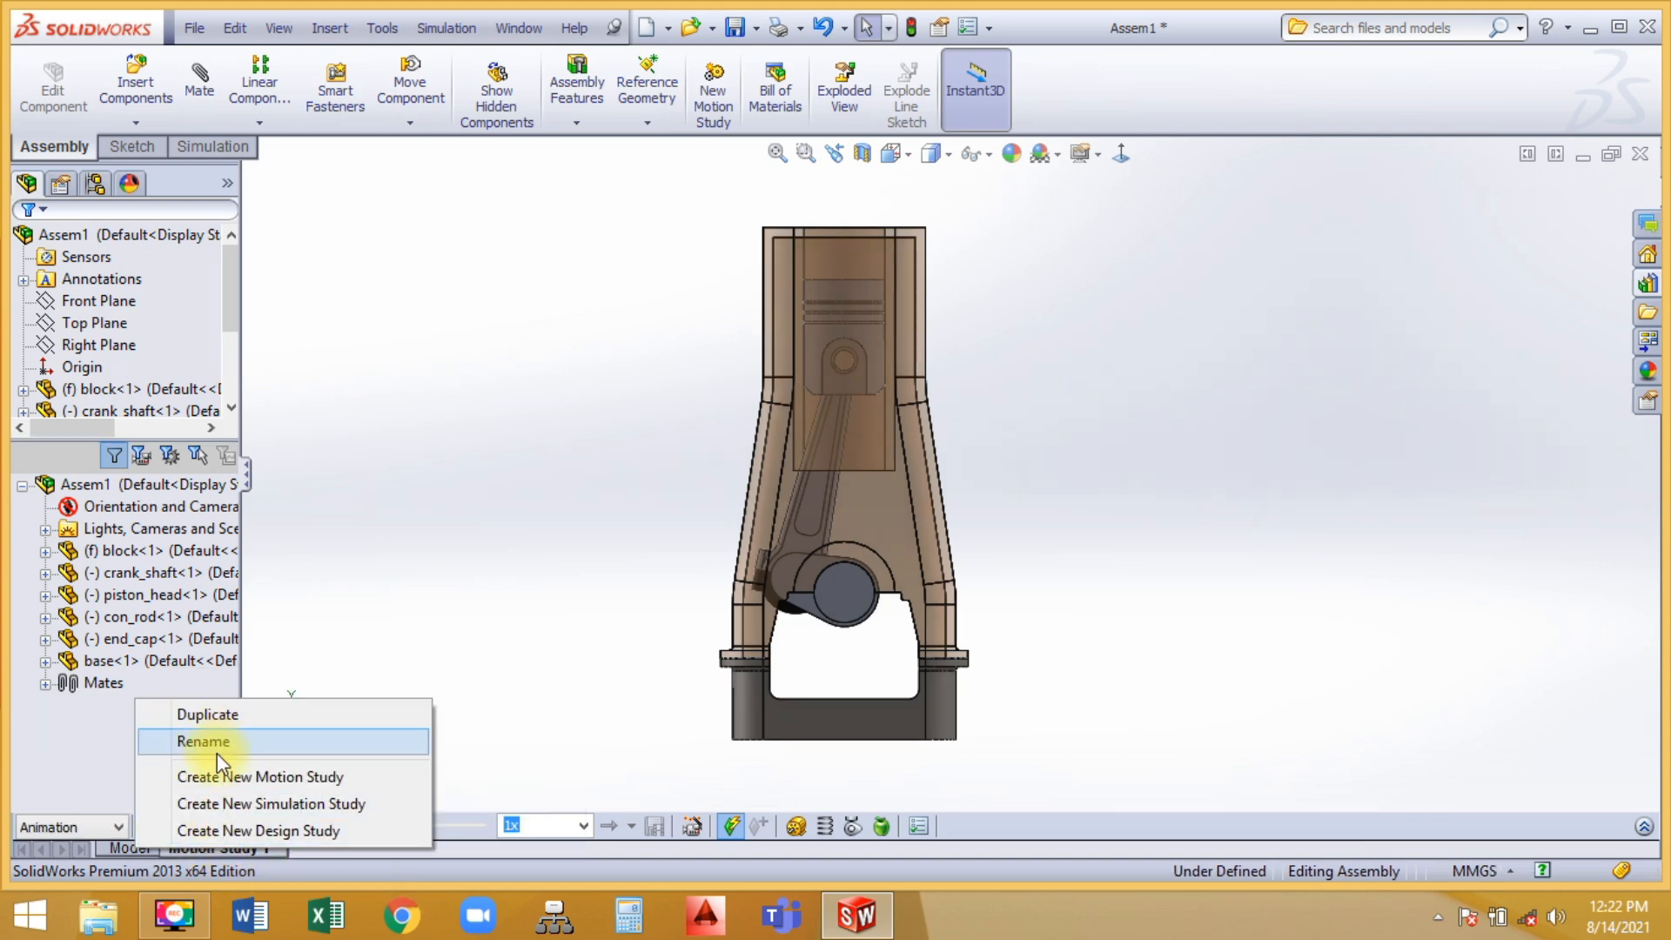
pyautogui.click(412, 550)
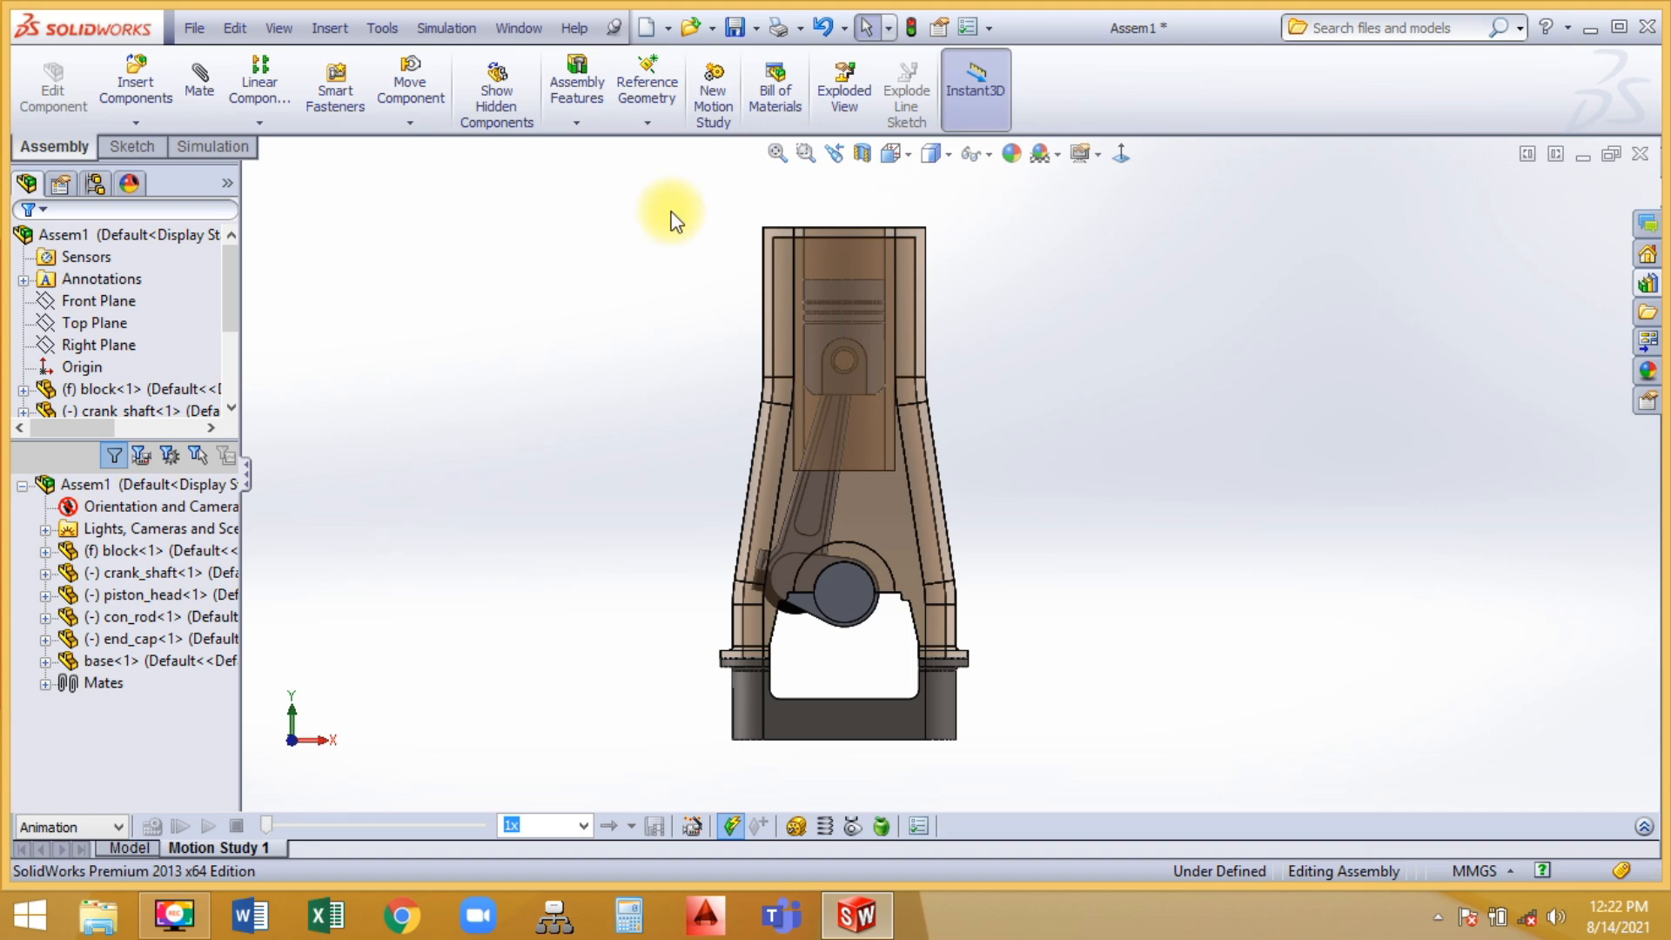
# Create a new motion study, add a constant-speed 100 RPM rotary motor to the crankshaft's front end face, and play the animation
pyautogui.click(710, 97)
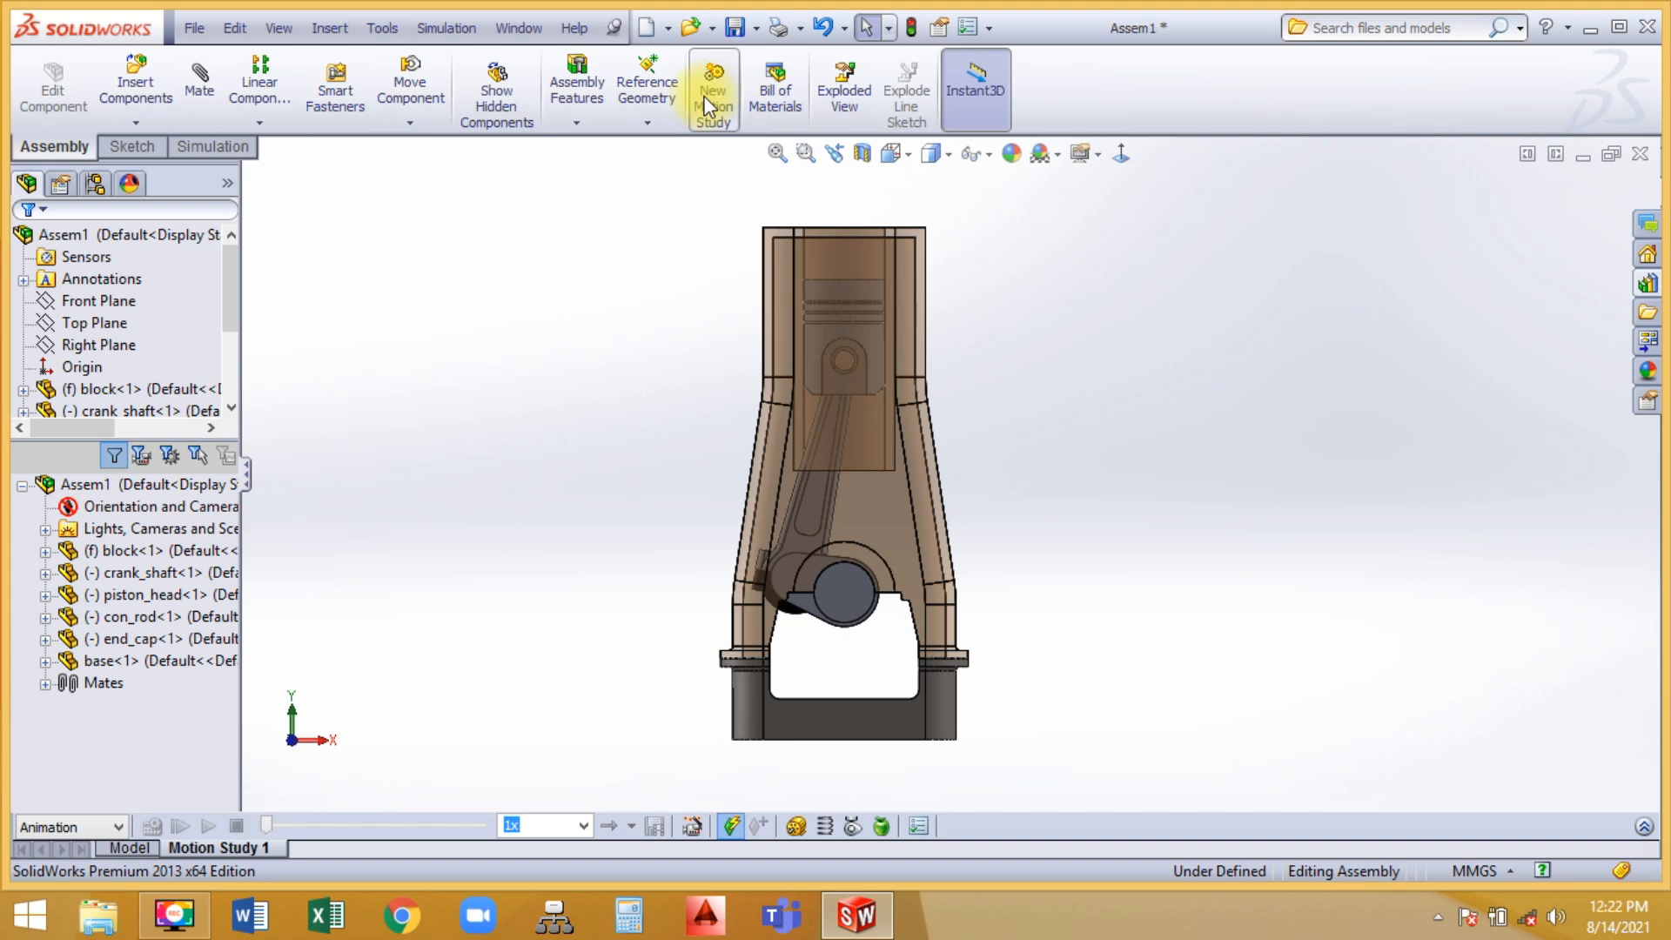
pyautogui.click(798, 832)
pyautogui.click(838, 604)
pyautogui.scroll(-2, 1108, 683)
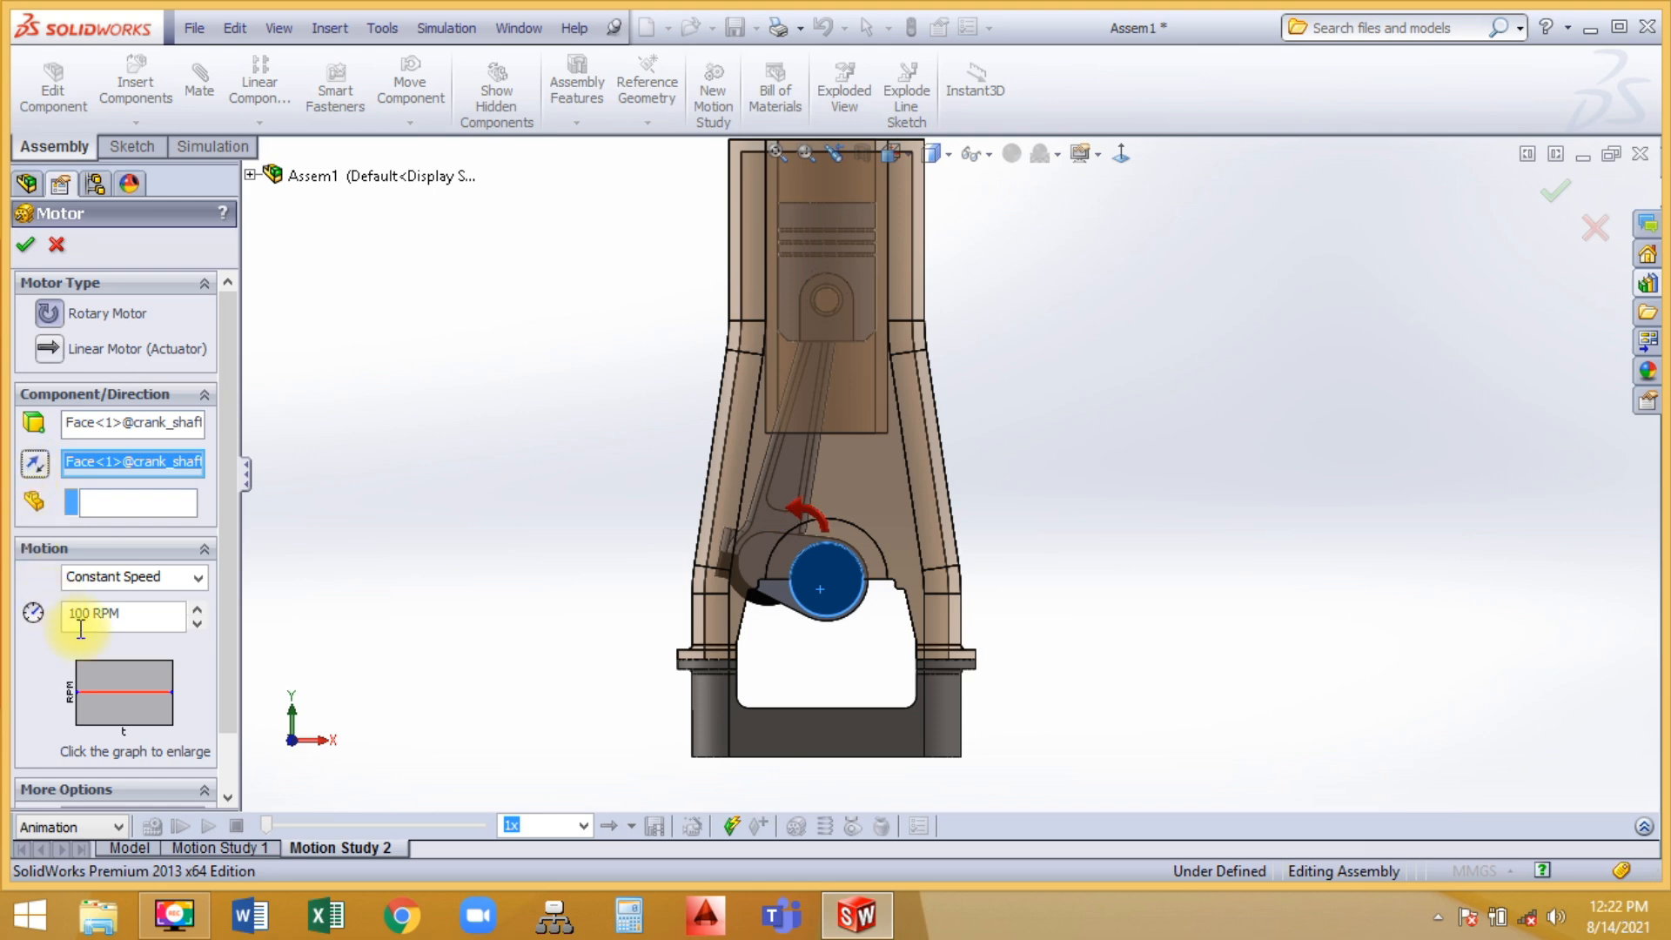
pyautogui.moveTo(142, 614); pyautogui.dragTo(61, 611)
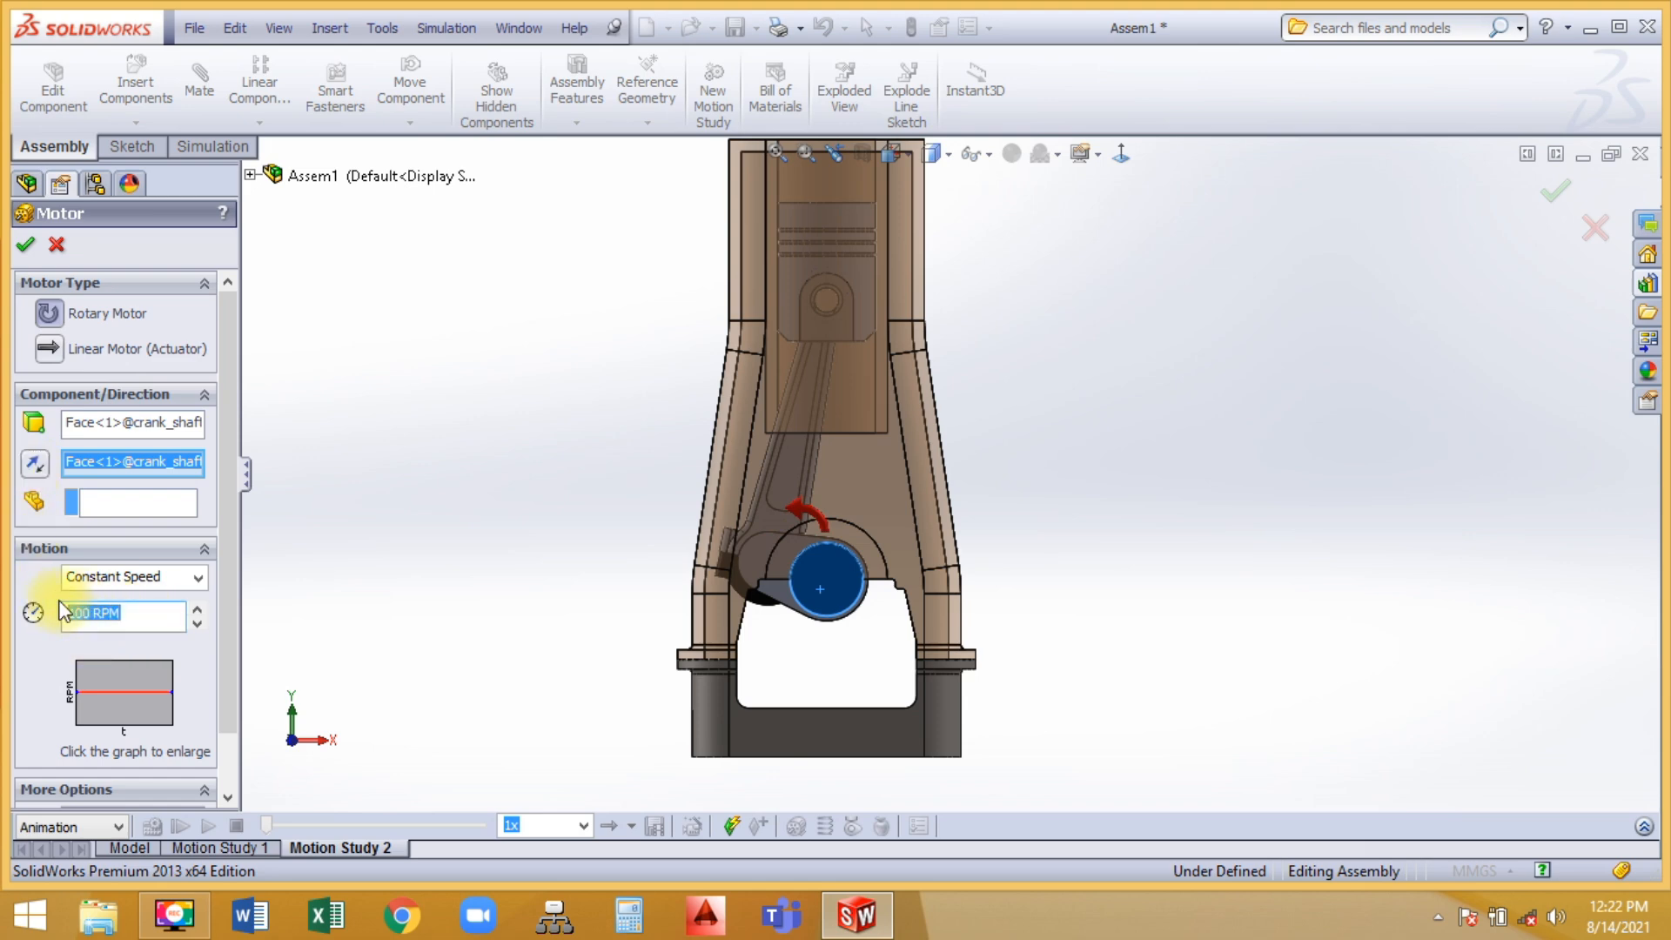
pyautogui.click(25, 244)
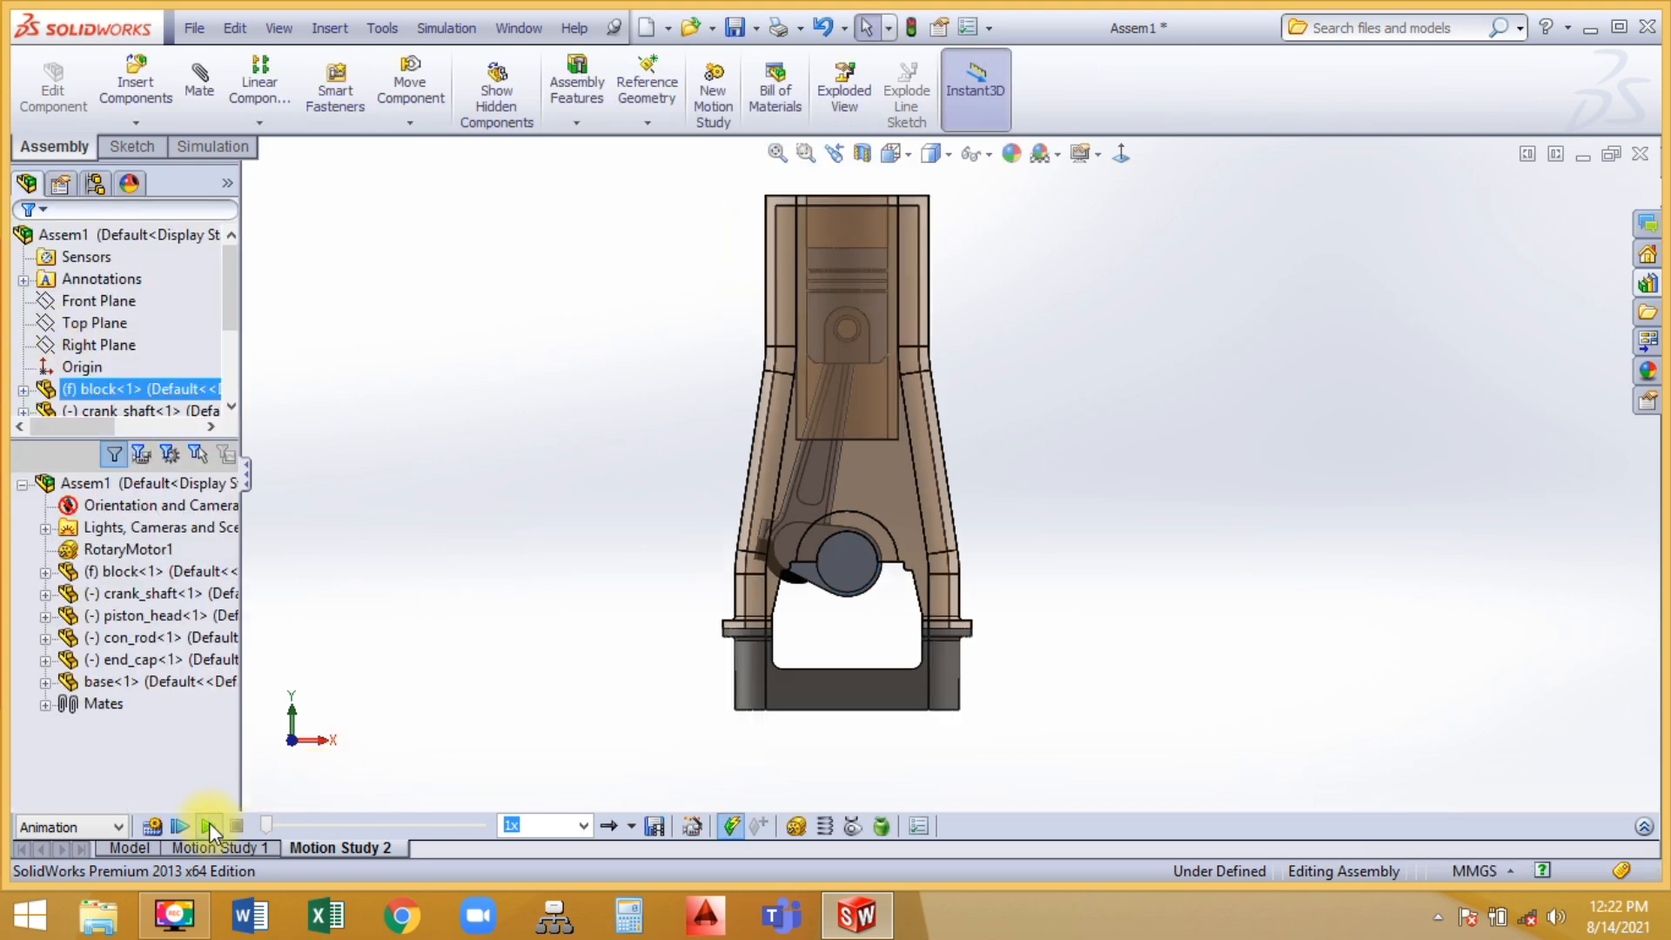
pyautogui.click(209, 825)
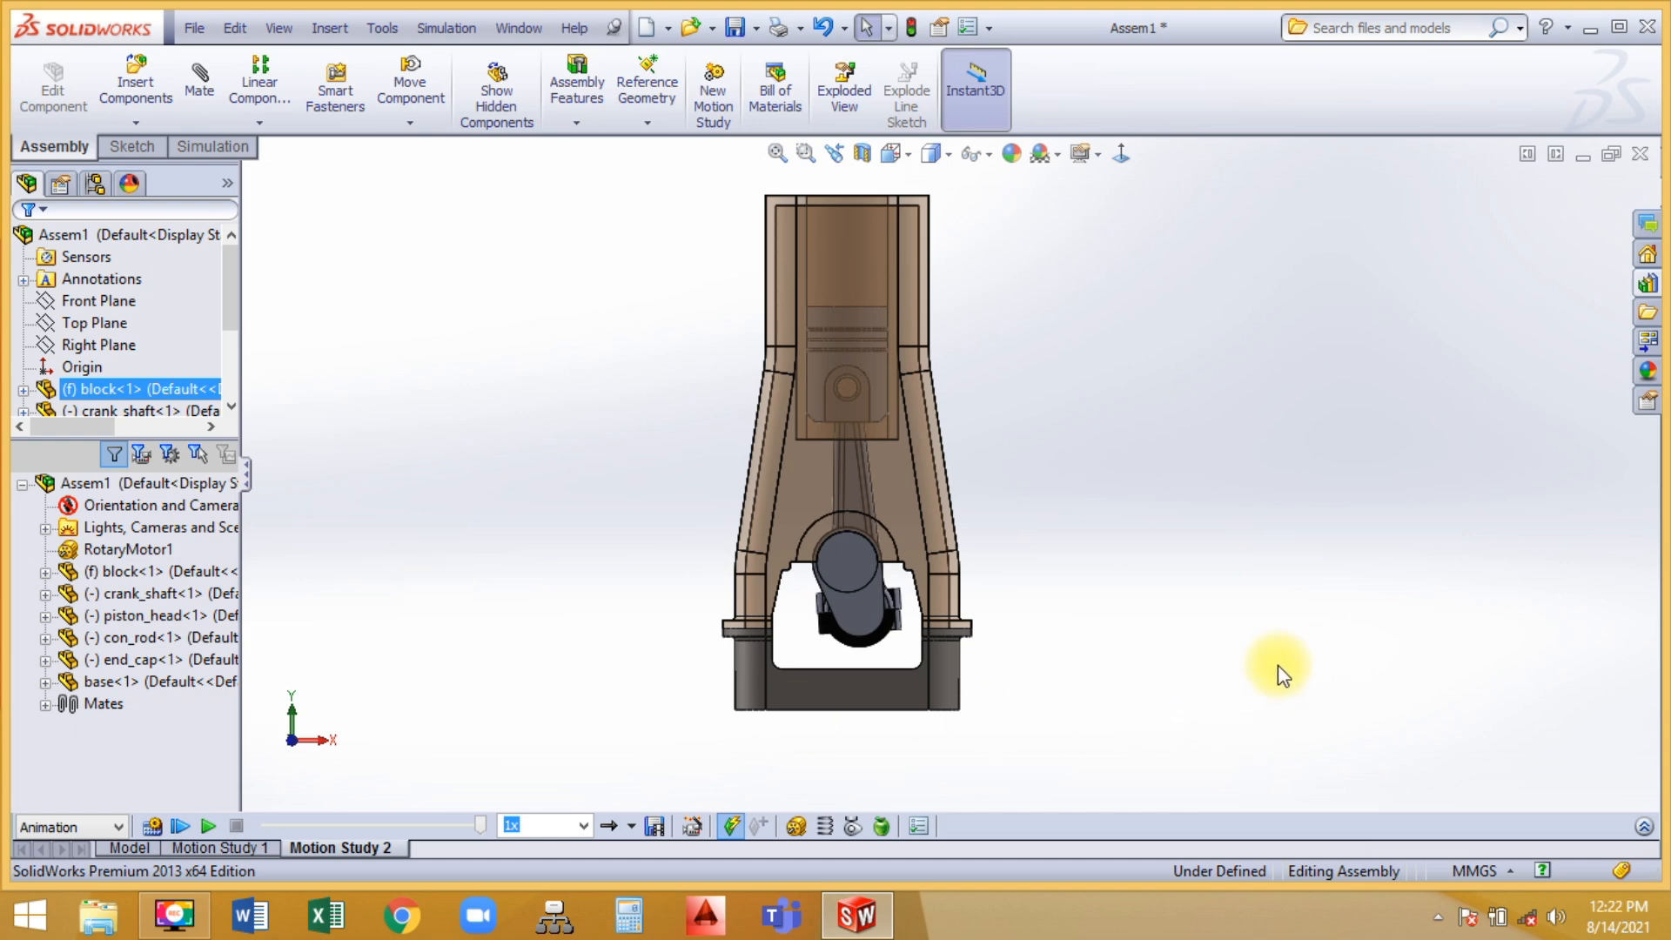
# Extend the second motion study's end time to about 14 seconds and play the animation
pyautogui.click(1643, 829)
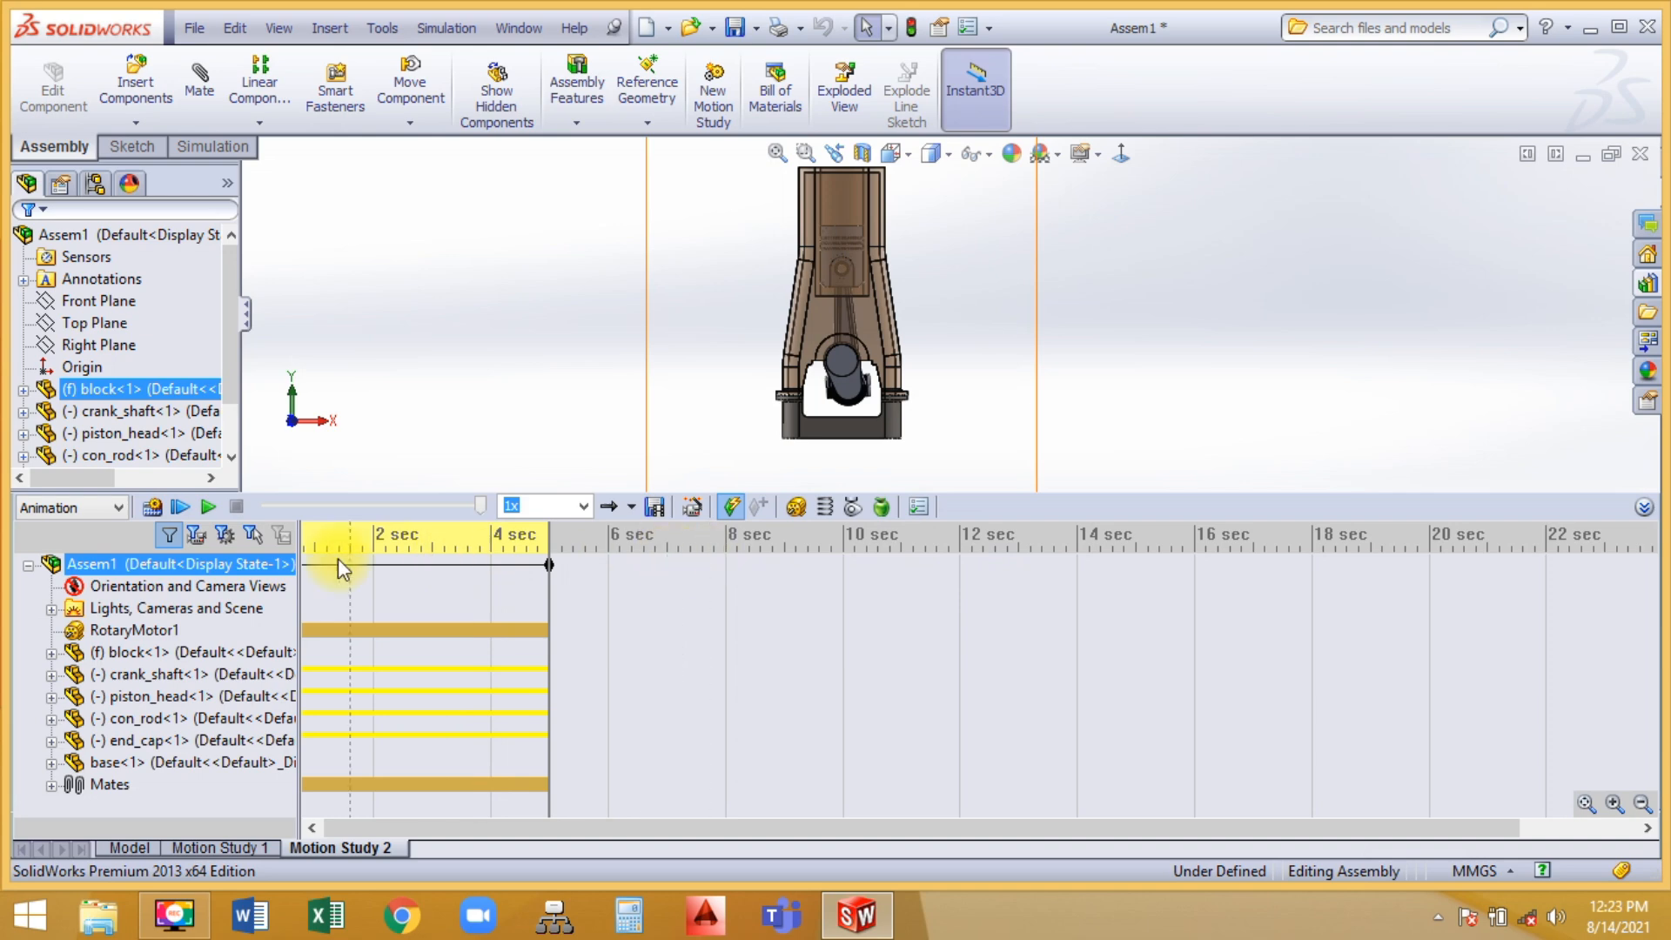
pyautogui.click(655, 614)
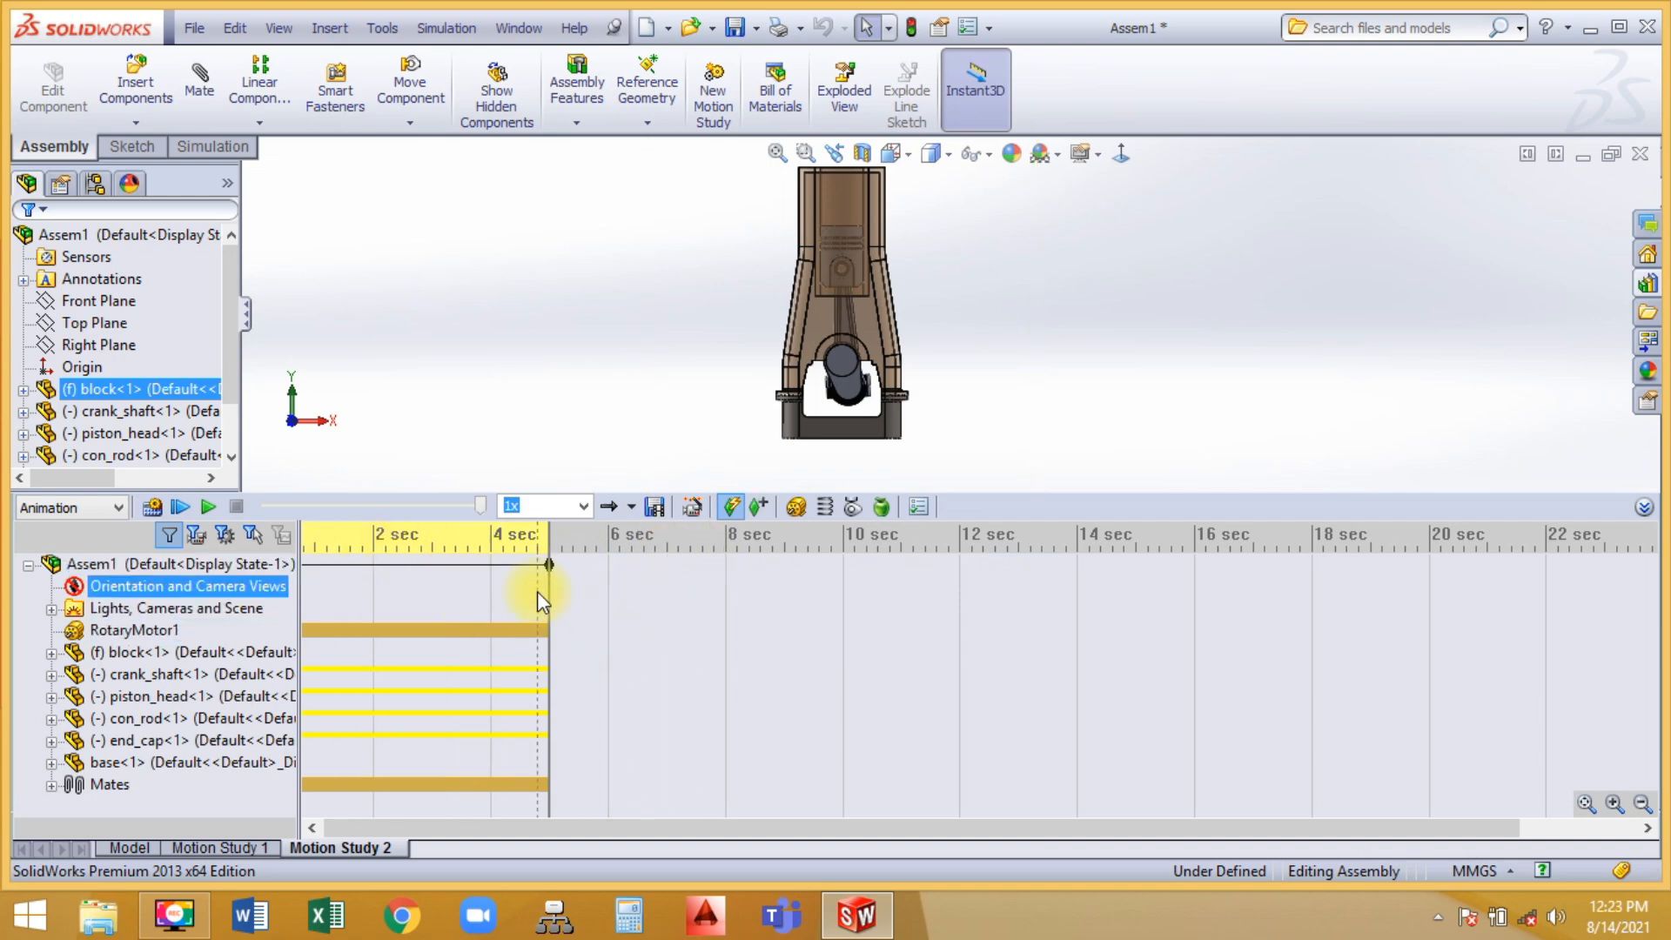
pyautogui.click(548, 566)
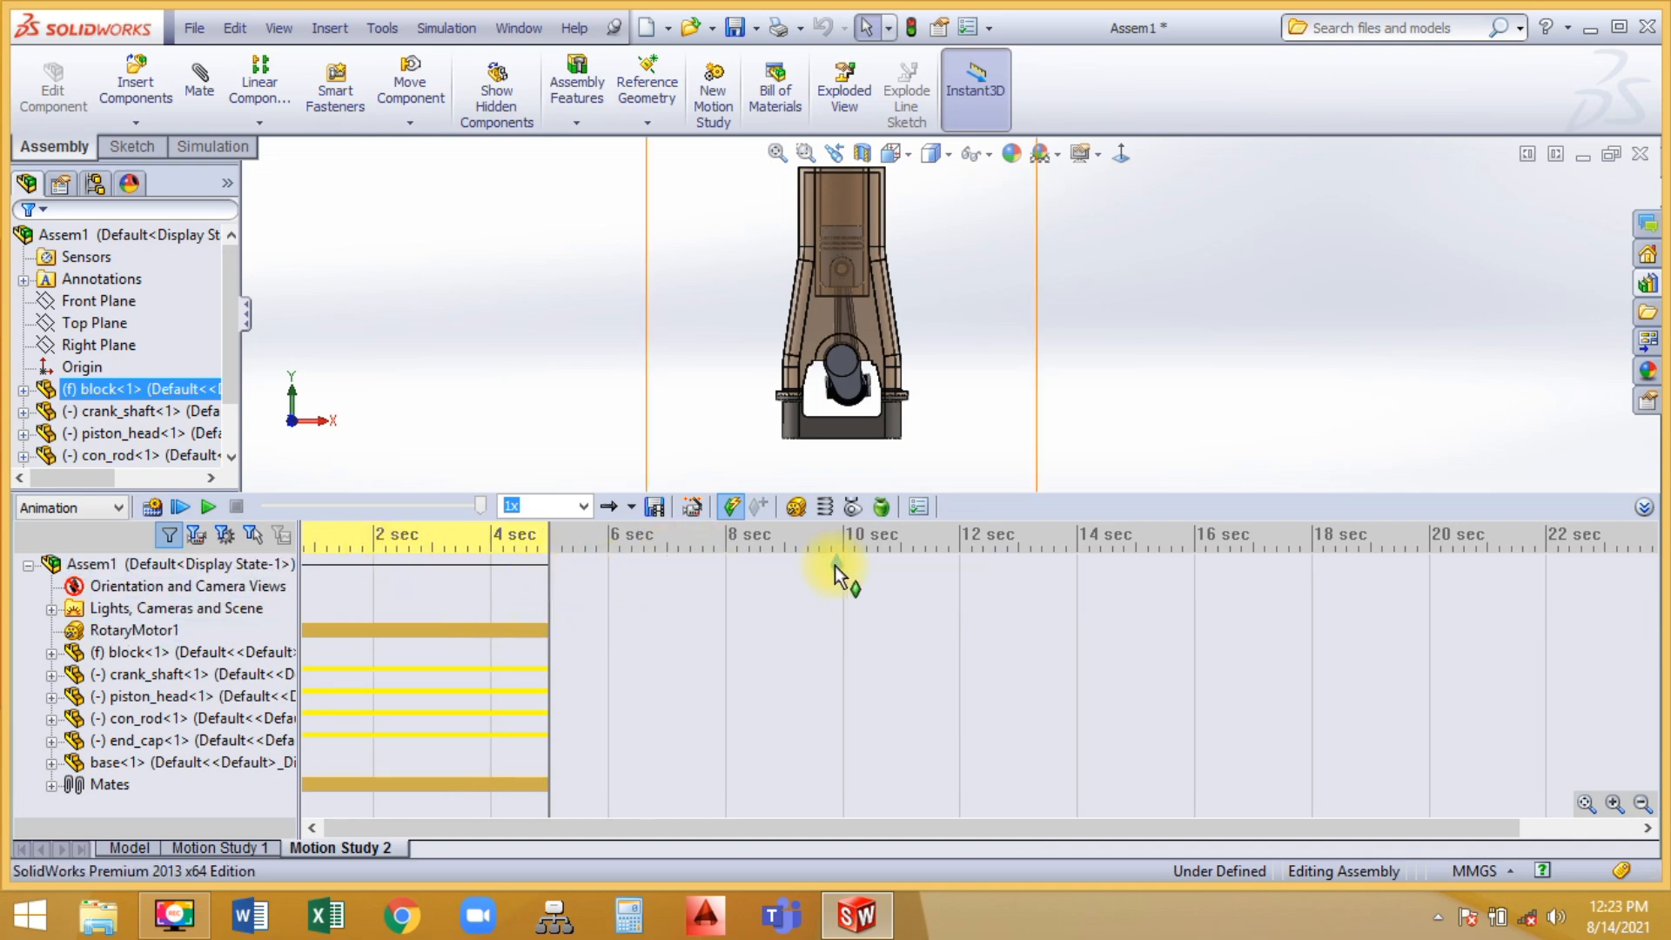
pyautogui.moveTo(1073, 551); pyautogui.dragTo(1073, 552)
pyautogui.click(378, 565)
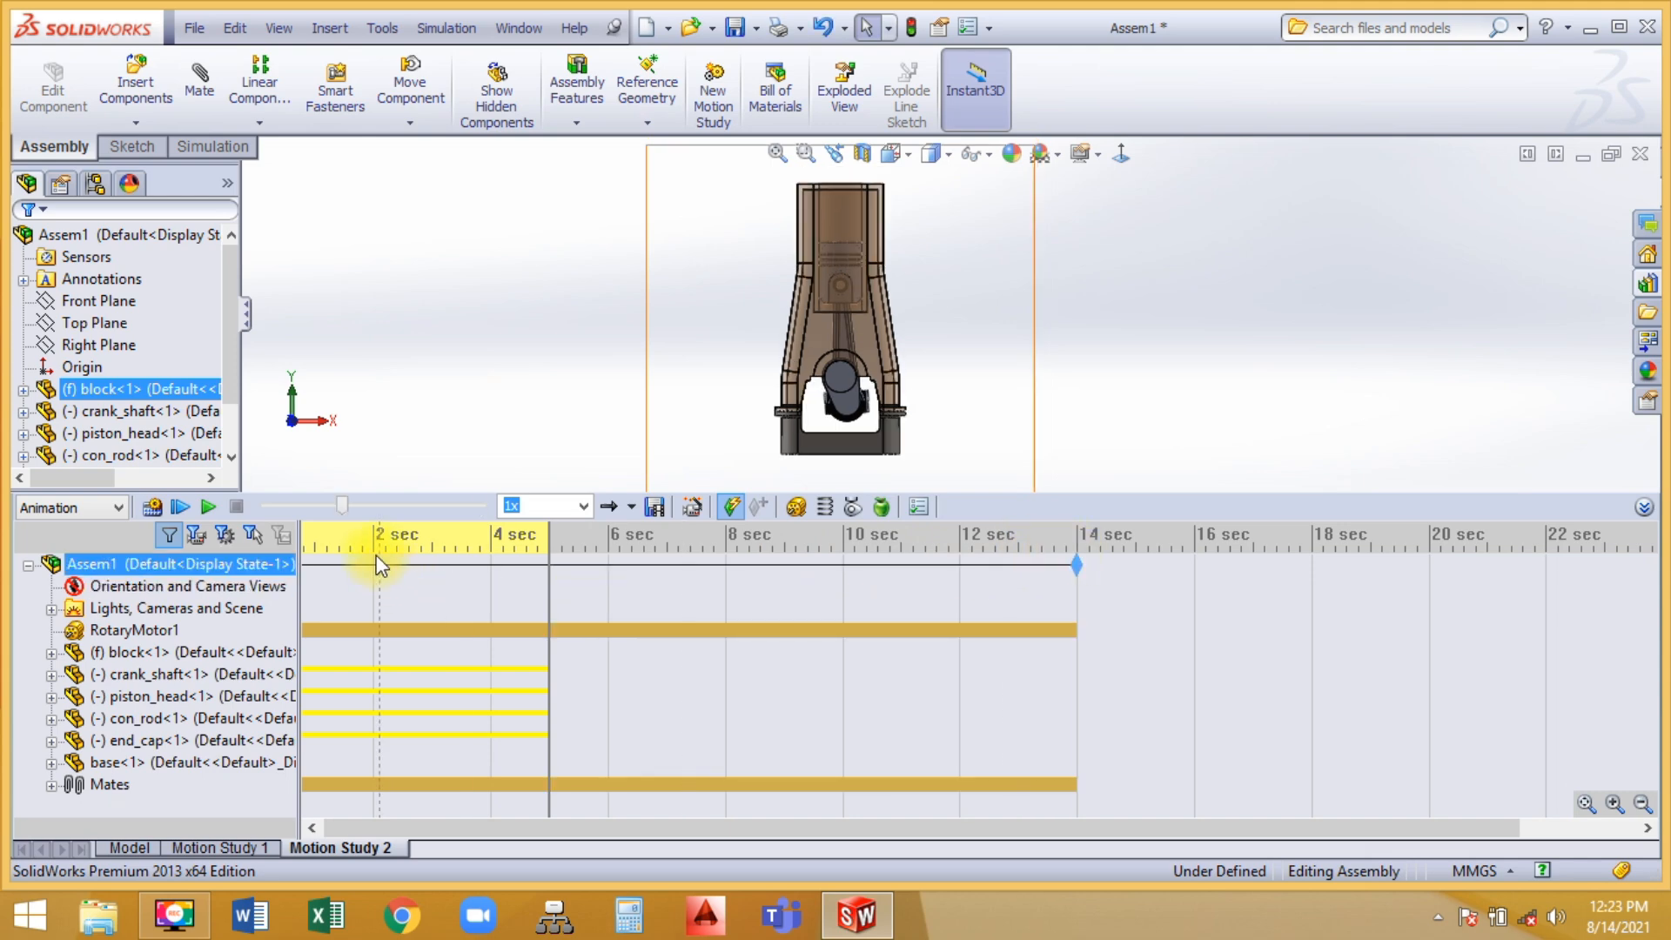
pyautogui.click(206, 509)
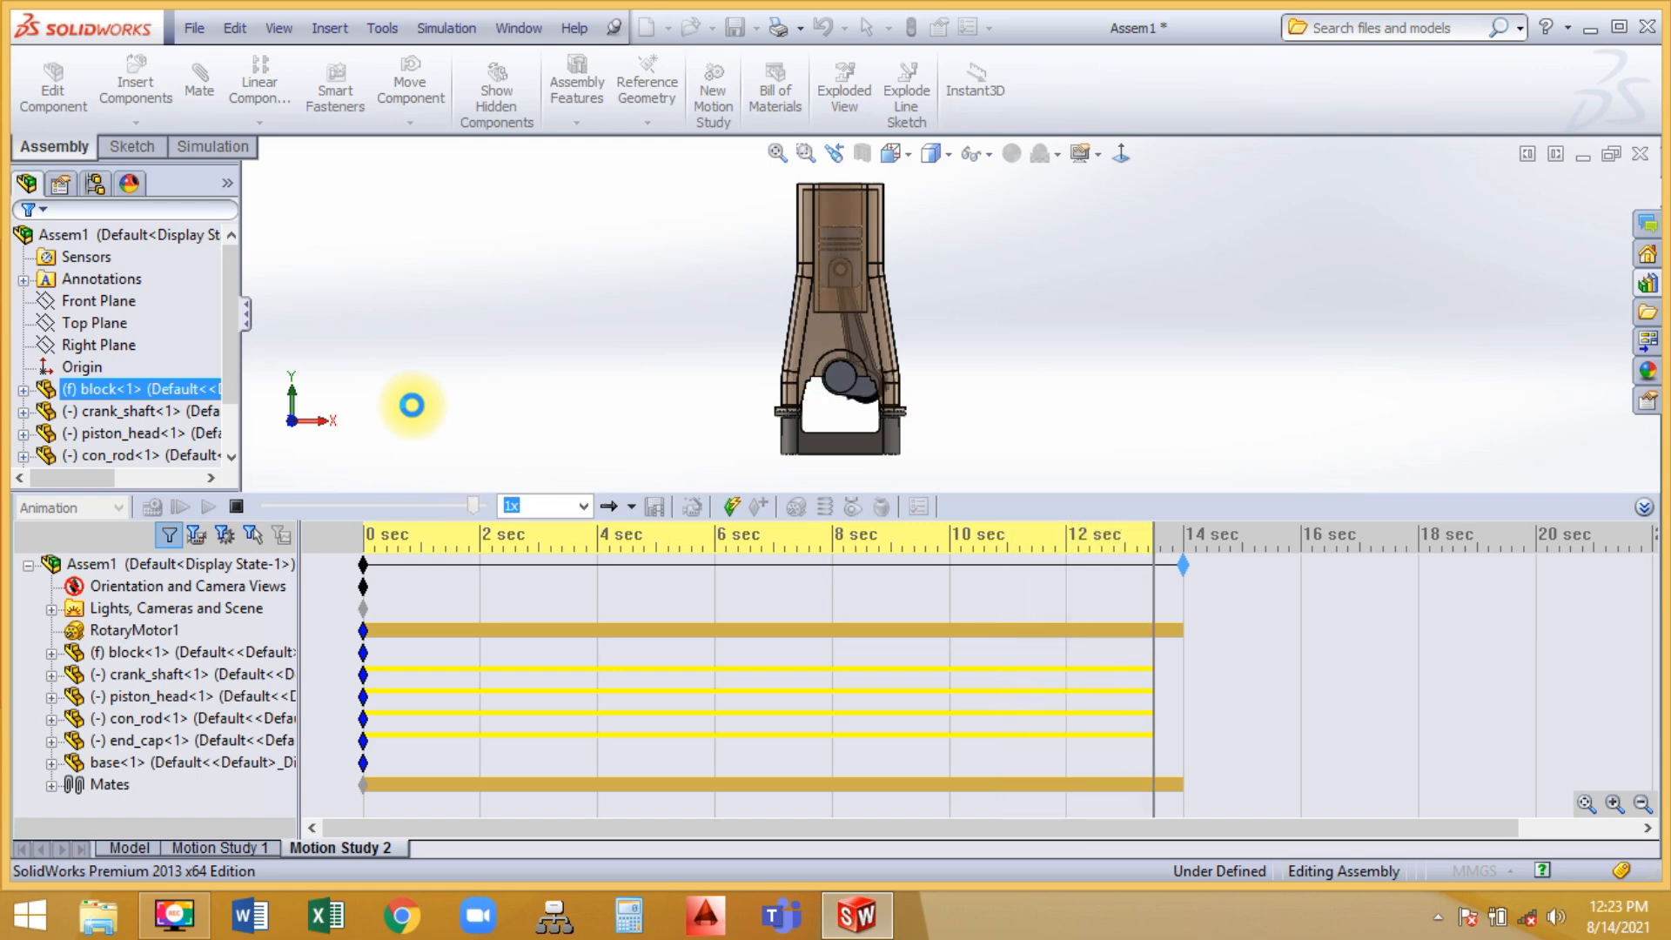
pyautogui.click(1643, 509)
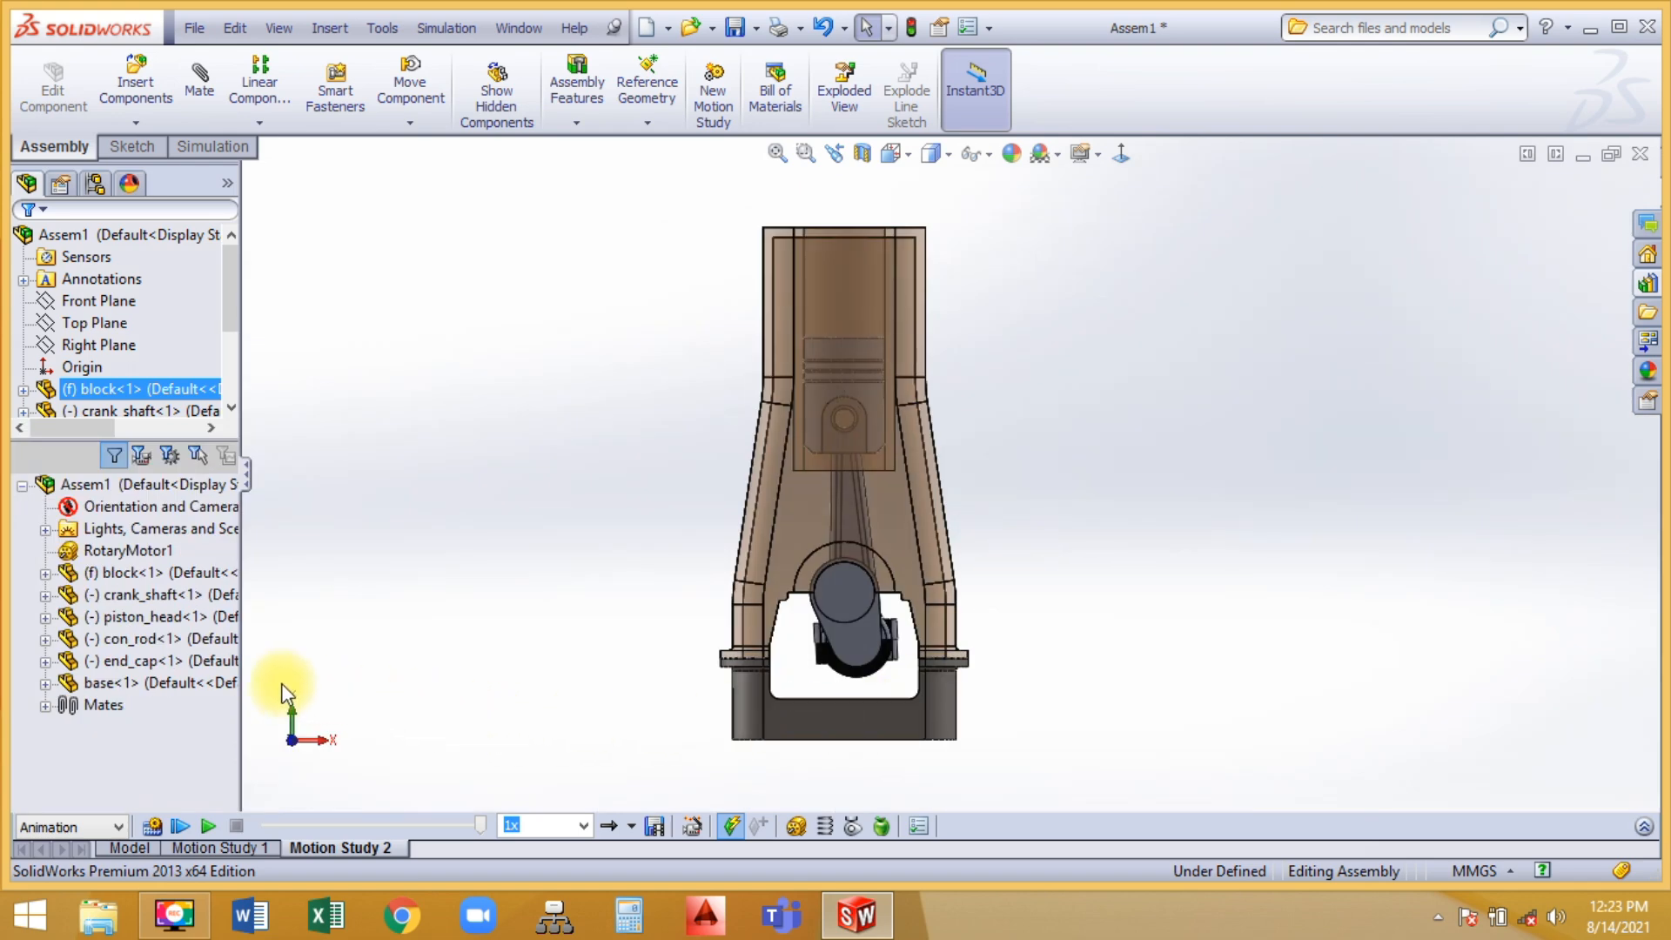
# Set the crankshaft rotary motor's constant speed to 500 RPM and play the animation
pyautogui.click(93, 555)
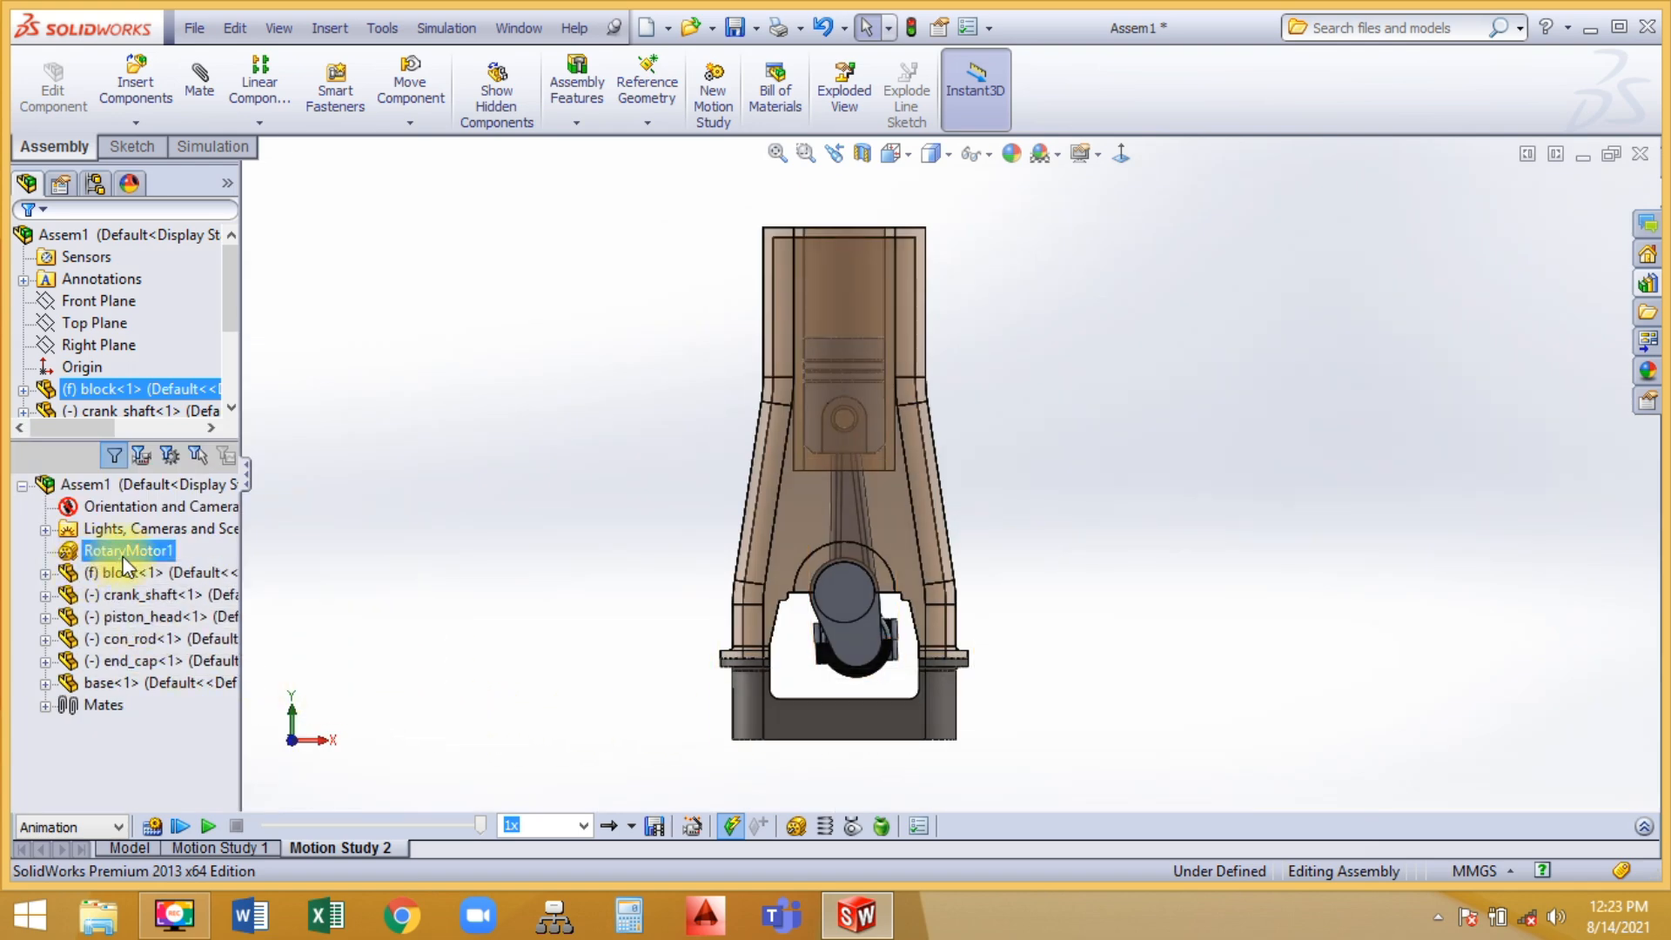
pyautogui.rightClick(127, 566)
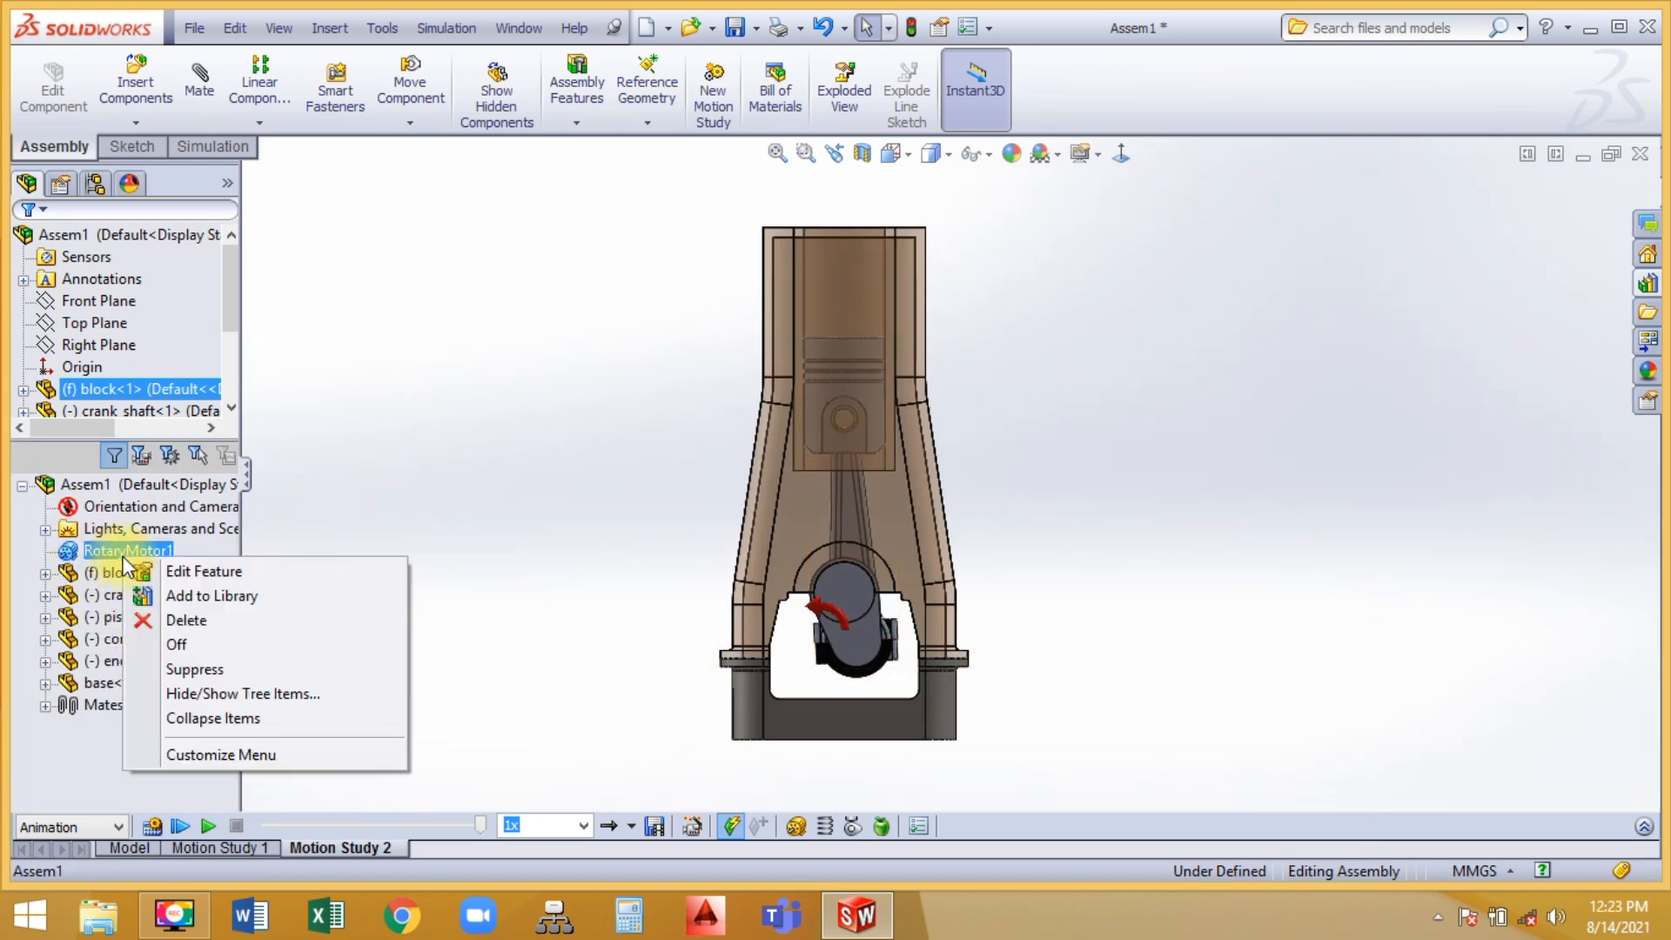
pyautogui.click(185, 578)
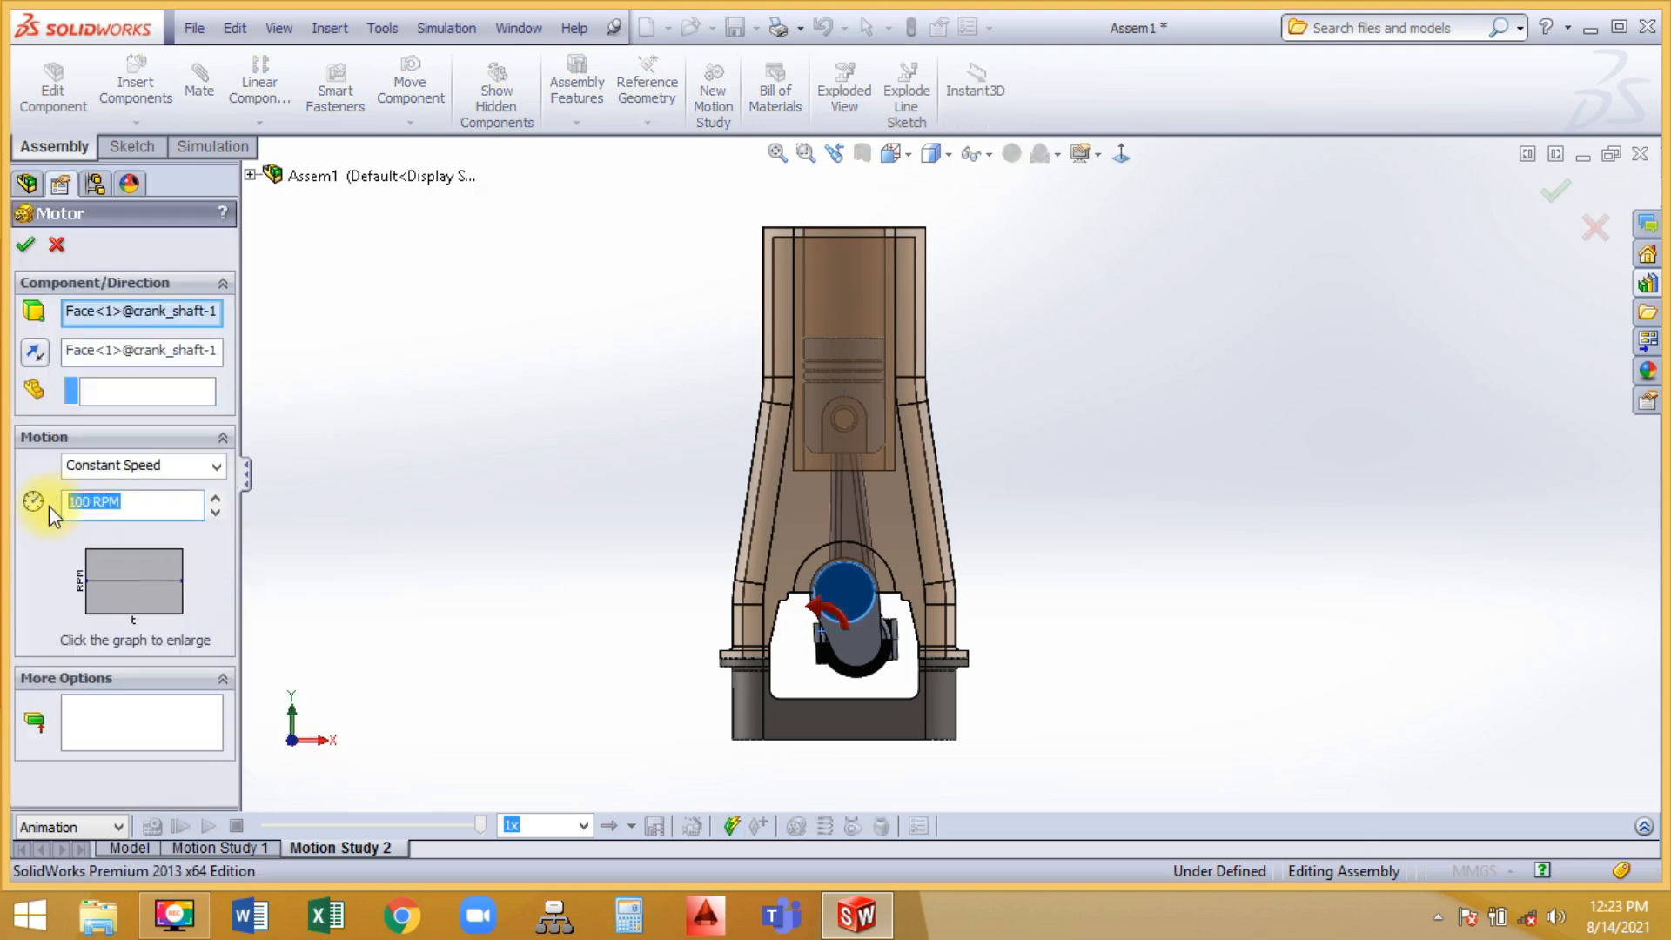
pyautogui.write('5')
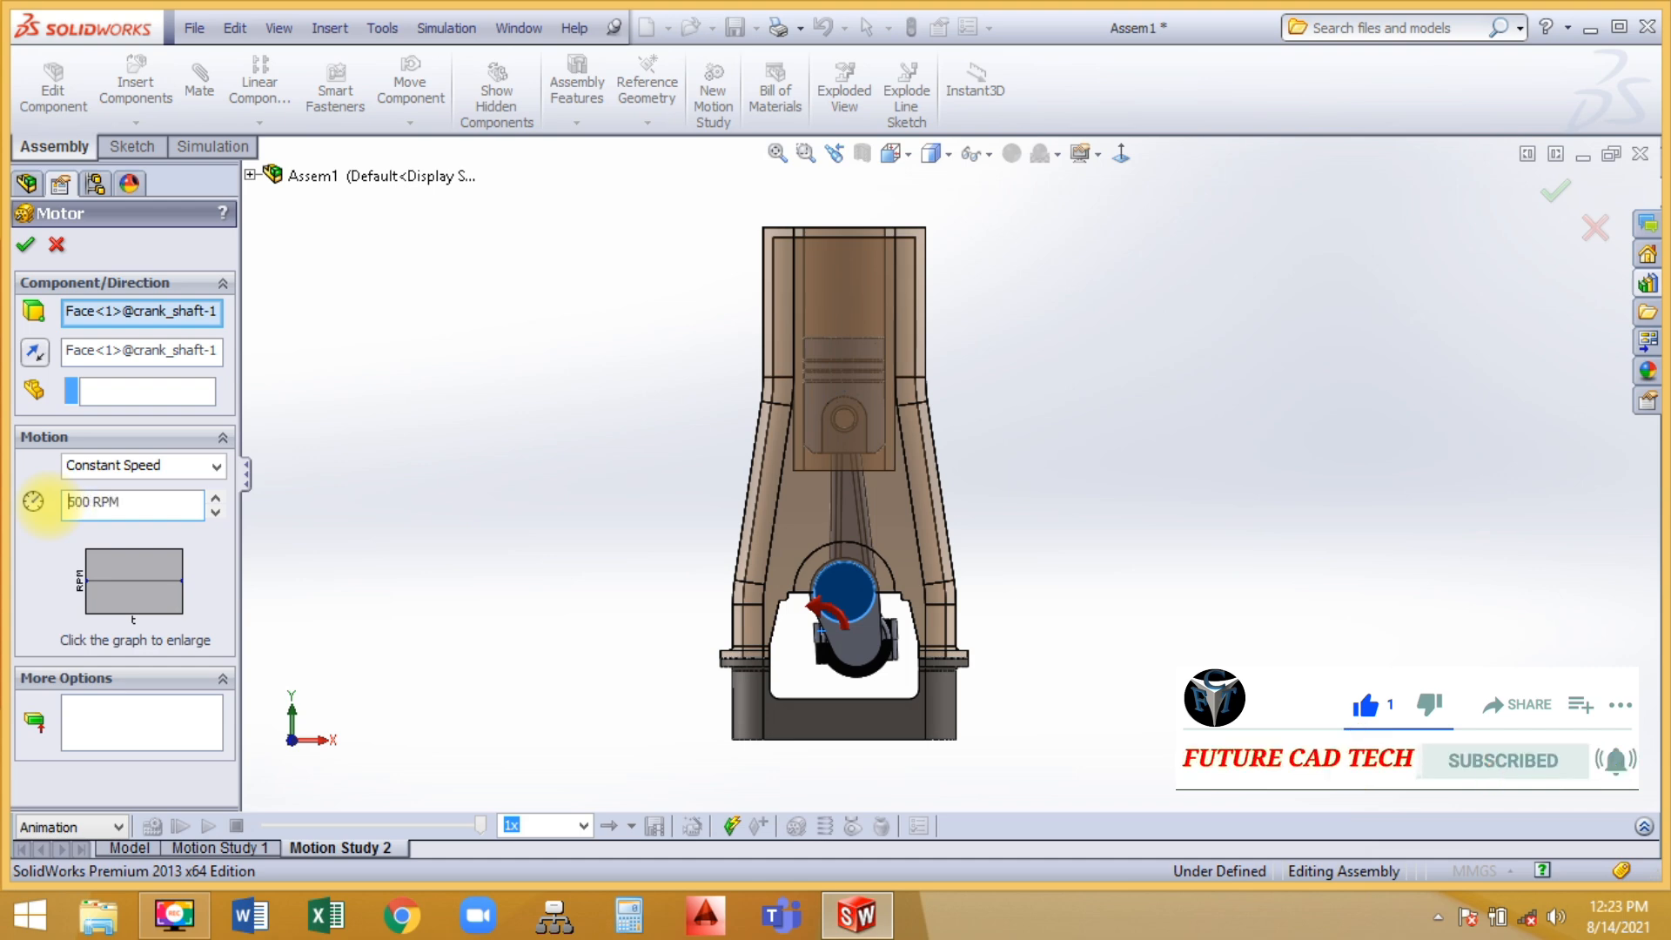
pyautogui.click(31, 245)
pyautogui.click(208, 825)
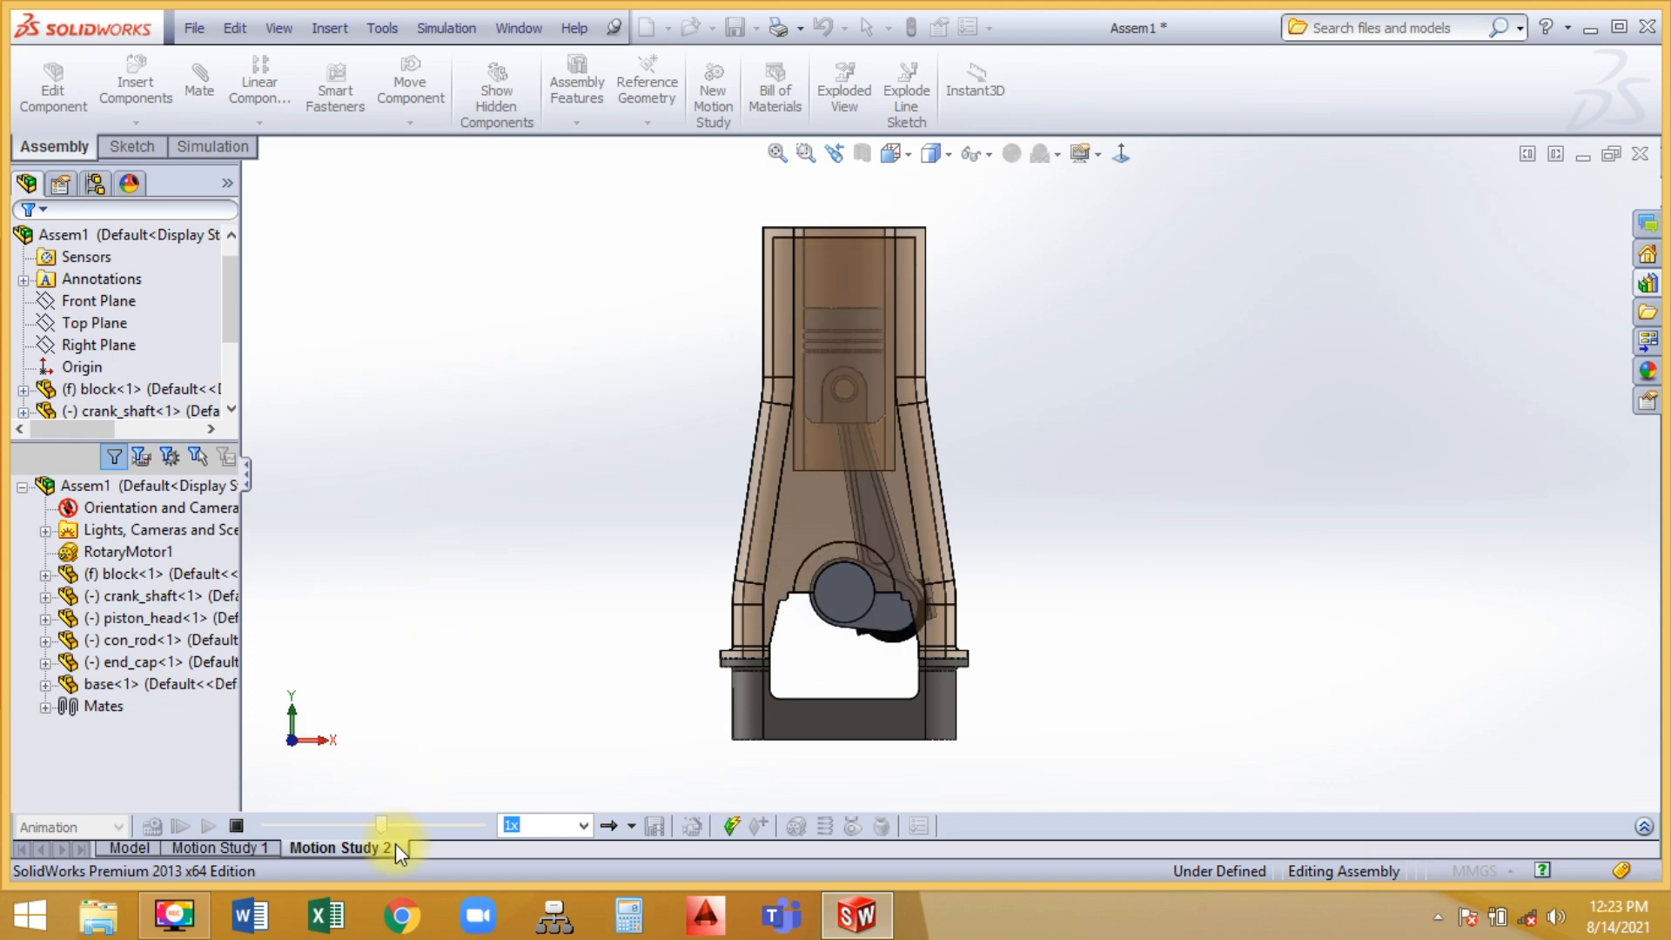
# Stop the playback and delete the second motion study, leaving only the first one
pyautogui.rightClick(357, 848)
pyautogui.click(370, 744)
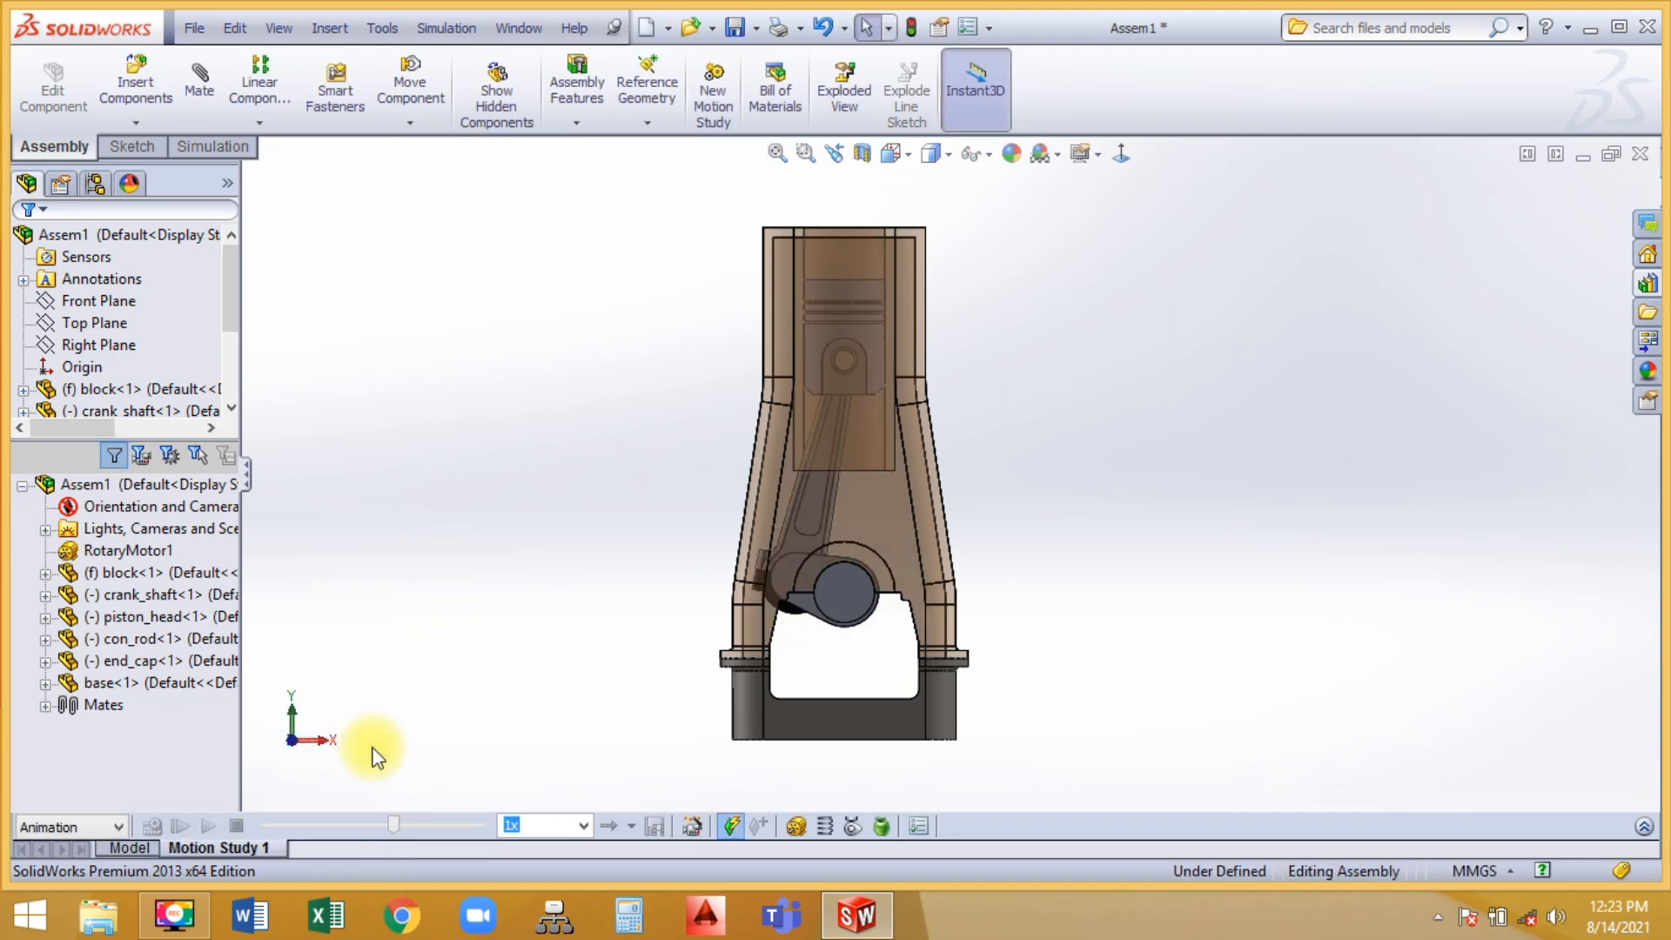